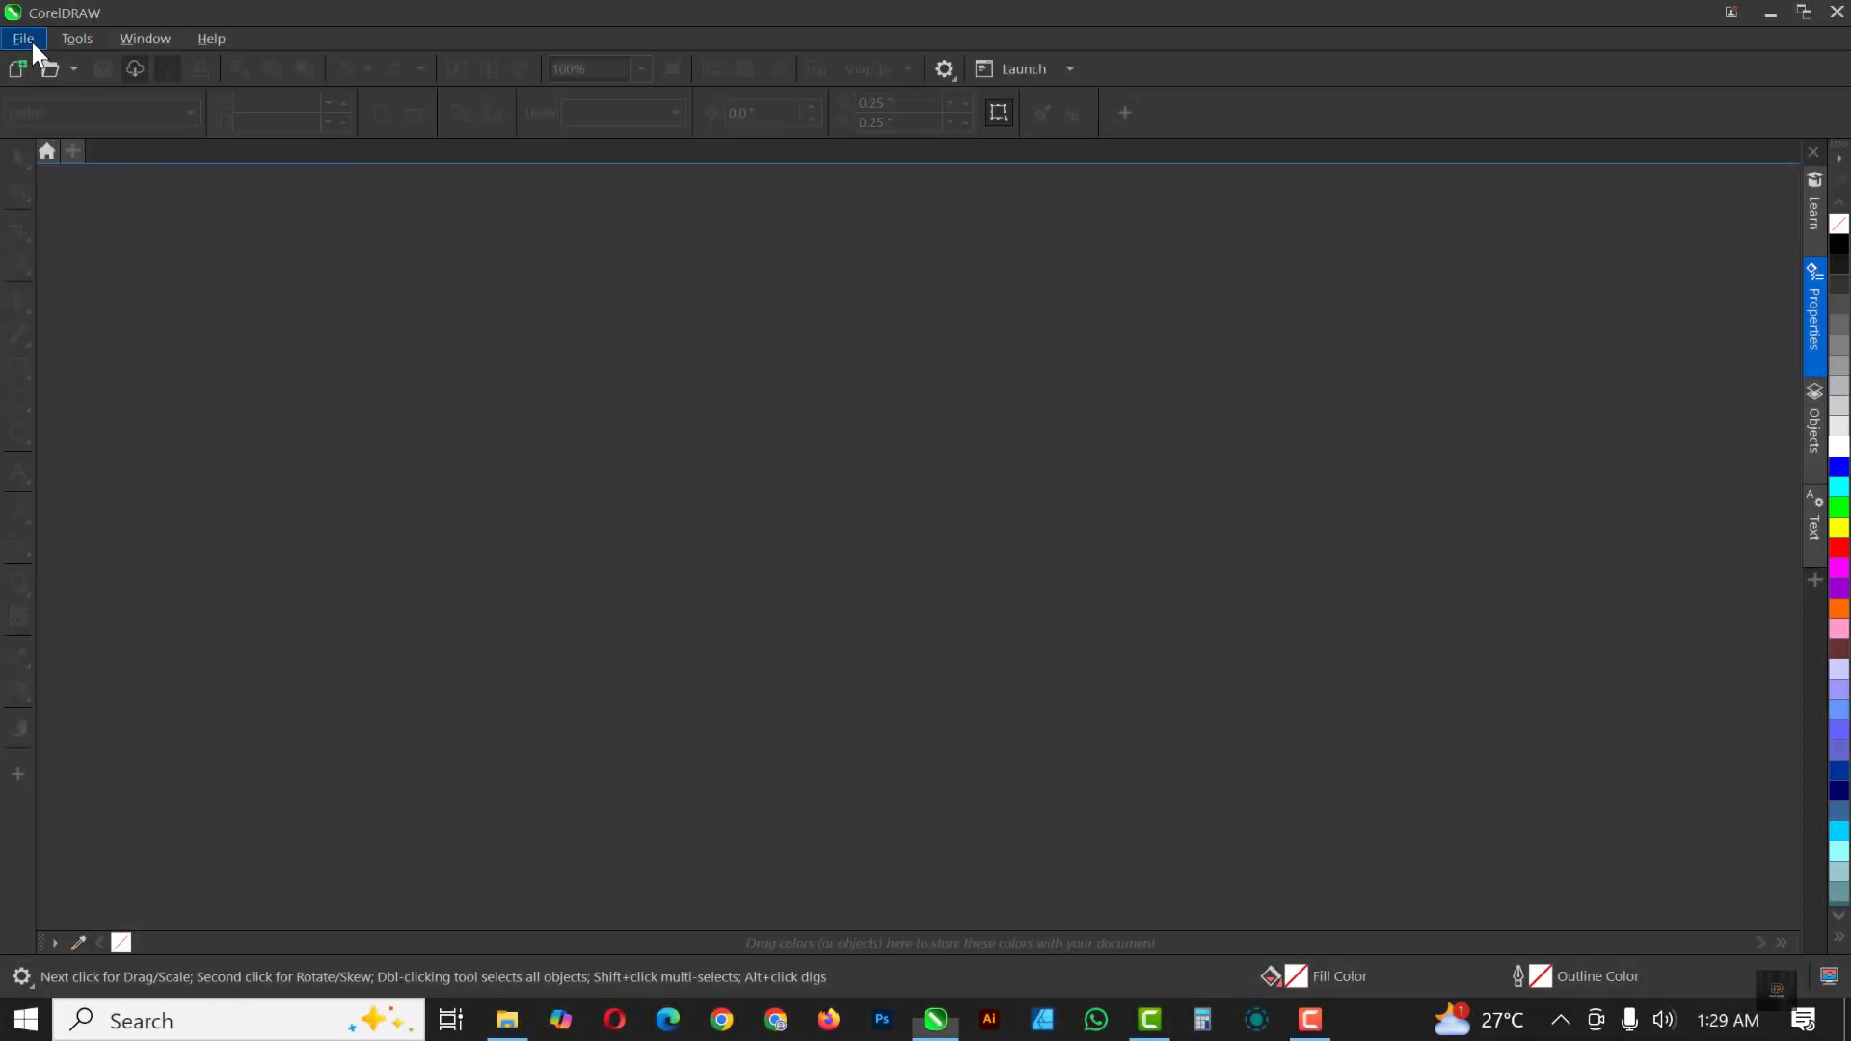
Step: Set up a new document SOCIAL MEDIA FLYER at 5.0 × 5.0 in, 300 dpi, RGB
{"action": "left_click", "coordinate": [32, 42]}
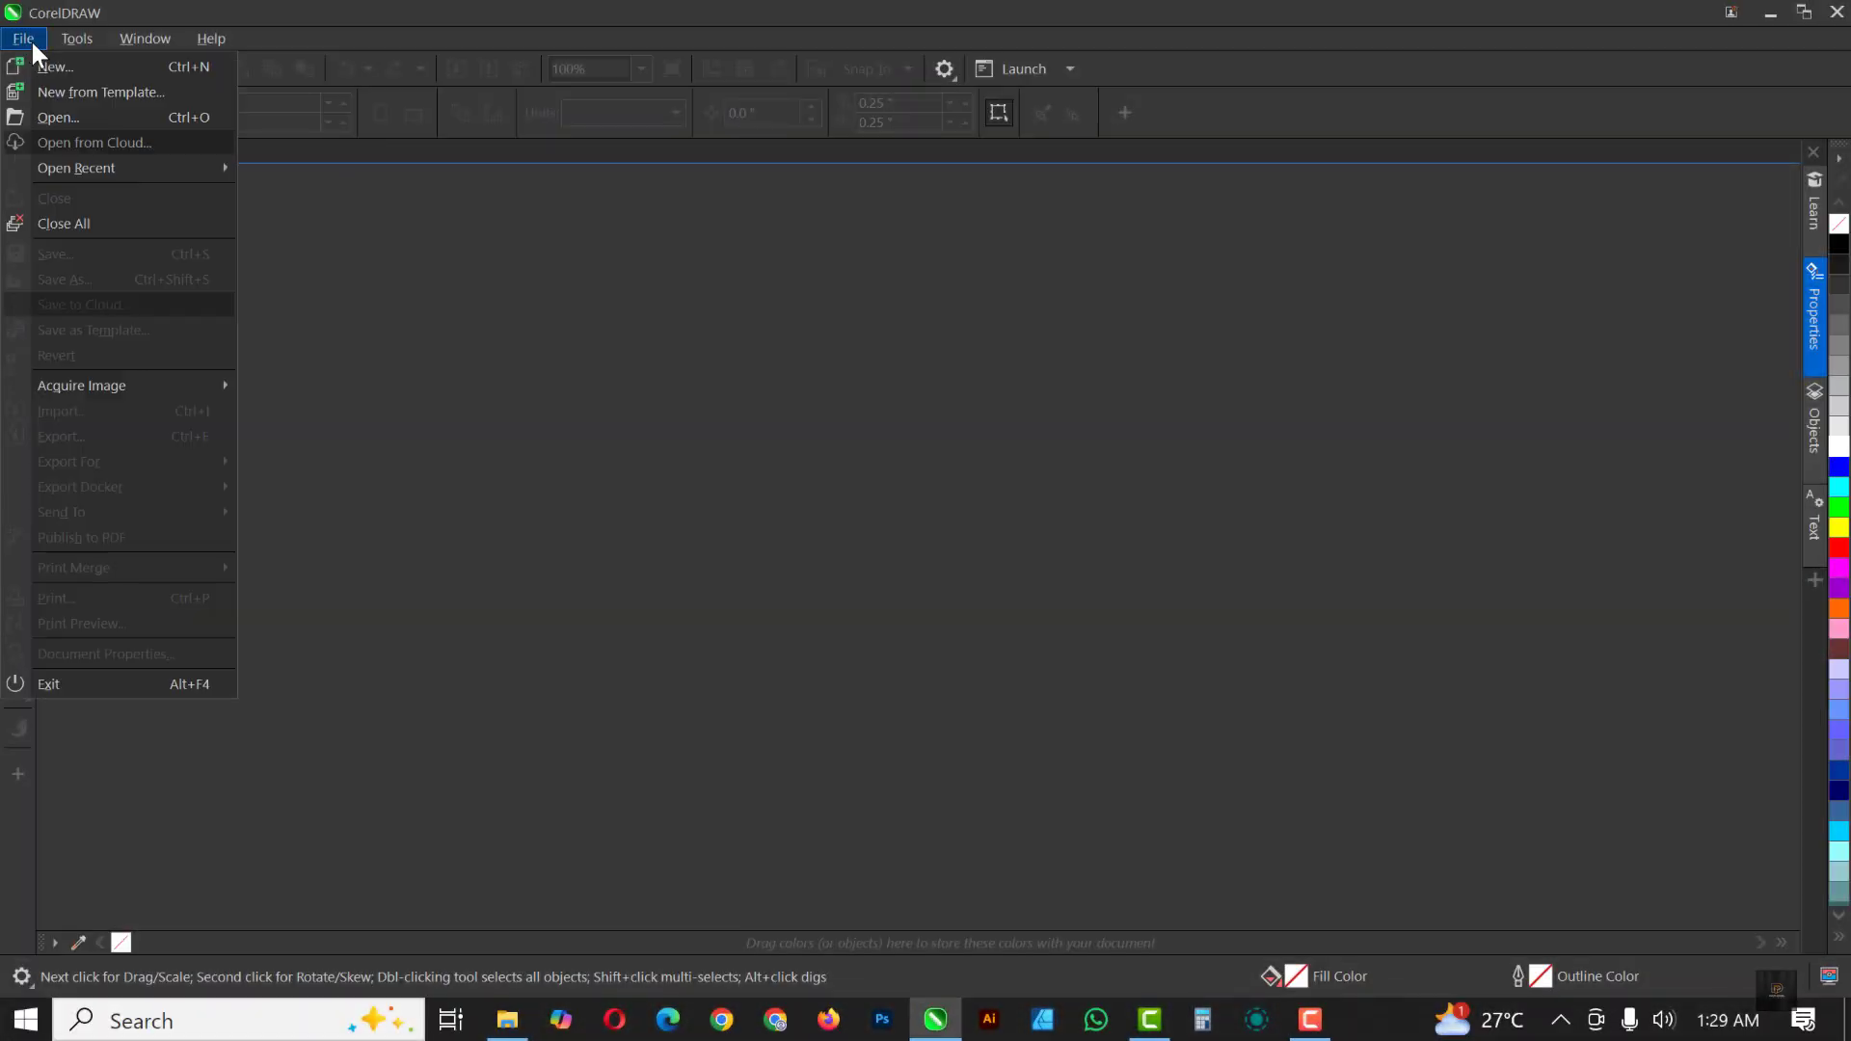
{"action": "left_click", "coordinate": [49, 66]}
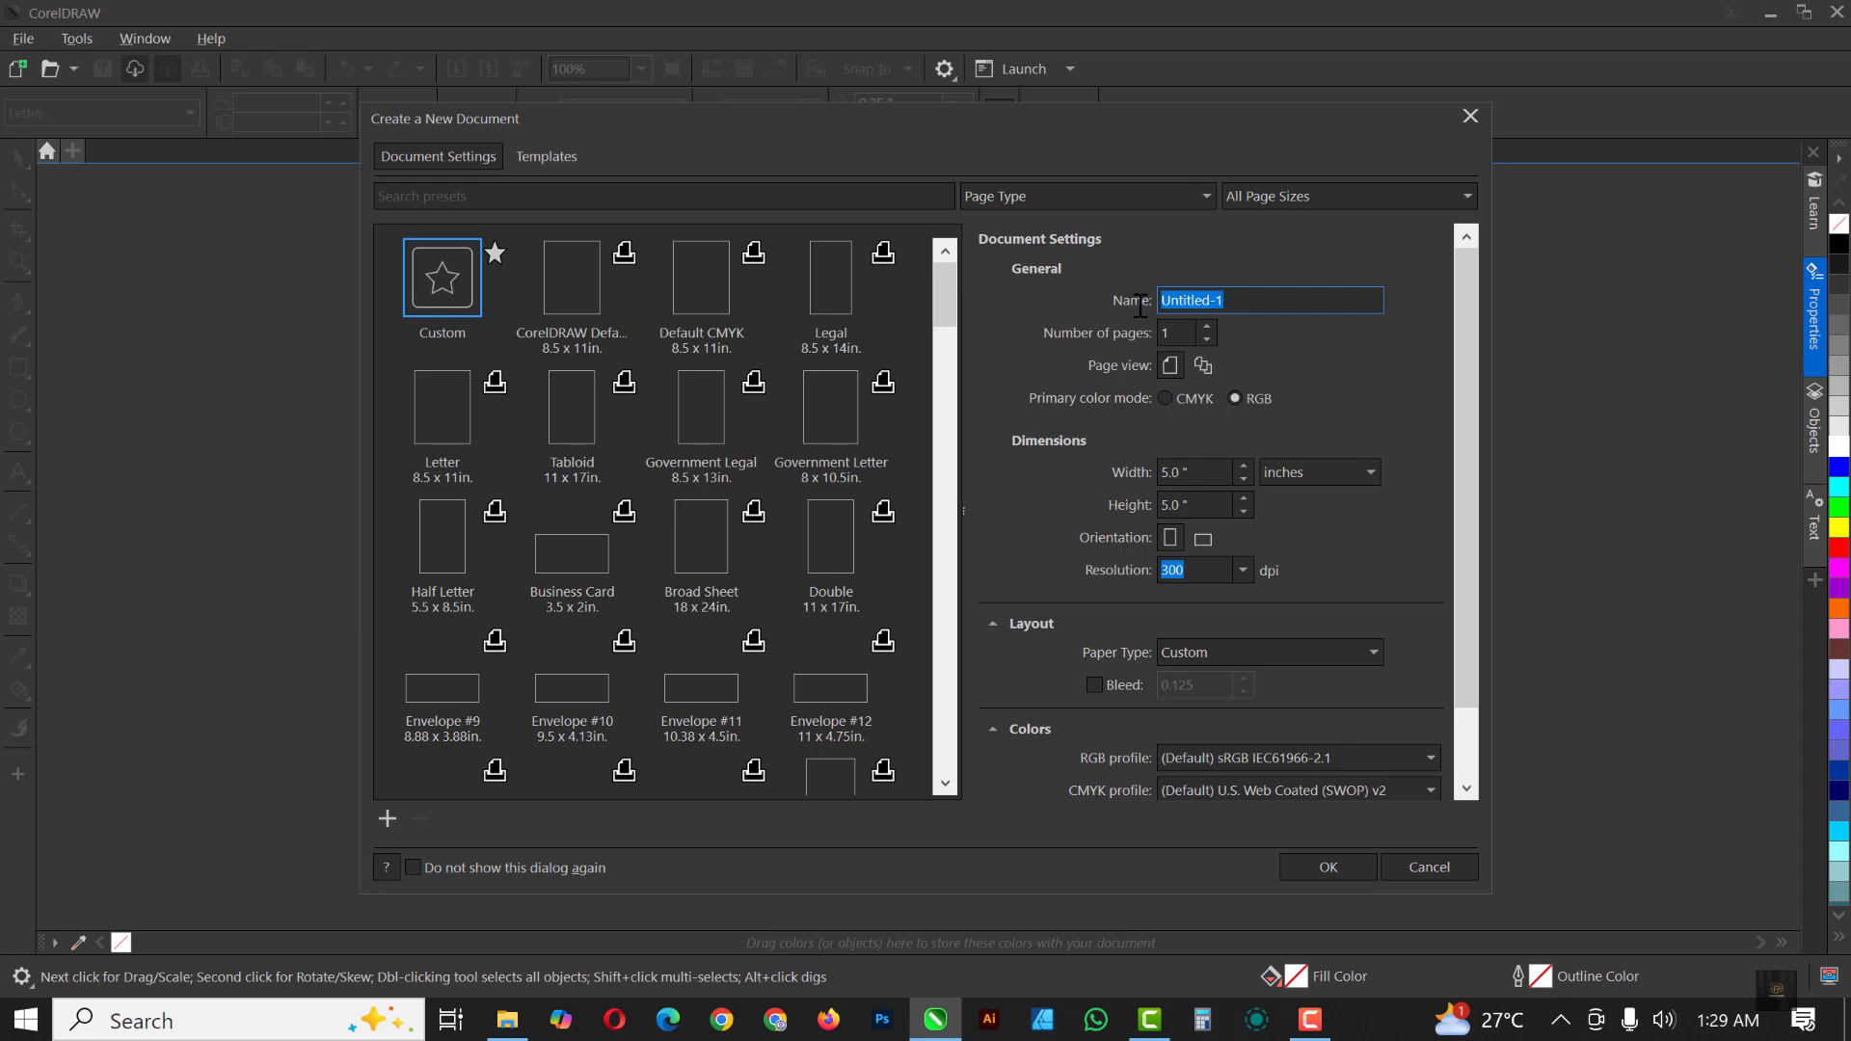
{"action": "type", "text": "SOCIAL MEDIA FLYER"}
{"action": "left_click", "coordinate": [1209, 472]}
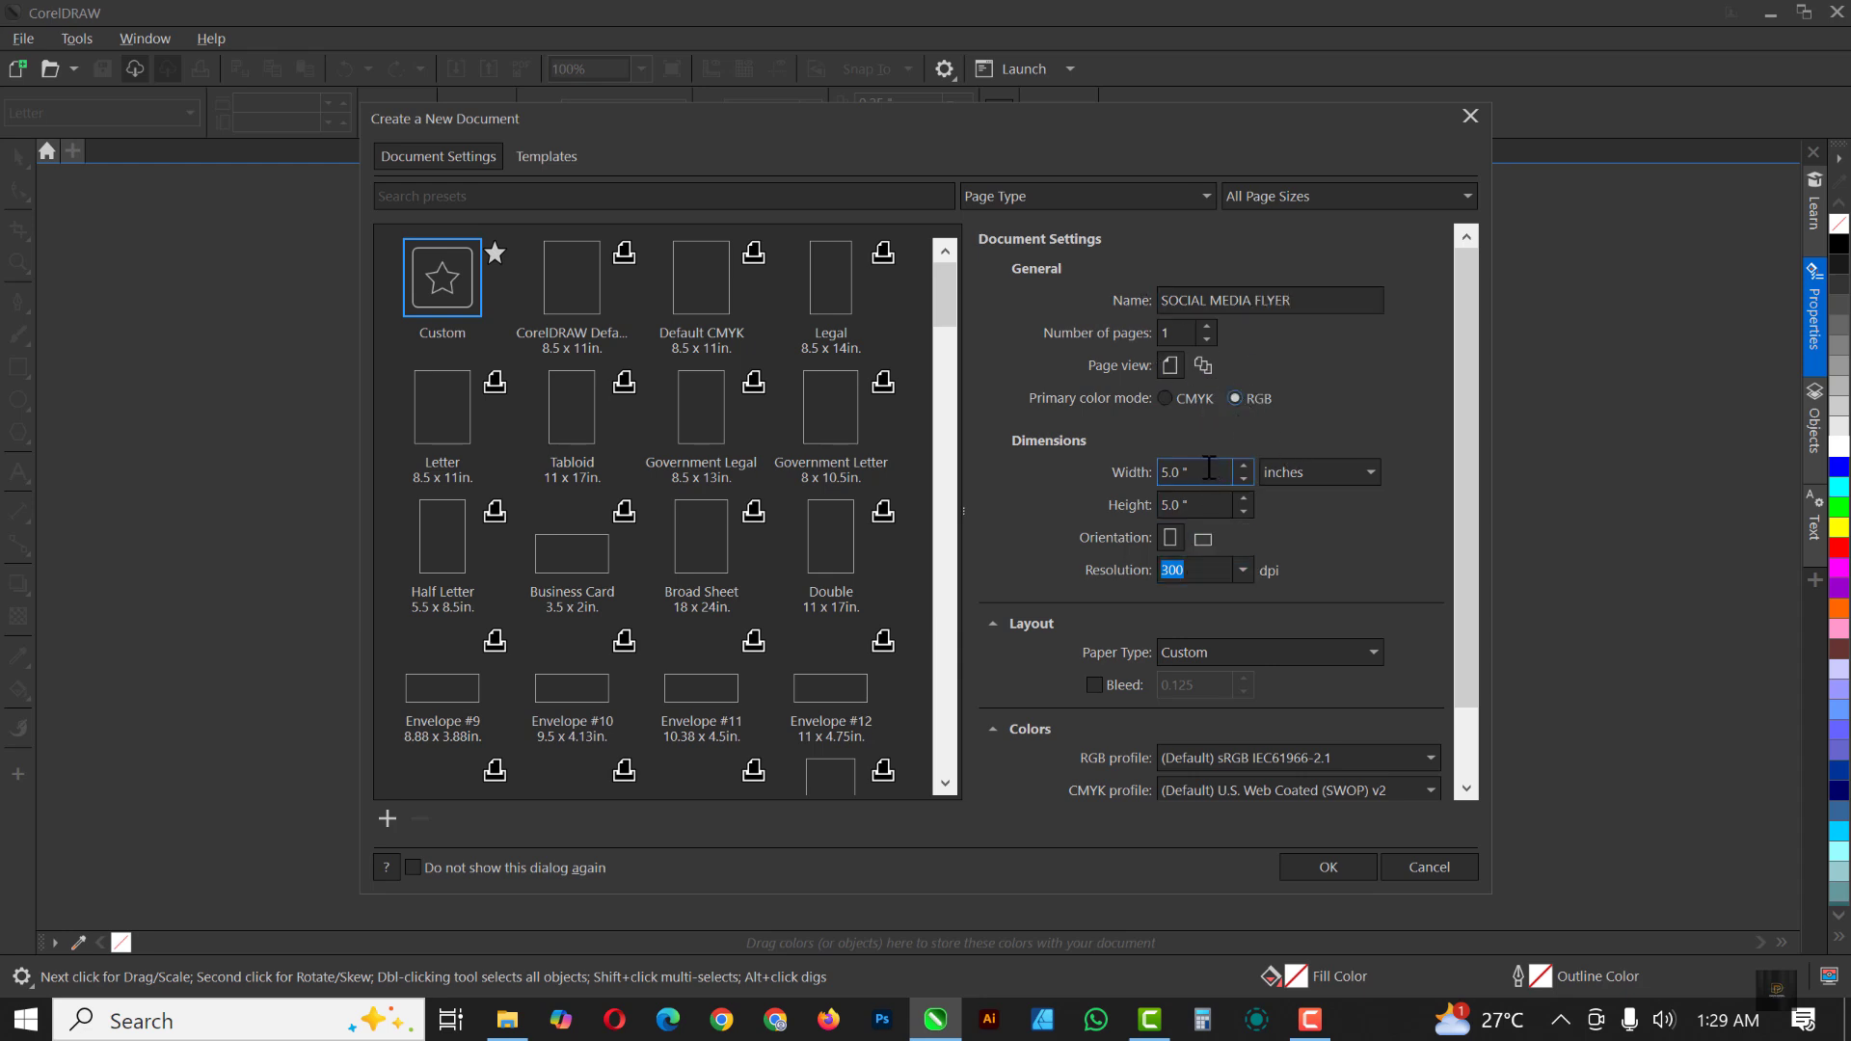
{"action": "key", "text": "Tab"}
{"action": "left_click", "coordinate": [1206, 571]}
{"action": "scroll", "coordinate": [1307, 687], "scroll_direction": "down", "scroll_amount": 2}
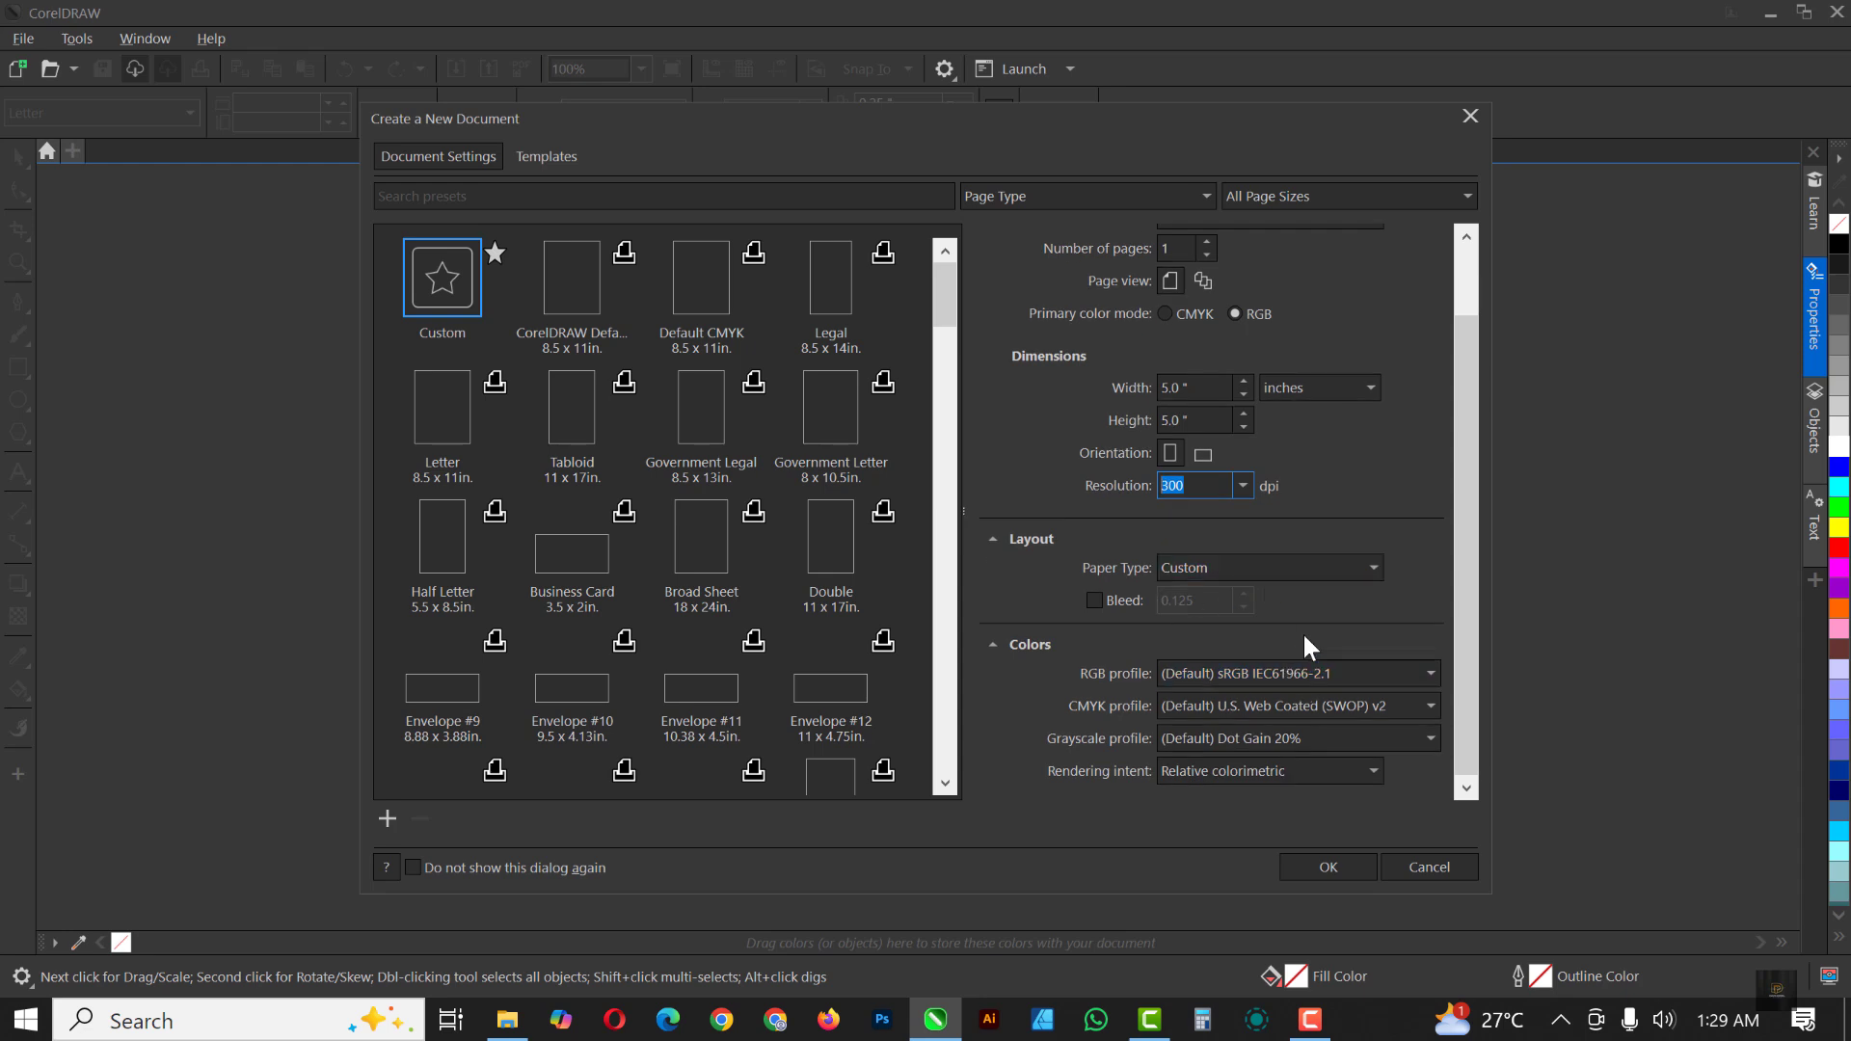
{"action": "left_click", "coordinate": [1334, 868]}
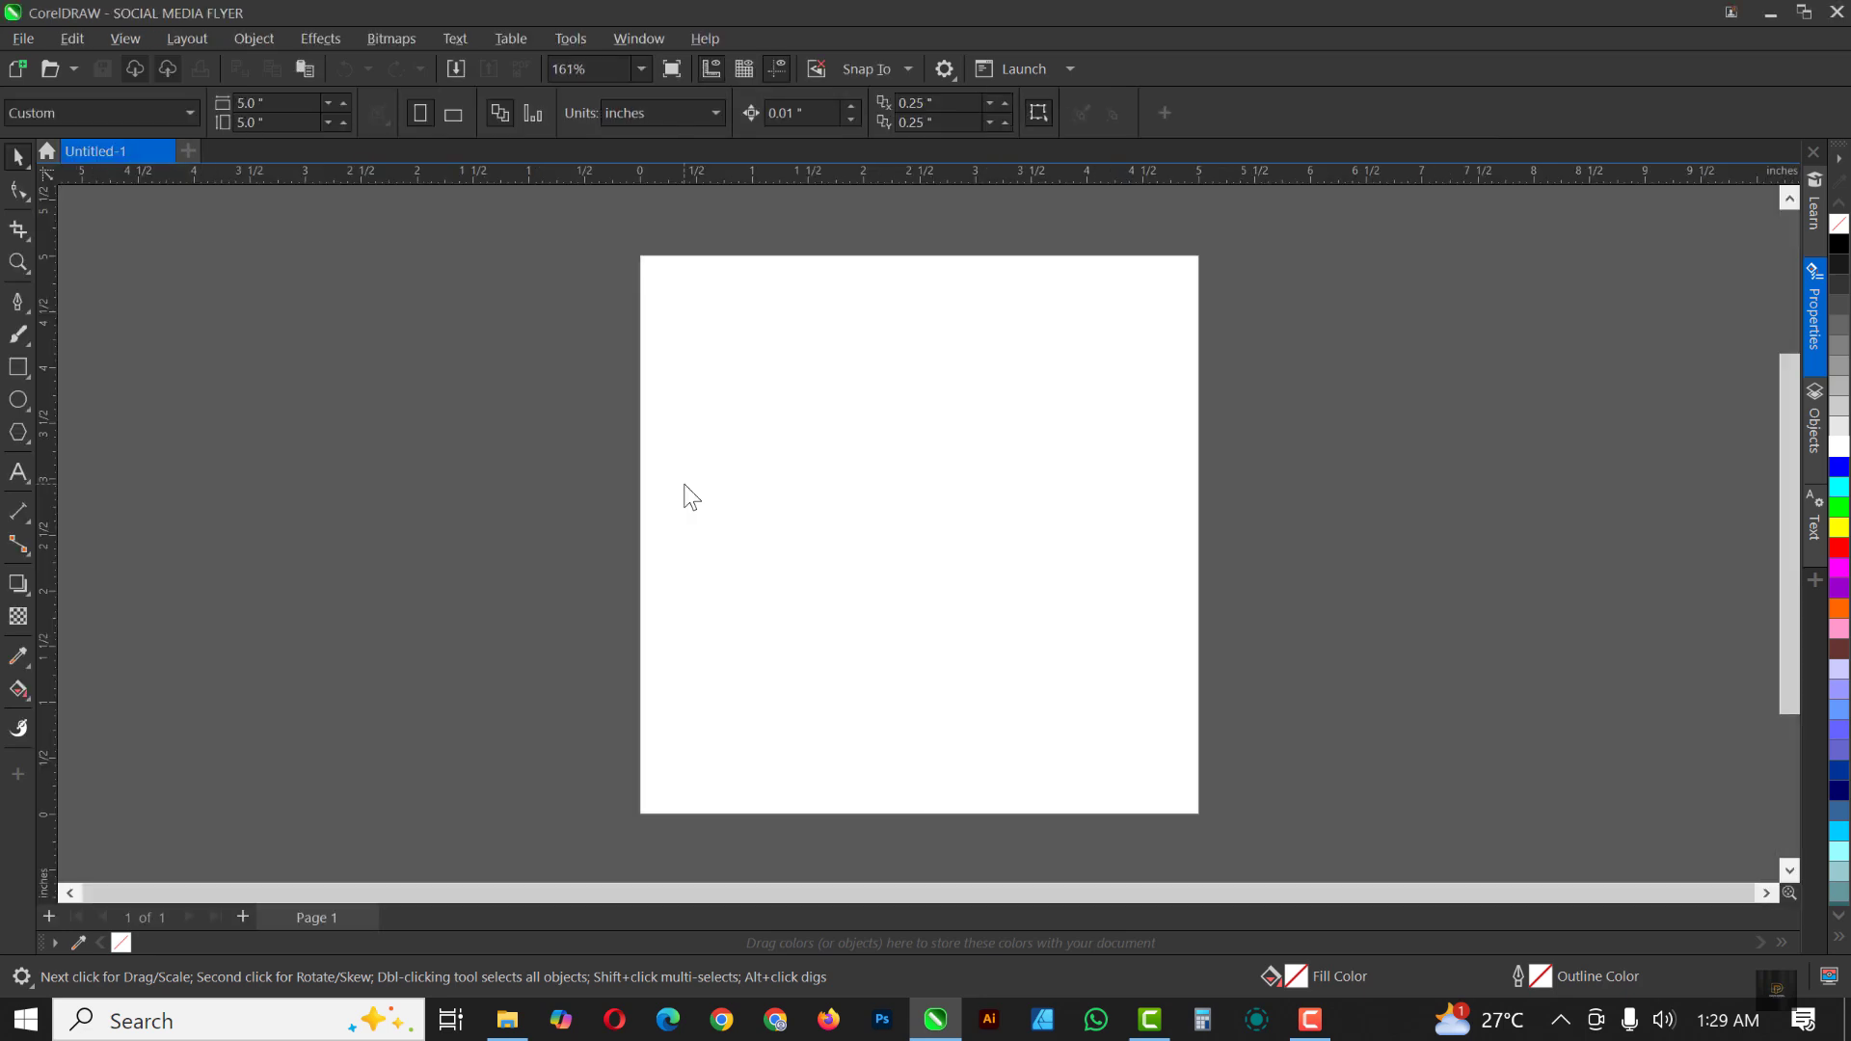
Step: Add a centered 5.0 × 5.0 in page rectangle filled white with outline set to None
{"action": "double_click", "coordinate": [18, 368]}
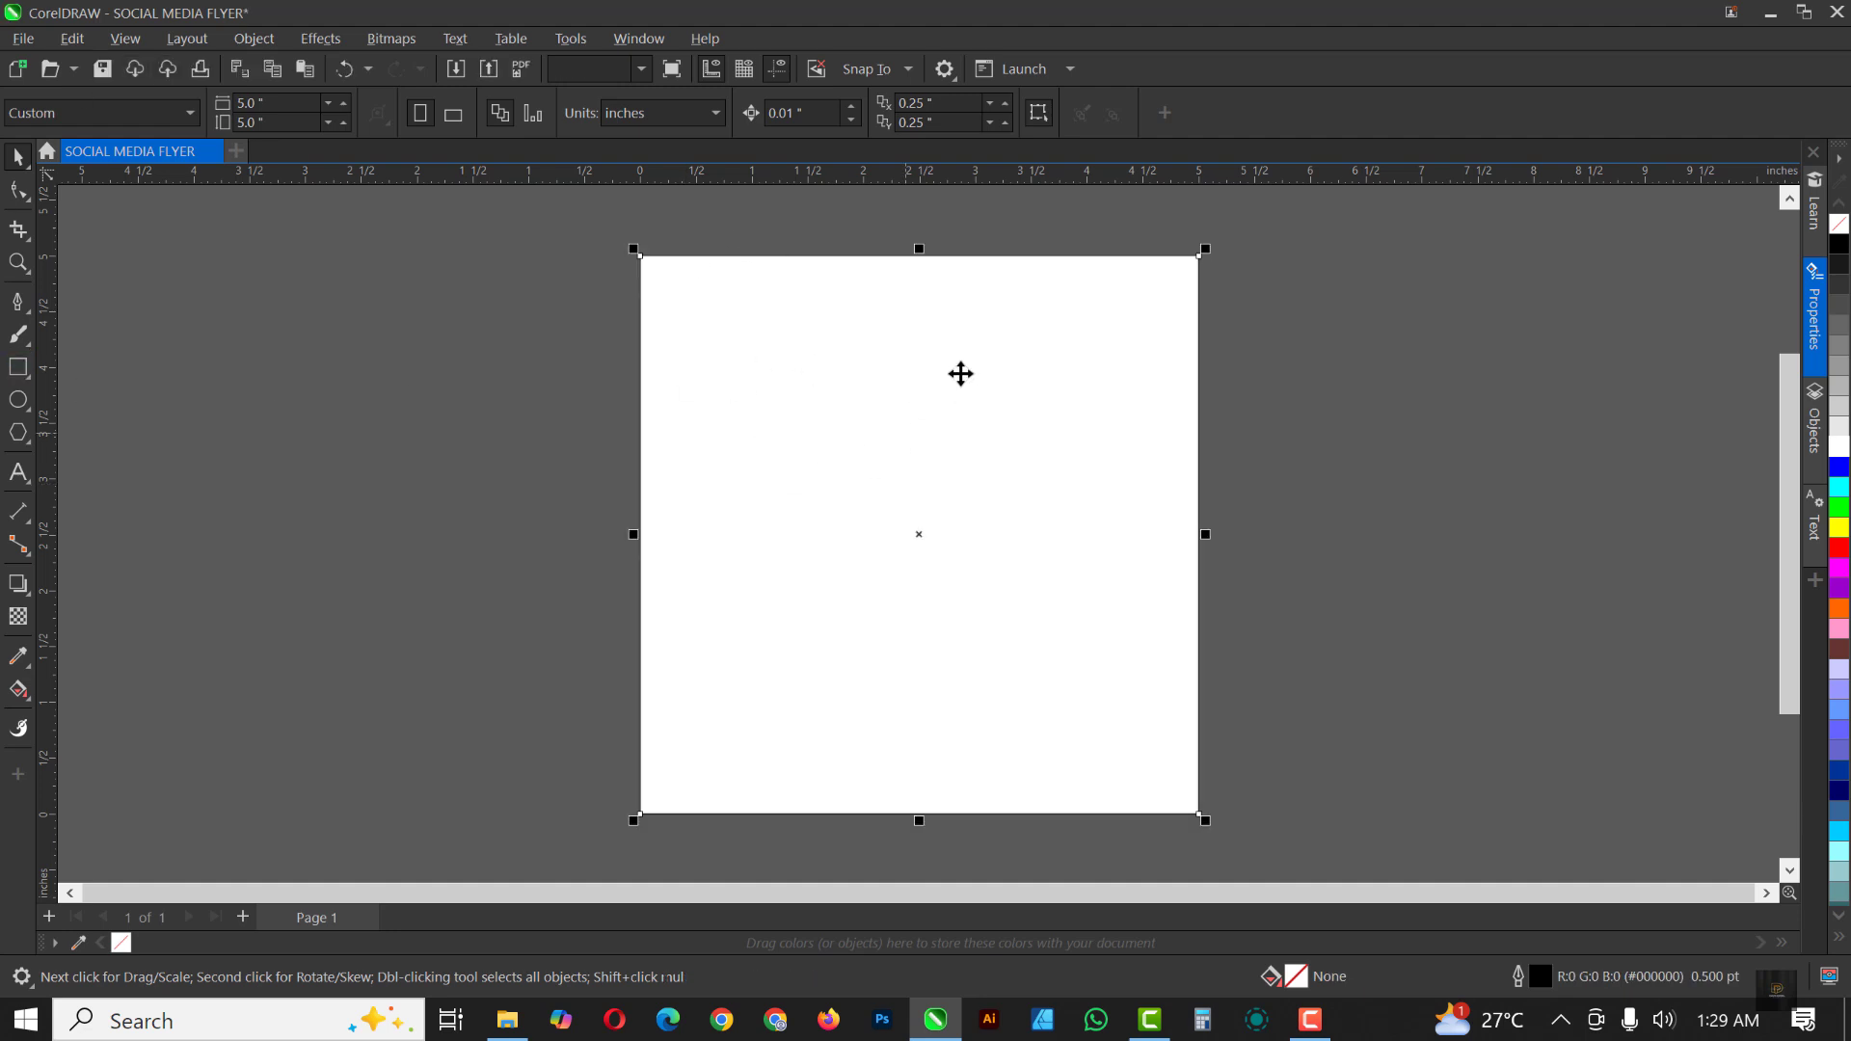
{"action": "left_click_drag", "start_coordinate": [959, 373], "coordinate": [639, 369]}
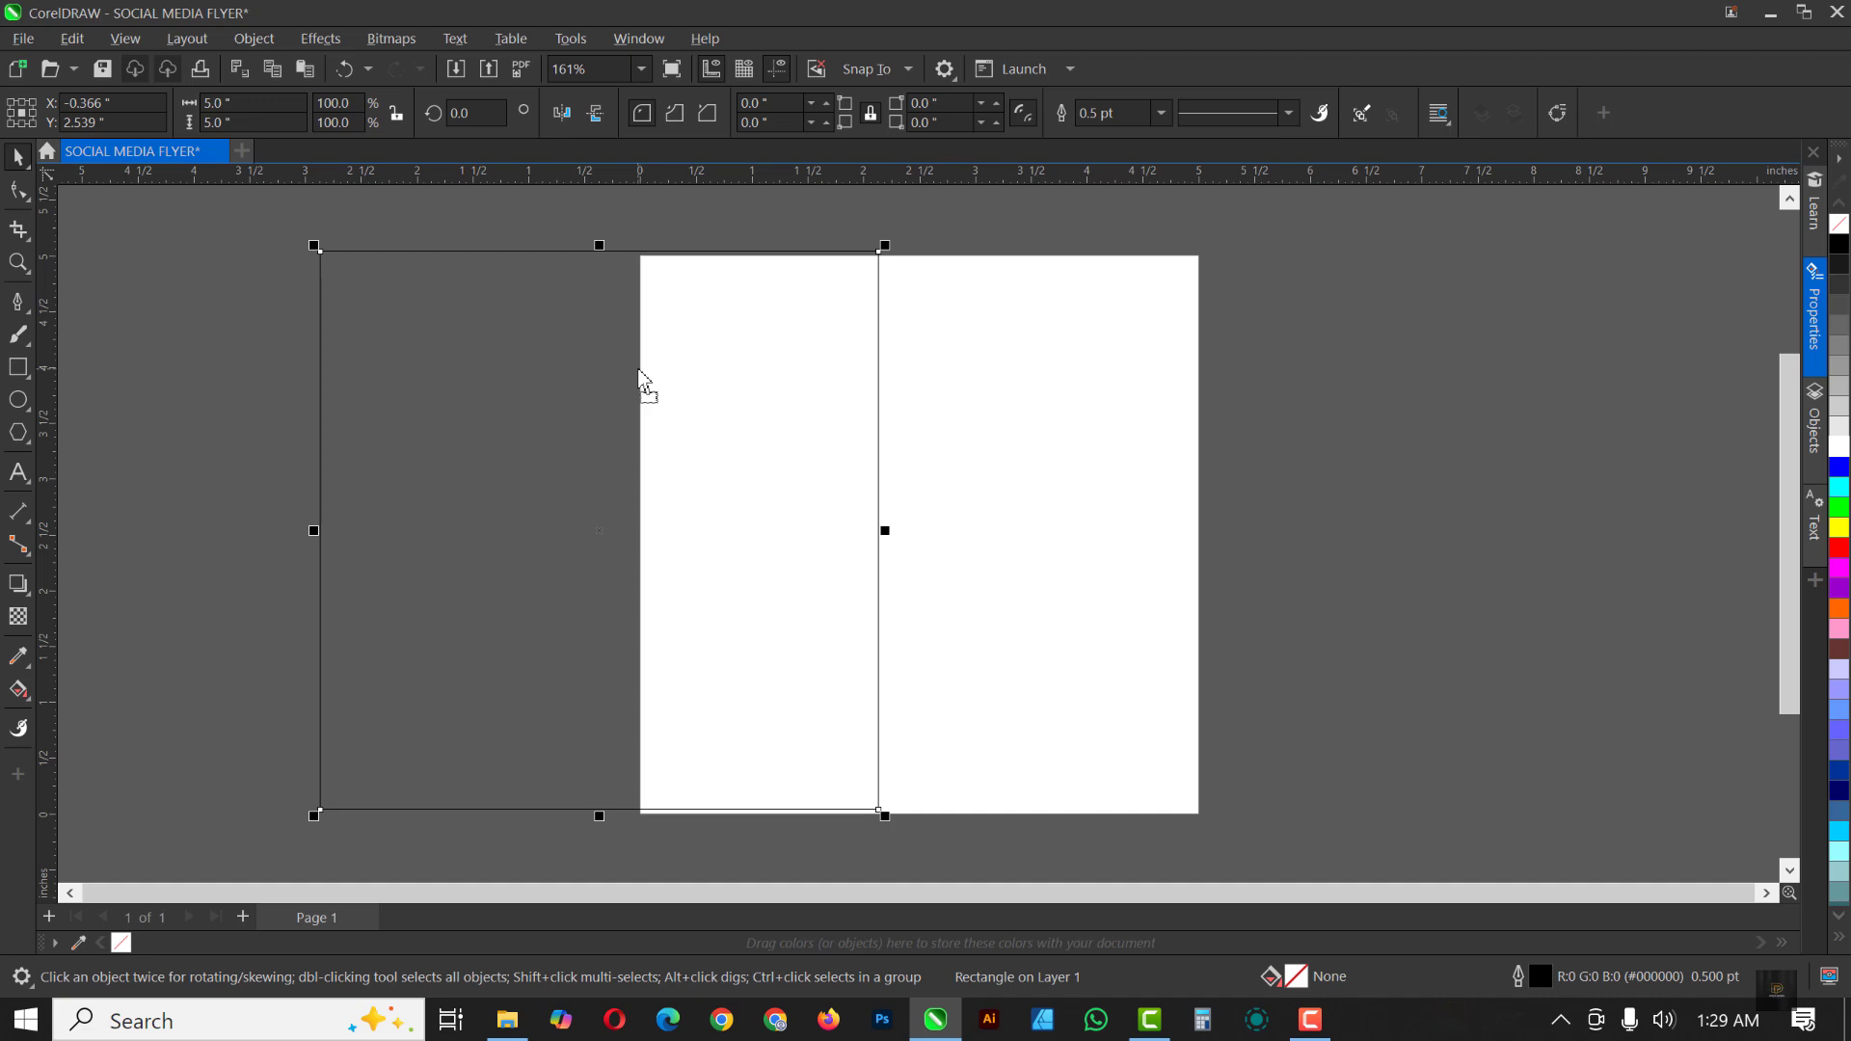
{"action": "key", "text": "ctrl+z"}
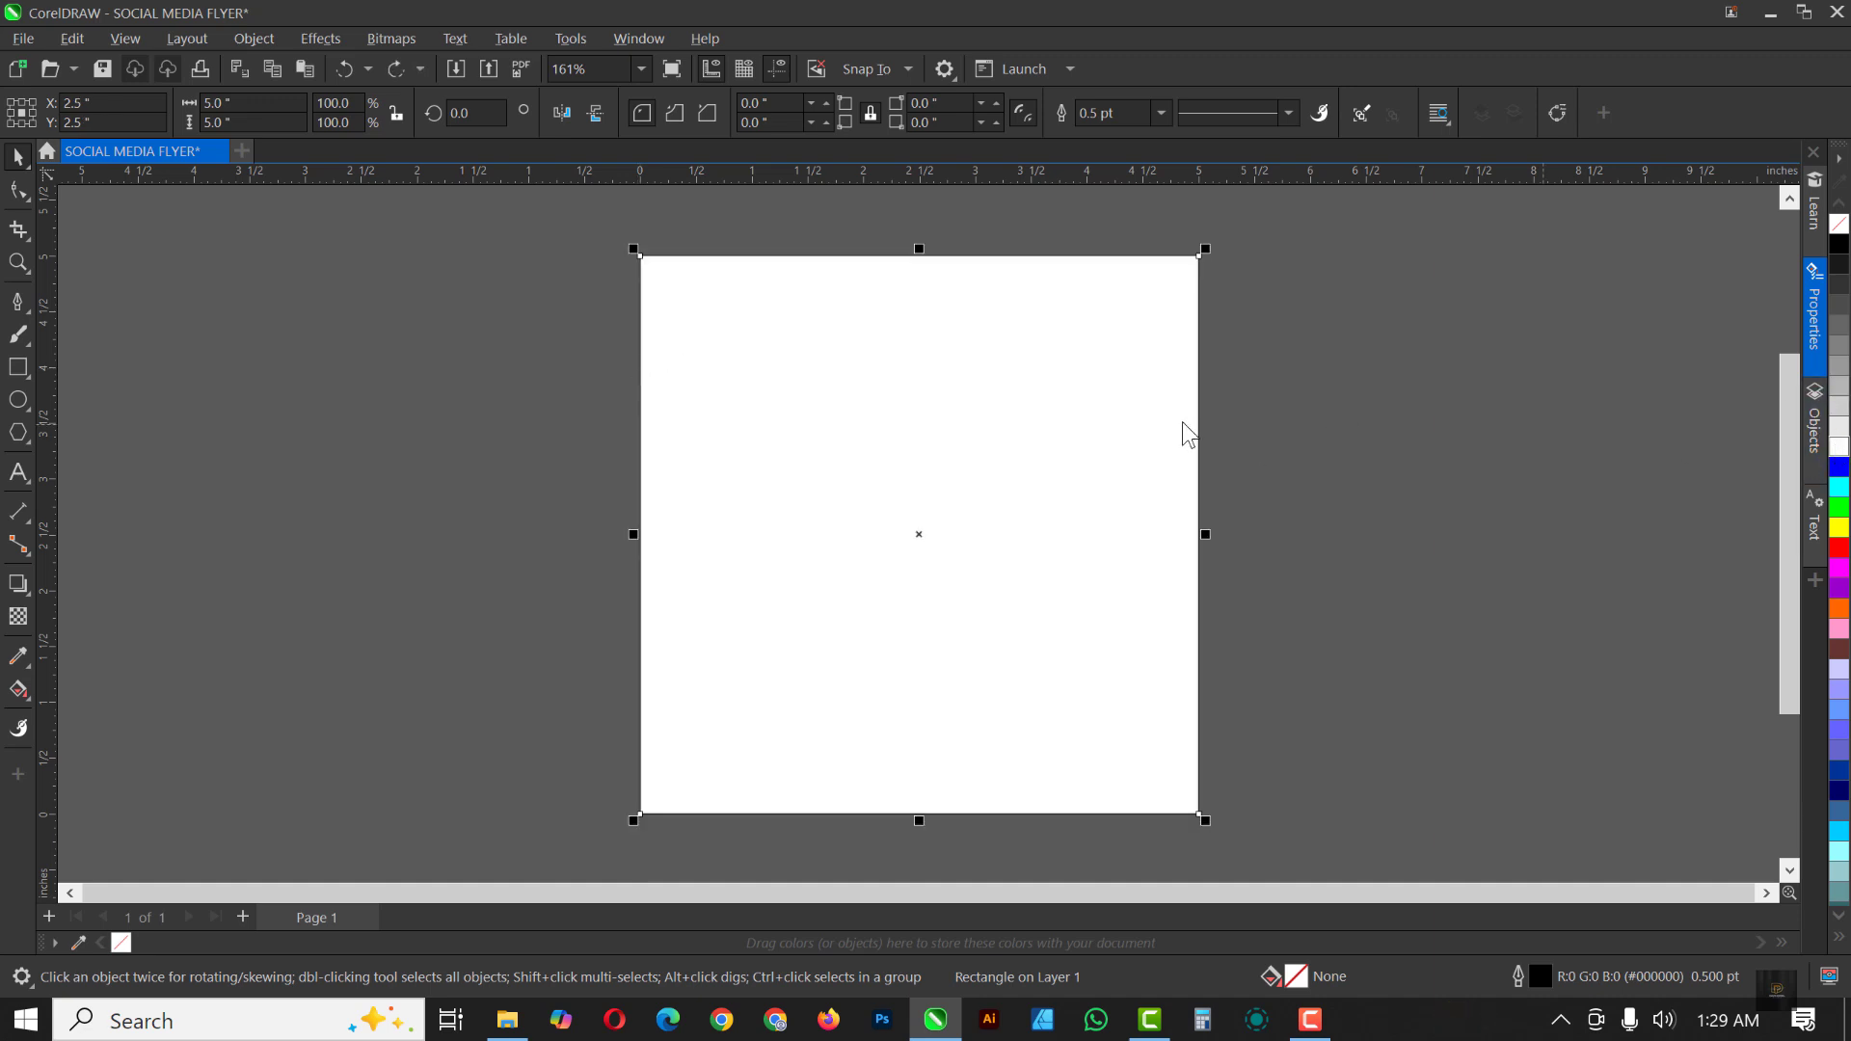
{"action": "left_click", "coordinate": [1839, 445]}
{"action": "left_click", "coordinate": [1160, 112]}
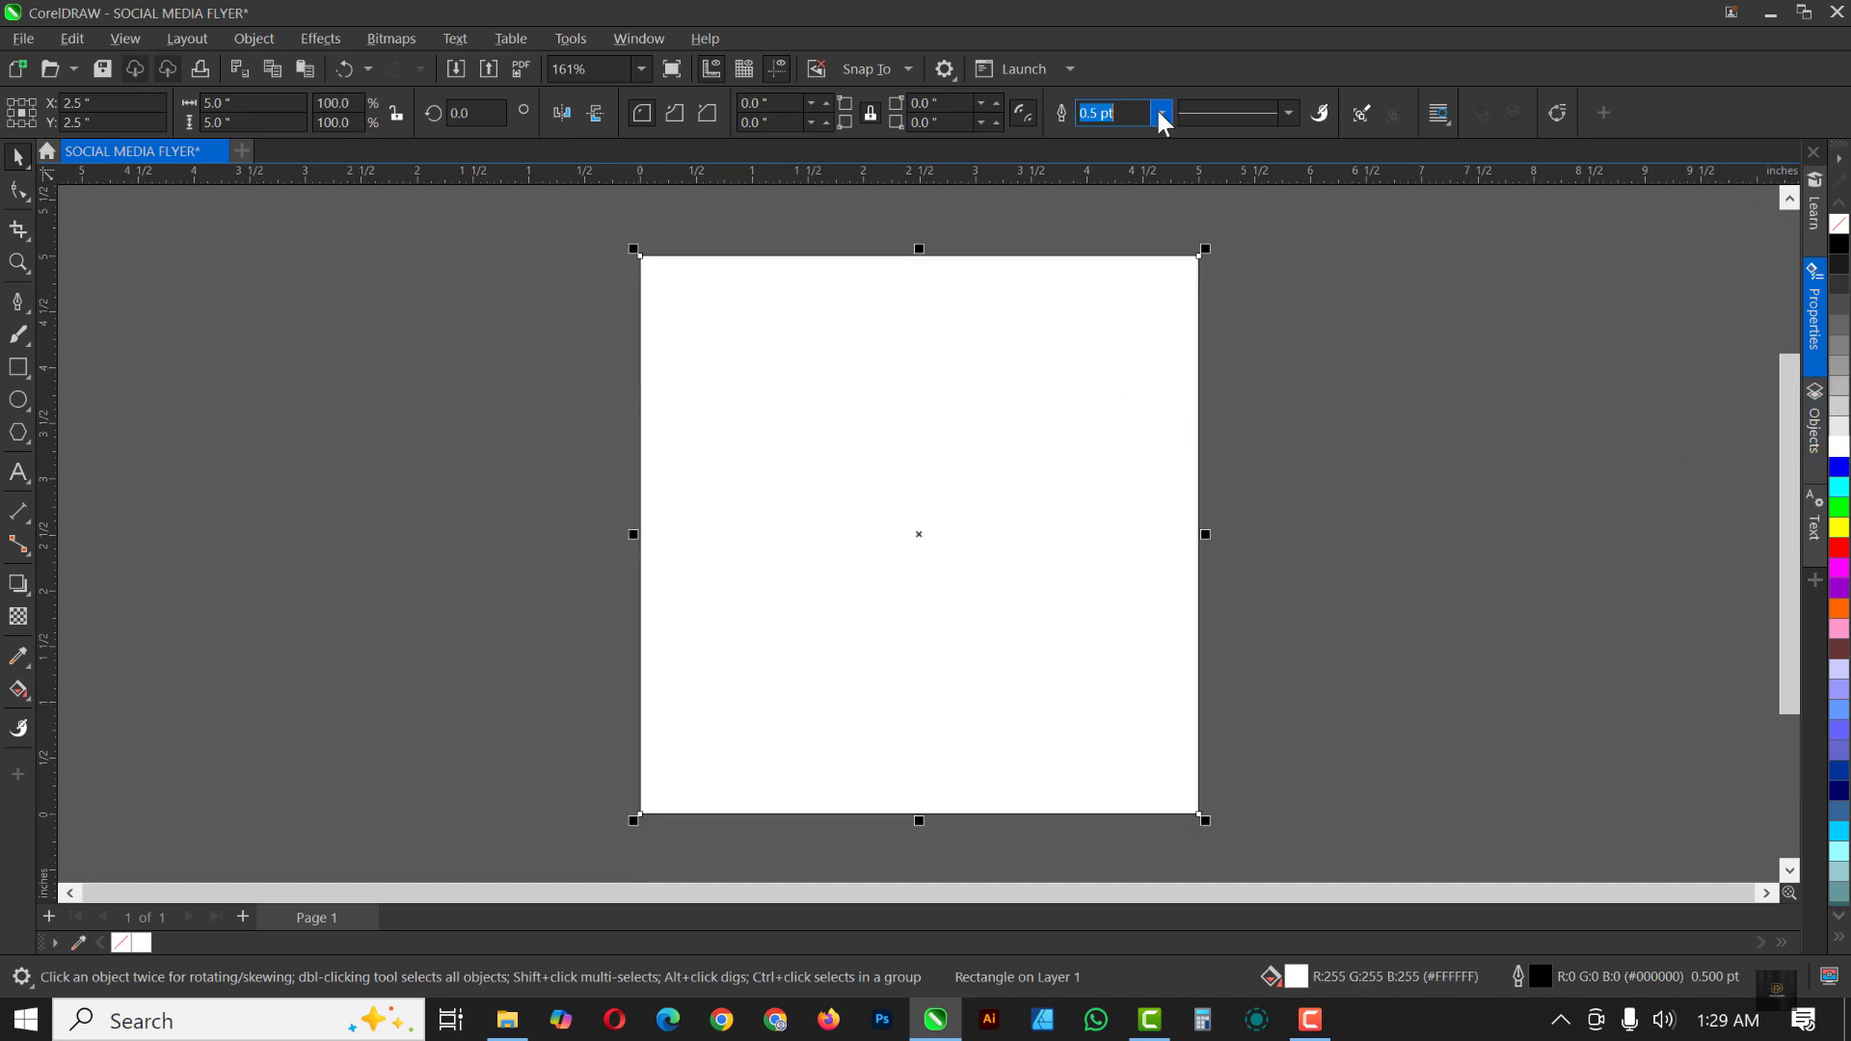
{"action": "left_click", "coordinate": [1099, 136]}
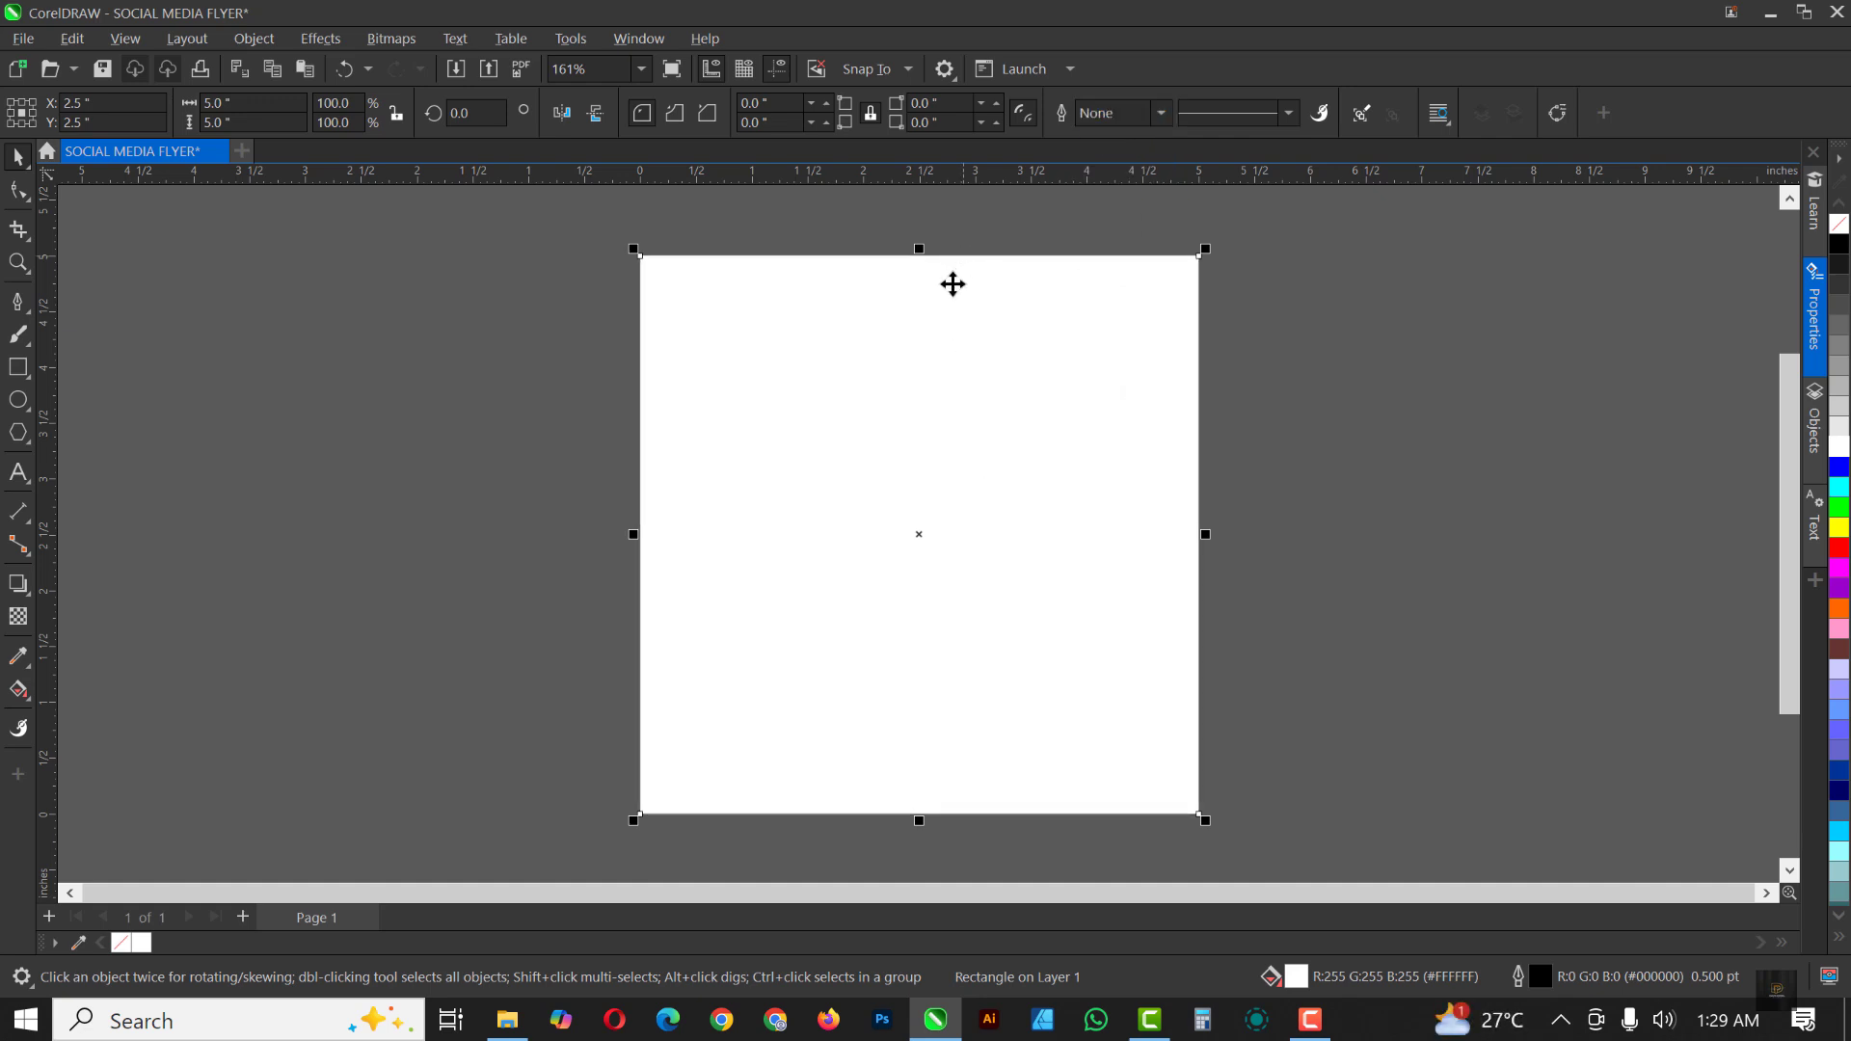
{"action": "key", "text": "shift+F2"}
{"action": "left_click", "coordinate": [1454, 305]}
{"action": "left_click", "coordinate": [1050, 372]}
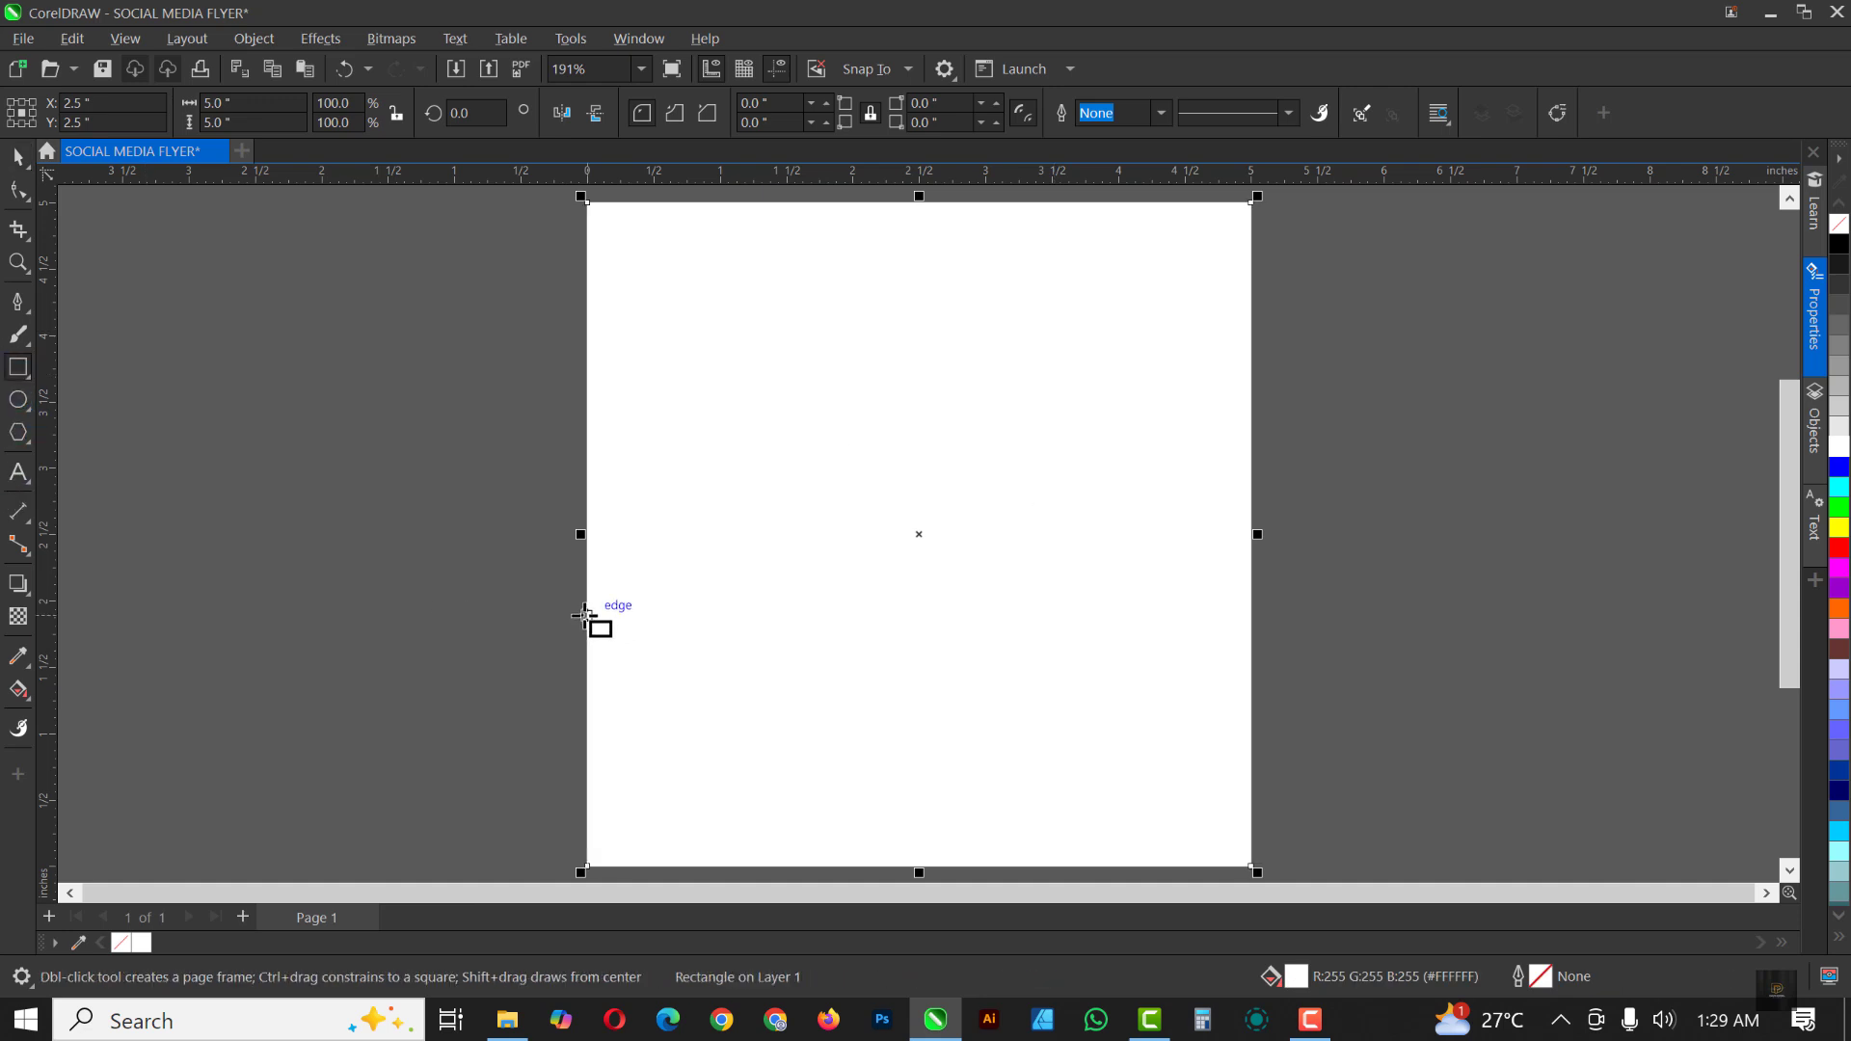
Step: Draw a full-width 5.0 × 1.372 in black band near the page bottom, outline None
{"action": "left_click_drag", "start_coordinate": [586, 614], "coordinate": [1250, 798]}
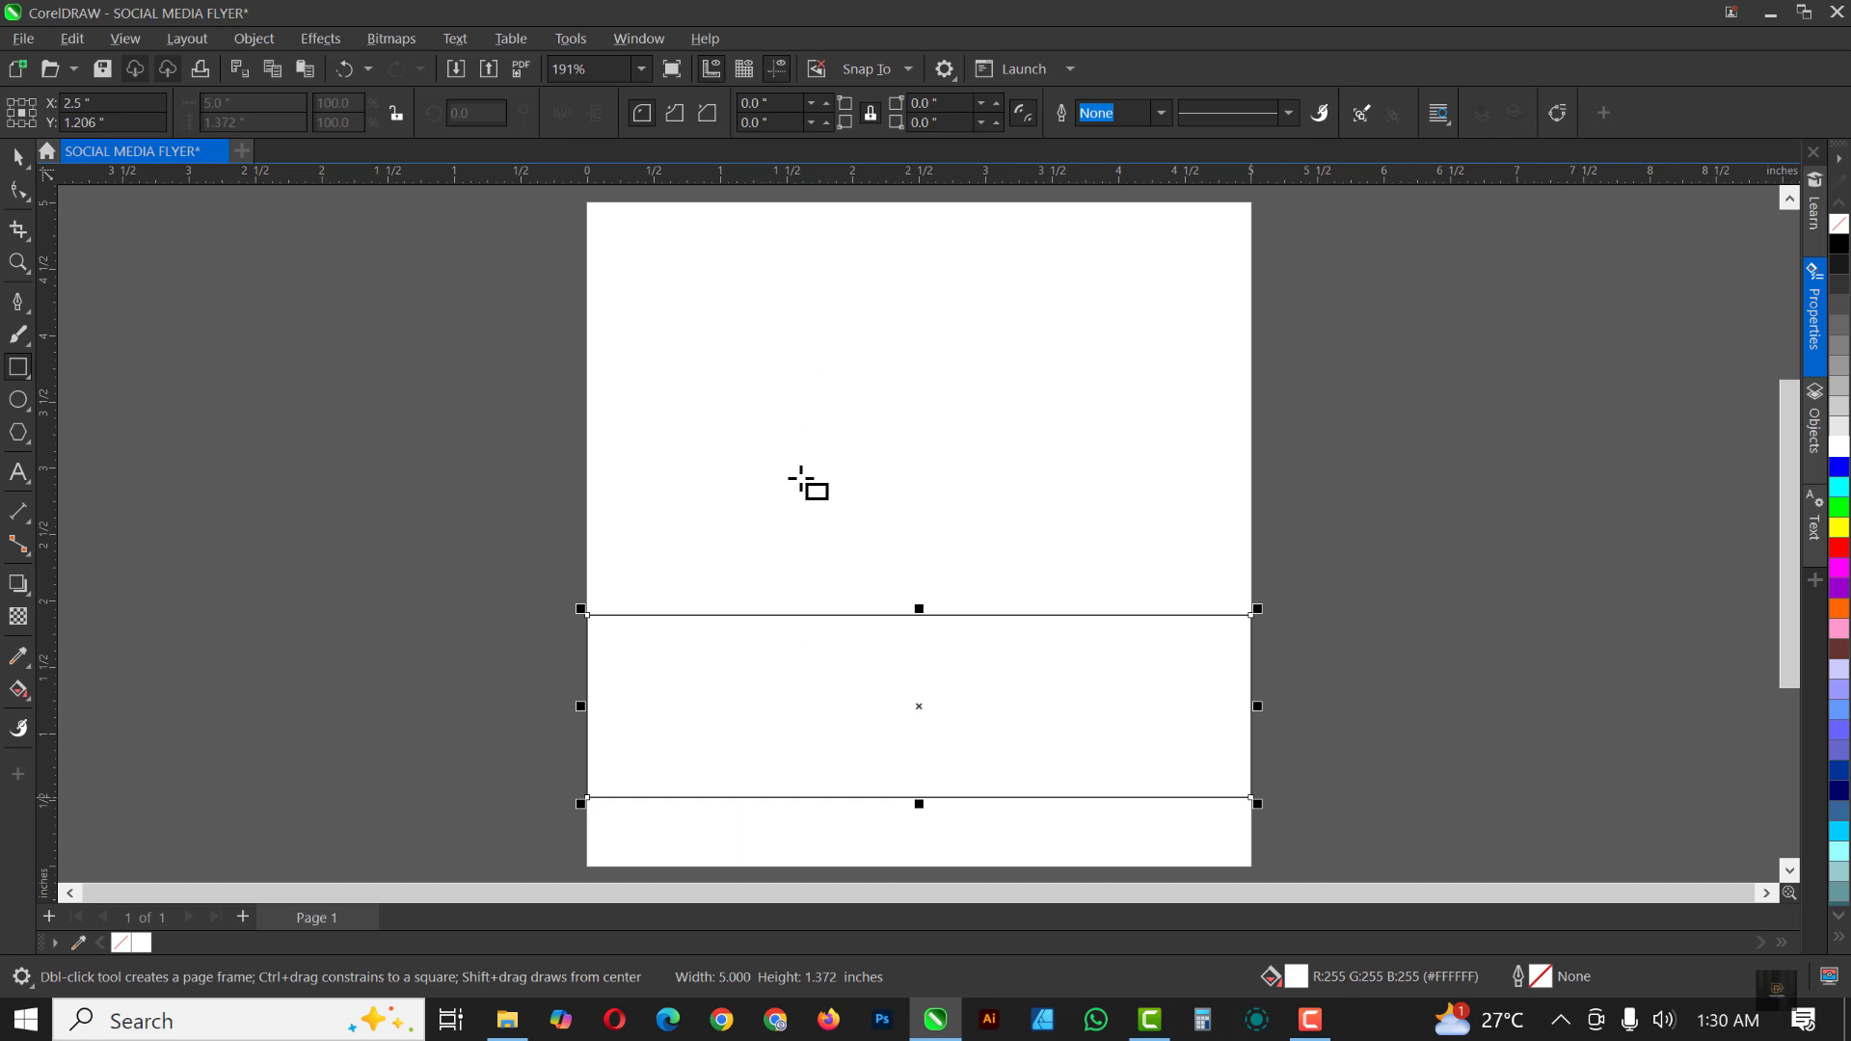
{"action": "left_click", "coordinate": [1840, 245]}
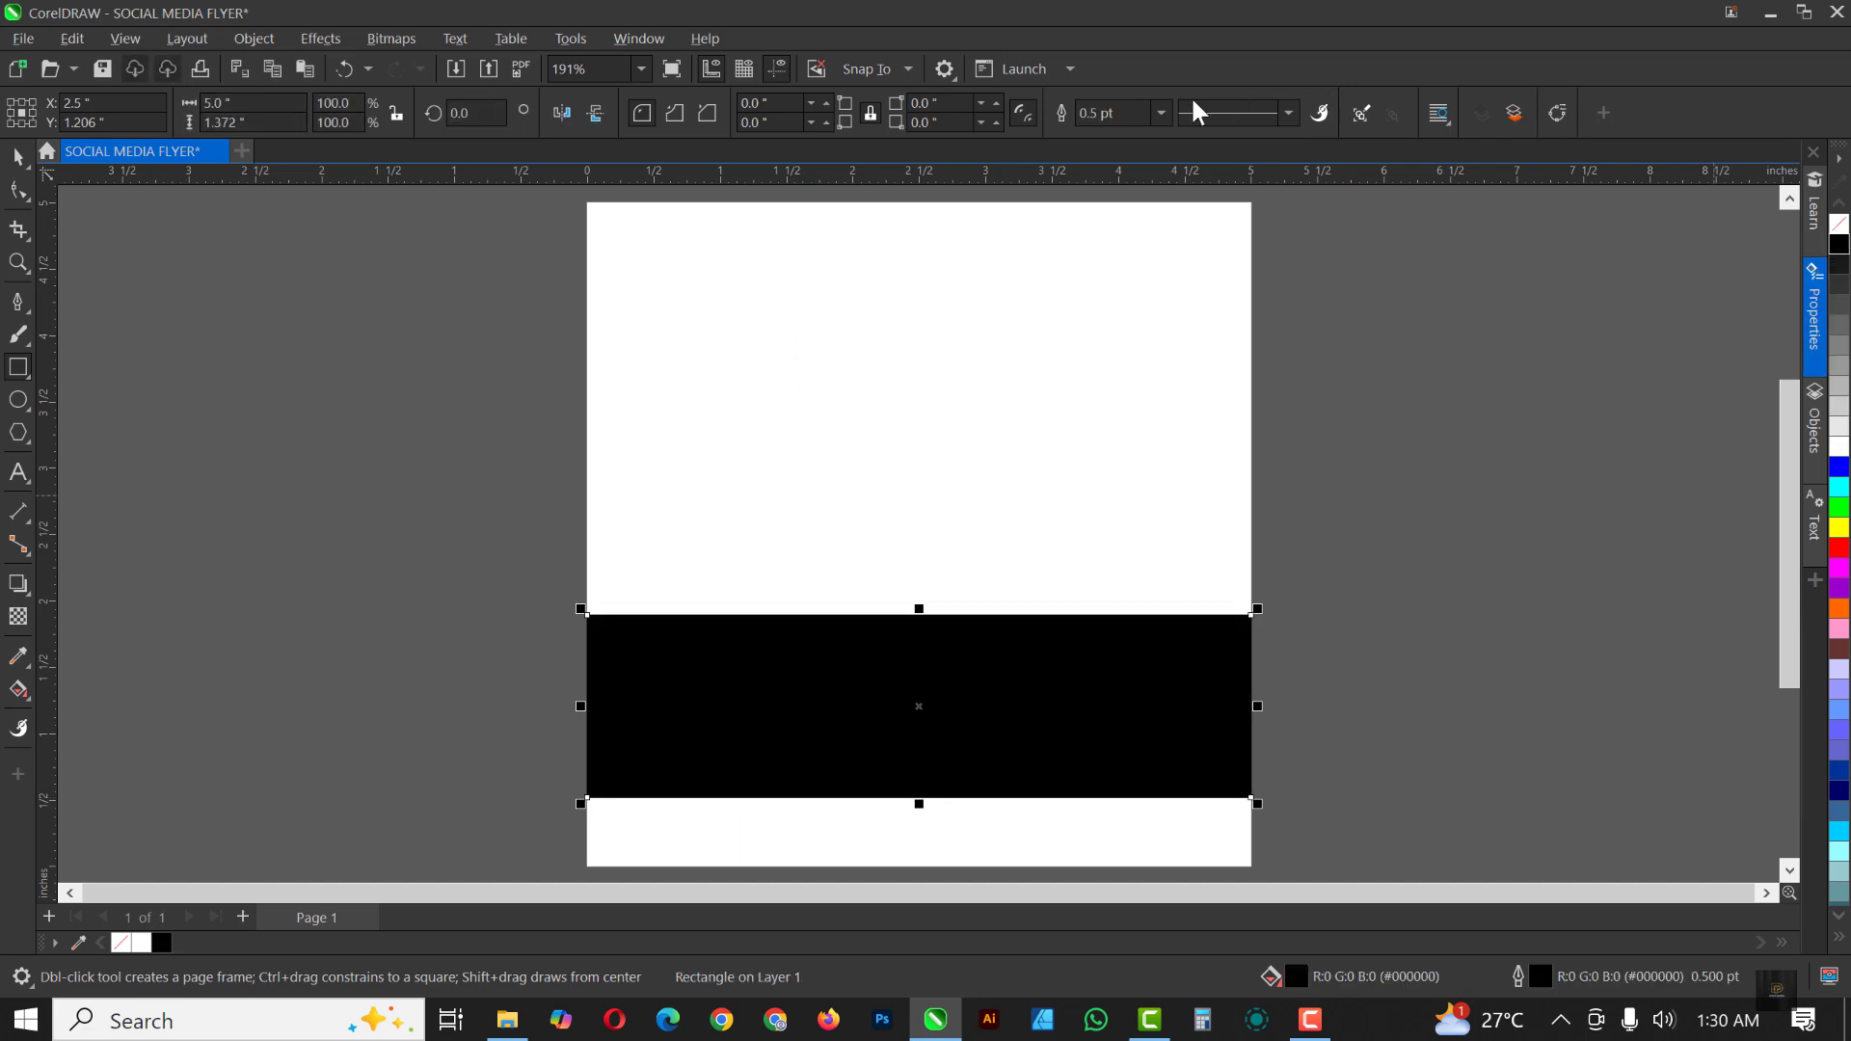
{"action": "left_click", "coordinate": [1161, 113]}
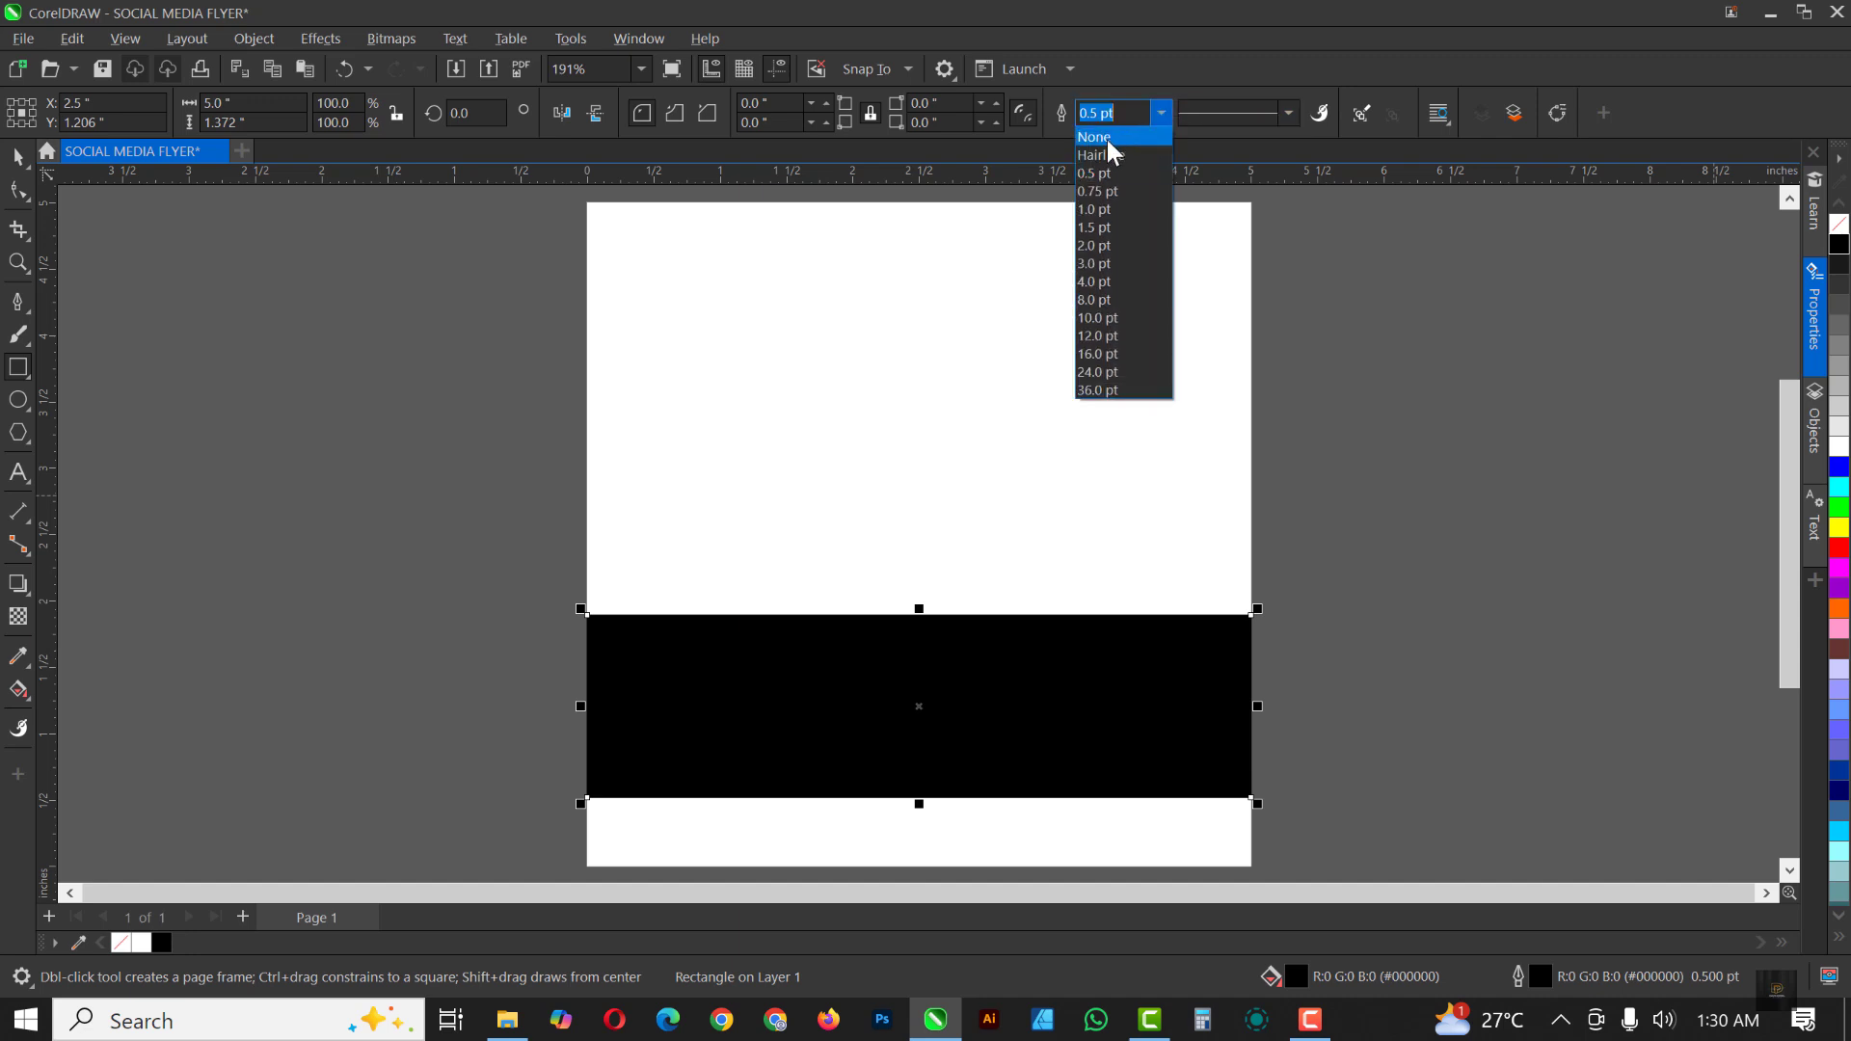
{"action": "left_click", "coordinate": [1106, 140]}
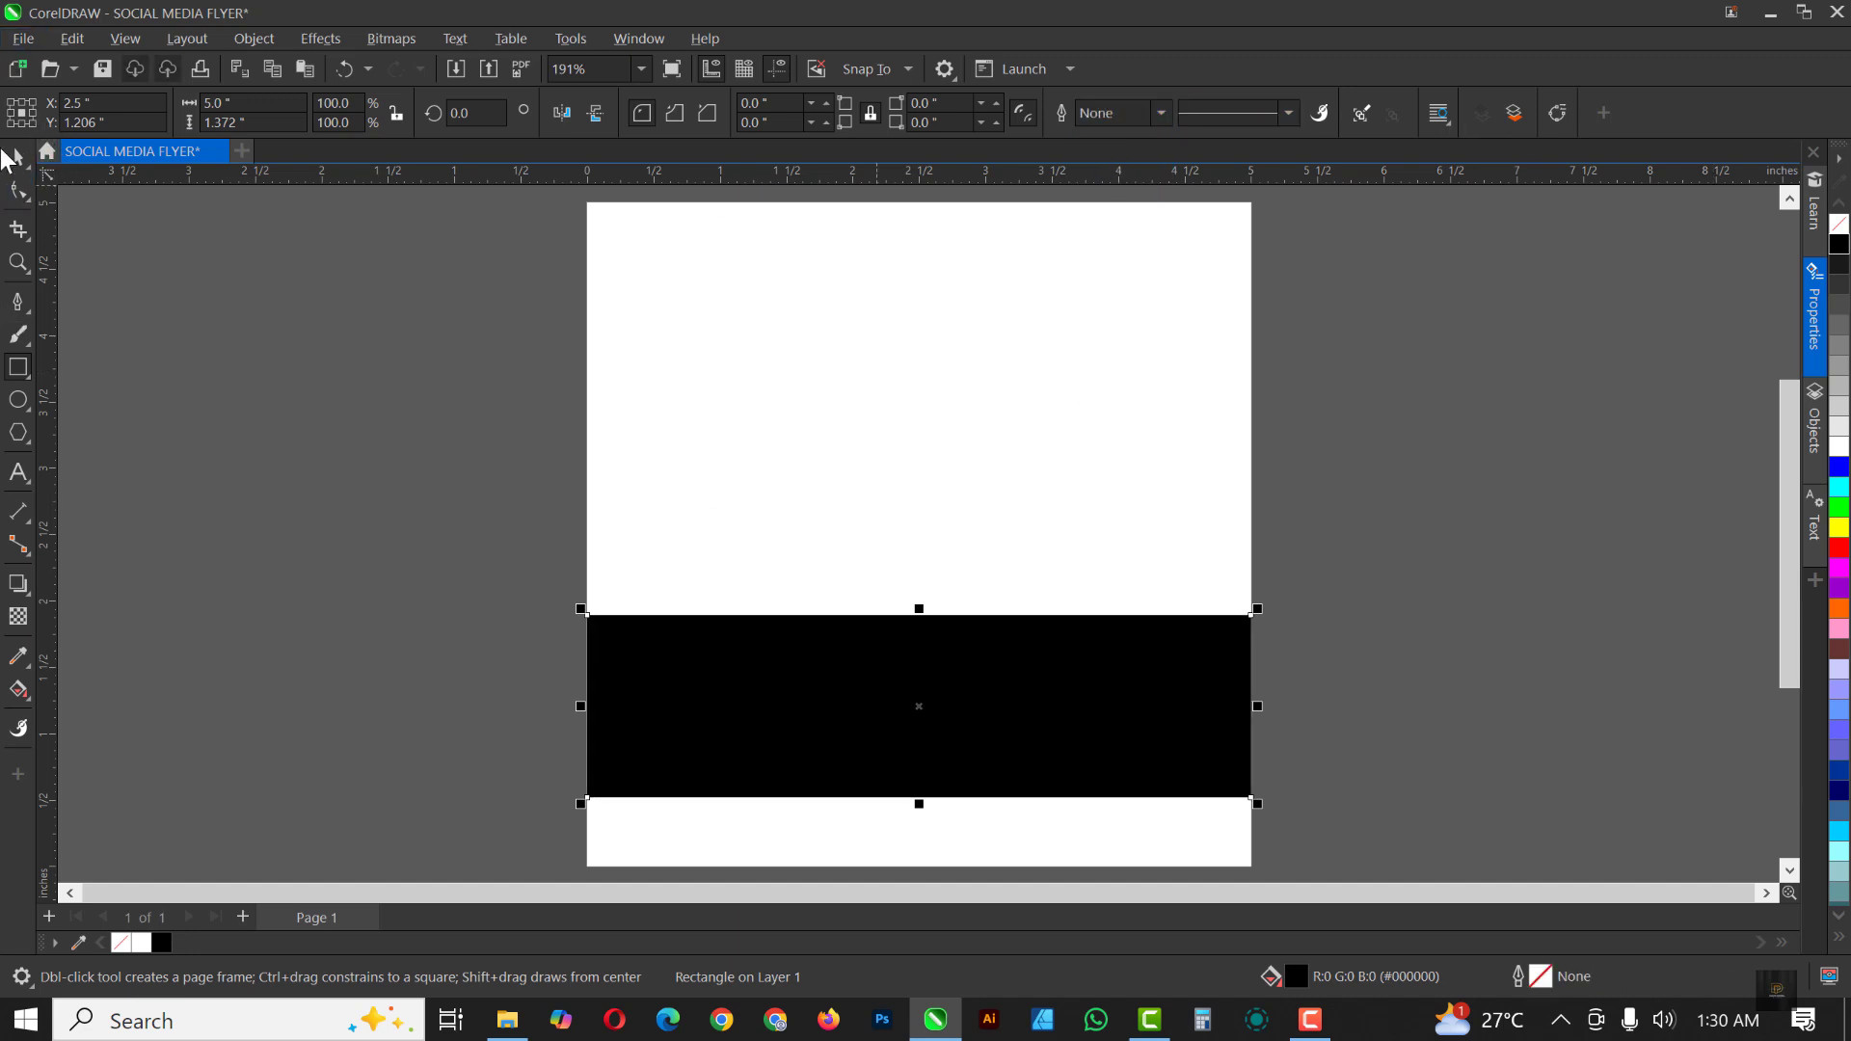
{"action": "key", "text": "space"}
{"action": "left_click", "coordinate": [964, 690]}
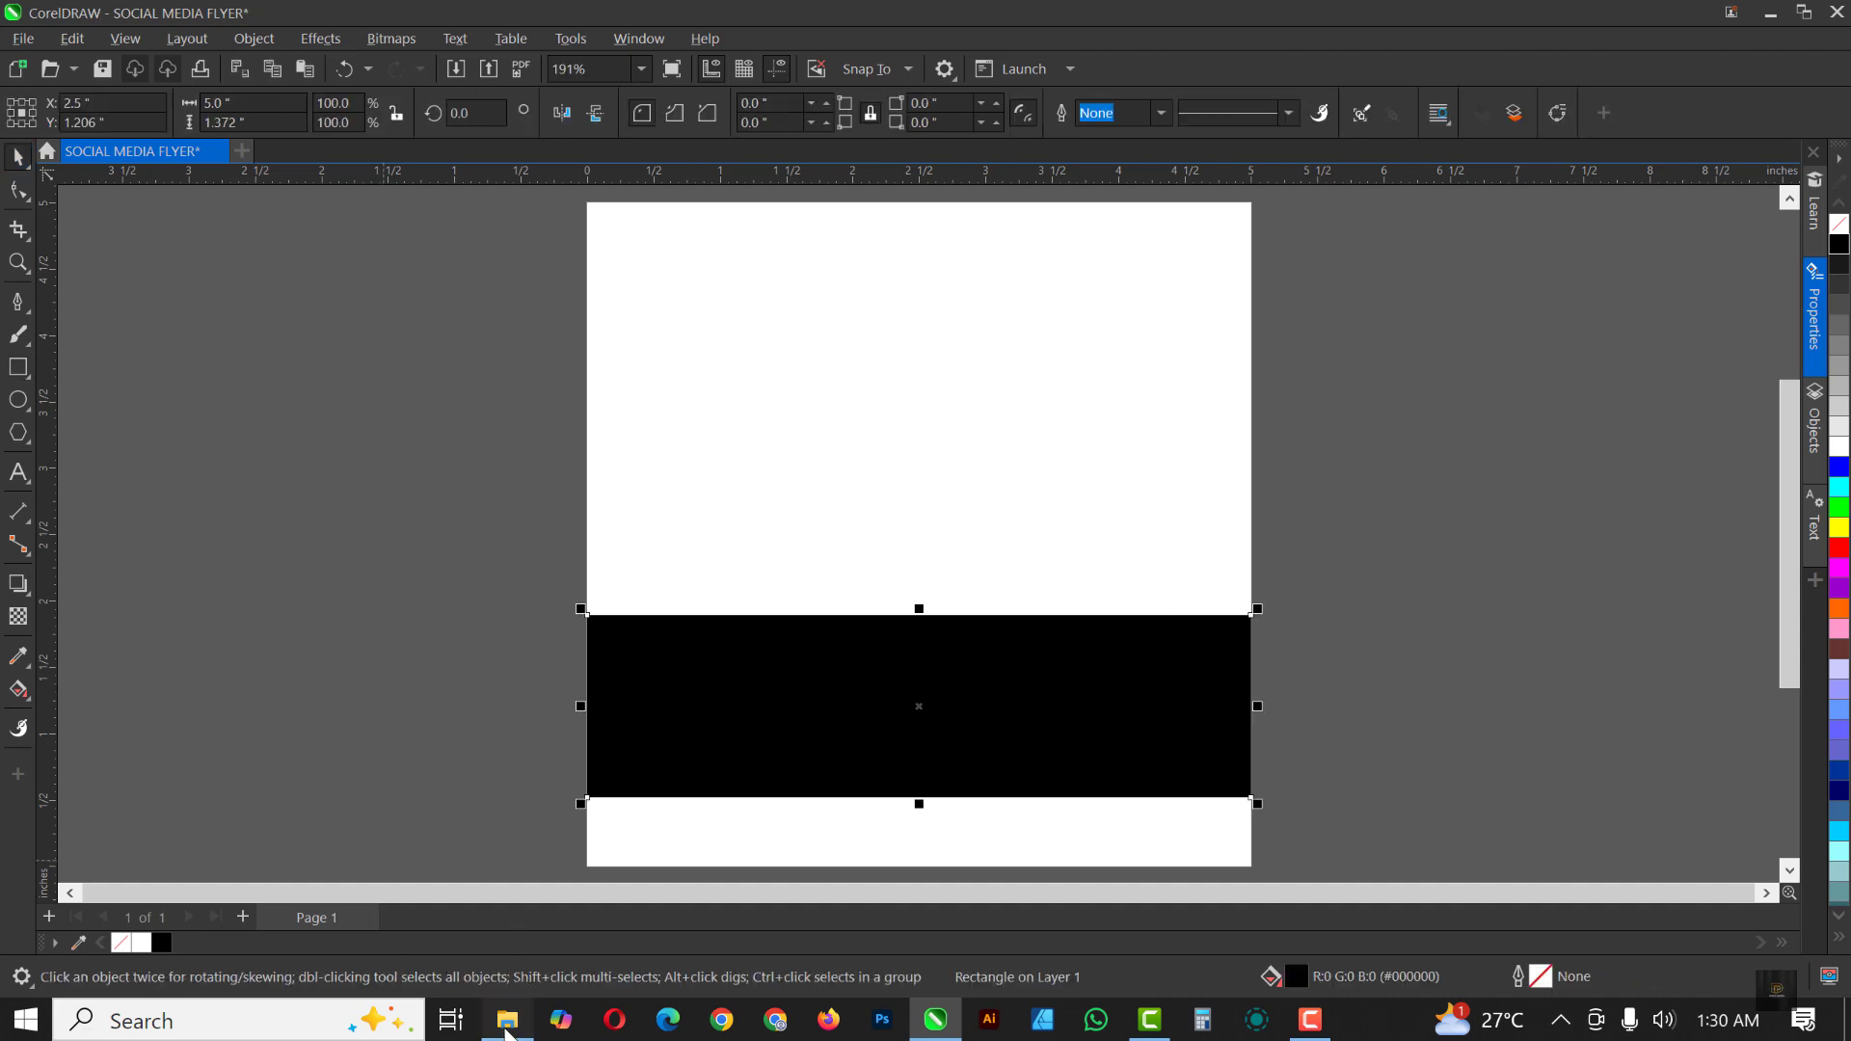
Step: Drag the 904 house photo from the REAL ESTATE FLYER folder onto the CorelDRAW page
{"action": "left_click", "coordinate": [509, 1014]}
{"action": "left_click", "coordinate": [316, 220]}
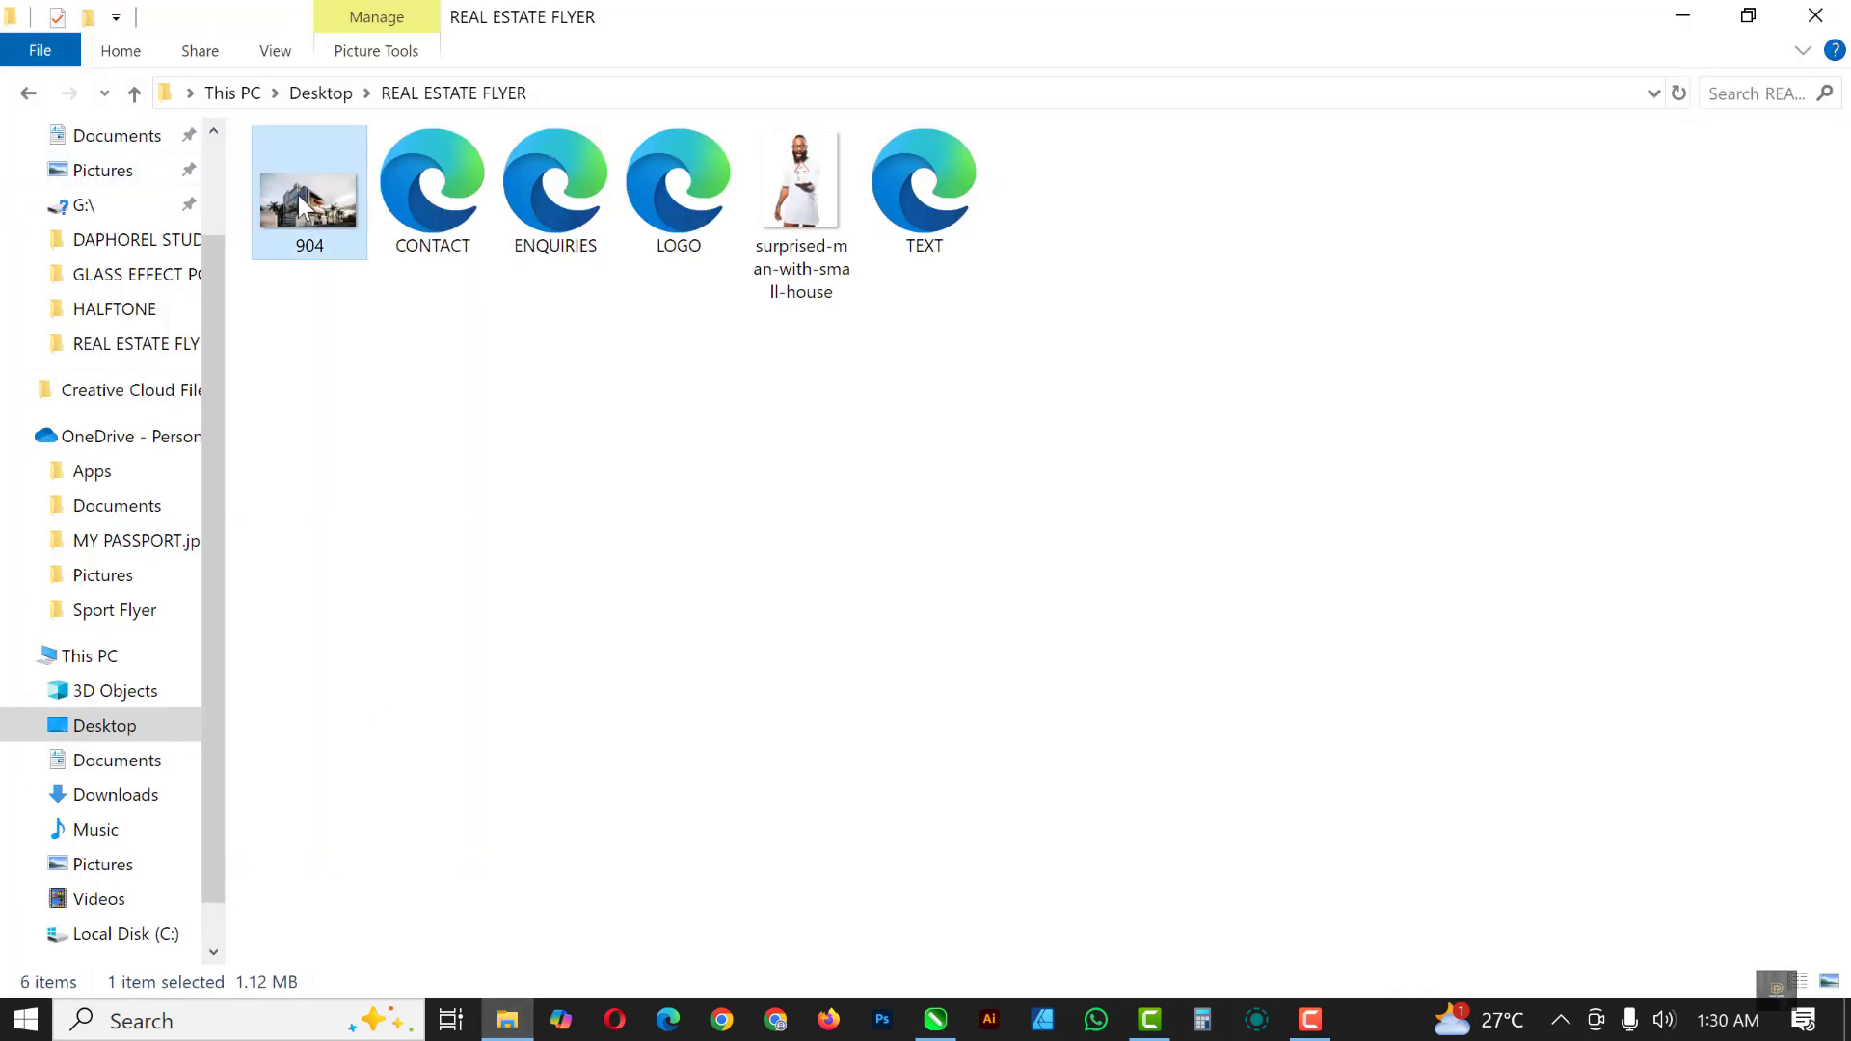
{"action": "left_click_drag", "start_coordinate": [298, 193], "coordinate": [473, 453]}
{"action": "left_click_drag", "start_coordinate": [701, 467], "coordinate": [1097, 457]}
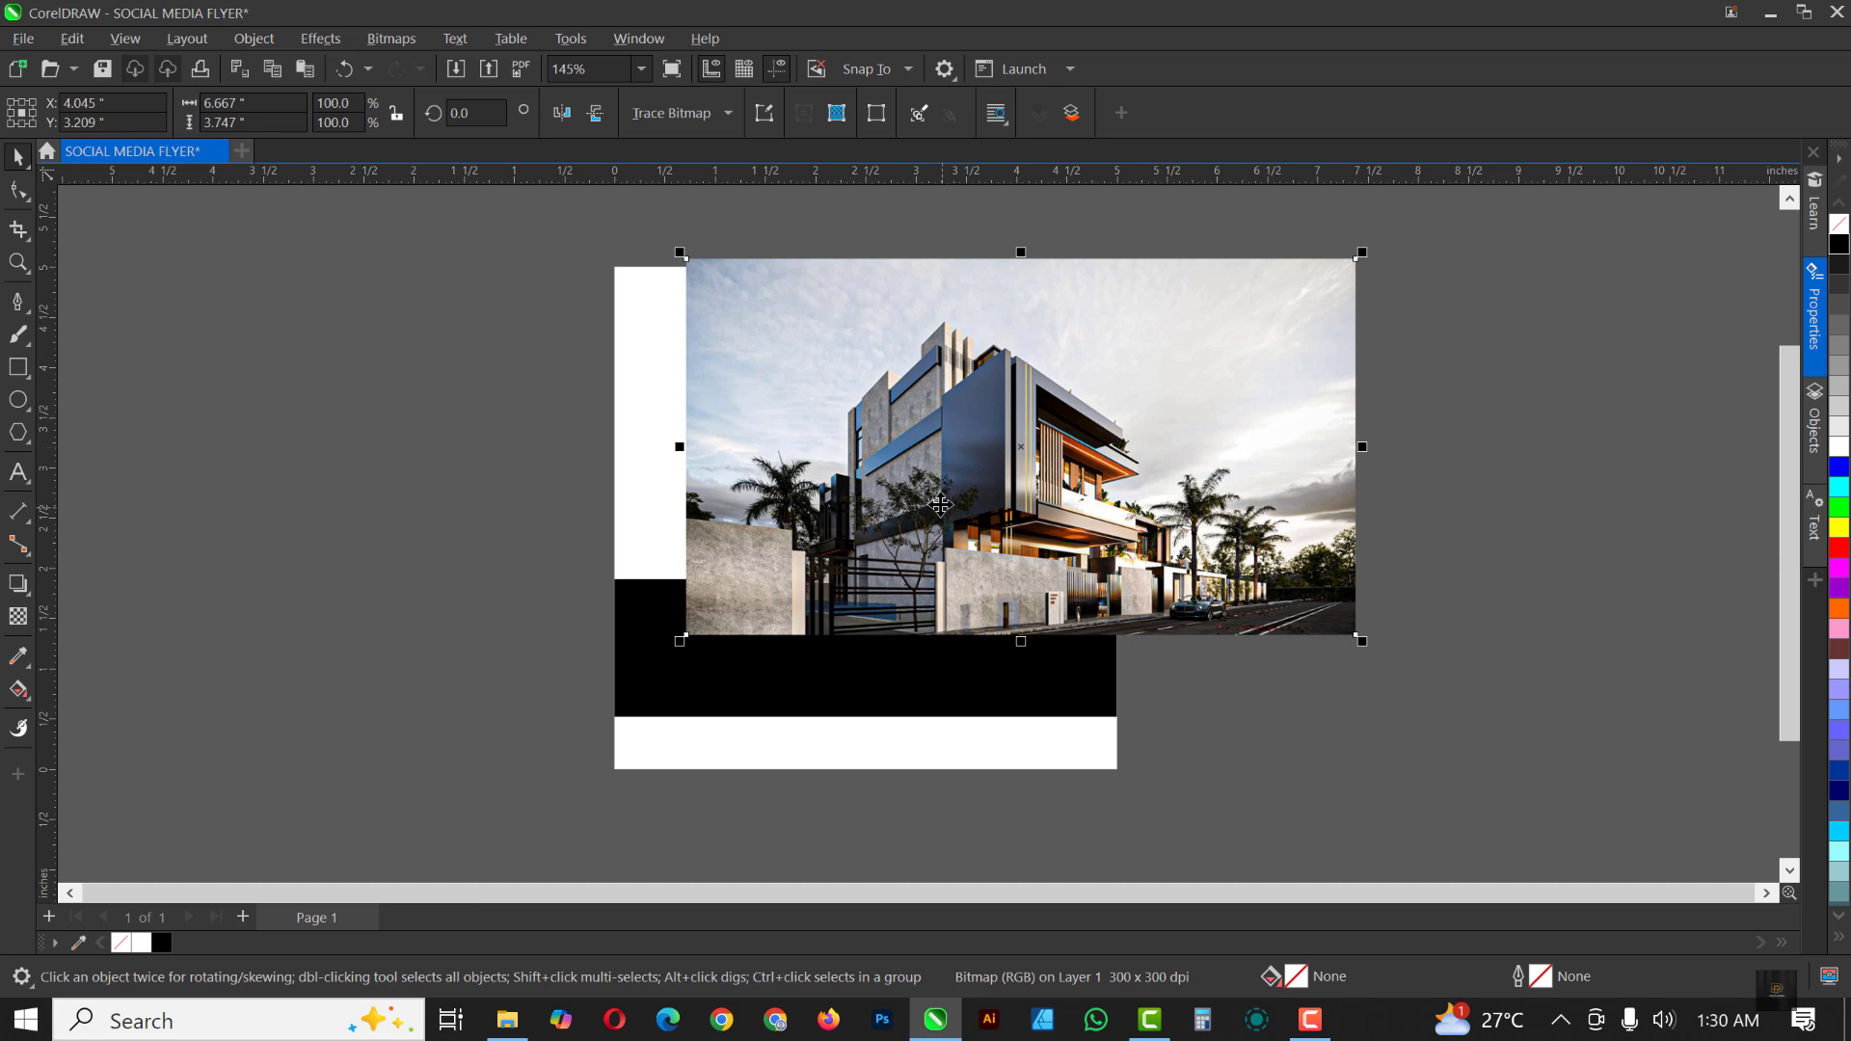
Step: Apply a 180° fountain transparency so the house photo's left side fades into white
{"action": "left_click", "coordinate": [18, 615]}
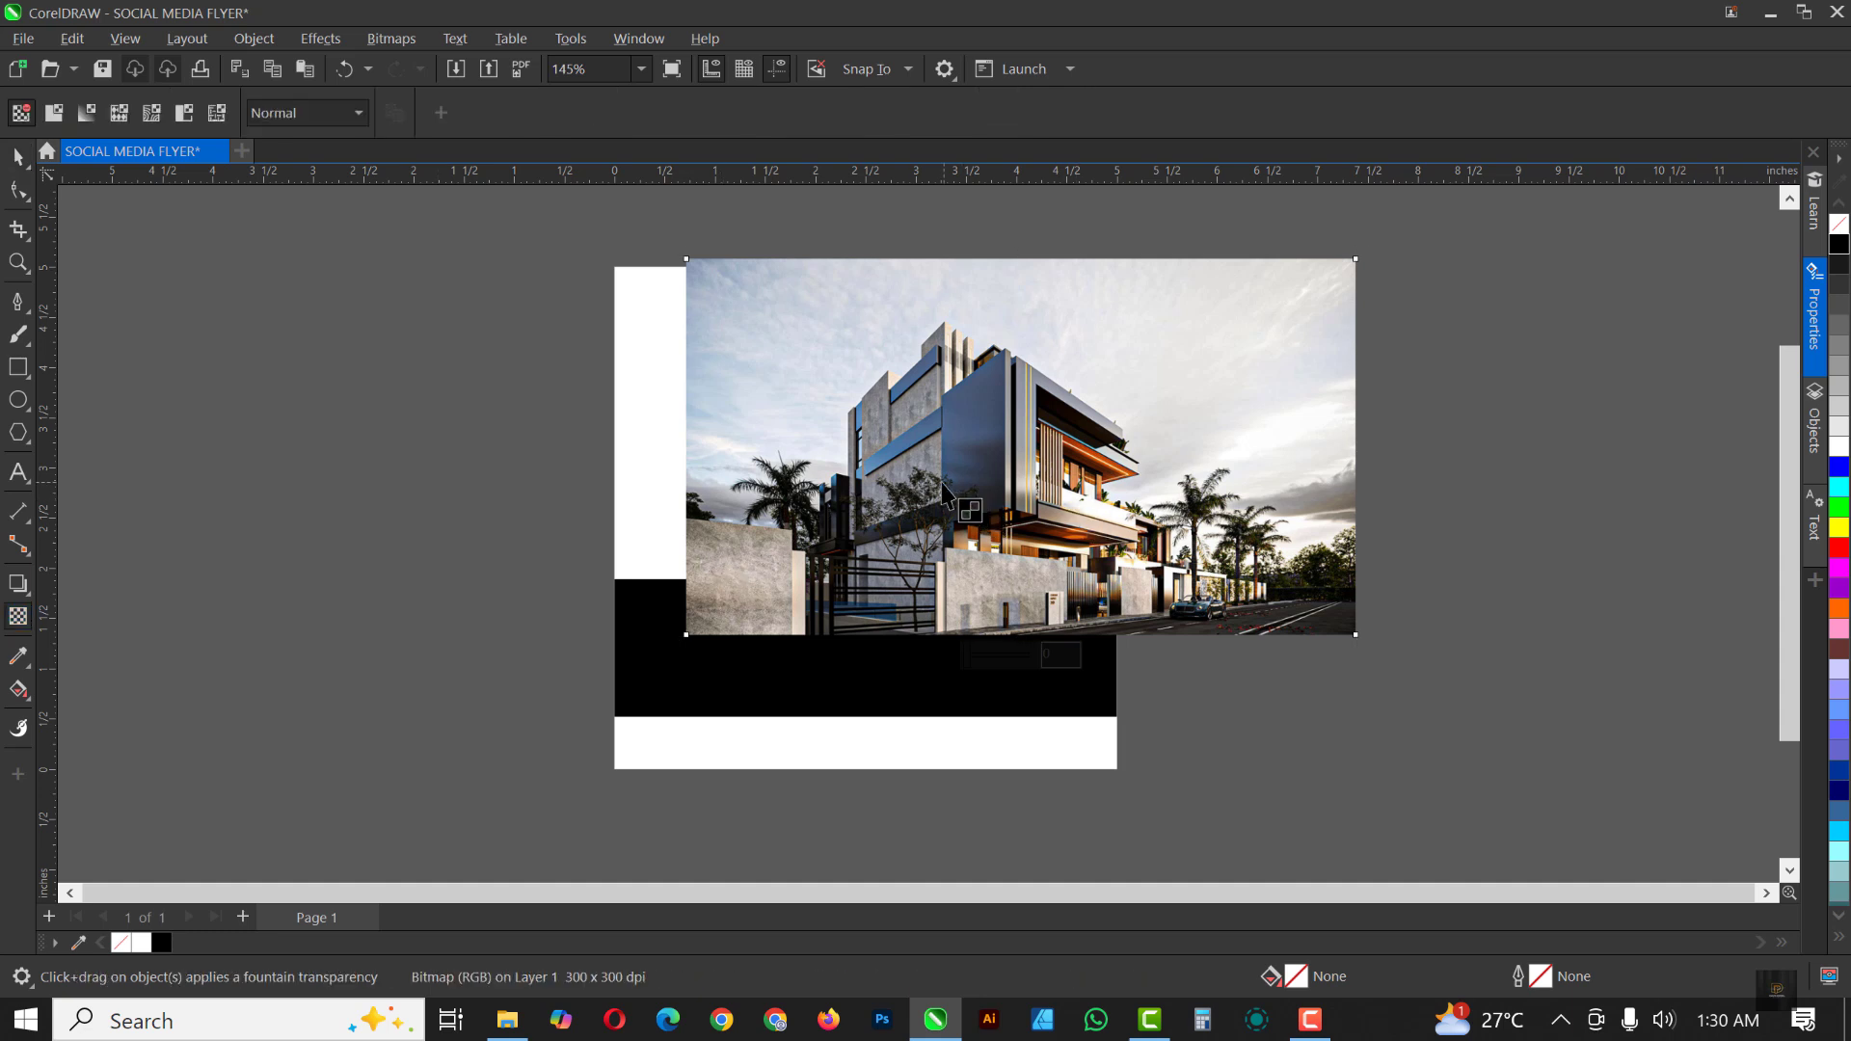
{"action": "left_click_drag", "start_coordinate": [941, 481], "coordinate": [772, 484]}
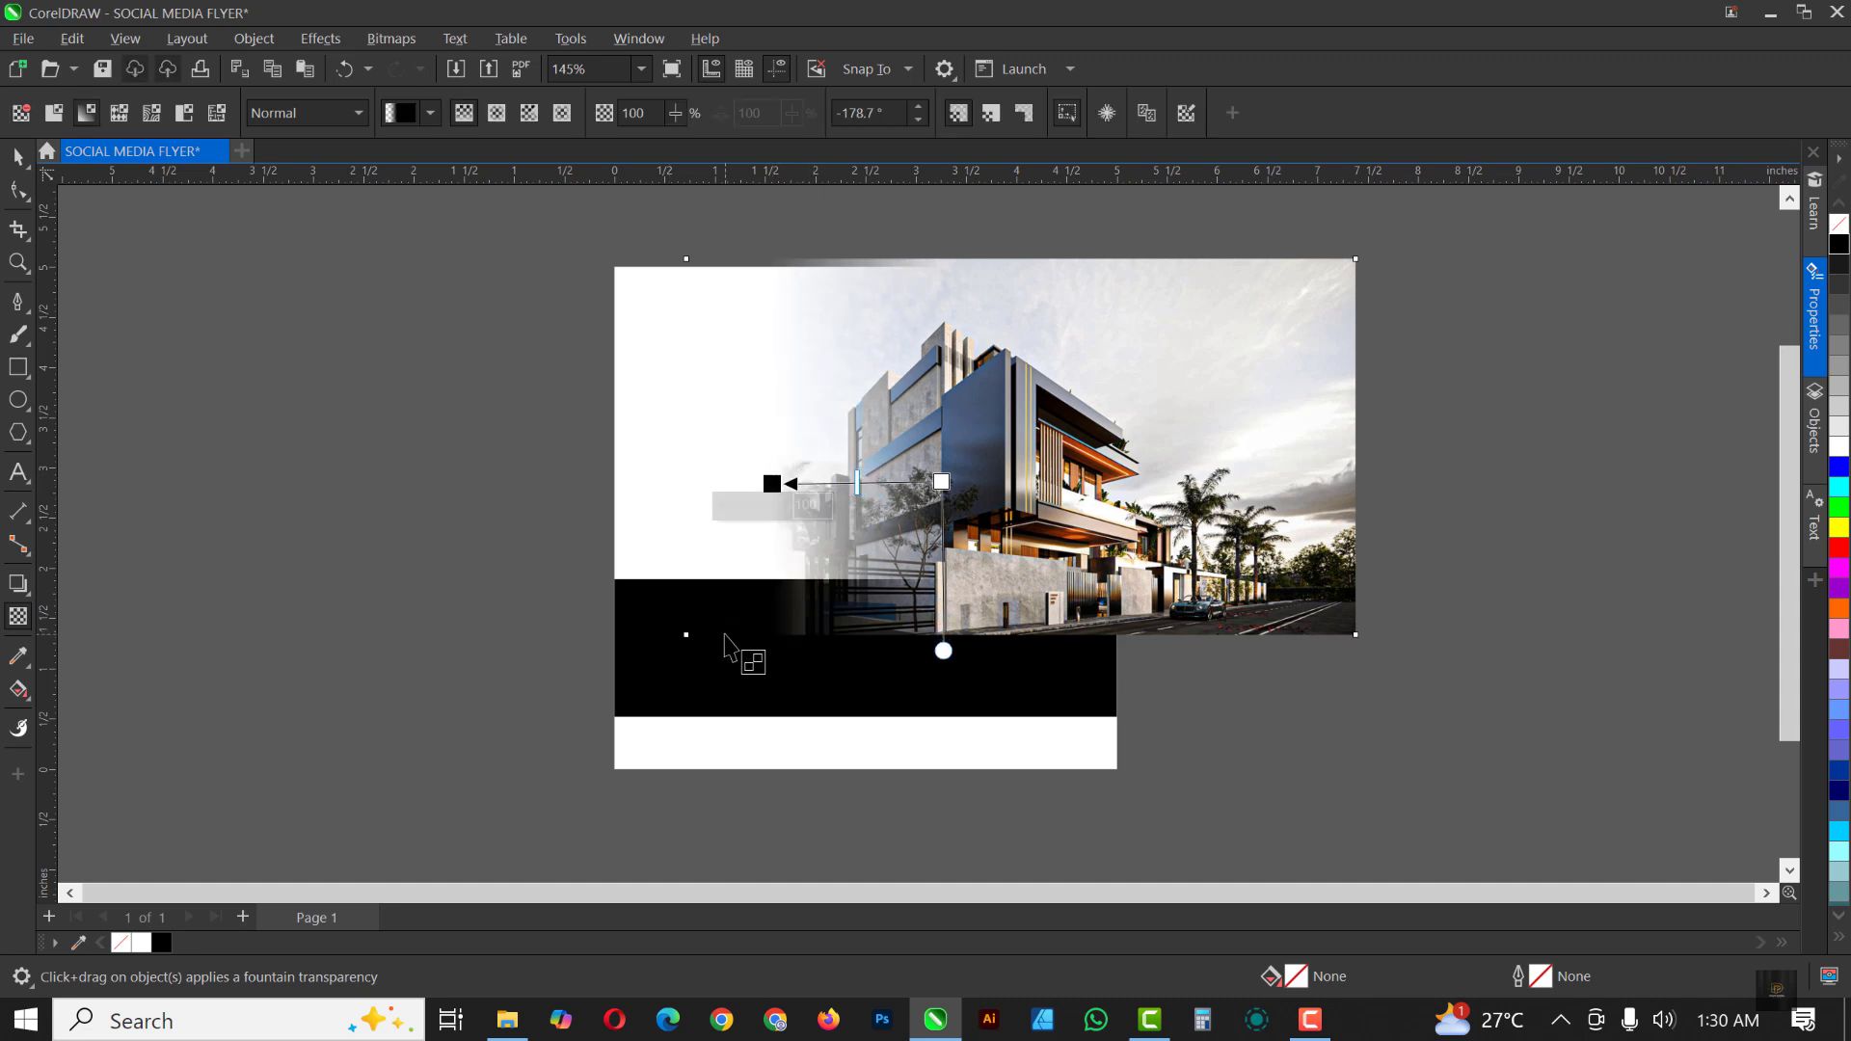
{"action": "left_click_drag", "start_coordinate": [772, 484], "coordinate": [790, 482]}
{"action": "key", "text": "space"}
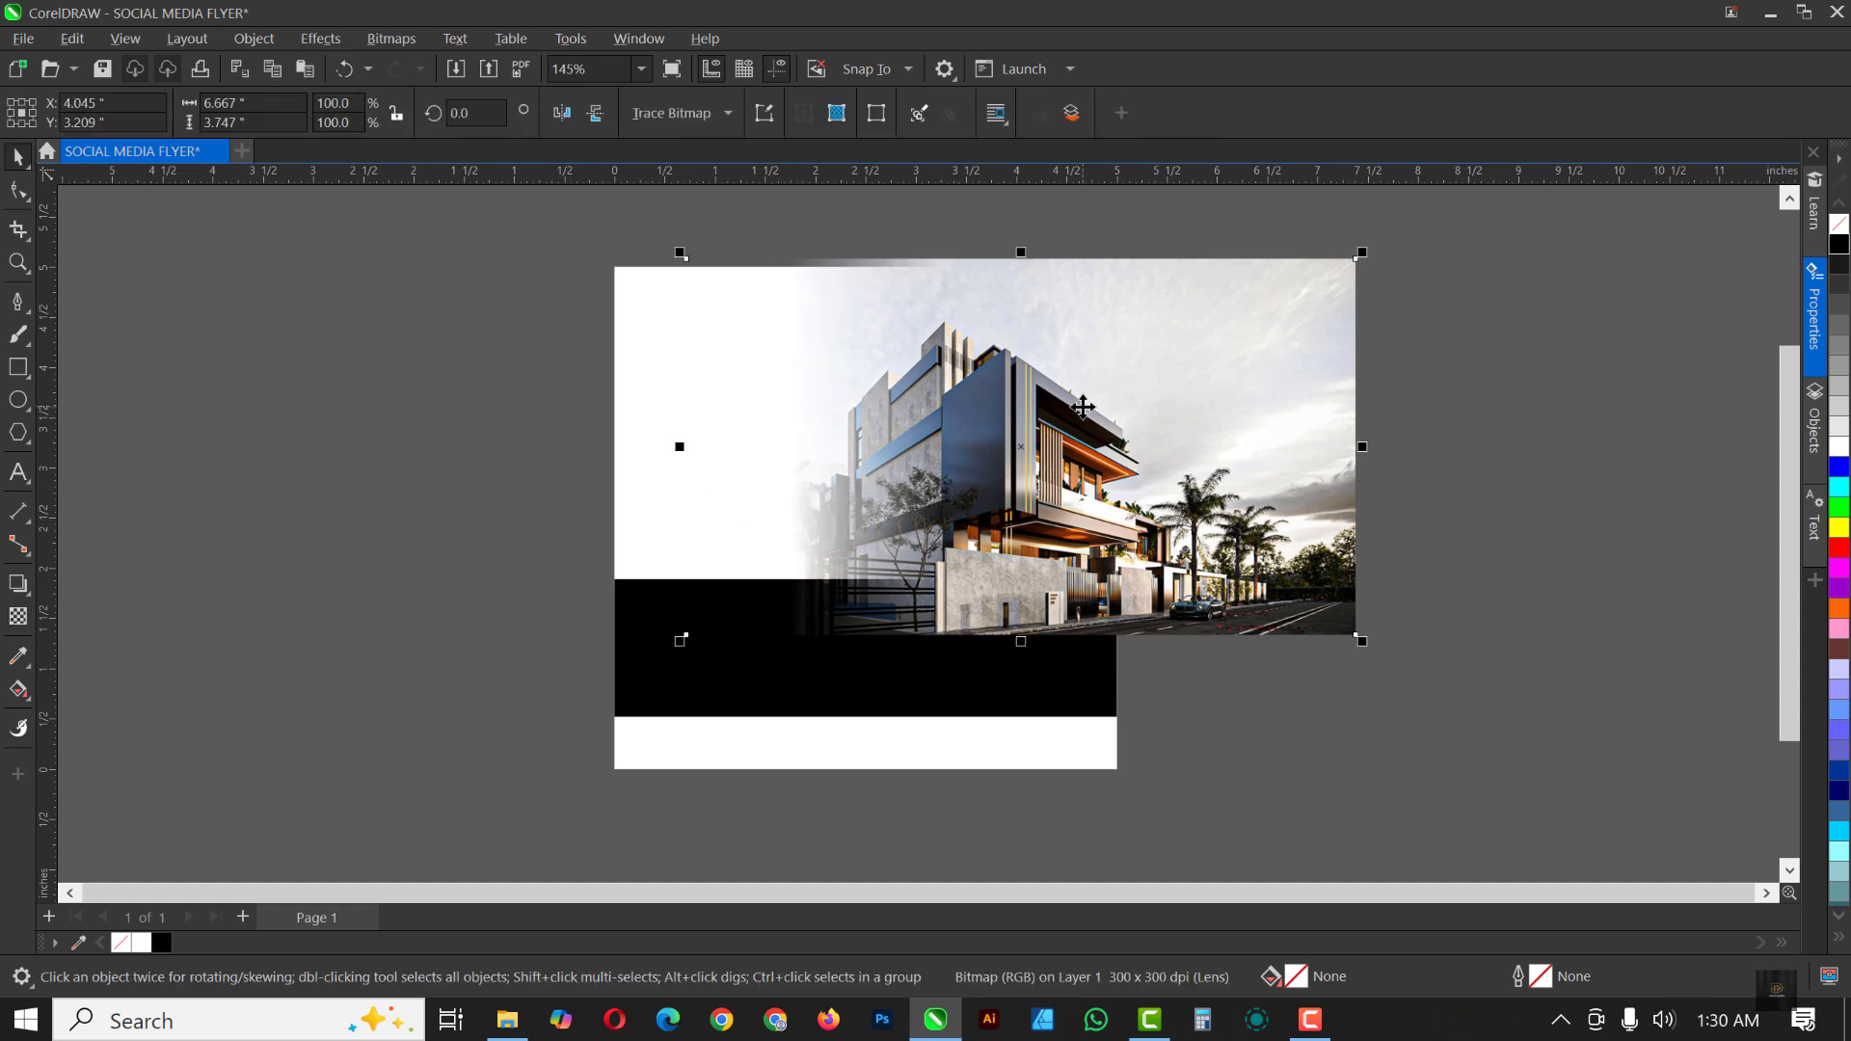
Step: Convert the faded house photo to a bitmap
{"action": "left_click", "coordinate": [376, 36]}
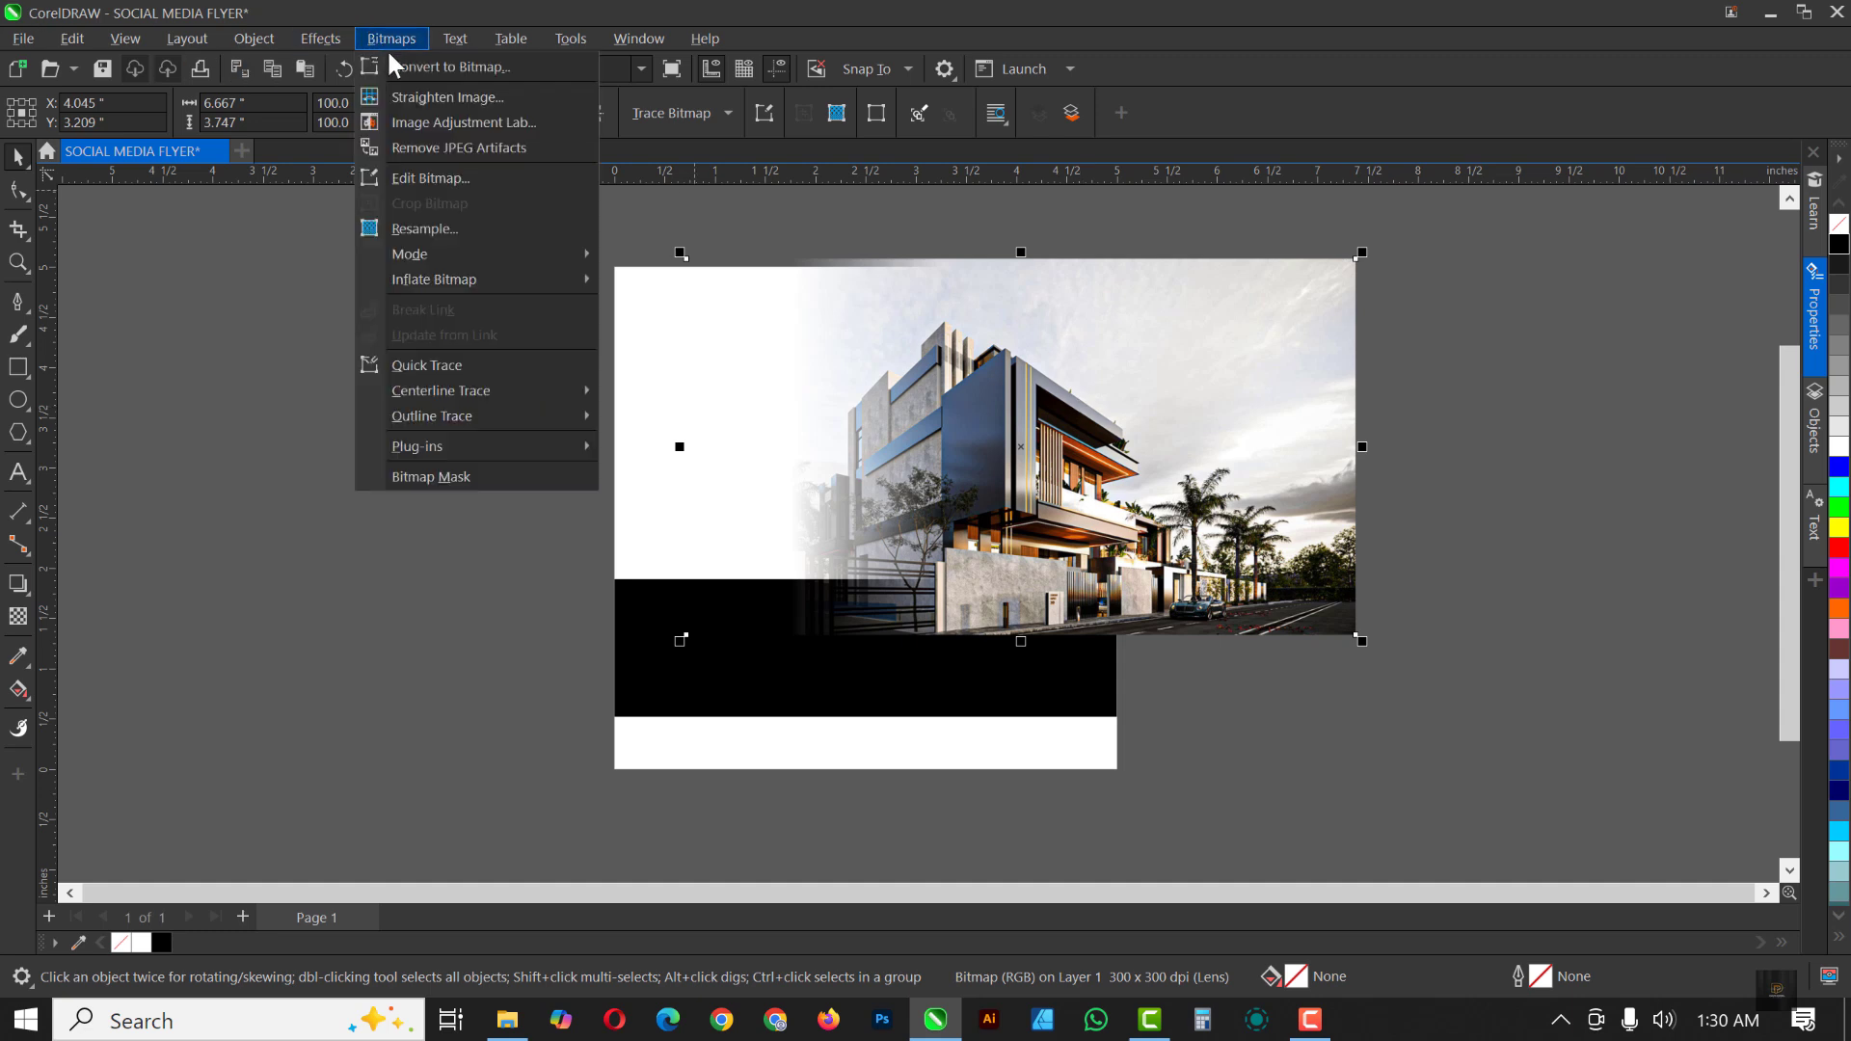
{"action": "left_click", "coordinate": [397, 57]}
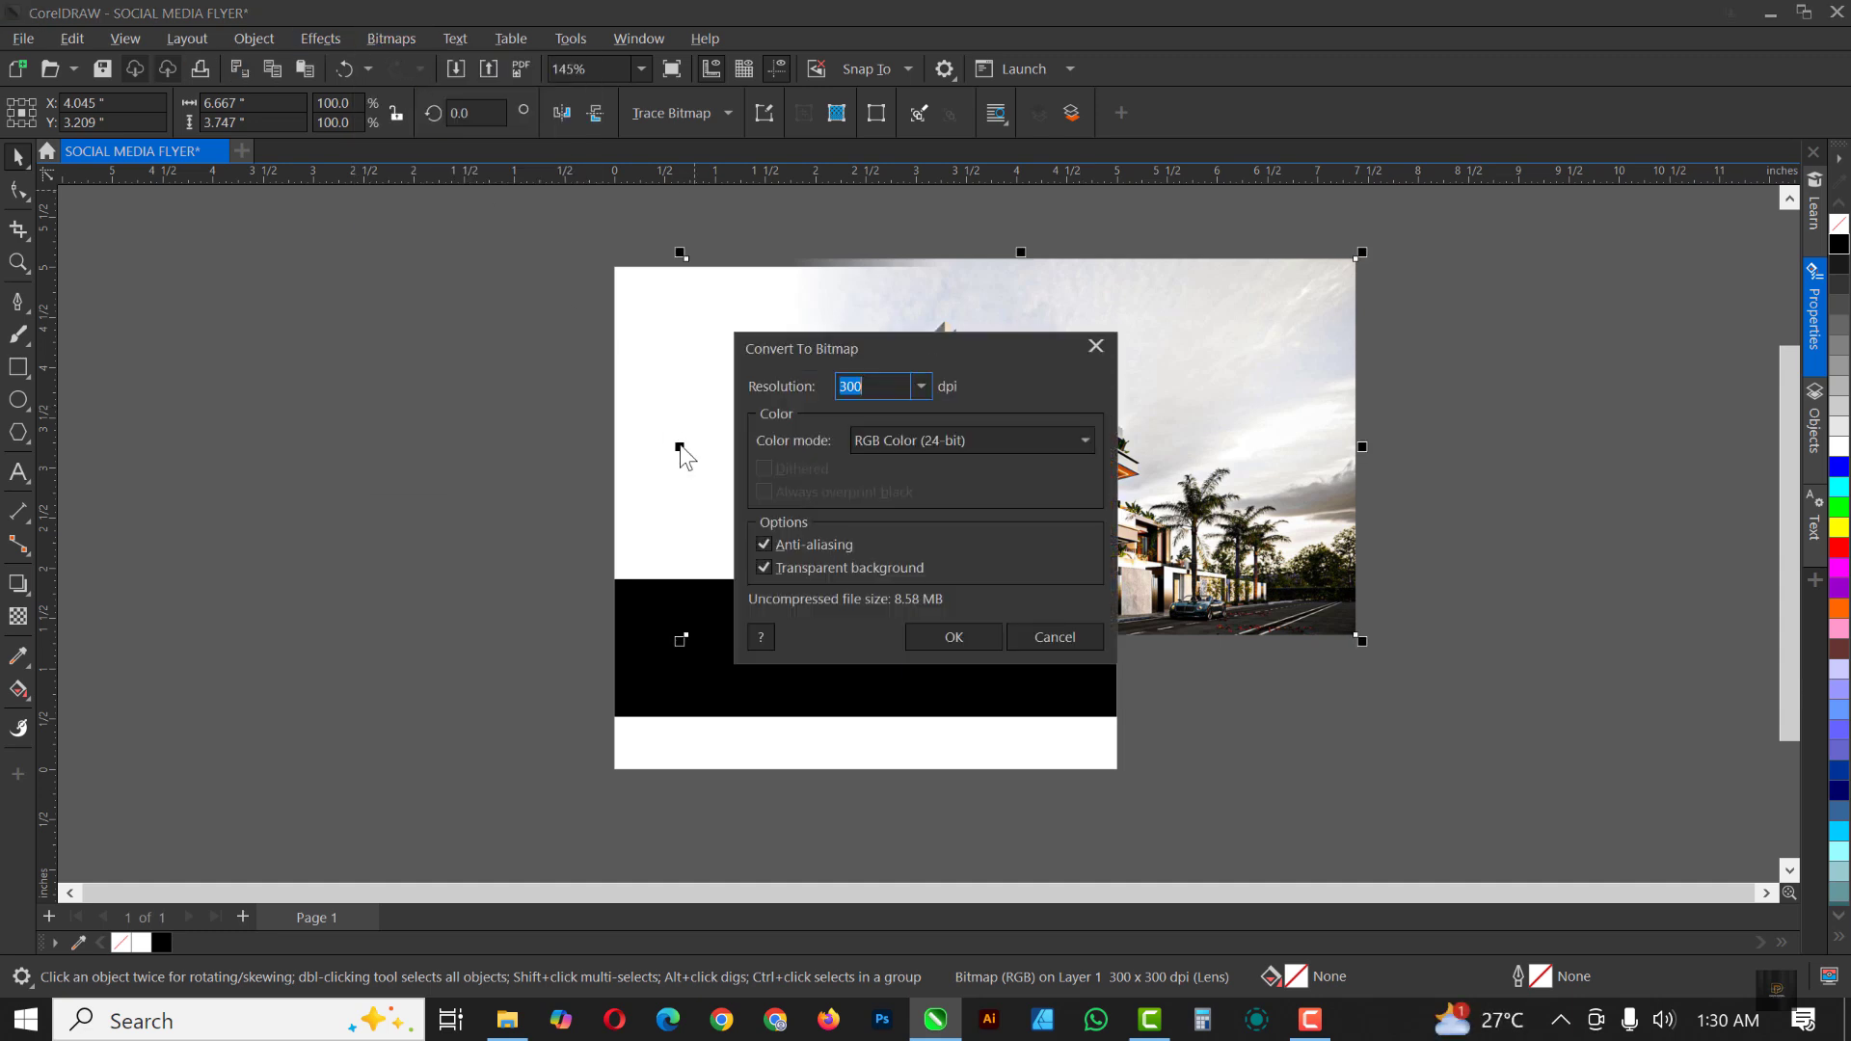
{"action": "left_click", "coordinate": [955, 639]}
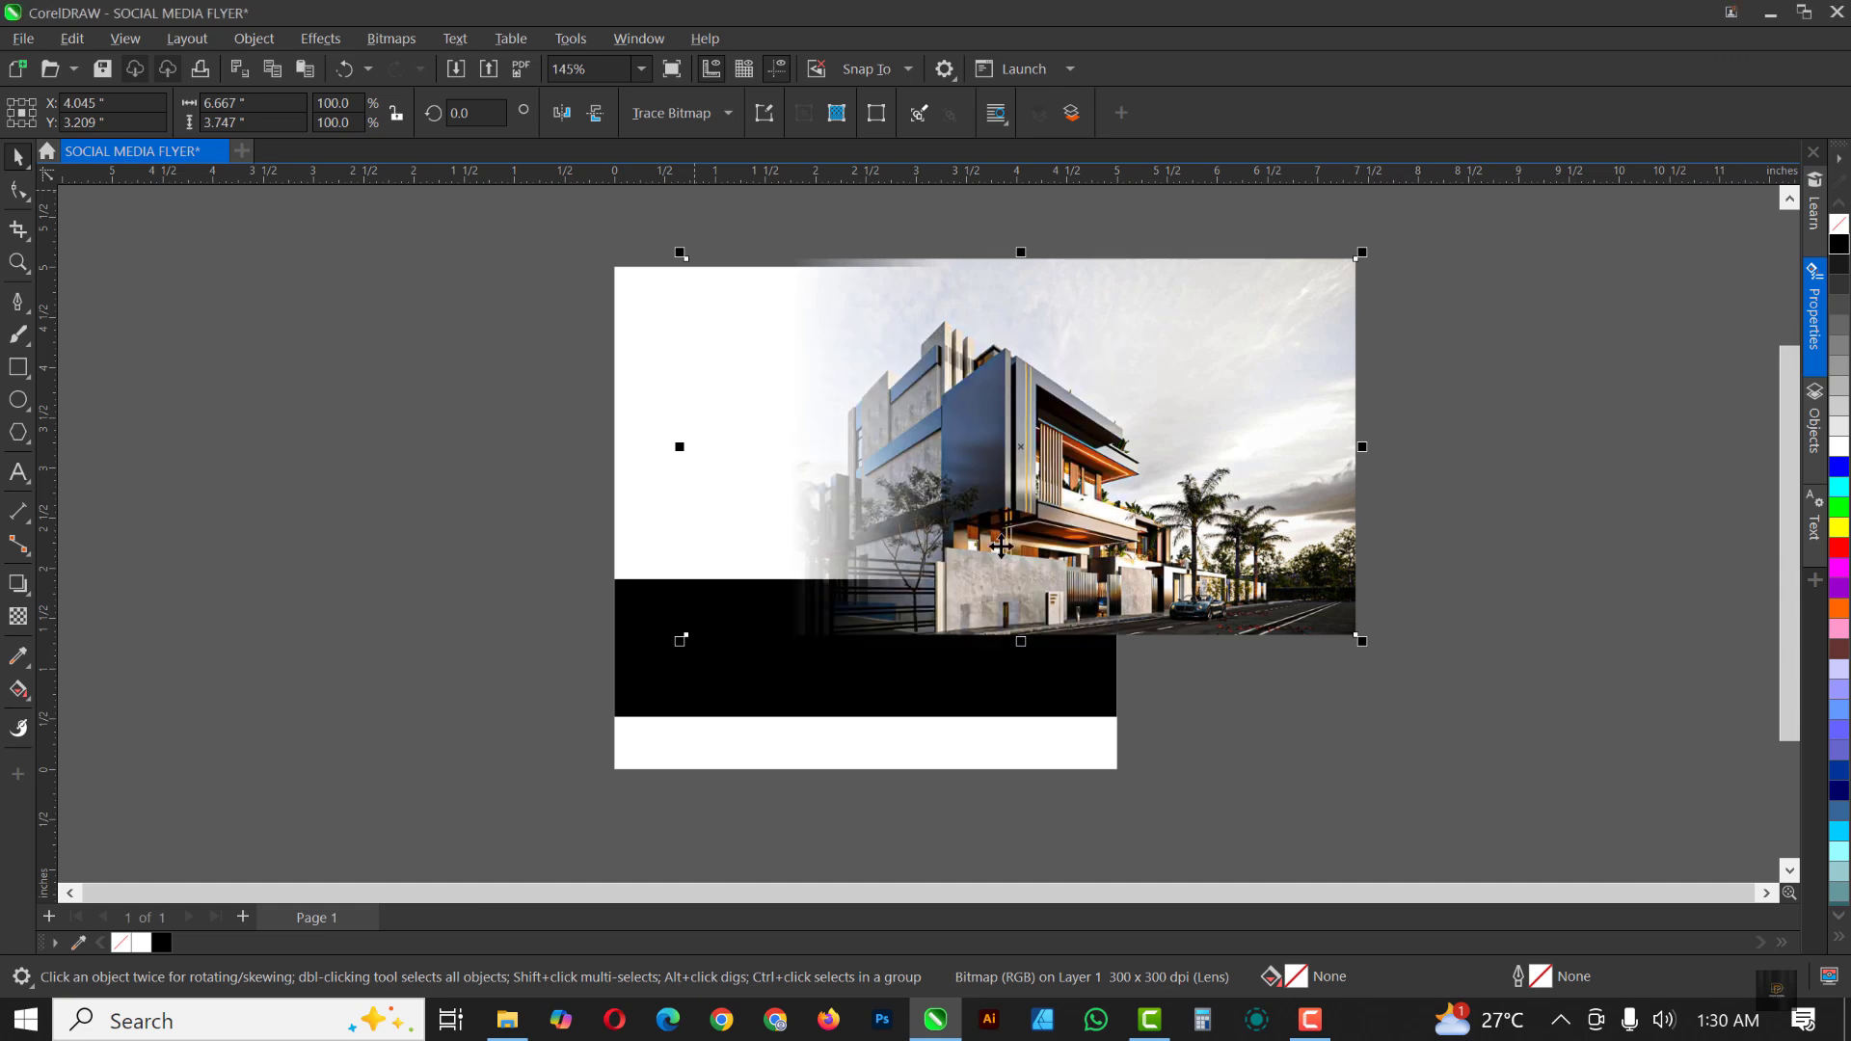
Step: Give the photo uniform transparency of 71 and move it off the page to the right
{"action": "left_click", "coordinate": [18, 621]}
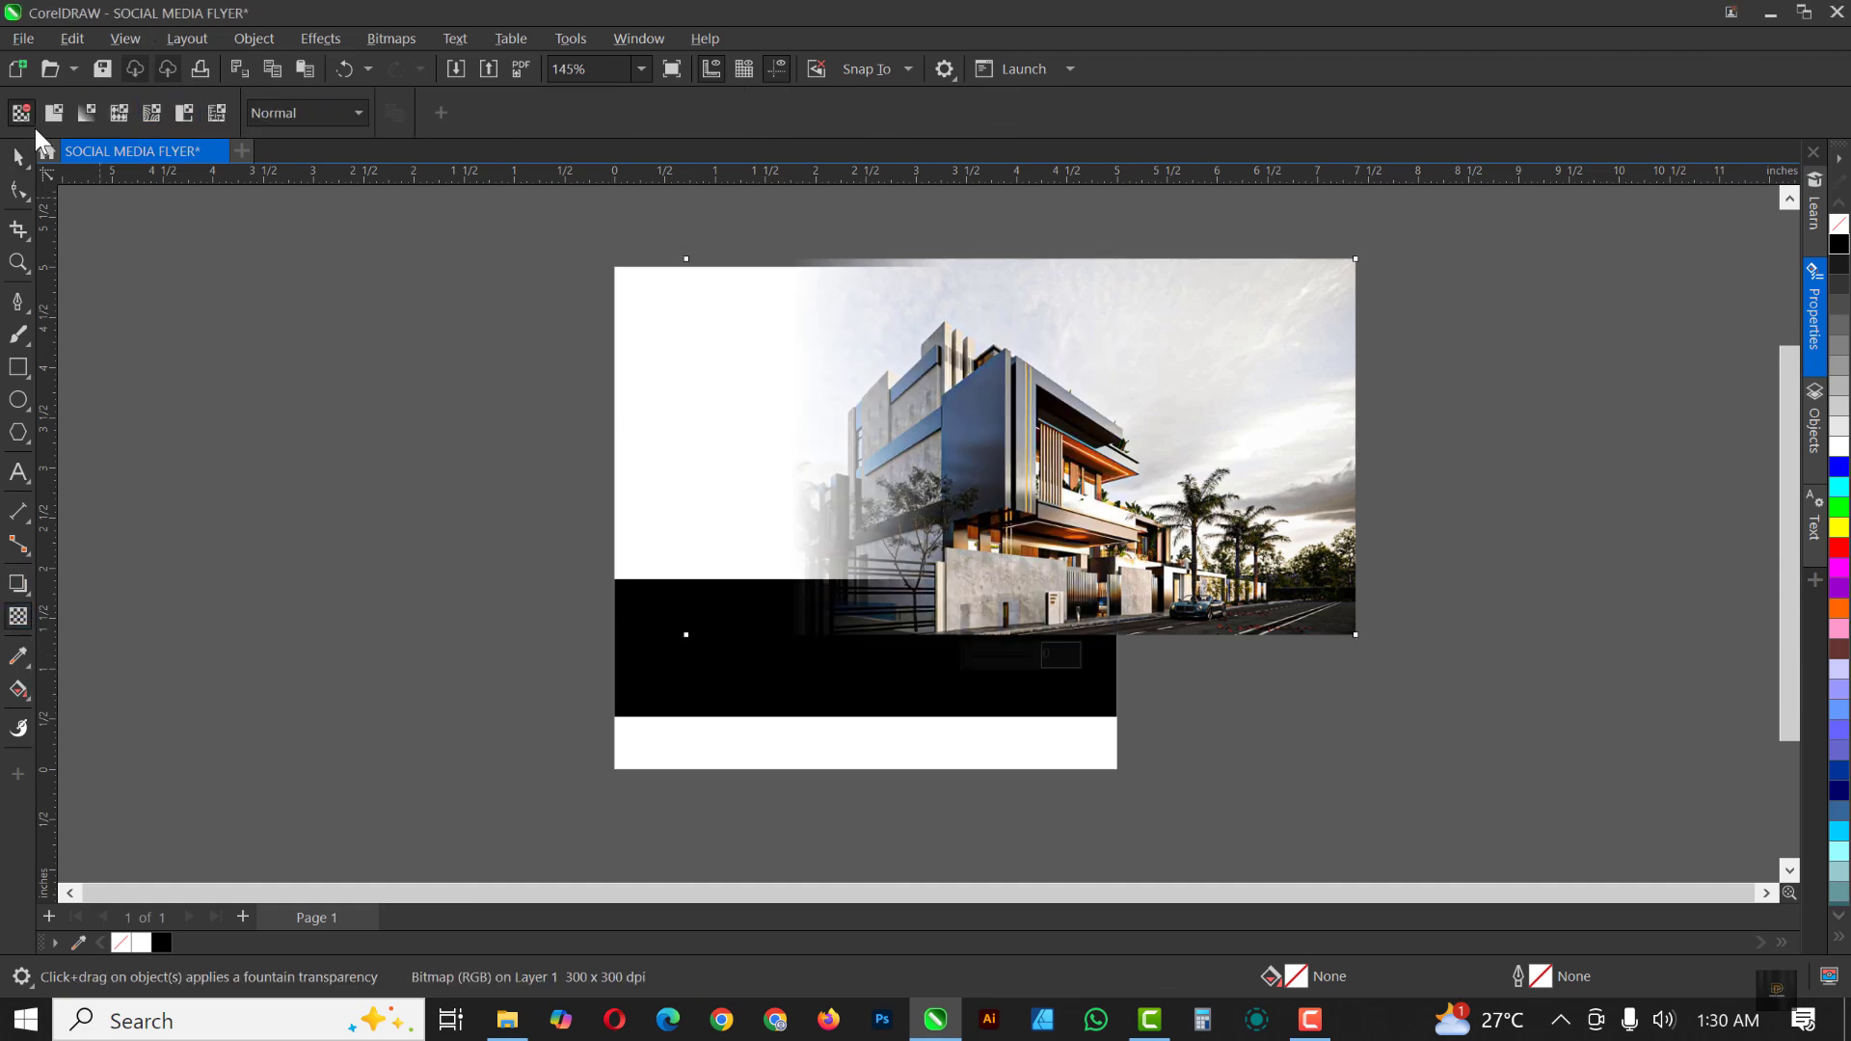
{"action": "left_click", "coordinate": [54, 114]}
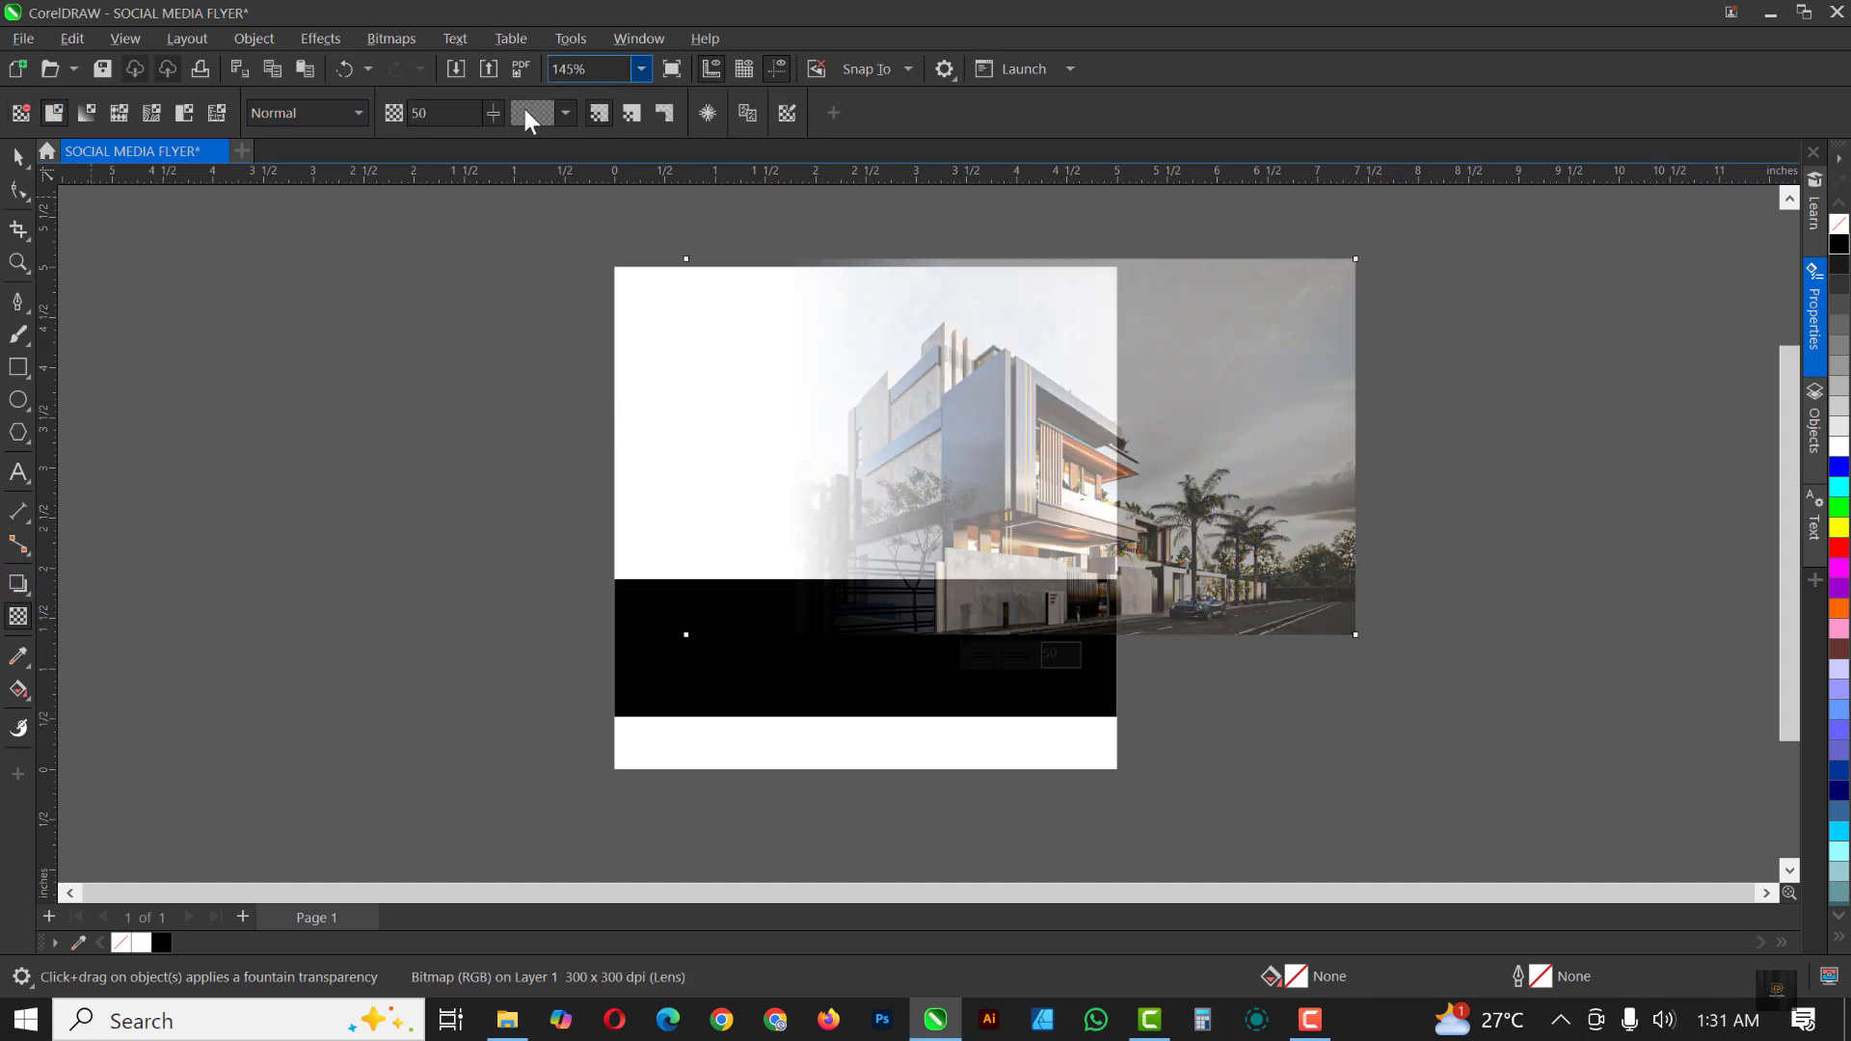
{"action": "mouse_move", "coordinate": [500, 112]}
{"action": "left_mouse_down"}
{"action": "mouse_move", "coordinate": [529, 114]}
{"action": "mouse_move", "coordinate": [482, 108]}
{"action": "left_mouse_up"}
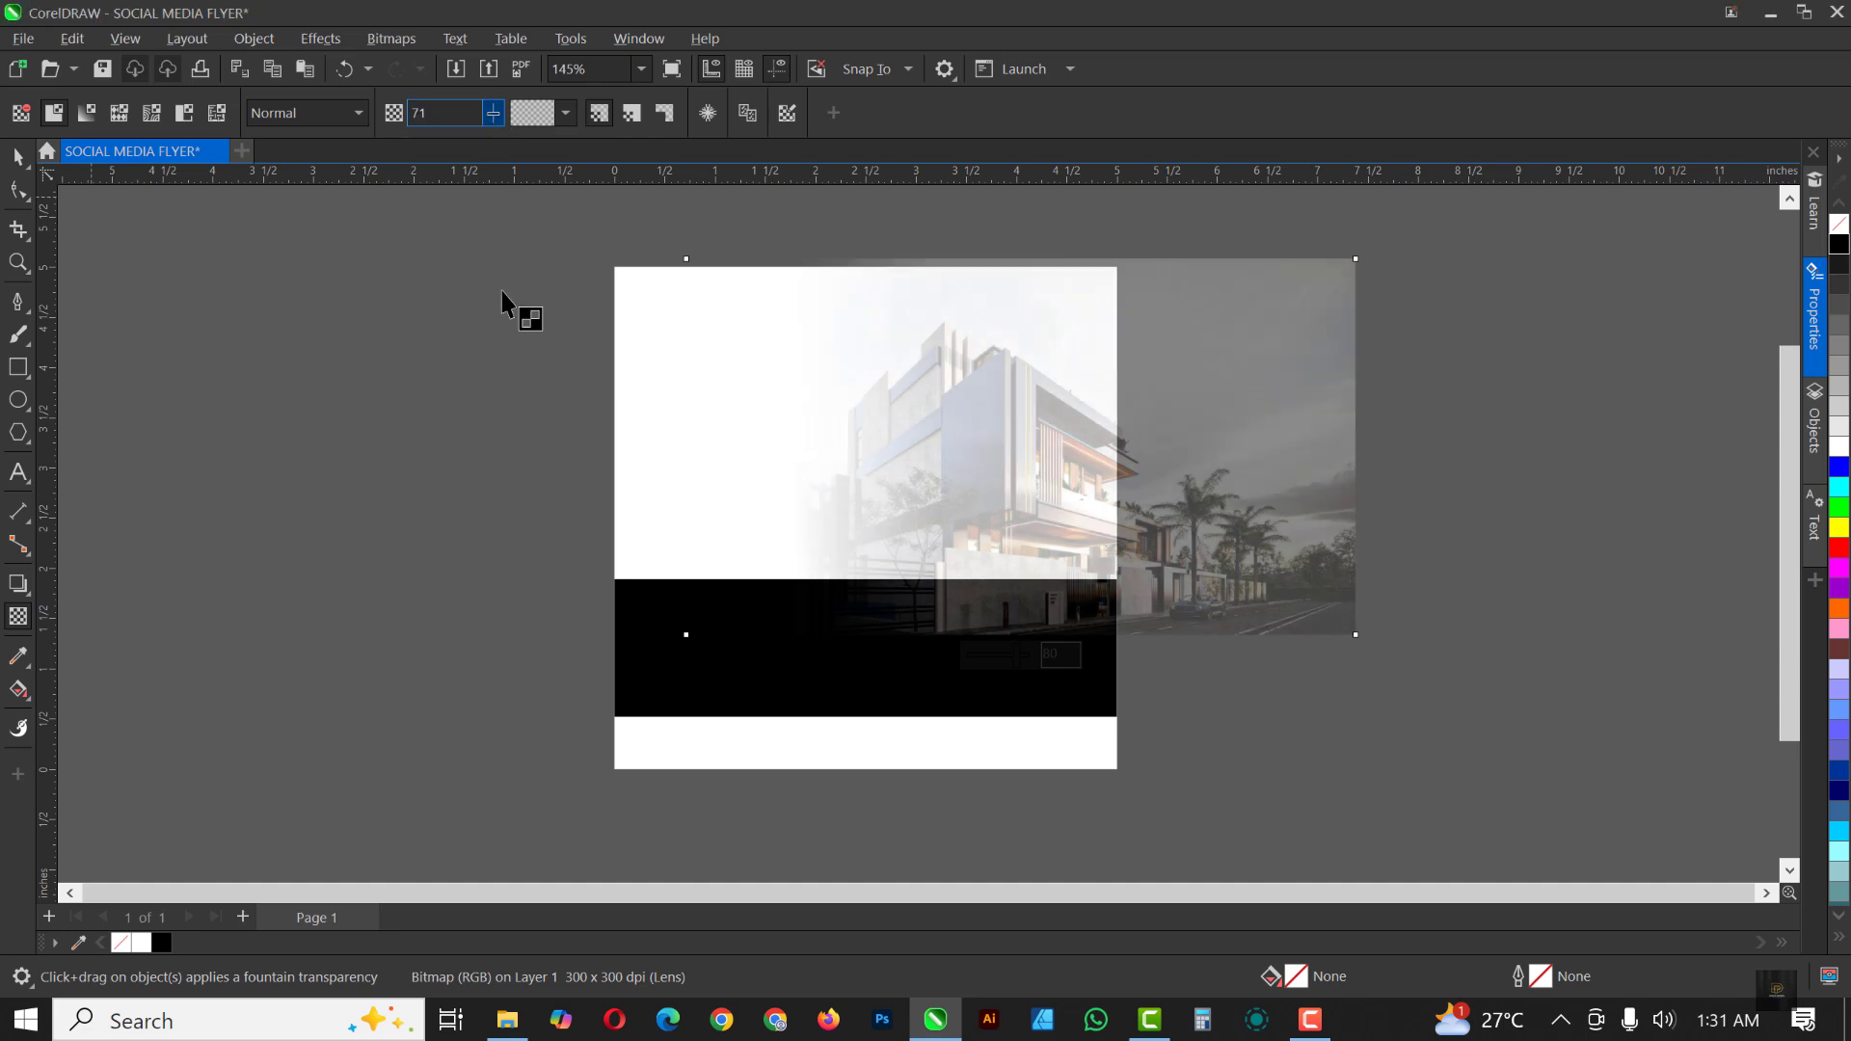
{"action": "key", "text": "space"}
{"action": "scroll", "coordinate": [913, 433], "scroll_direction": "down", "scroll_amount": 2}
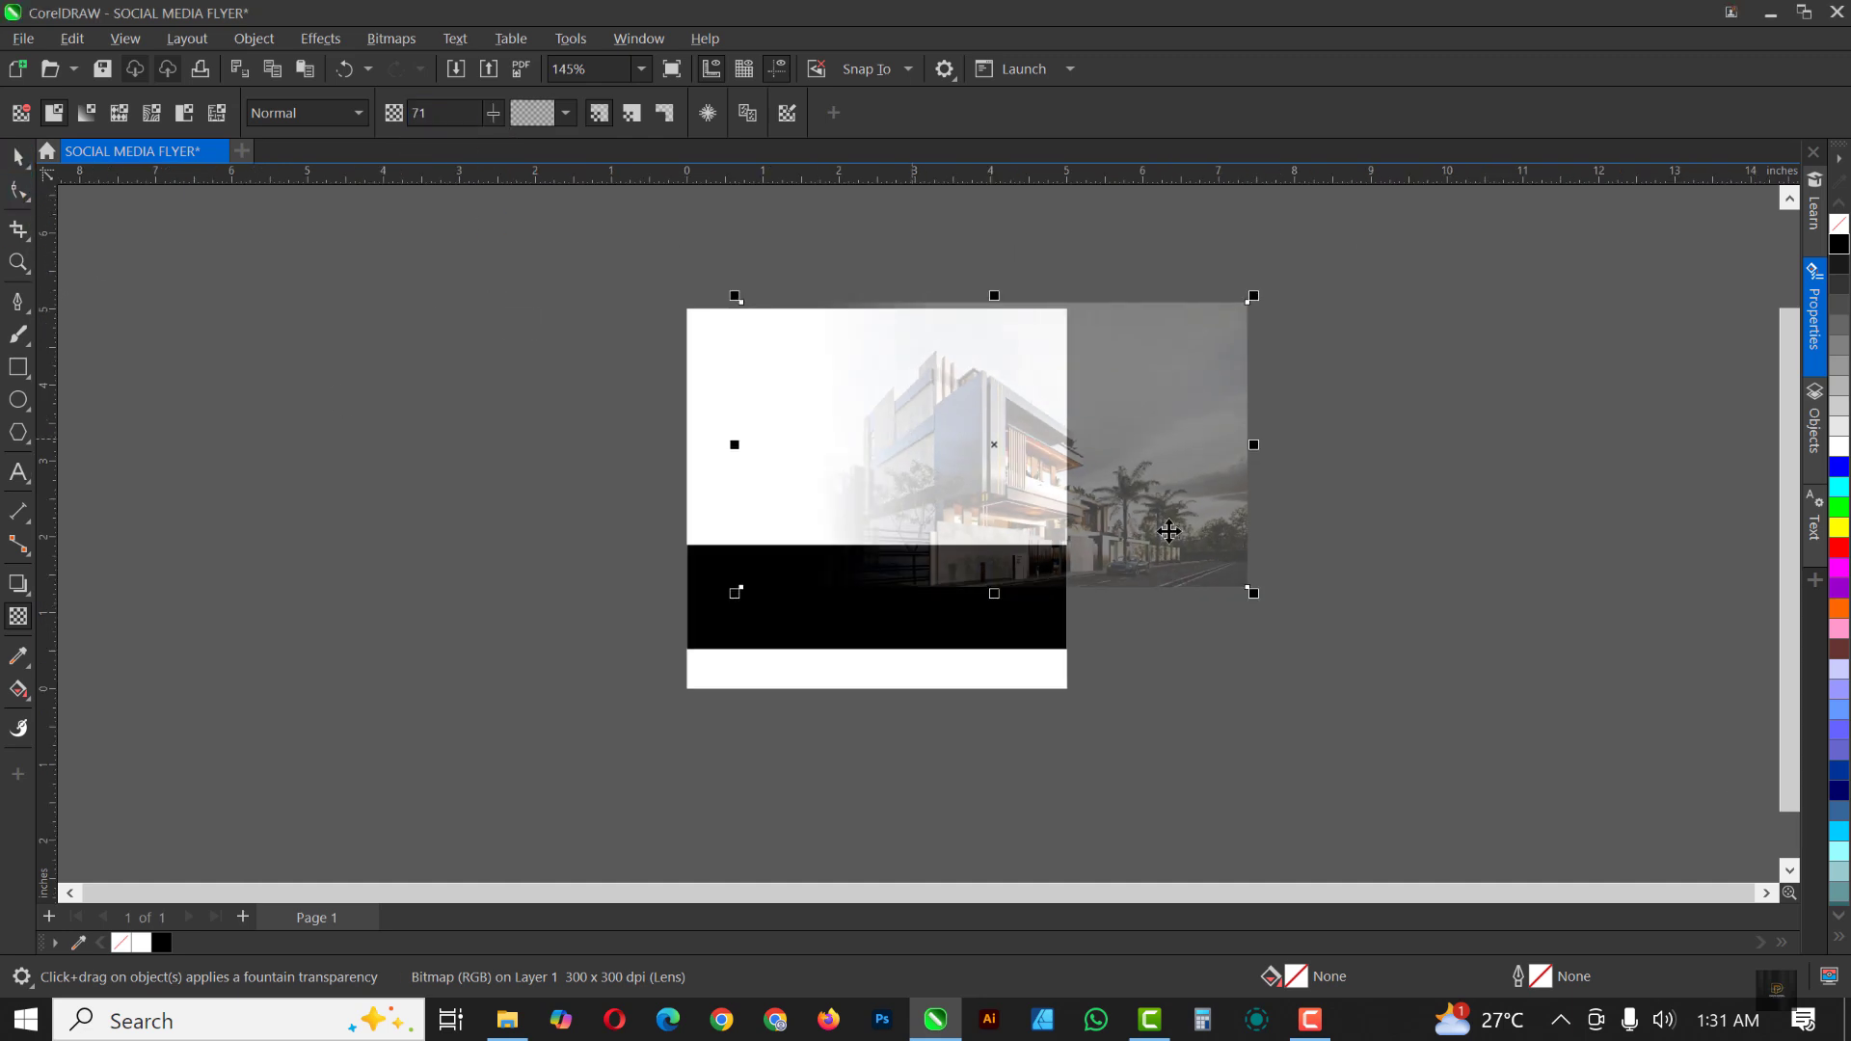
{"action": "left_click_drag", "start_coordinate": [1209, 548], "coordinate": [1353, 523]}
Step: PowerClip the house photo inside the white page rectangle
{"action": "right_click", "coordinate": [1402, 483]}
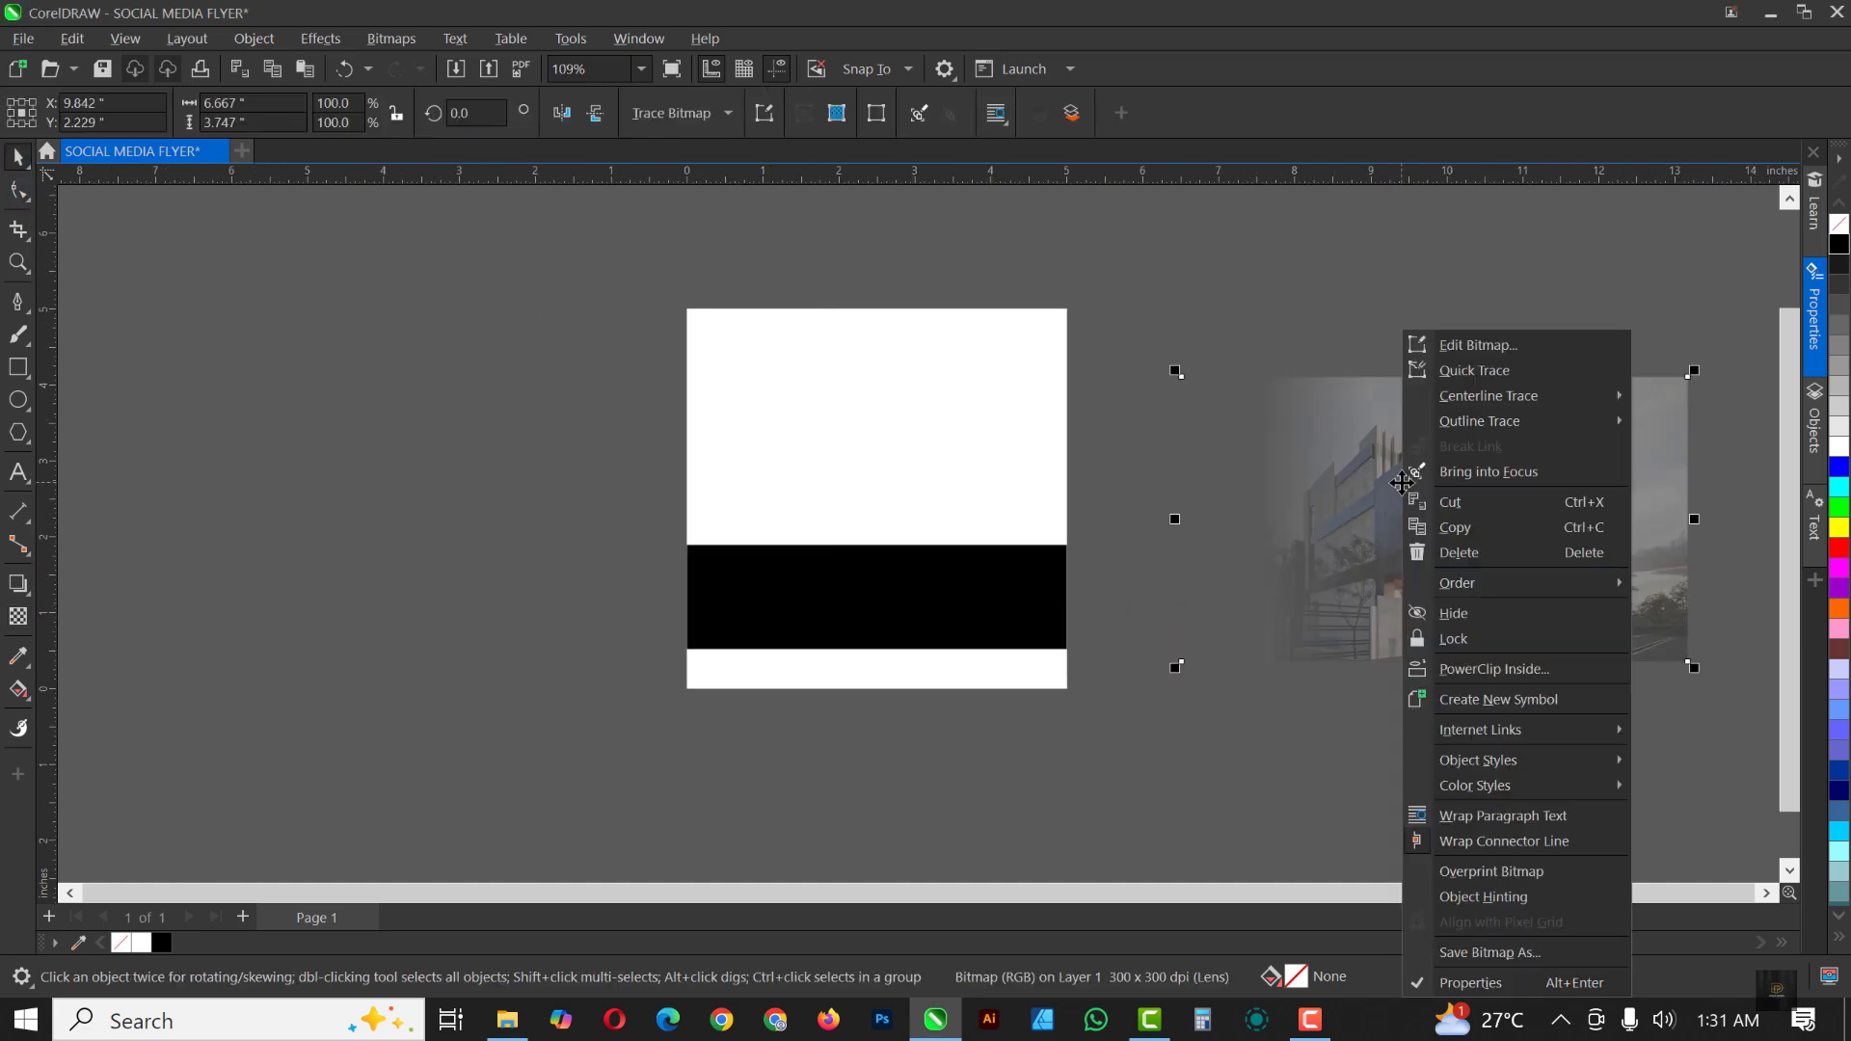
{"action": "left_click", "coordinate": [1493, 666]}
{"action": "left_click", "coordinate": [837, 411]}
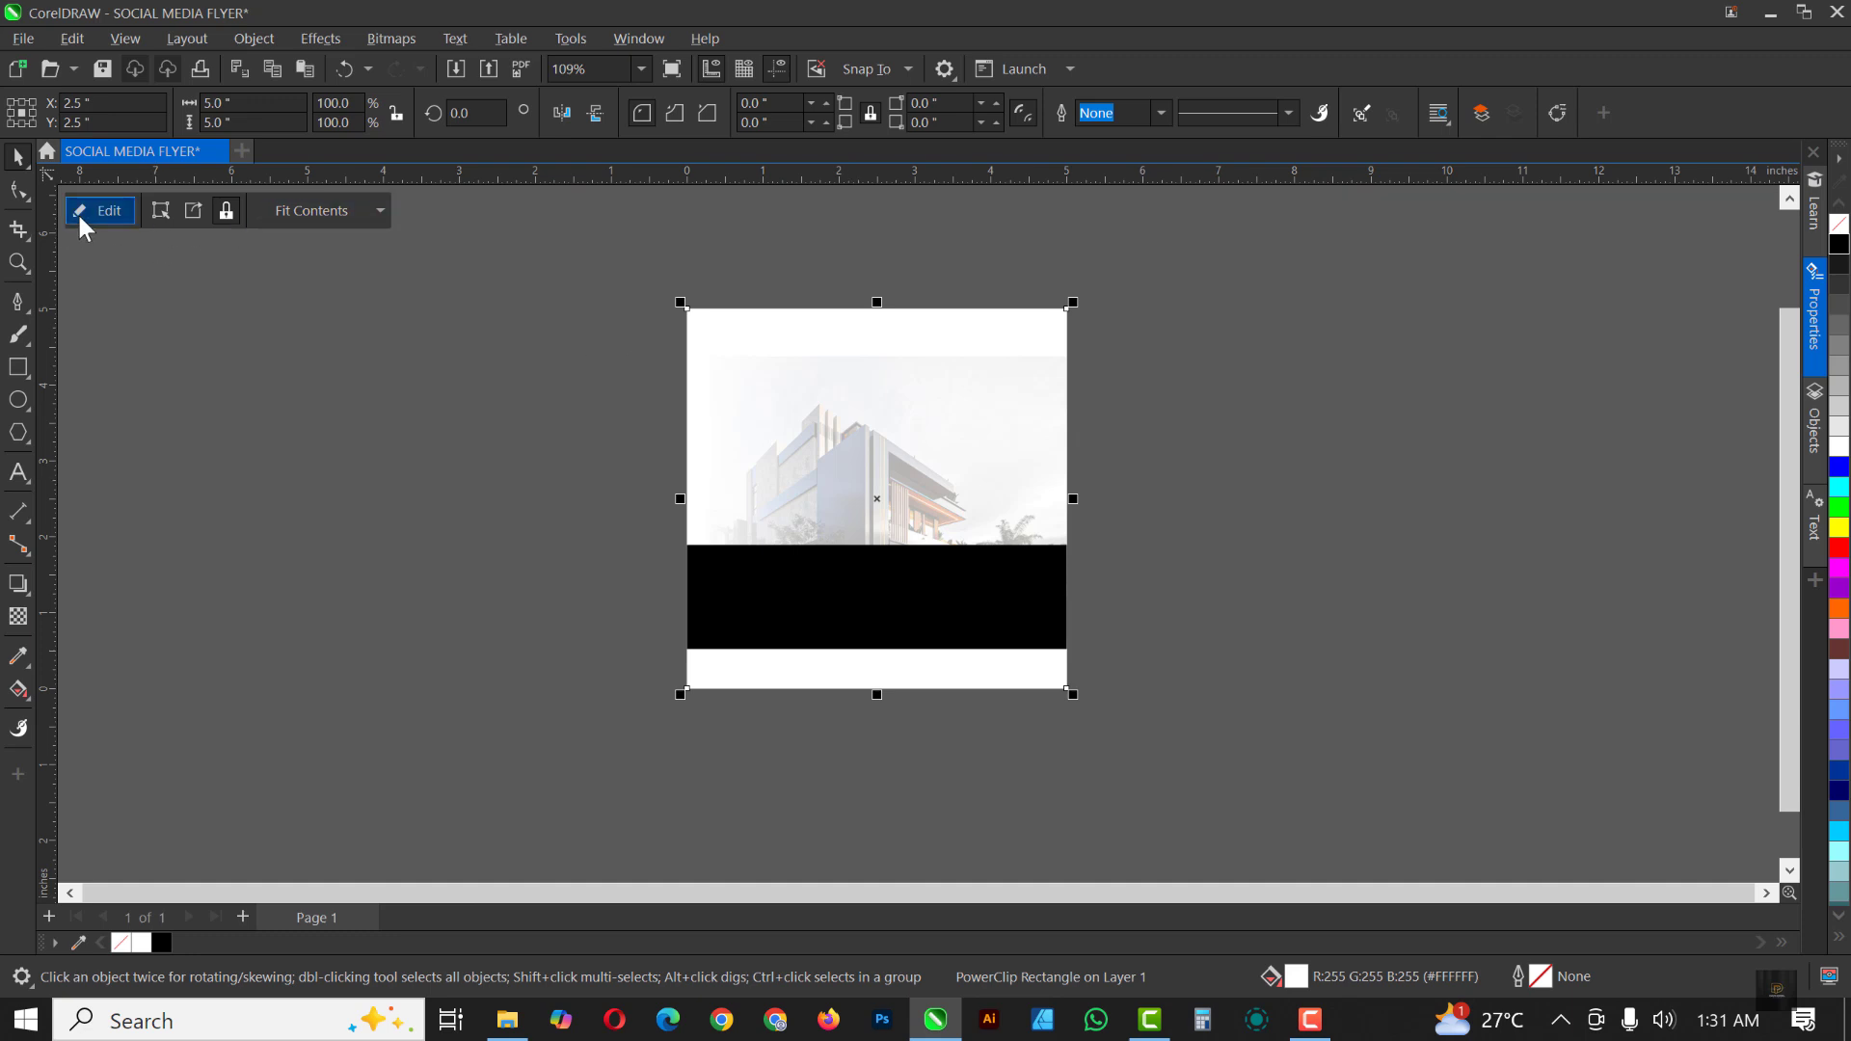
Step: Move and enlarge the photo inside the frame so the building sits on the right
{"action": "double_click", "coordinate": [860, 472]}
{"action": "left_click", "coordinate": [855, 501]}
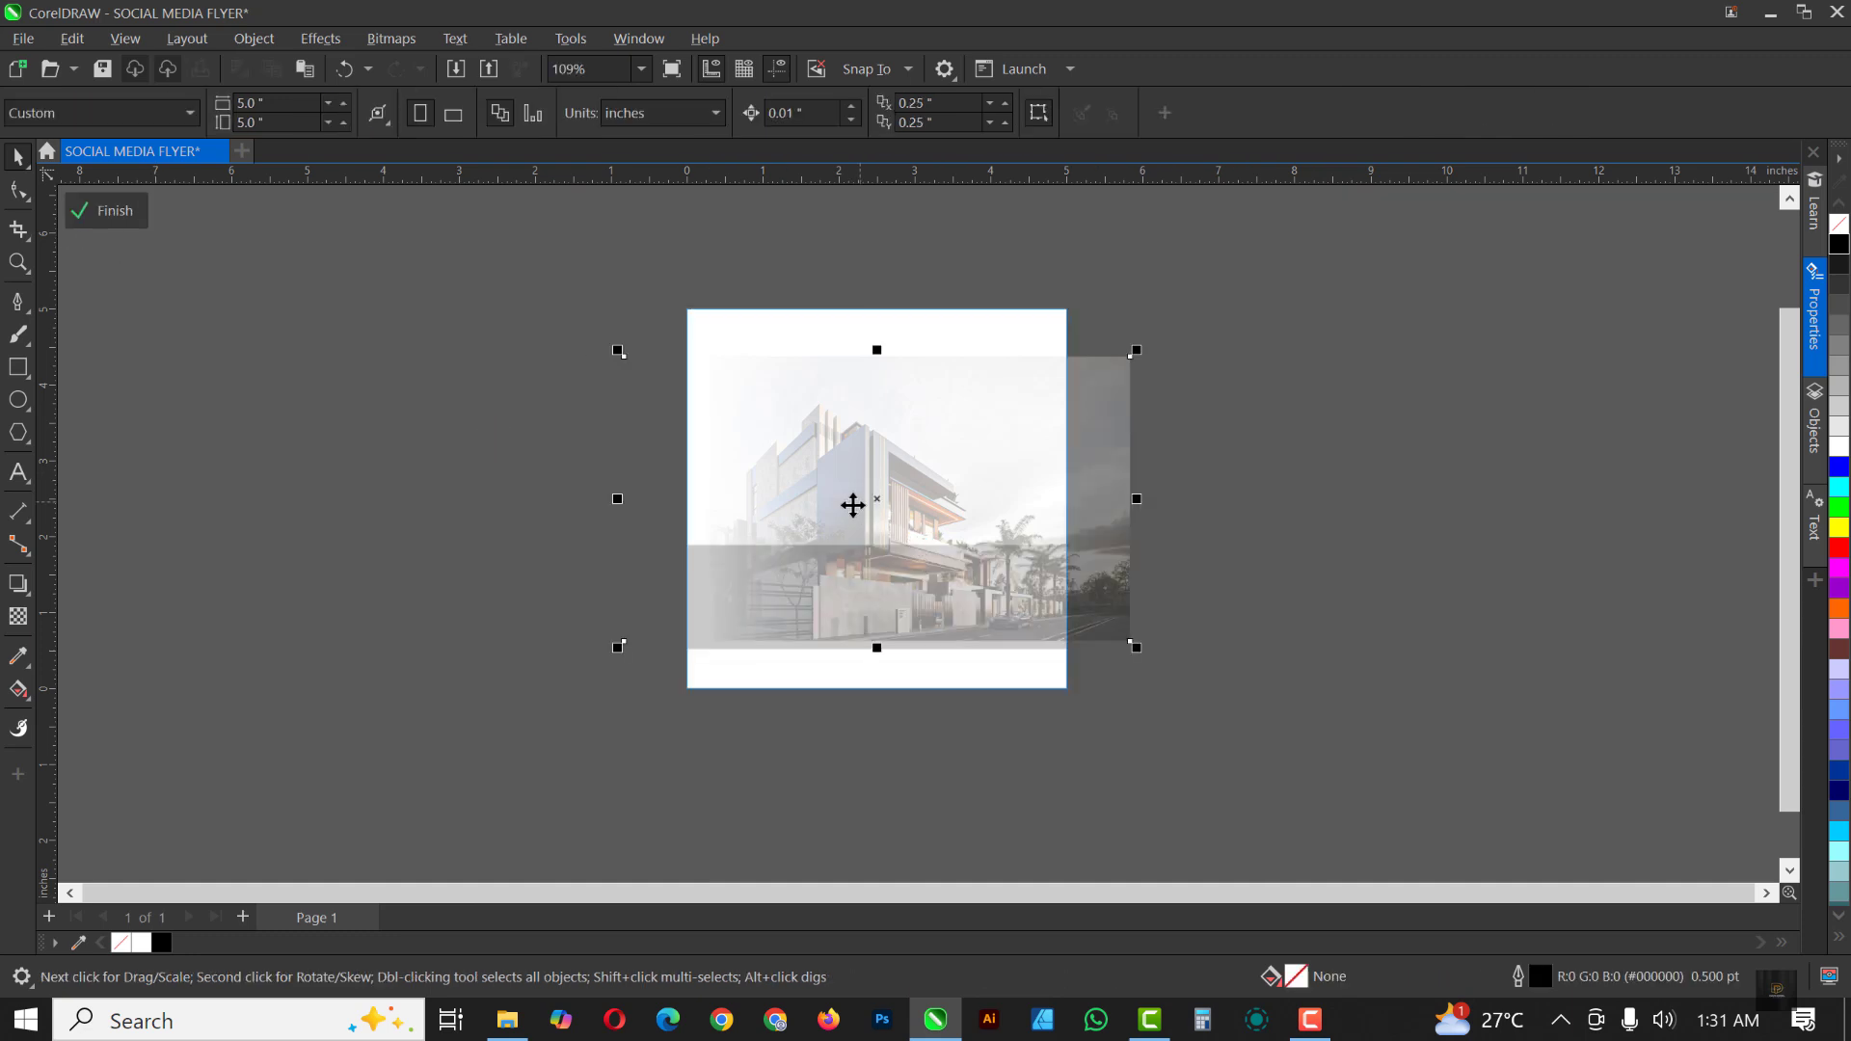
{"action": "left_click_drag", "start_coordinate": [853, 504], "coordinate": [950, 427]}
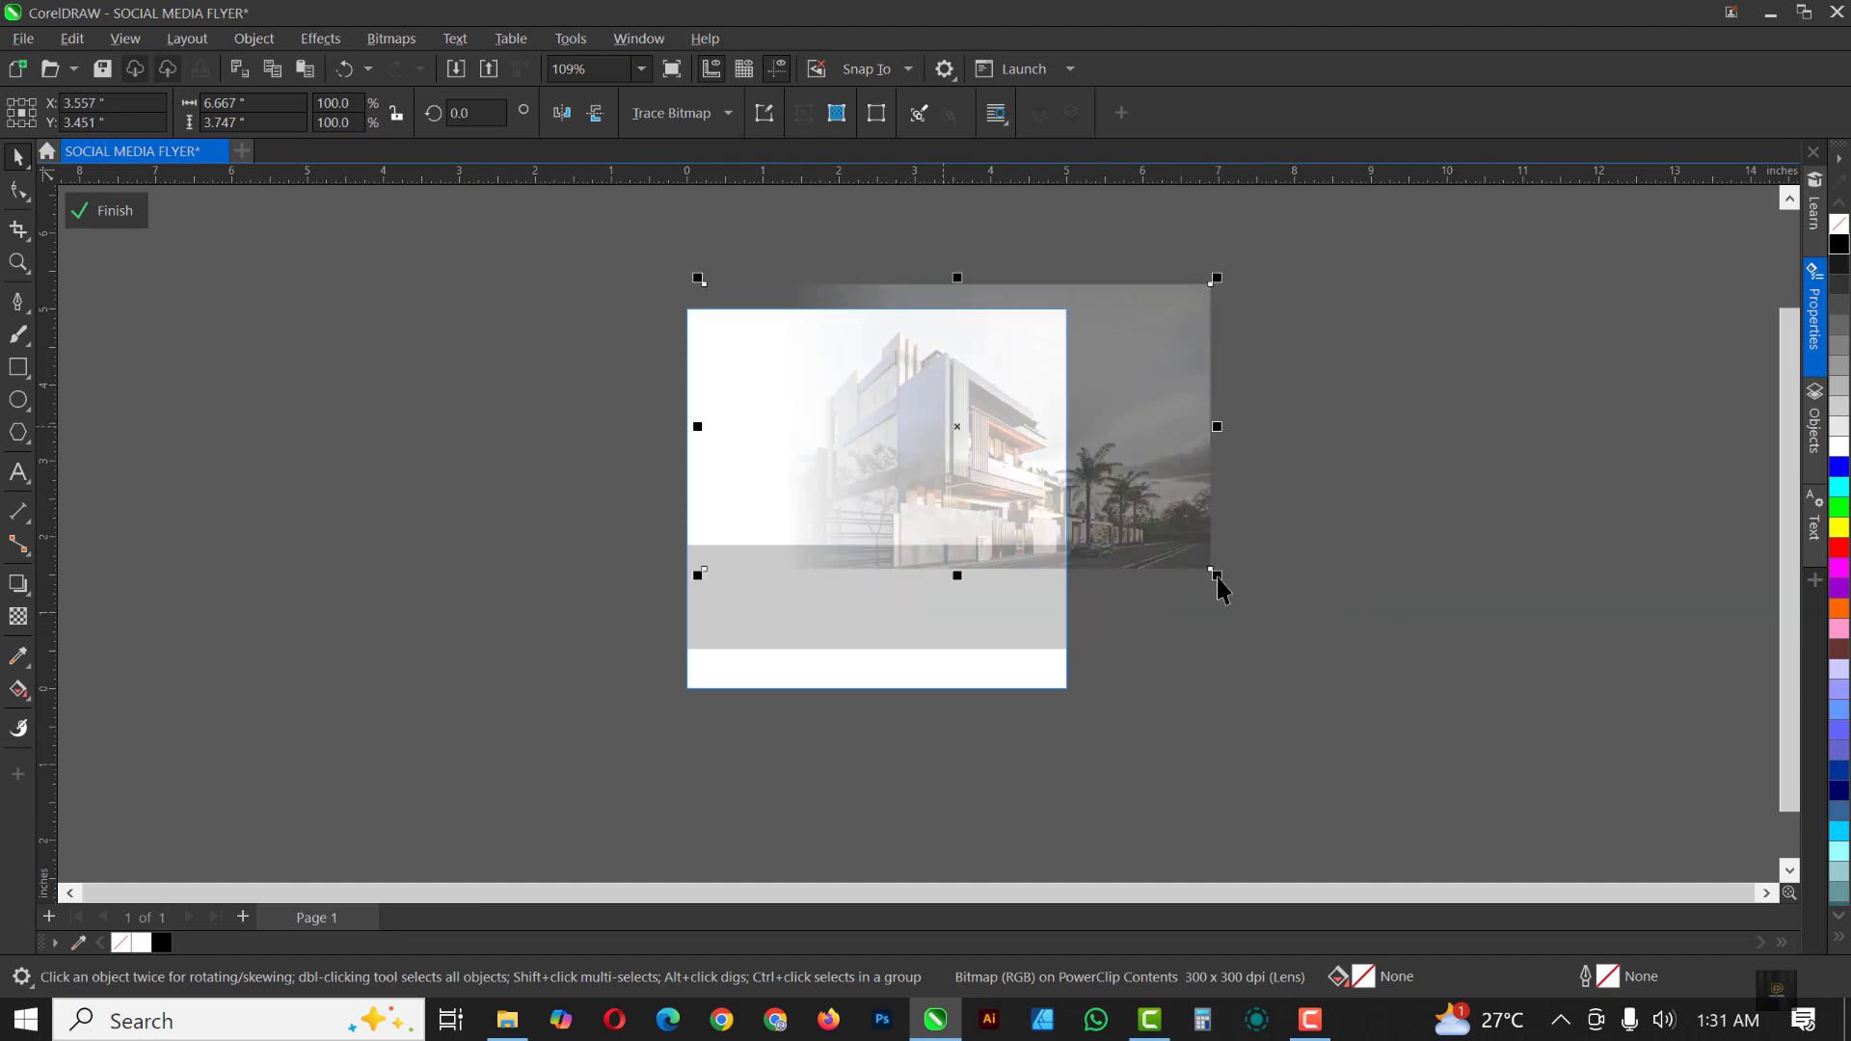
{"action": "left_click_drag", "start_coordinate": [1210, 574], "coordinate": [1259, 597]}
{"action": "left_click_drag", "start_coordinate": [986, 467], "coordinate": [988, 468]}
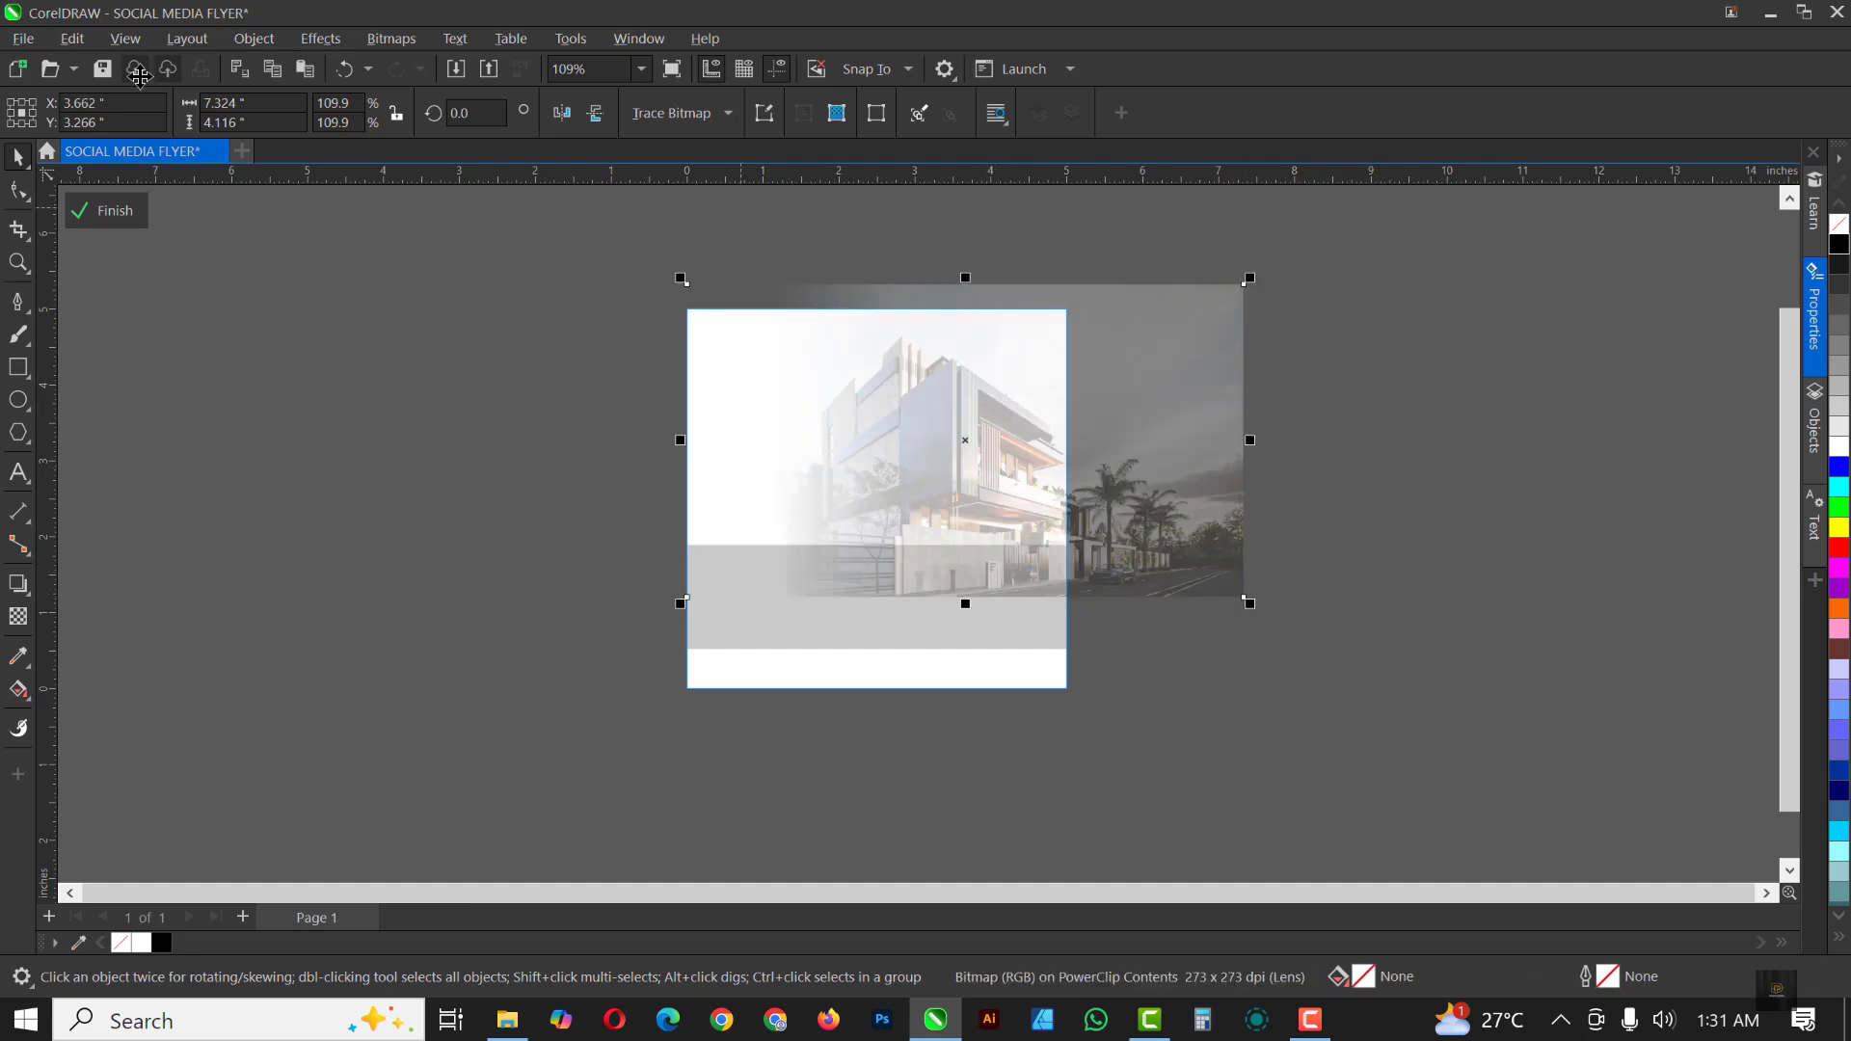
{"action": "left_click", "coordinate": [106, 216]}
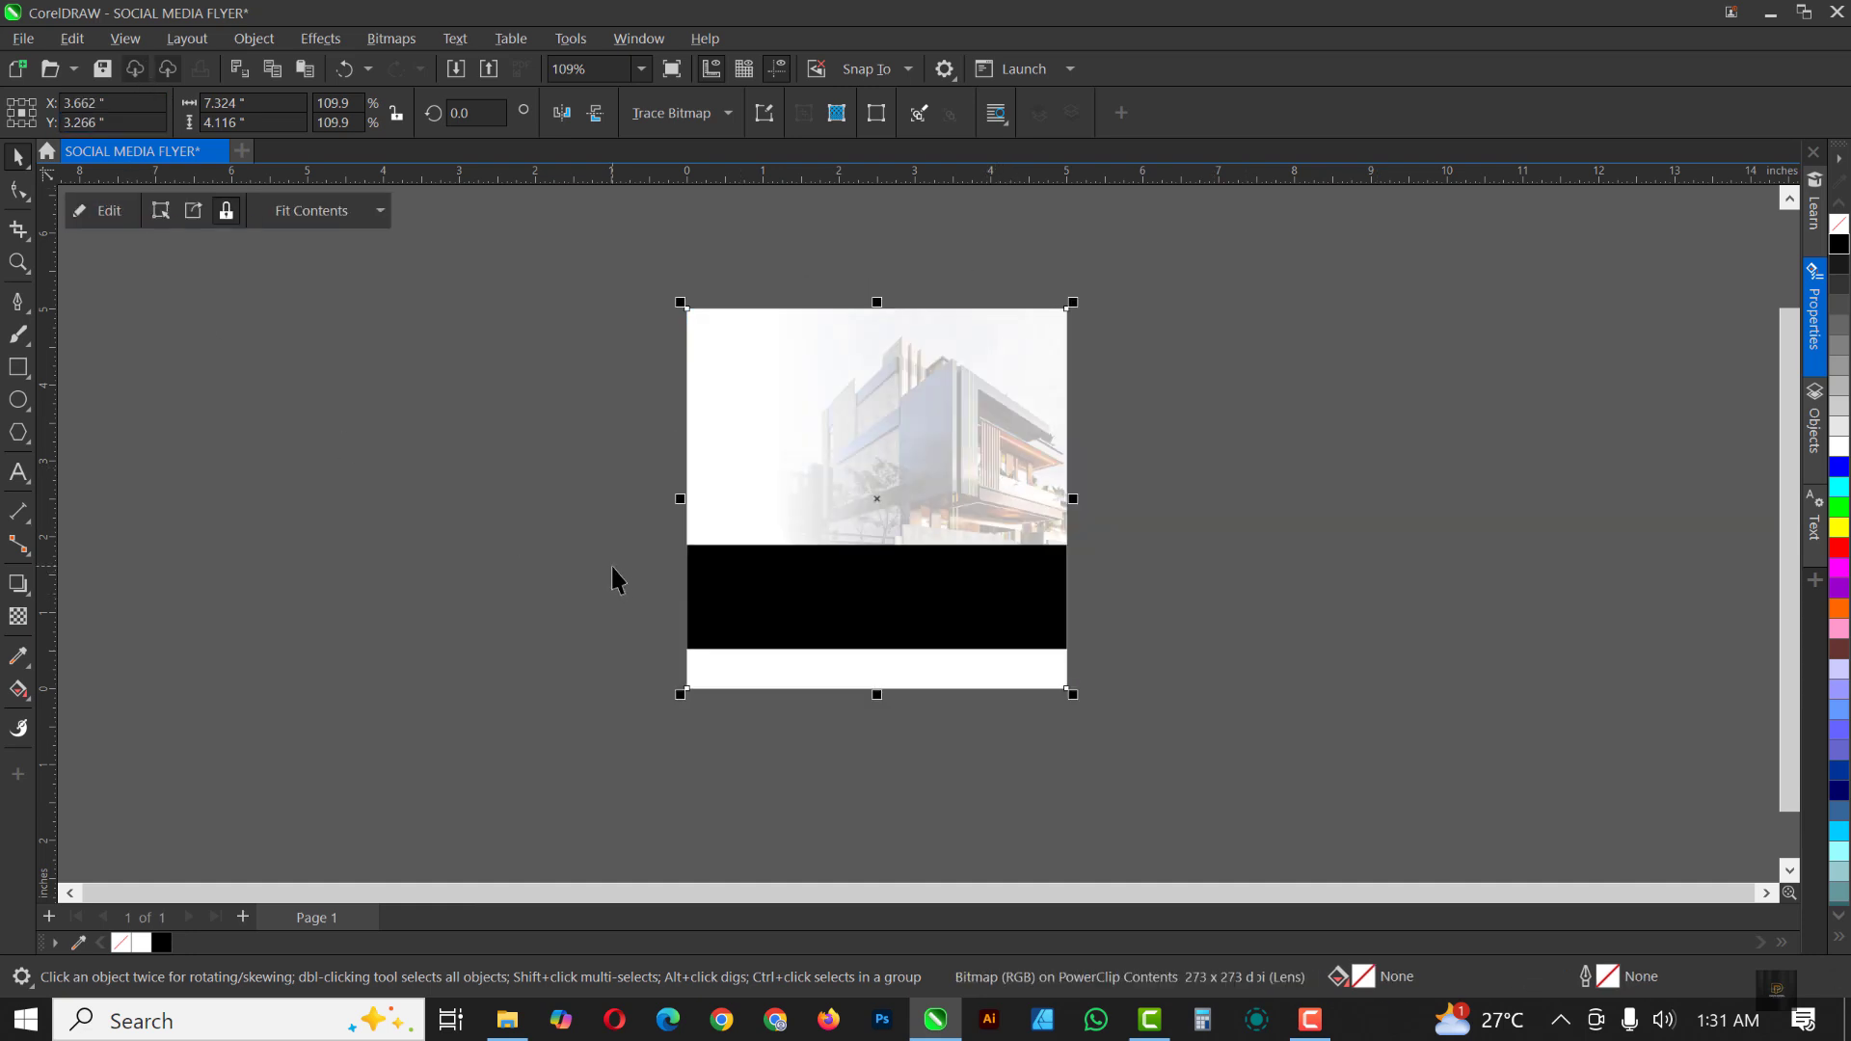
{"action": "left_click", "coordinate": [978, 503]}
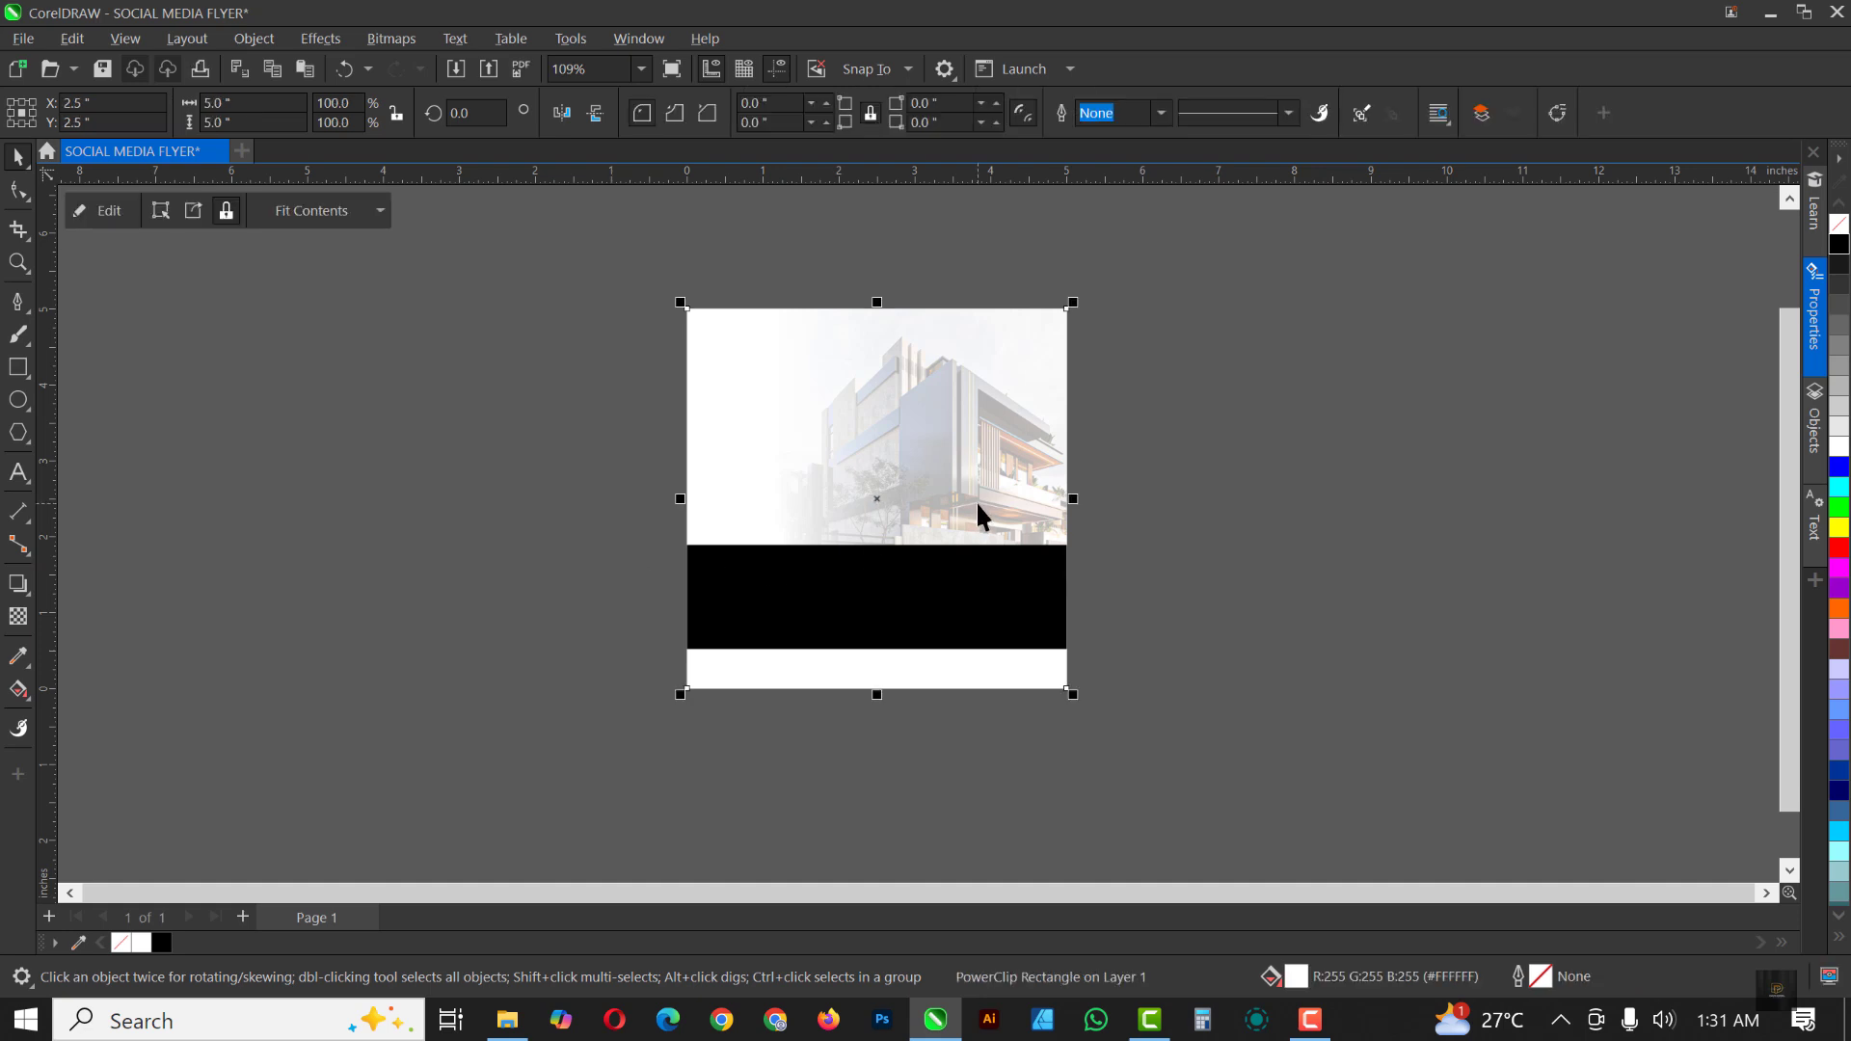
{"action": "key", "text": "shift+F4"}
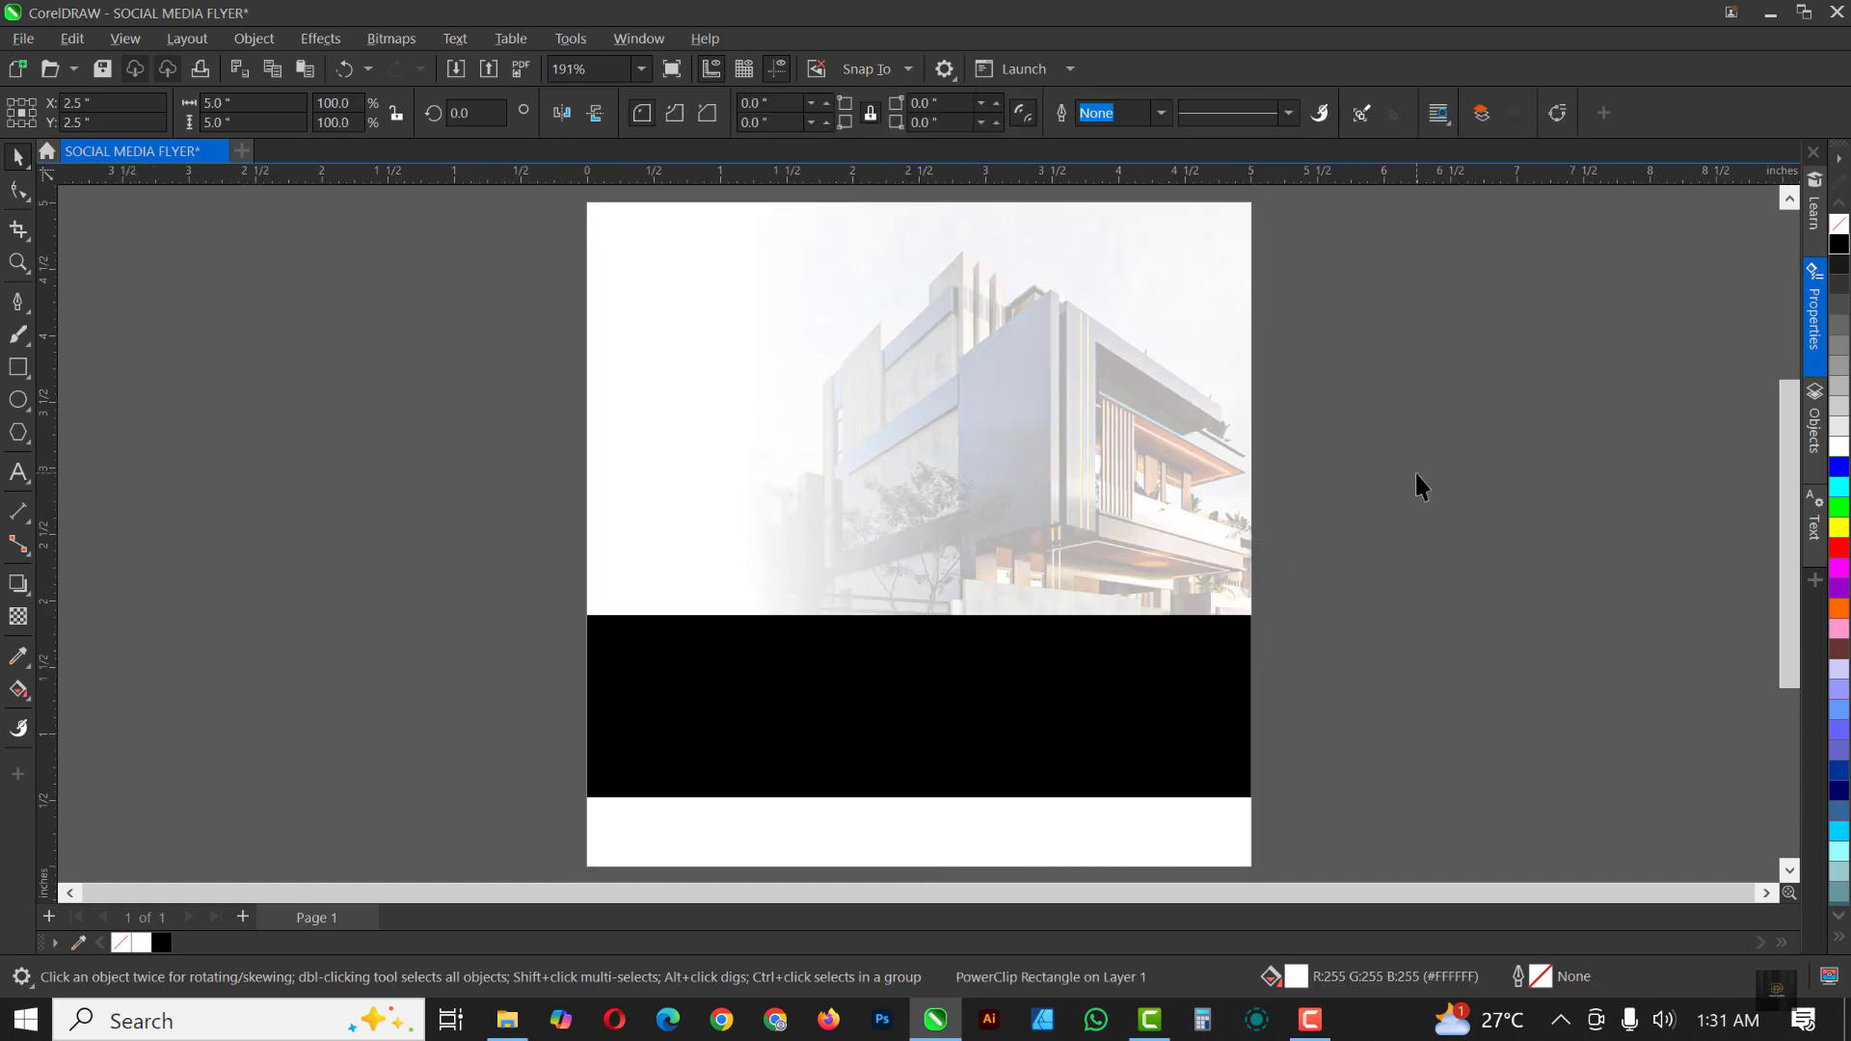
{"action": "left_click", "coordinate": [1415, 473]}
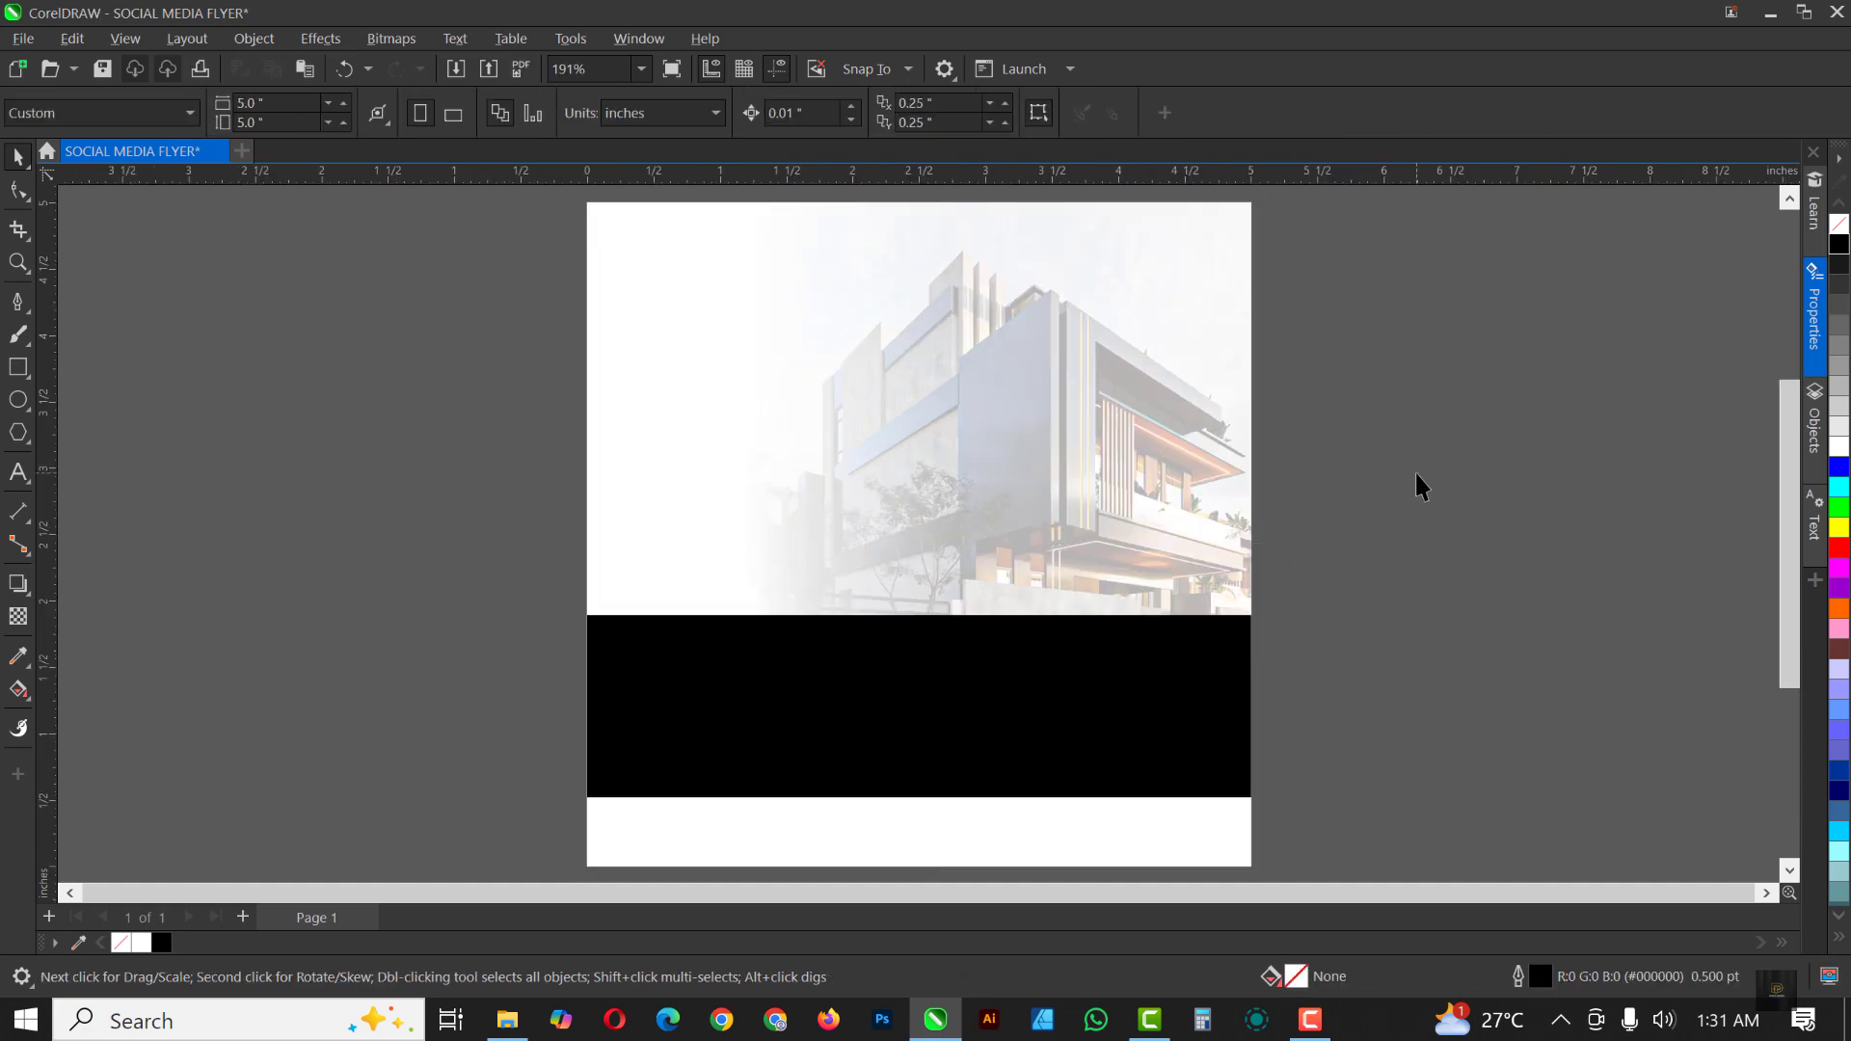
Step: Drag the TEXT file from the REAL ESTATE FLYER folder into CorelDRAW
{"action": "left_click", "coordinate": [508, 1020]}
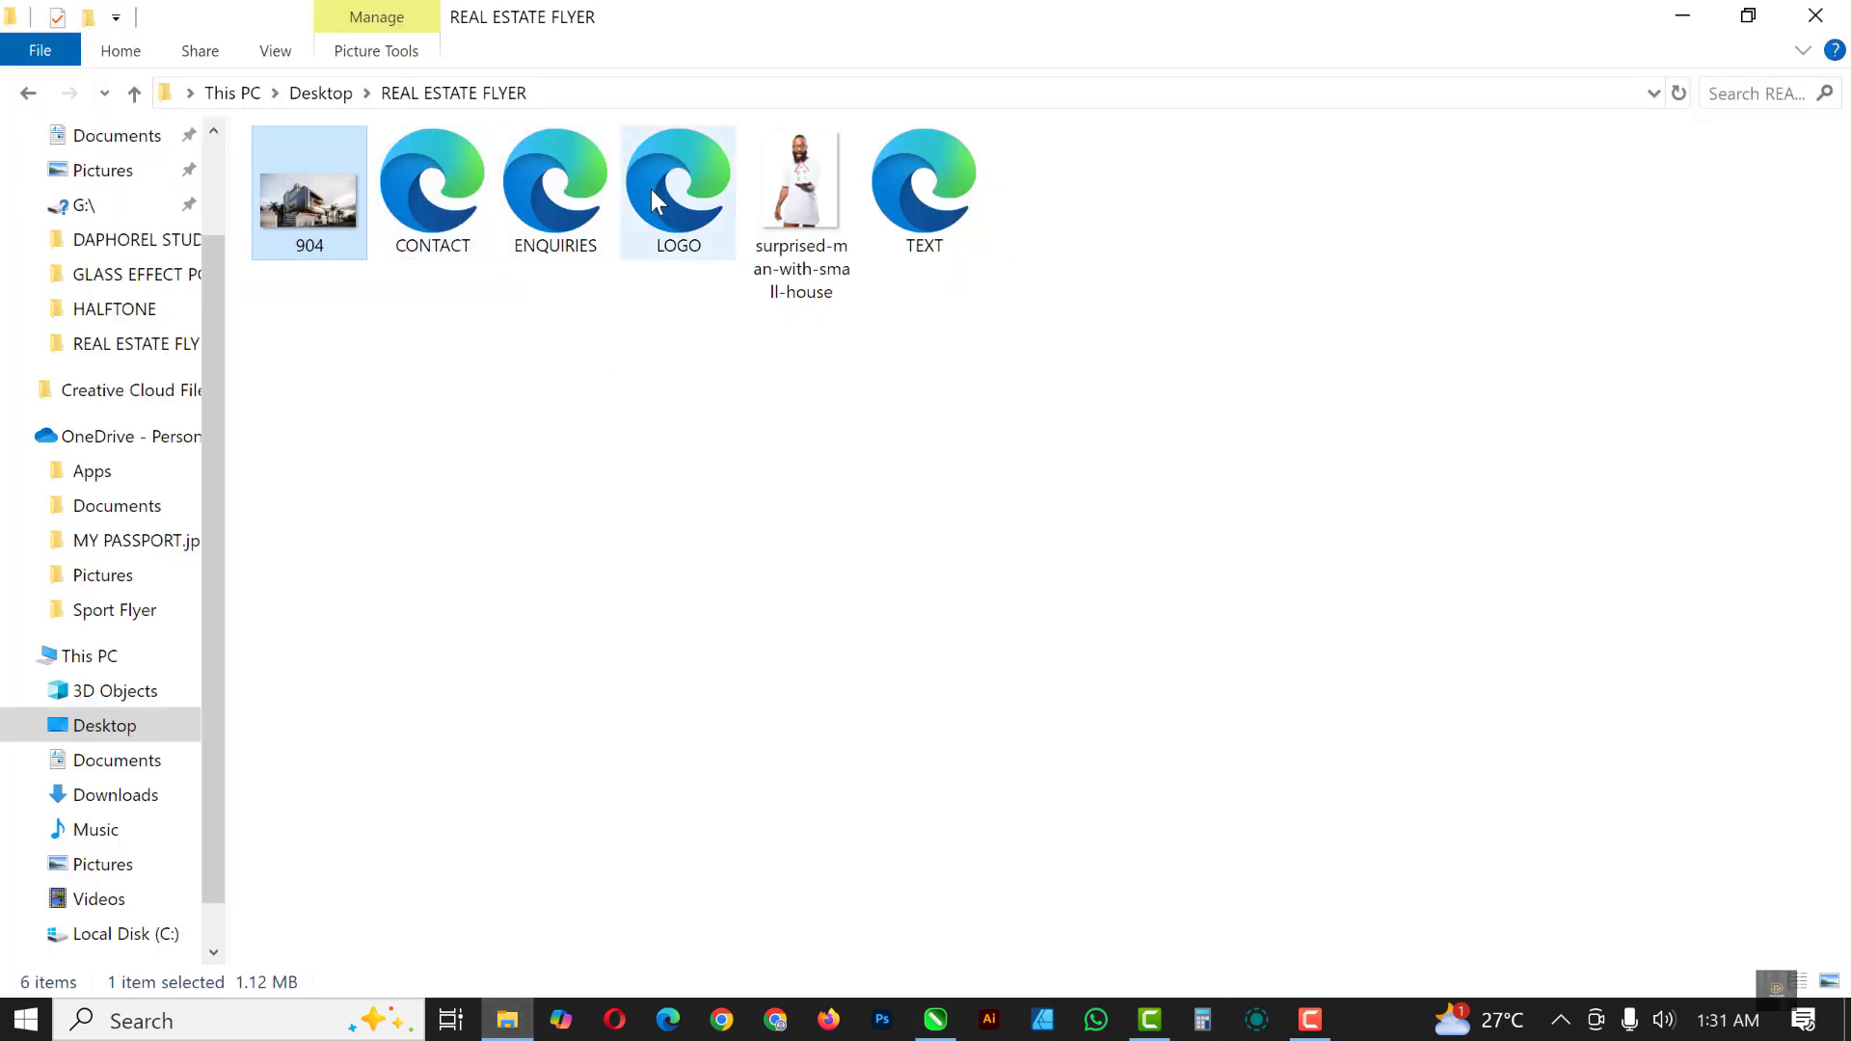
{"action": "left_click", "coordinate": [907, 185]}
{"action": "left_click_drag", "start_coordinate": [906, 185], "coordinate": [479, 370]}
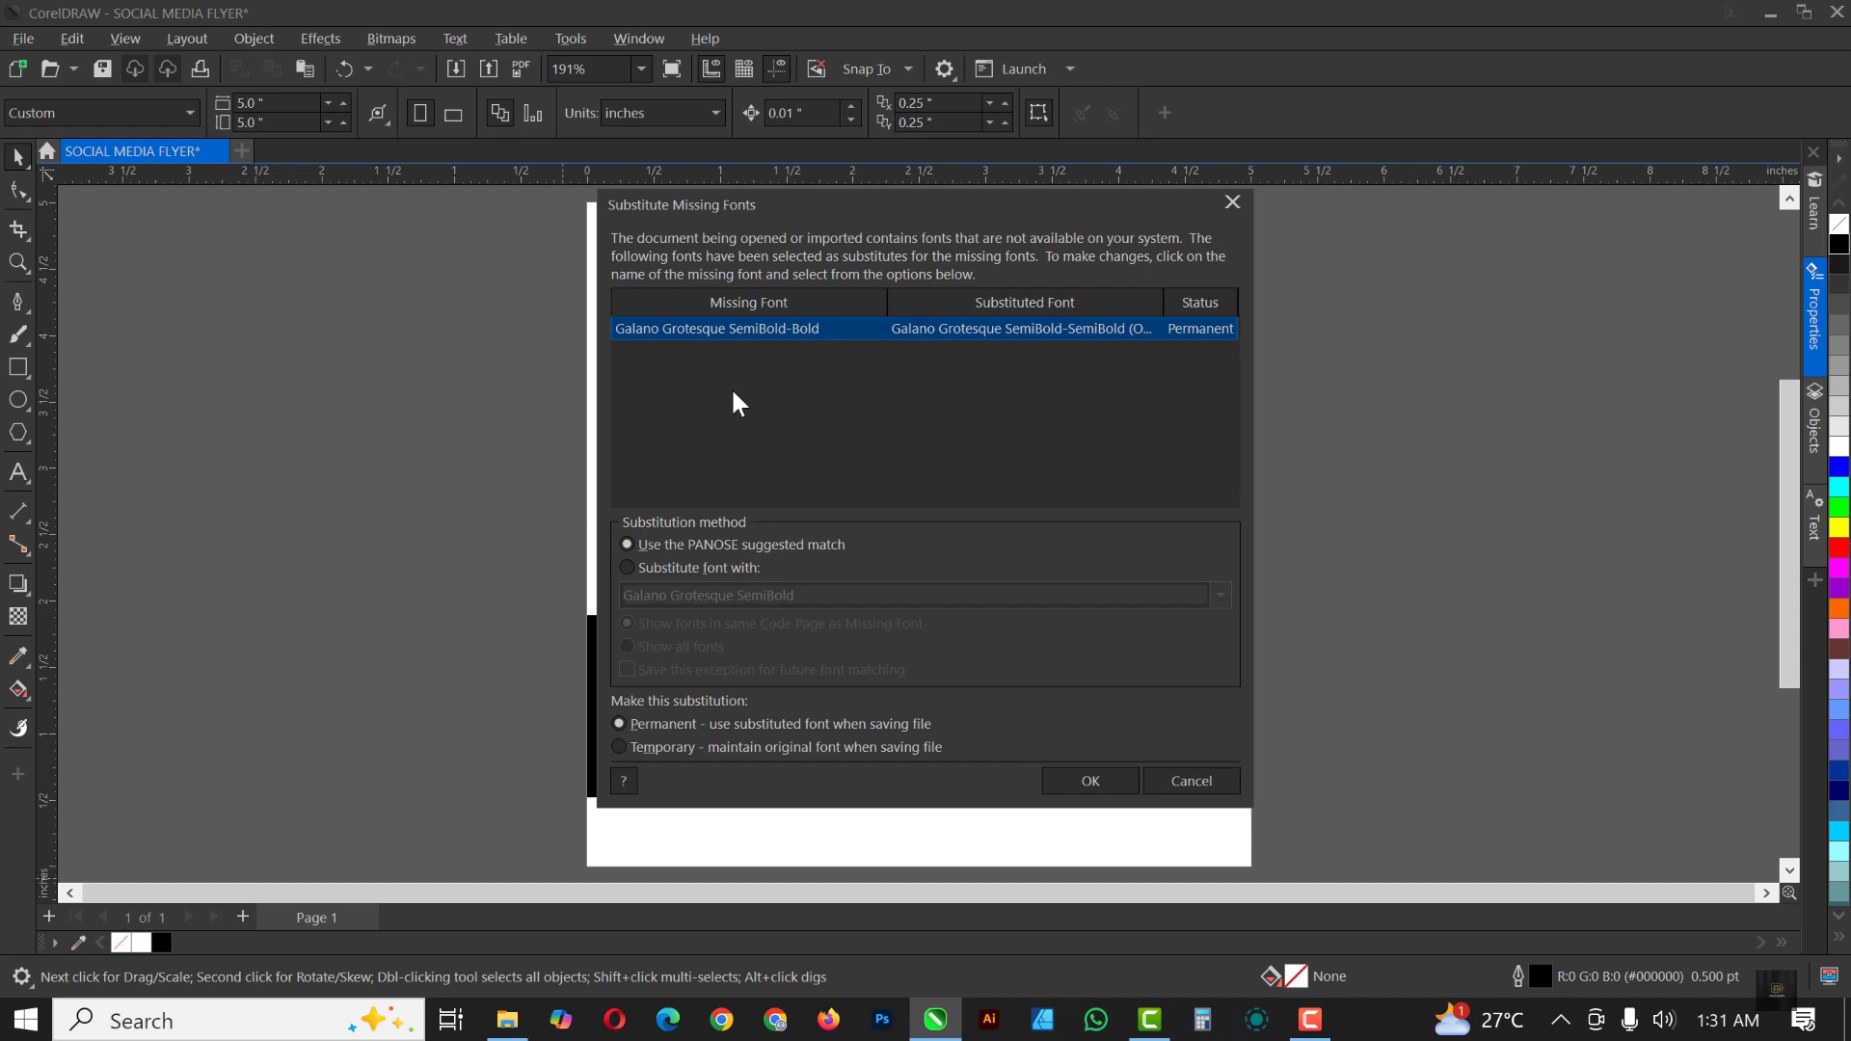
Step: Accept the font substitution, then place the headline group left of the house, slightly smaller
{"action": "left_click", "coordinate": [1072, 776]}
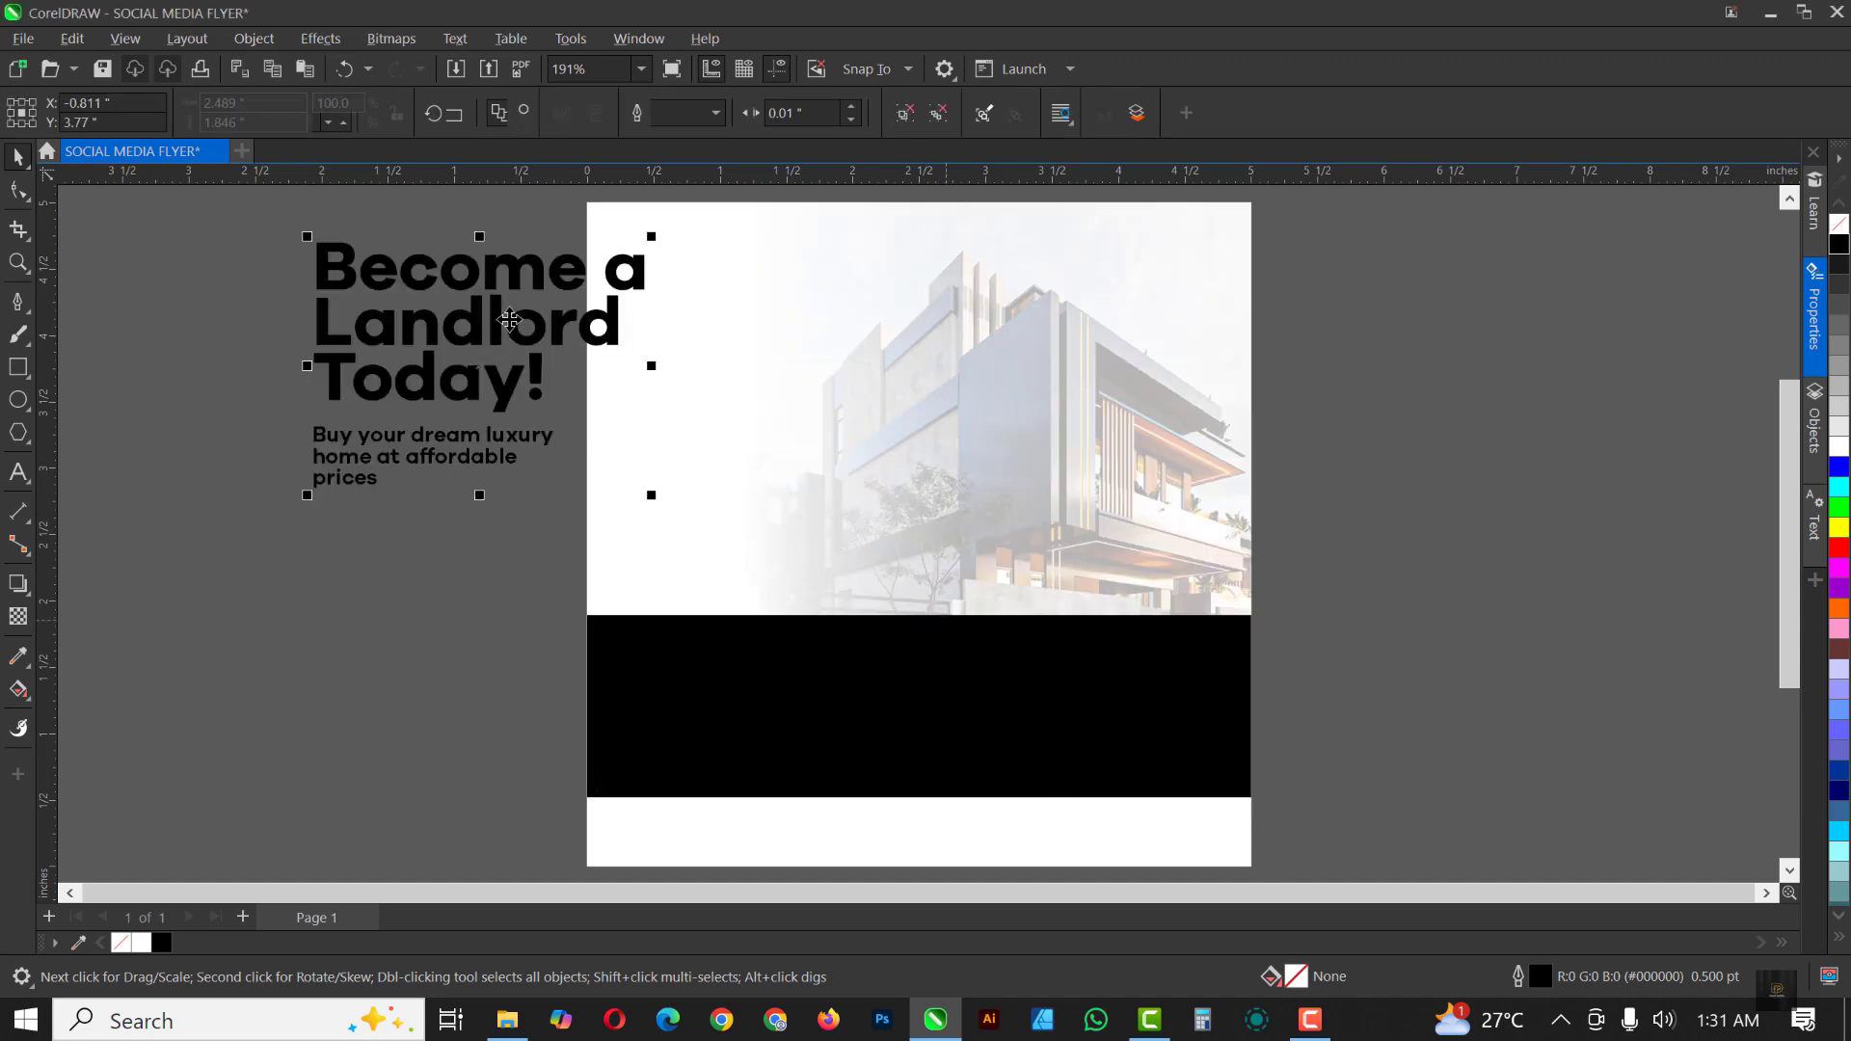
{"action": "left_click_drag", "start_coordinate": [680, 332], "coordinate": [893, 455]}
{"action": "left_click_drag", "start_coordinate": [980, 549], "coordinate": [909, 537]}
{"action": "left_click_drag", "start_coordinate": [768, 331], "coordinate": [782, 363]}
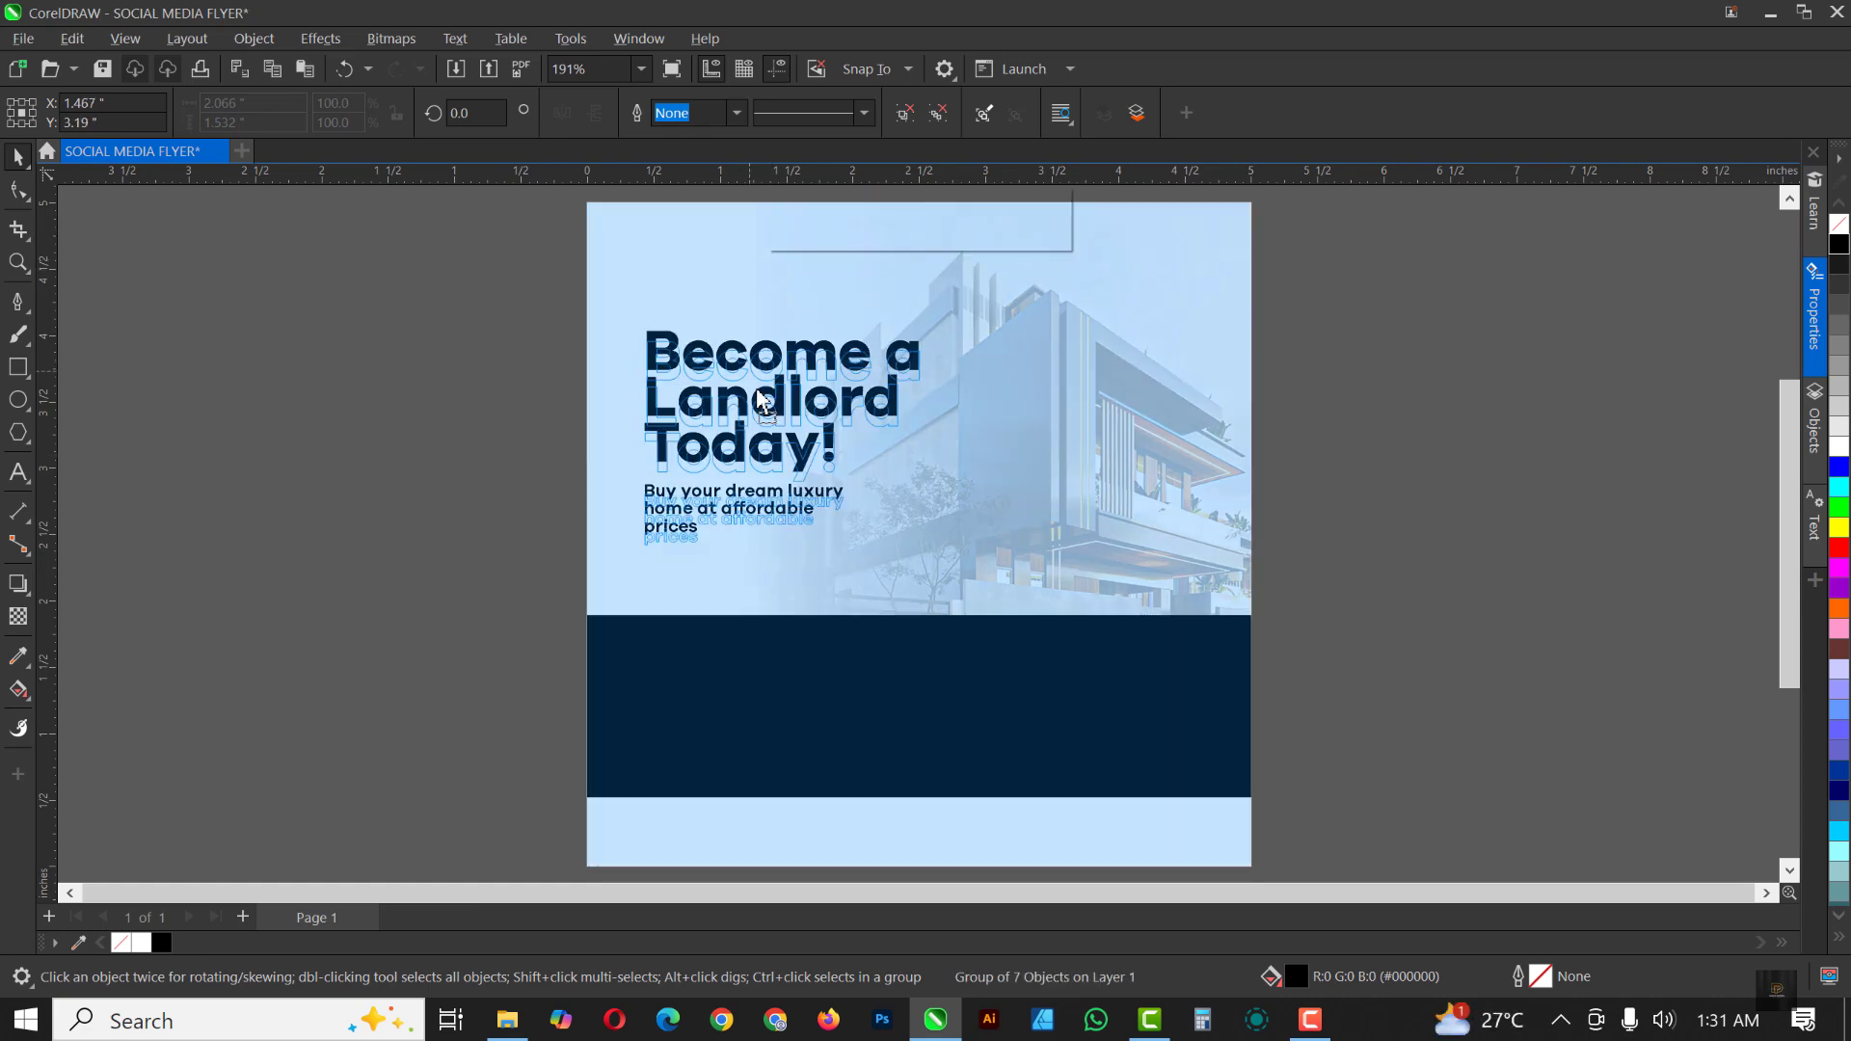
{"action": "left_click_drag", "start_coordinate": [761, 397], "coordinate": [781, 431]}
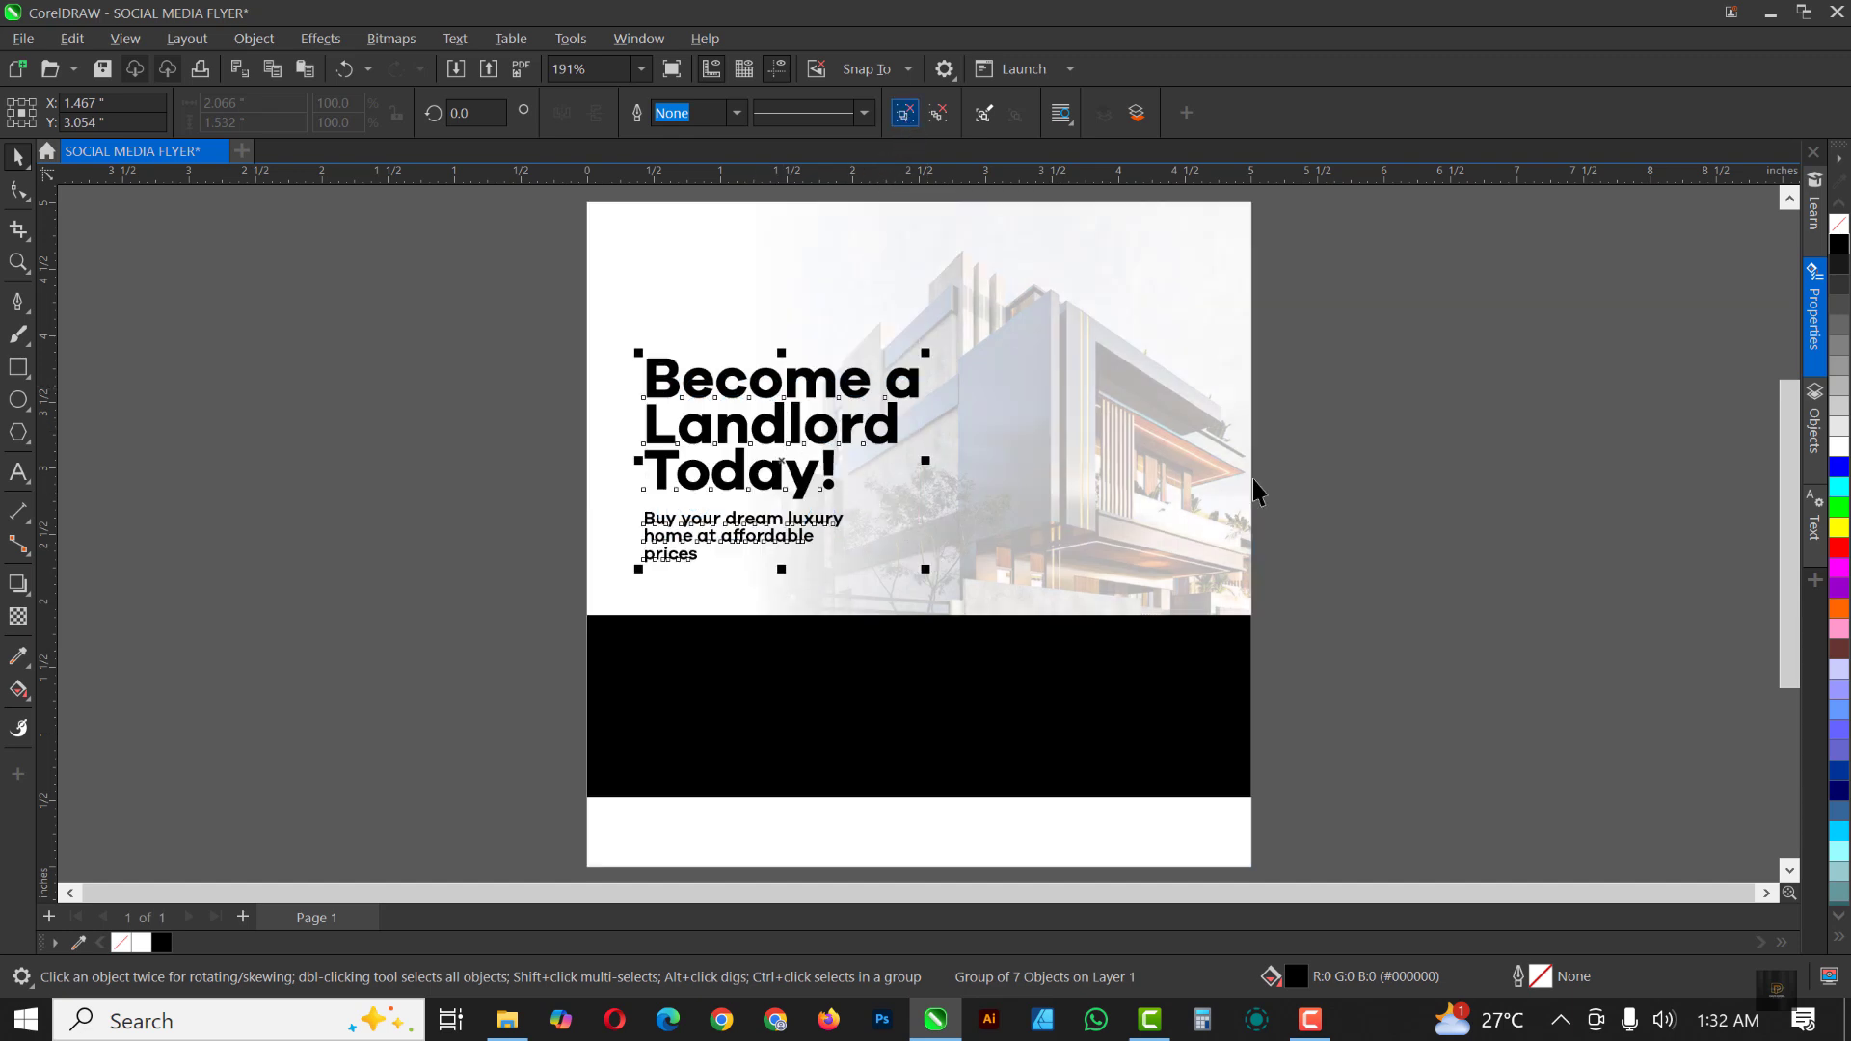
Step: Tighten the letter spacing of the 'Become a' and 'Landlord' headline lines
{"action": "left_click", "coordinate": [771, 386], "text": "ctrl"}
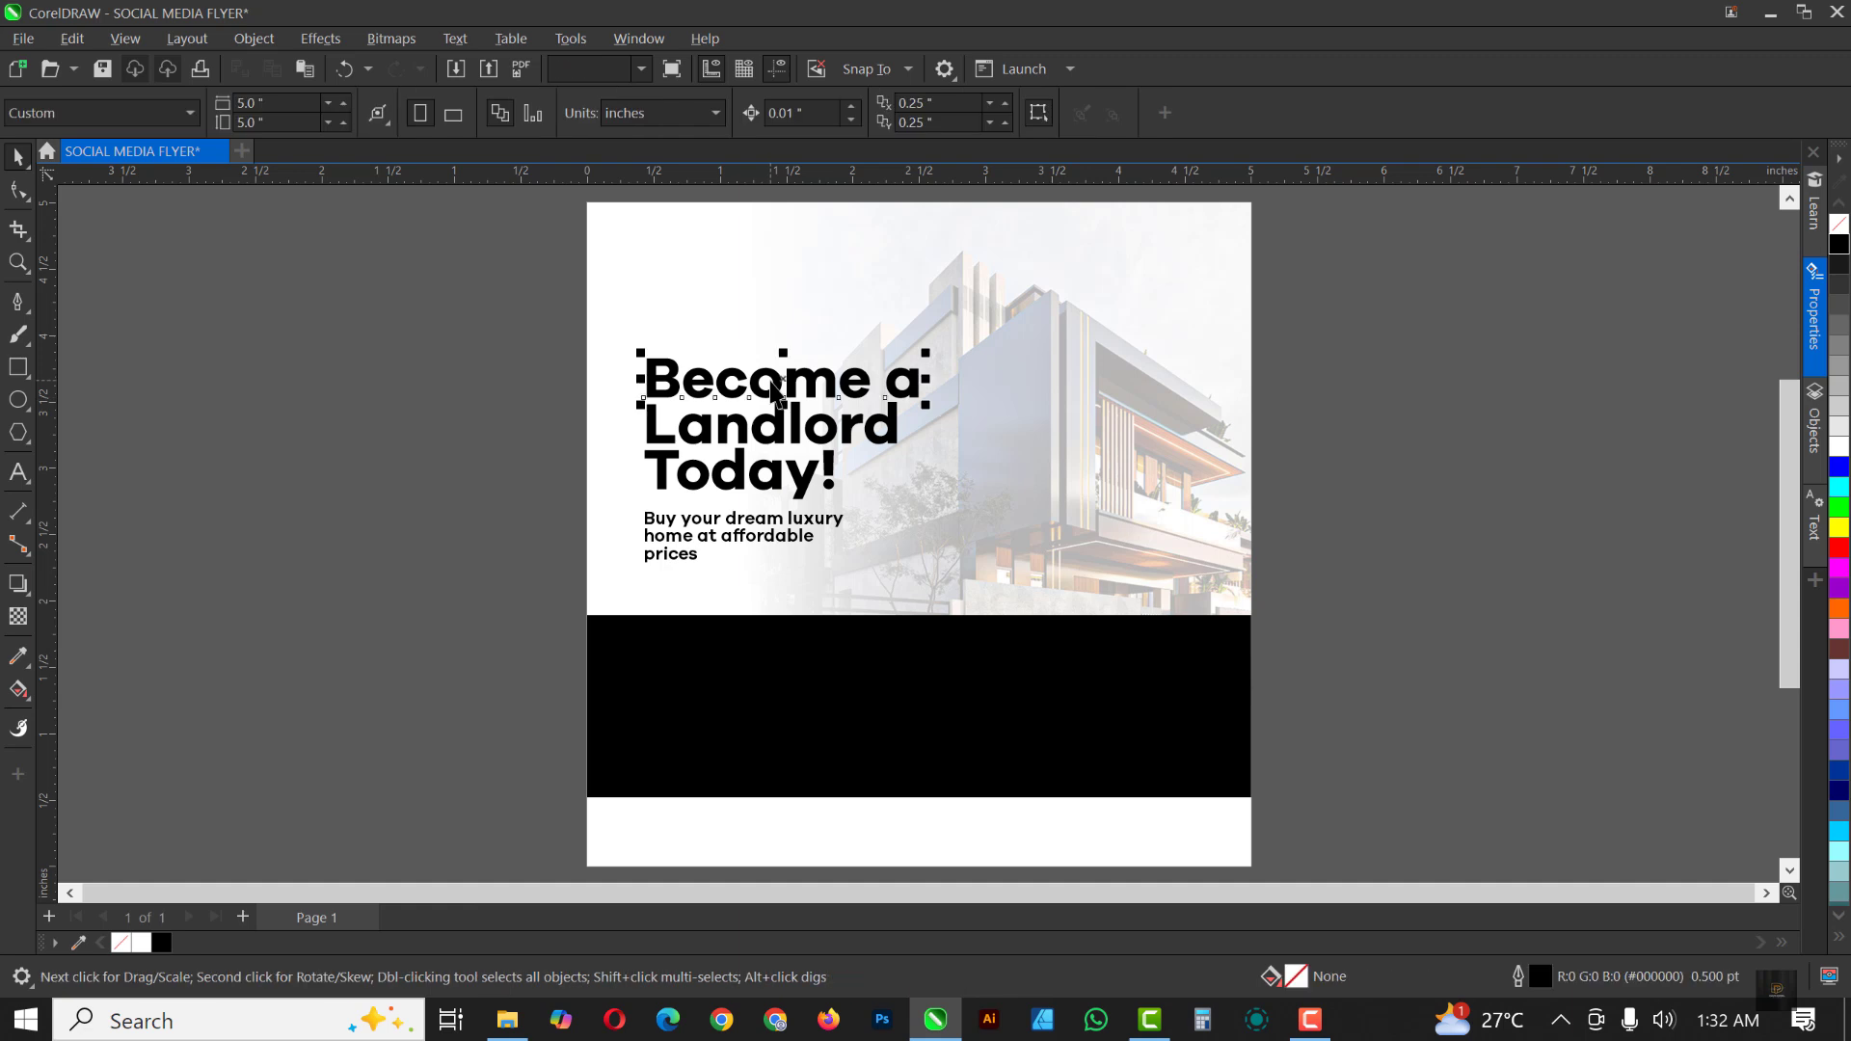
{"action": "left_click", "coordinate": [18, 190]}
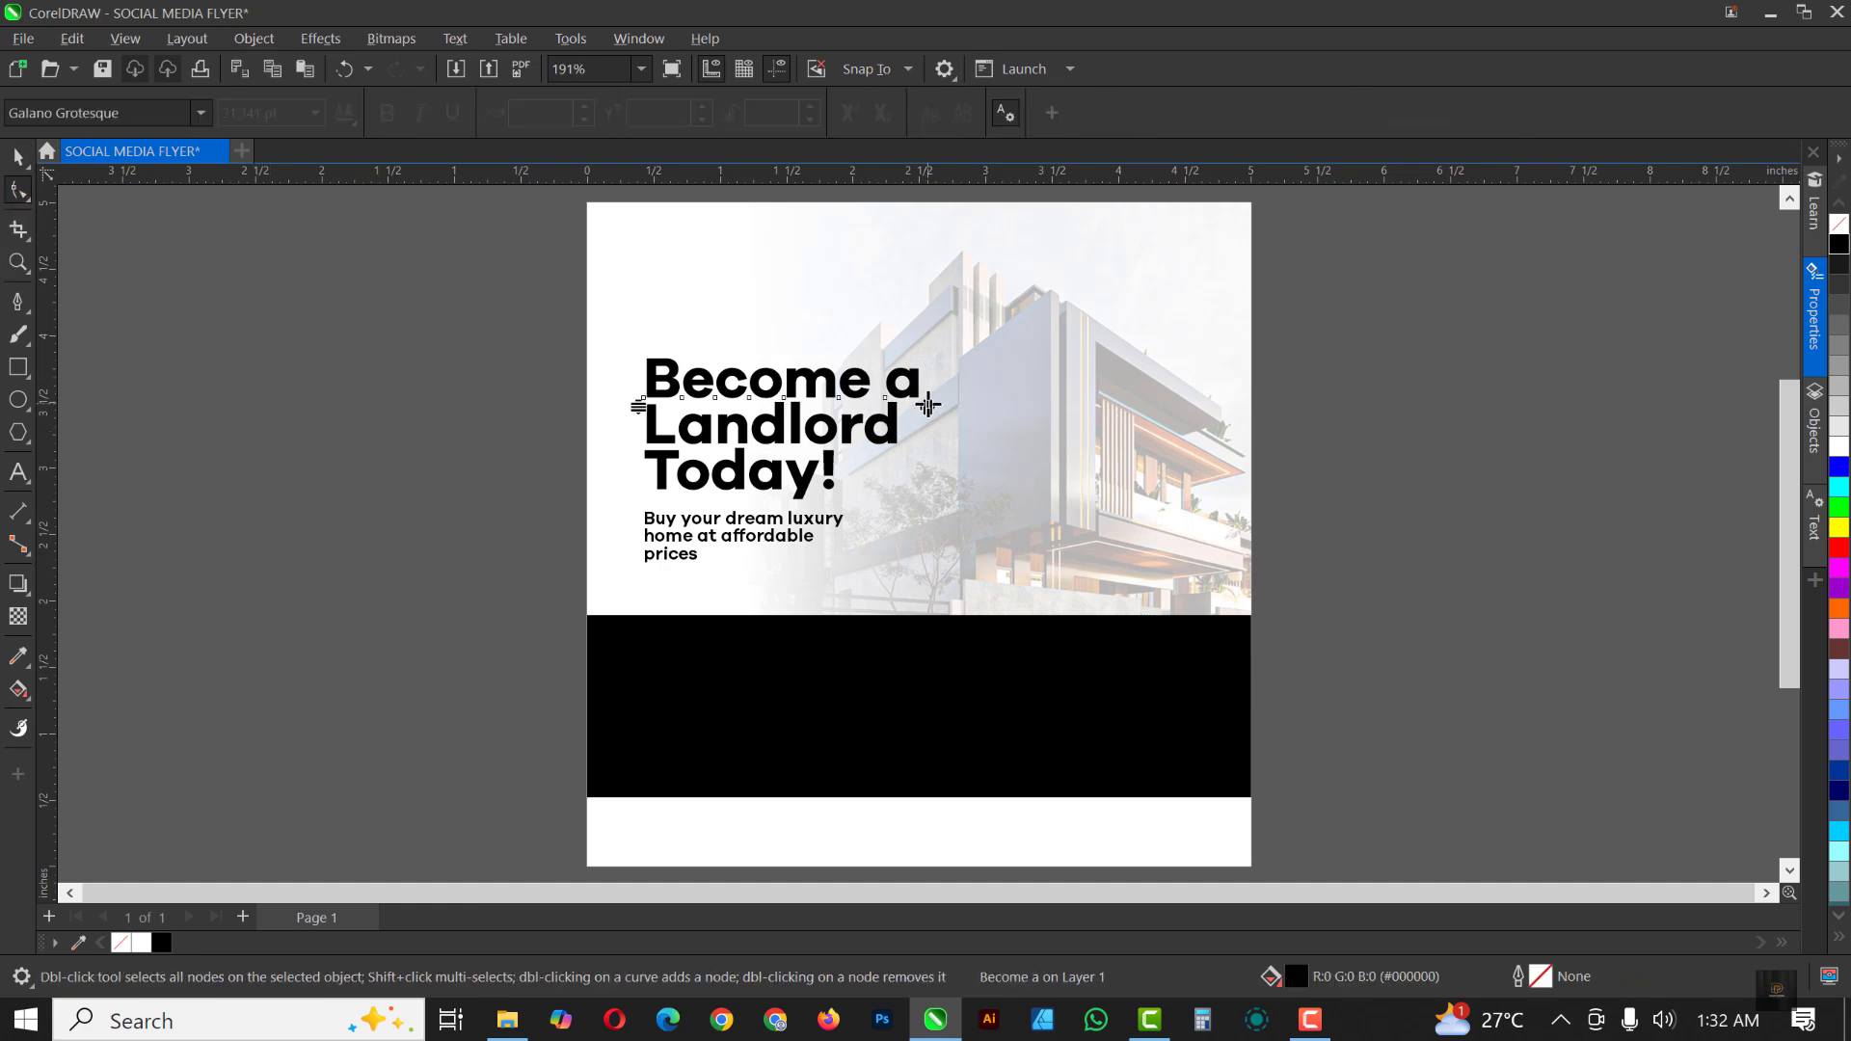
{"action": "left_click_drag", "start_coordinate": [887, 405], "coordinate": [872, 451]}
{"action": "left_click", "coordinate": [847, 438]}
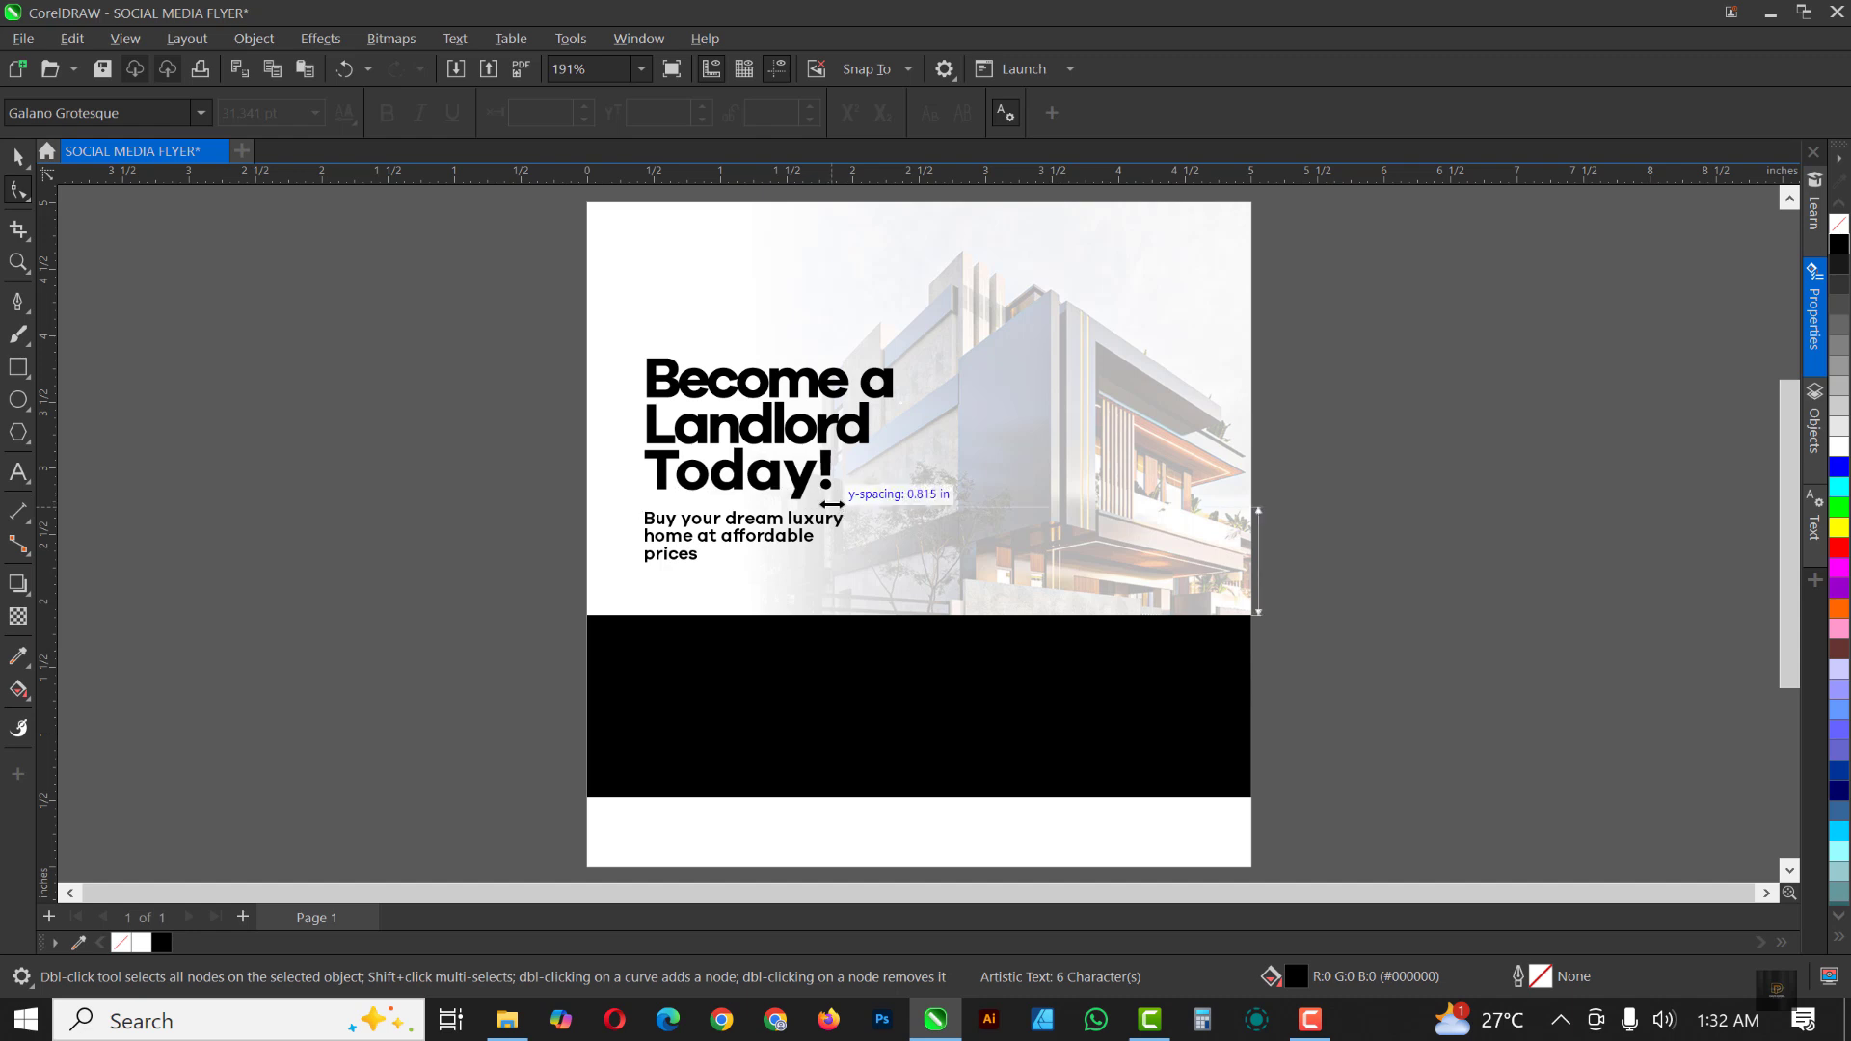
Step: Adjust the subheading's spacing into three close lines beneath the headline
{"action": "left_click", "coordinate": [834, 532]}
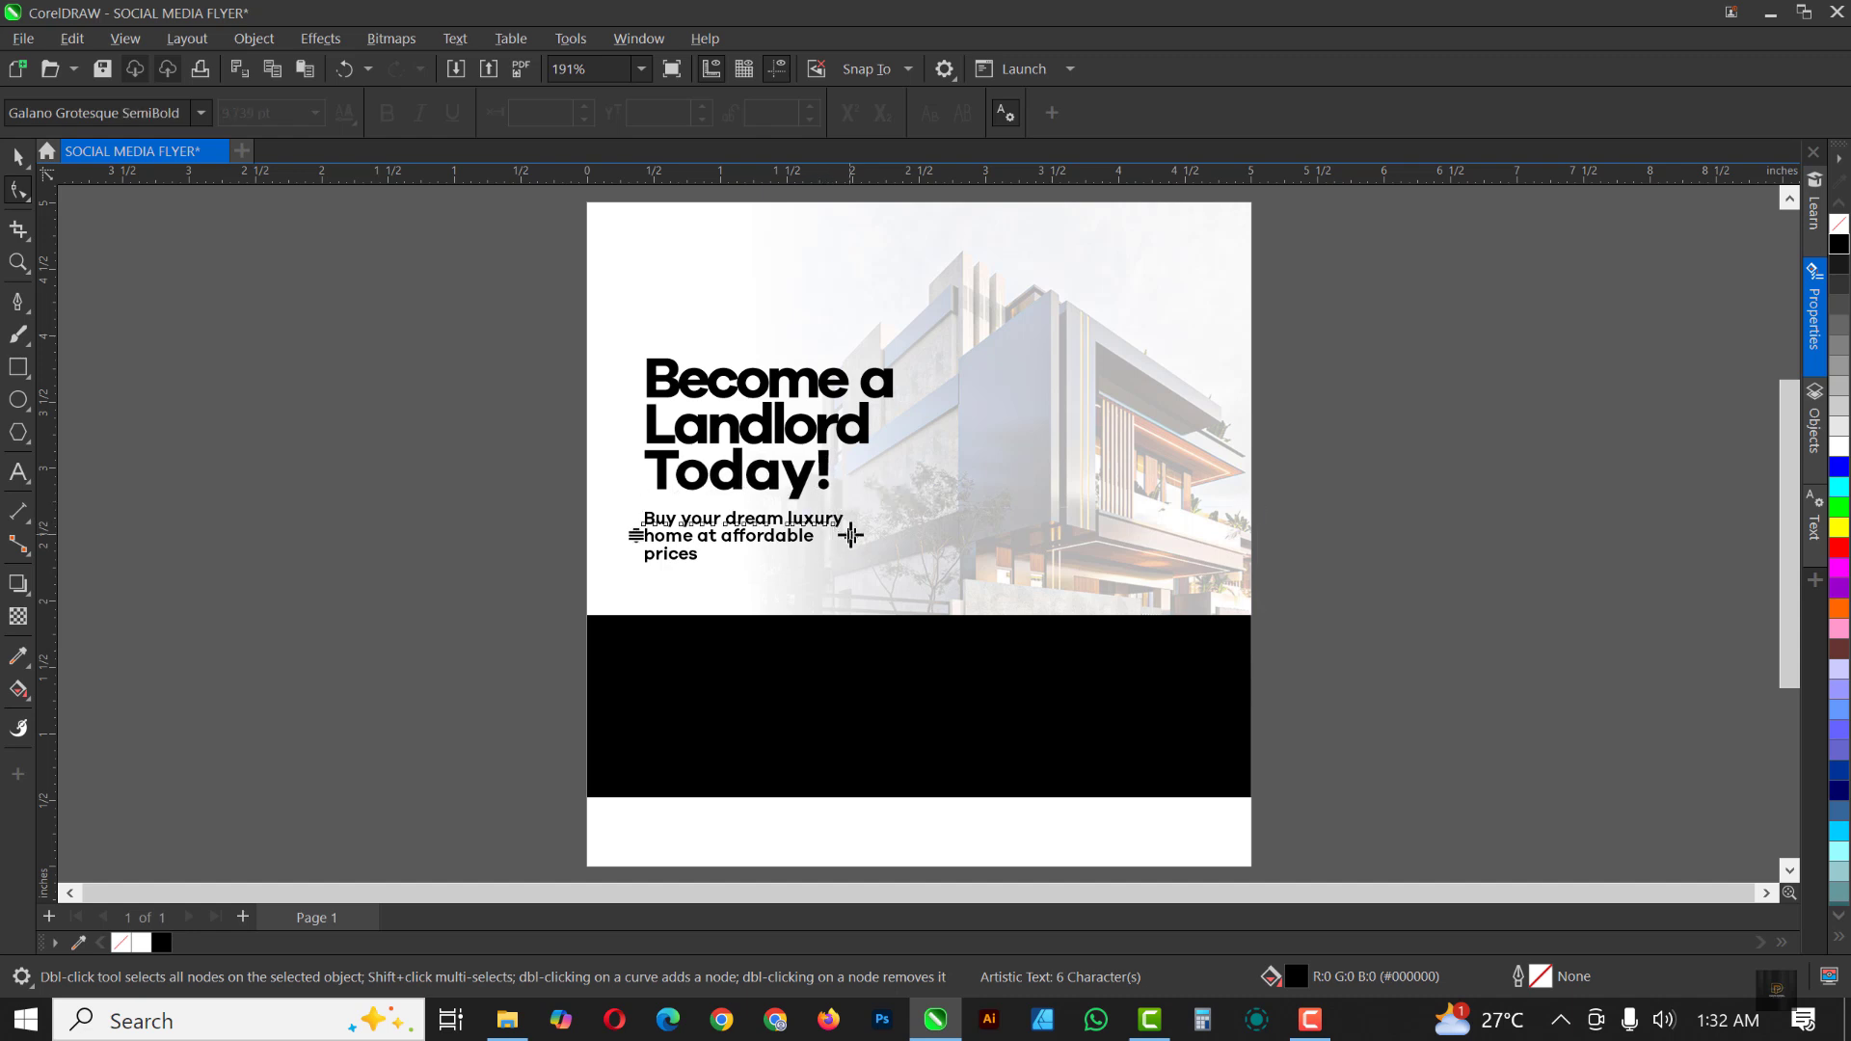
{"action": "left_click_drag", "start_coordinate": [836, 535], "coordinate": [688, 626]}
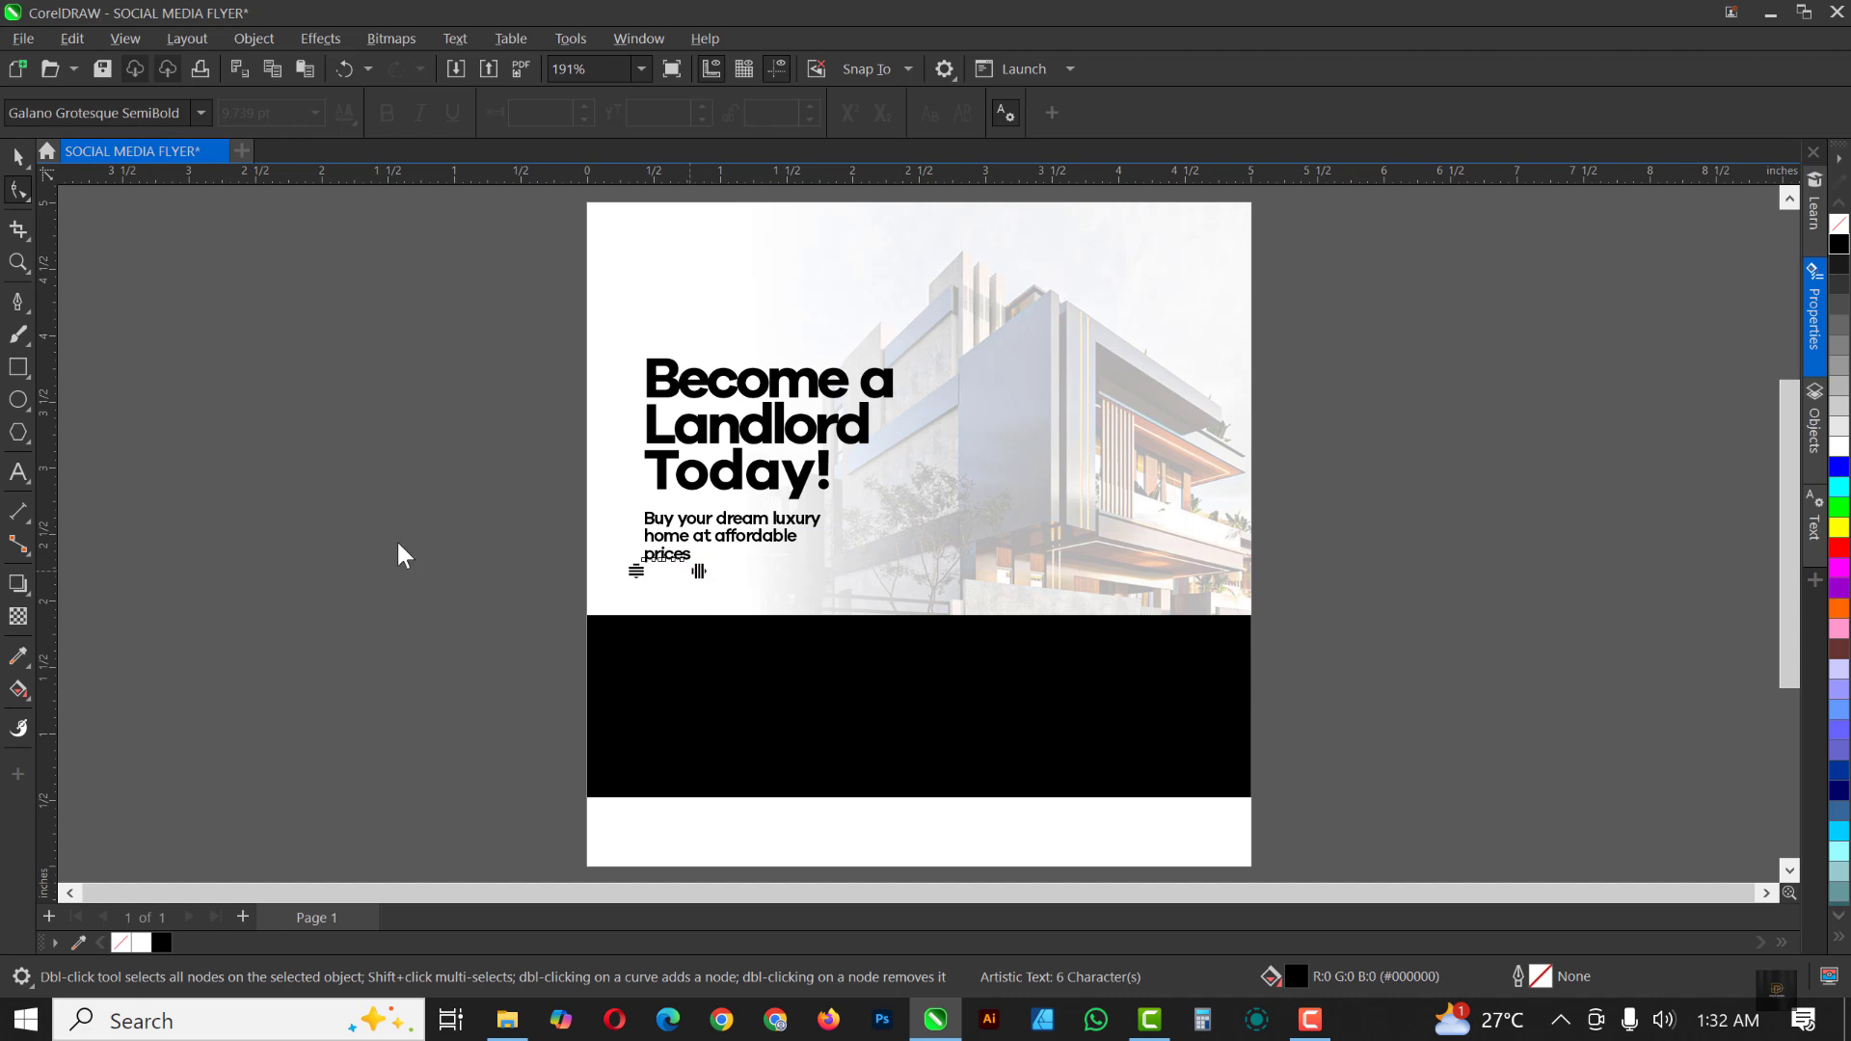
{"action": "key", "text": "space"}
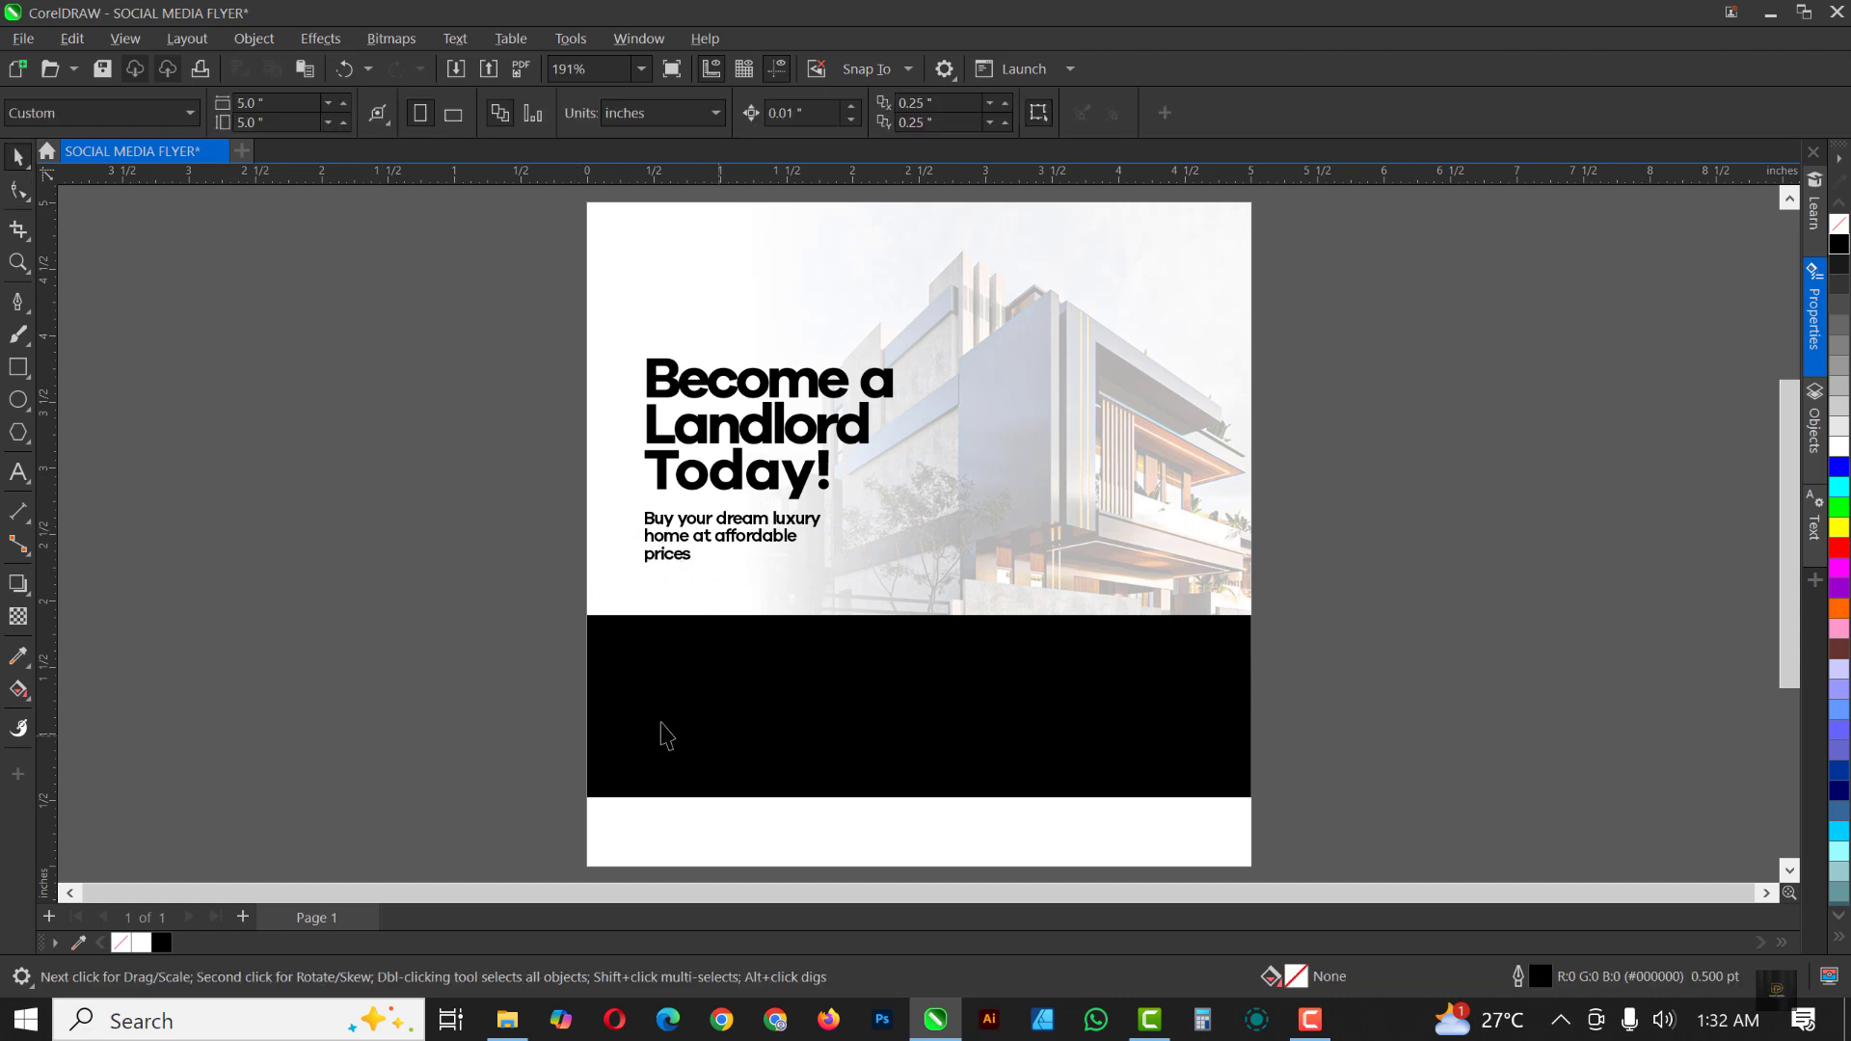
Step: Drag the LOGO file from the REAL ESTATE FLYER folder to the flyer's top left
{"action": "left_click", "coordinate": [518, 1011]}
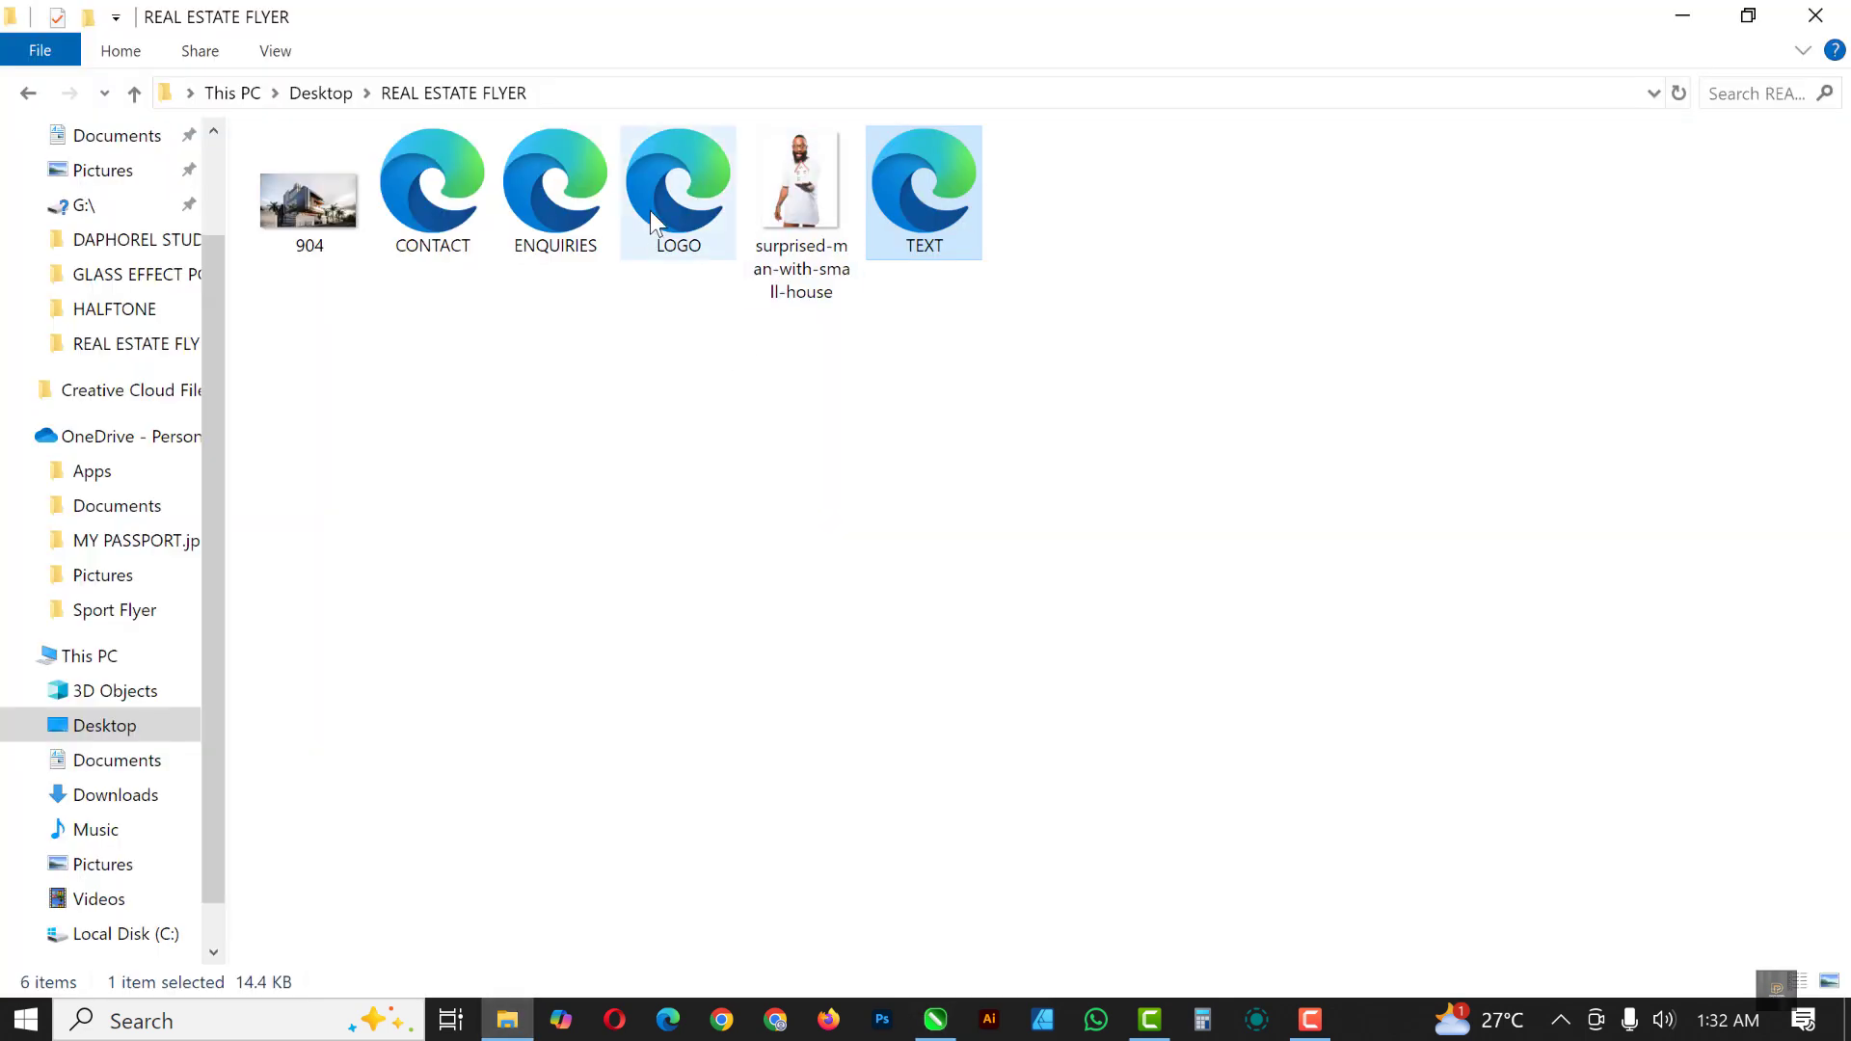
{"action": "left_click", "coordinate": [693, 162]}
{"action": "left_click_drag", "start_coordinate": [693, 162], "coordinate": [692, 265]}
Step: Drop the logo at top left, then draw an outline-free red rectangle over the headline's left side
{"action": "left_click", "coordinate": [1456, 388]}
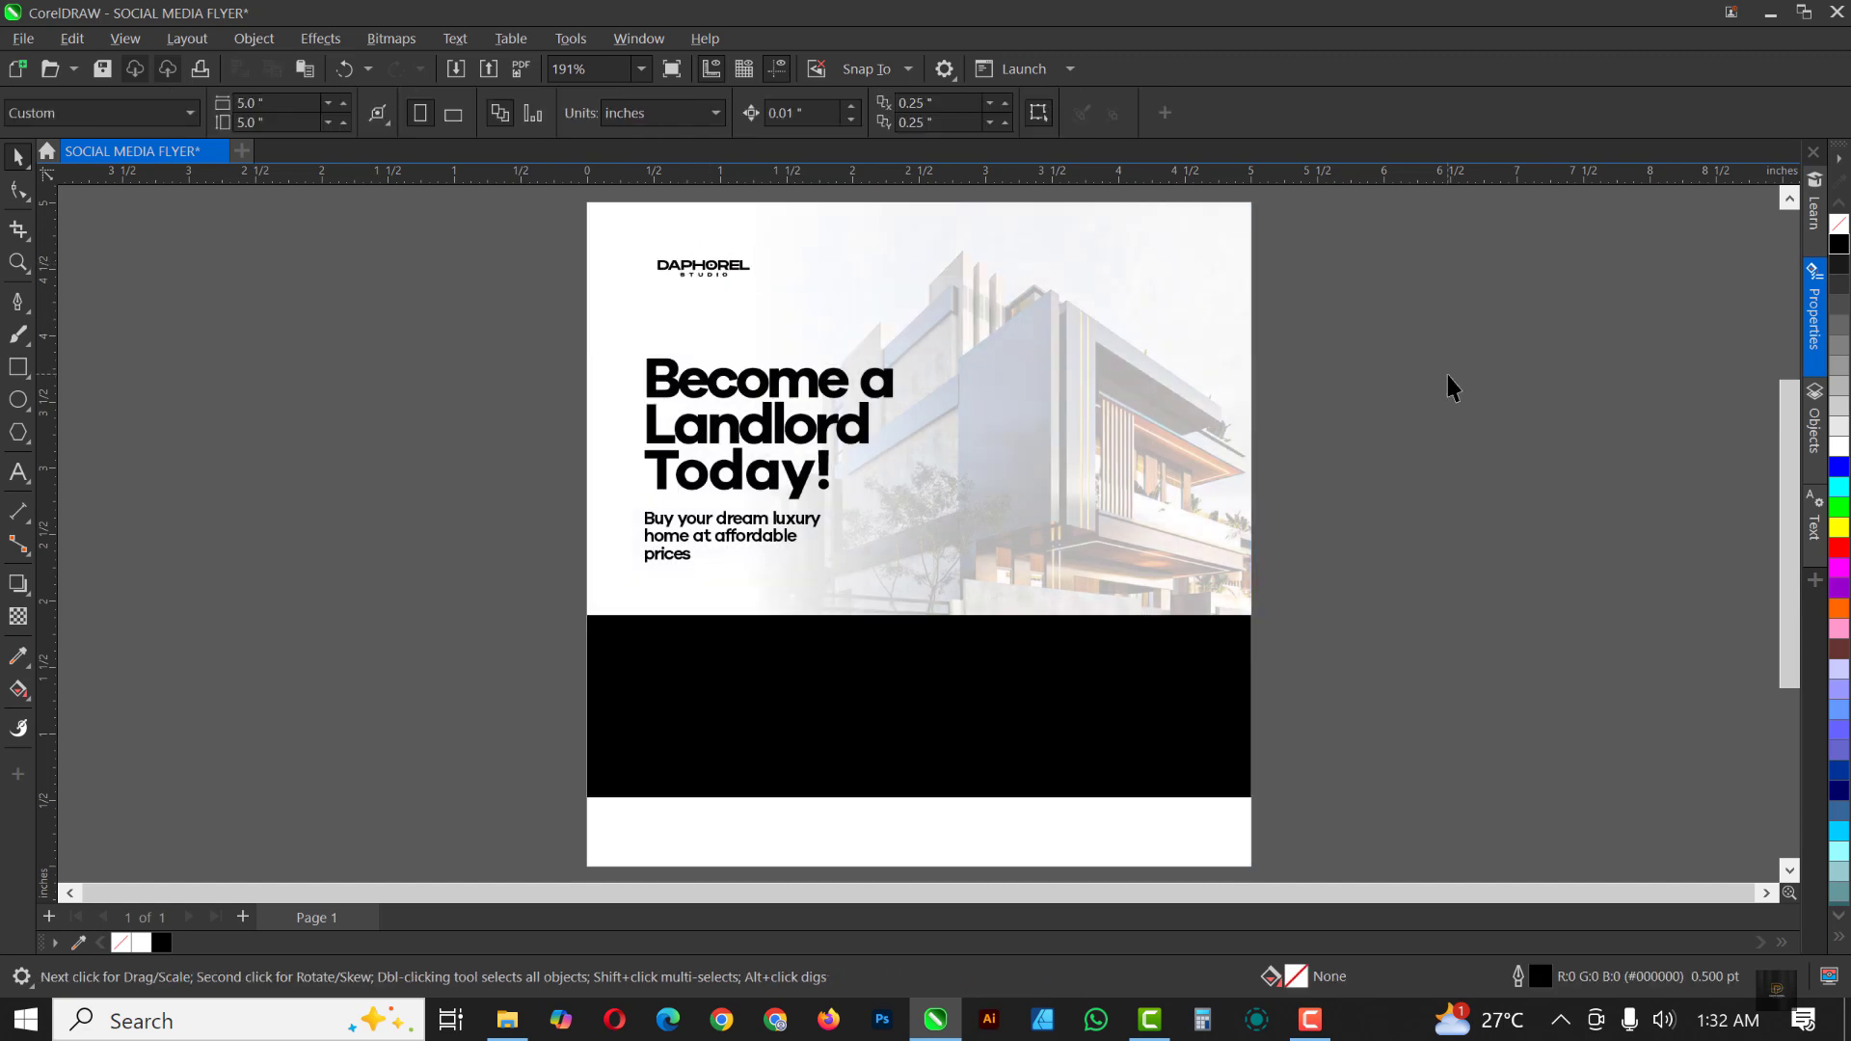
{"action": "left_click", "coordinate": [19, 368]}
{"action": "left_click_drag", "start_coordinate": [614, 308], "coordinate": [743, 608]}
{"action": "left_click", "coordinate": [1839, 546]}
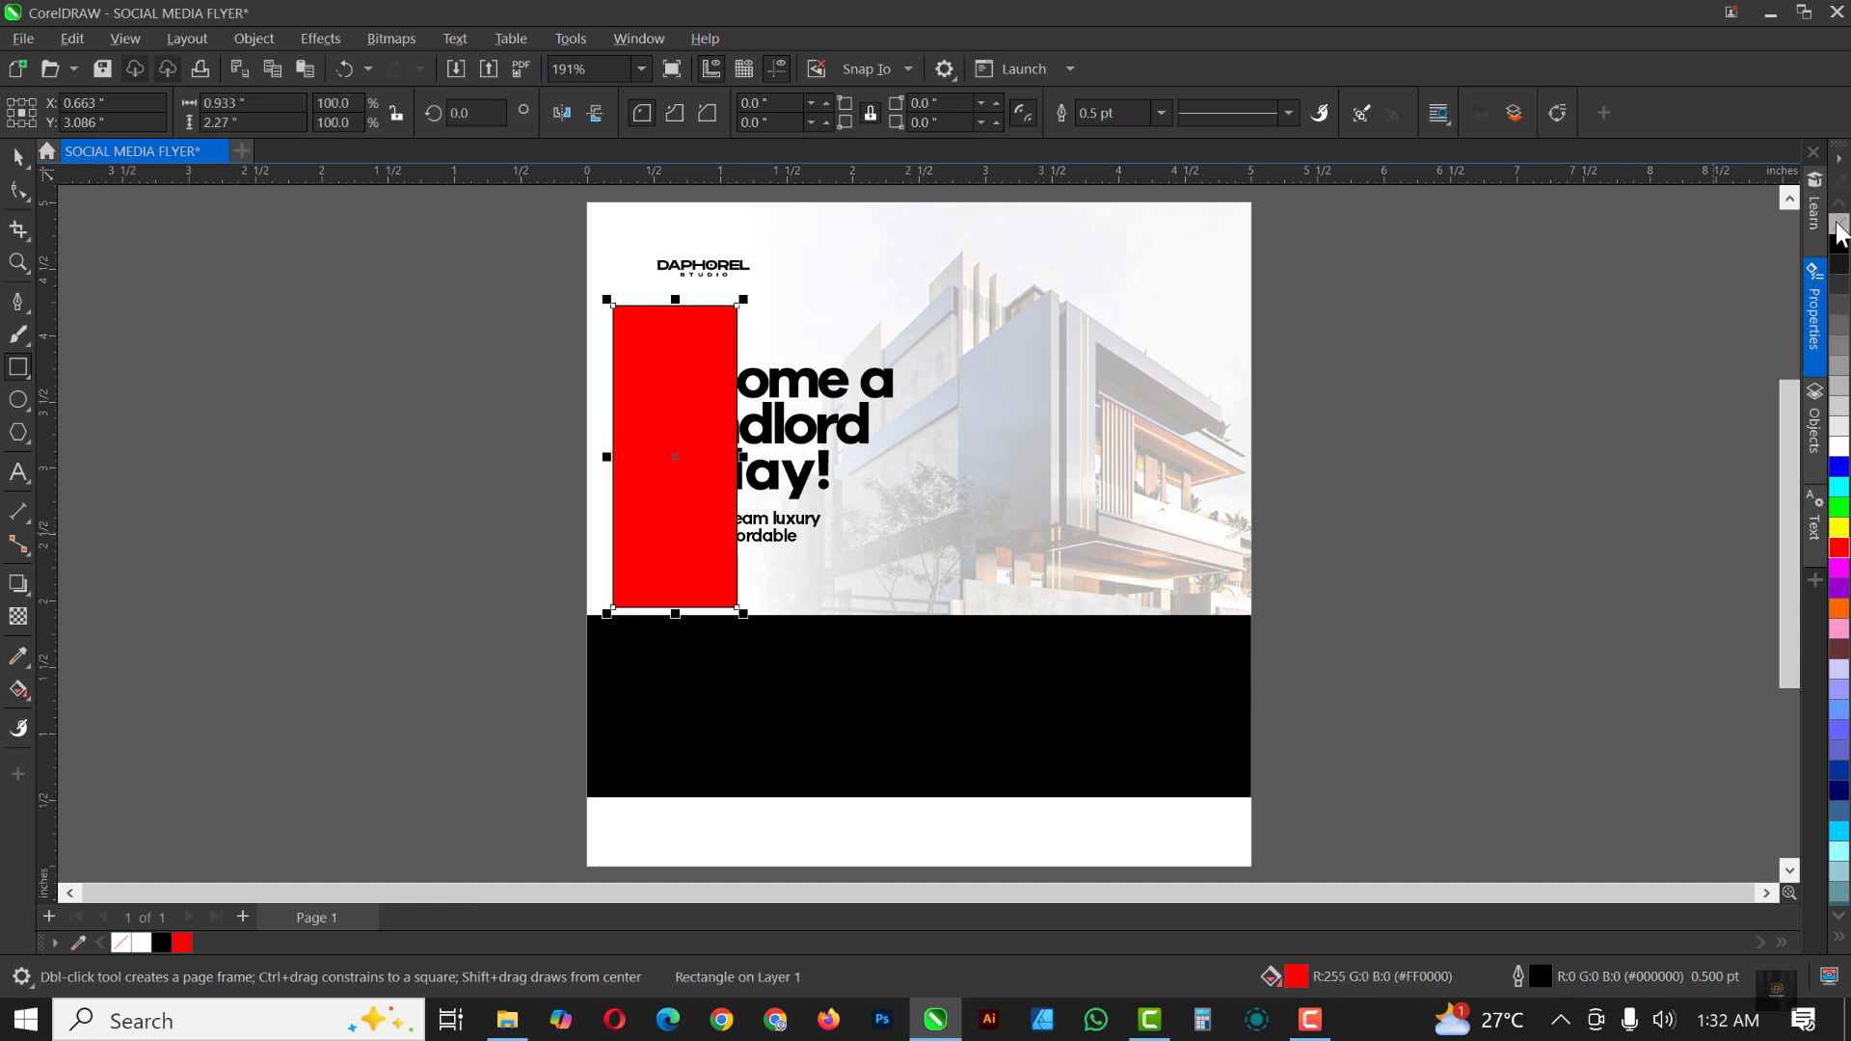
{"action": "left_click", "coordinate": [1162, 114]}
{"action": "left_click", "coordinate": [1118, 135]}
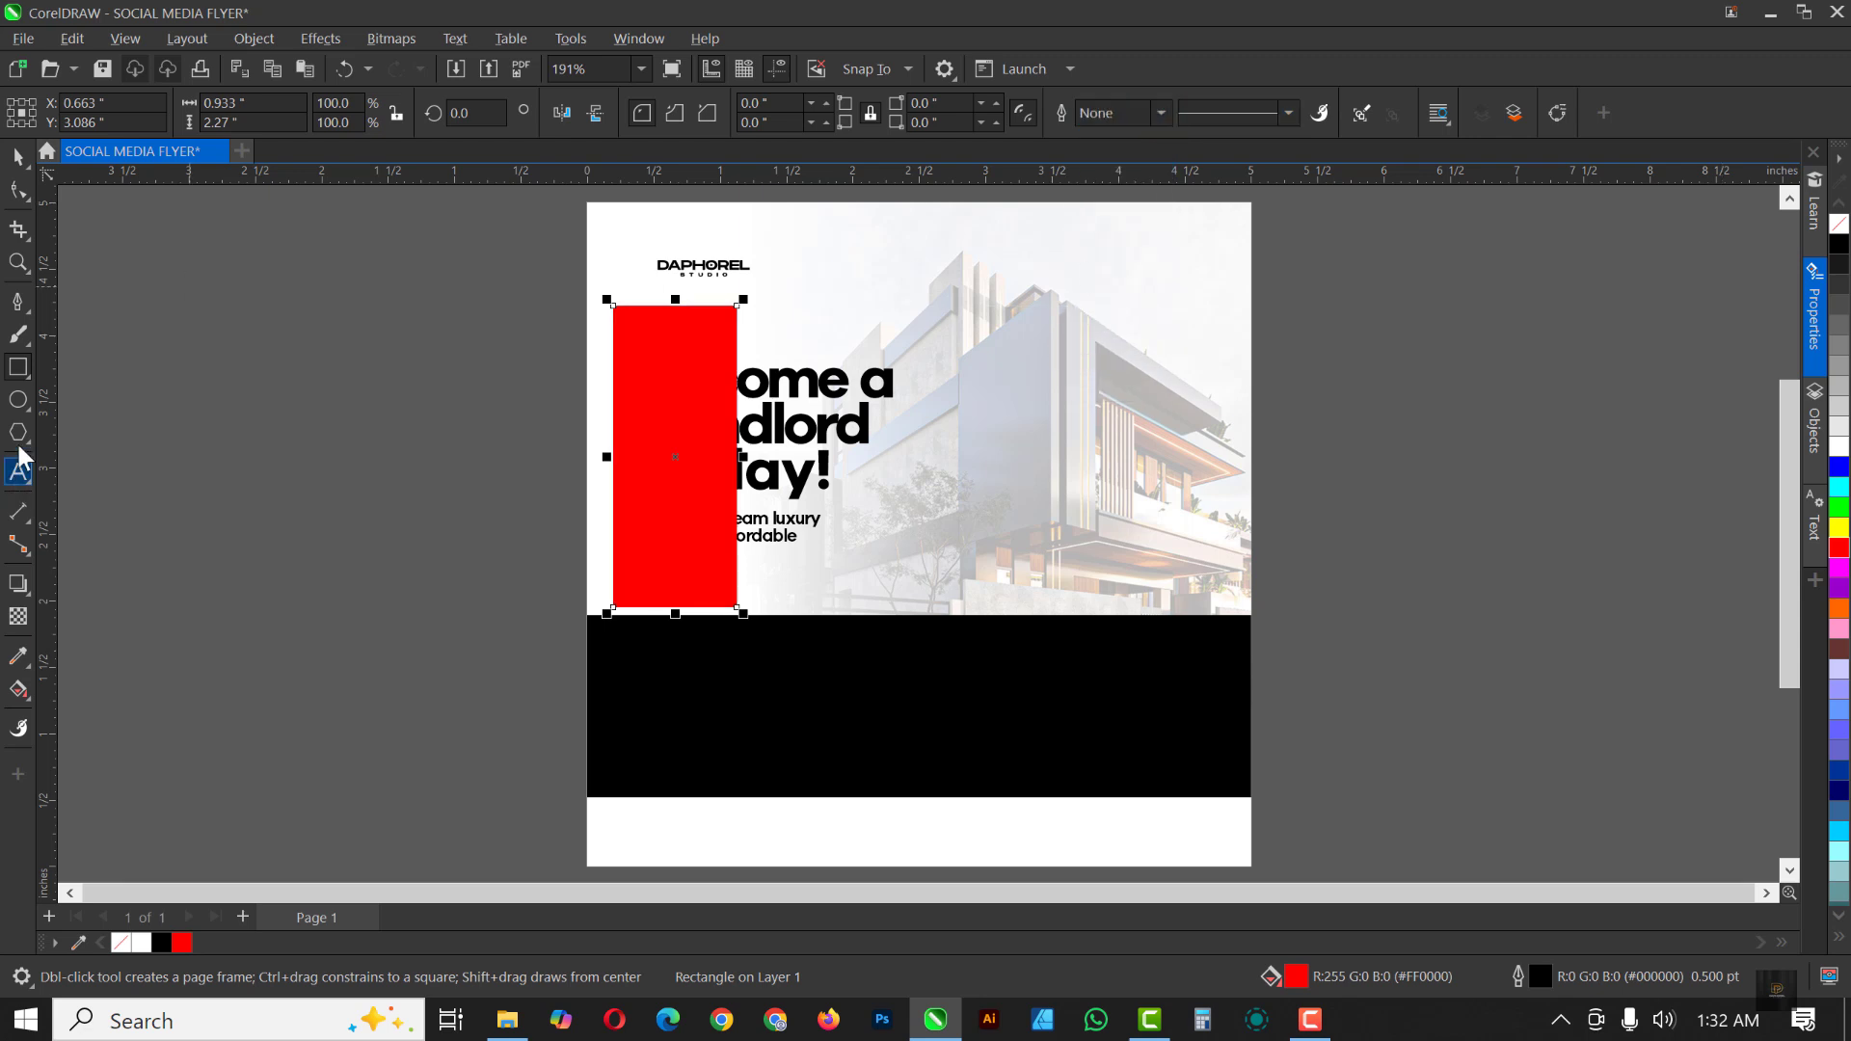
Step: Give the red rectangle a left-to-right linear transparency fade in Screen blend mode
{"action": "left_click", "coordinate": [18, 617]}
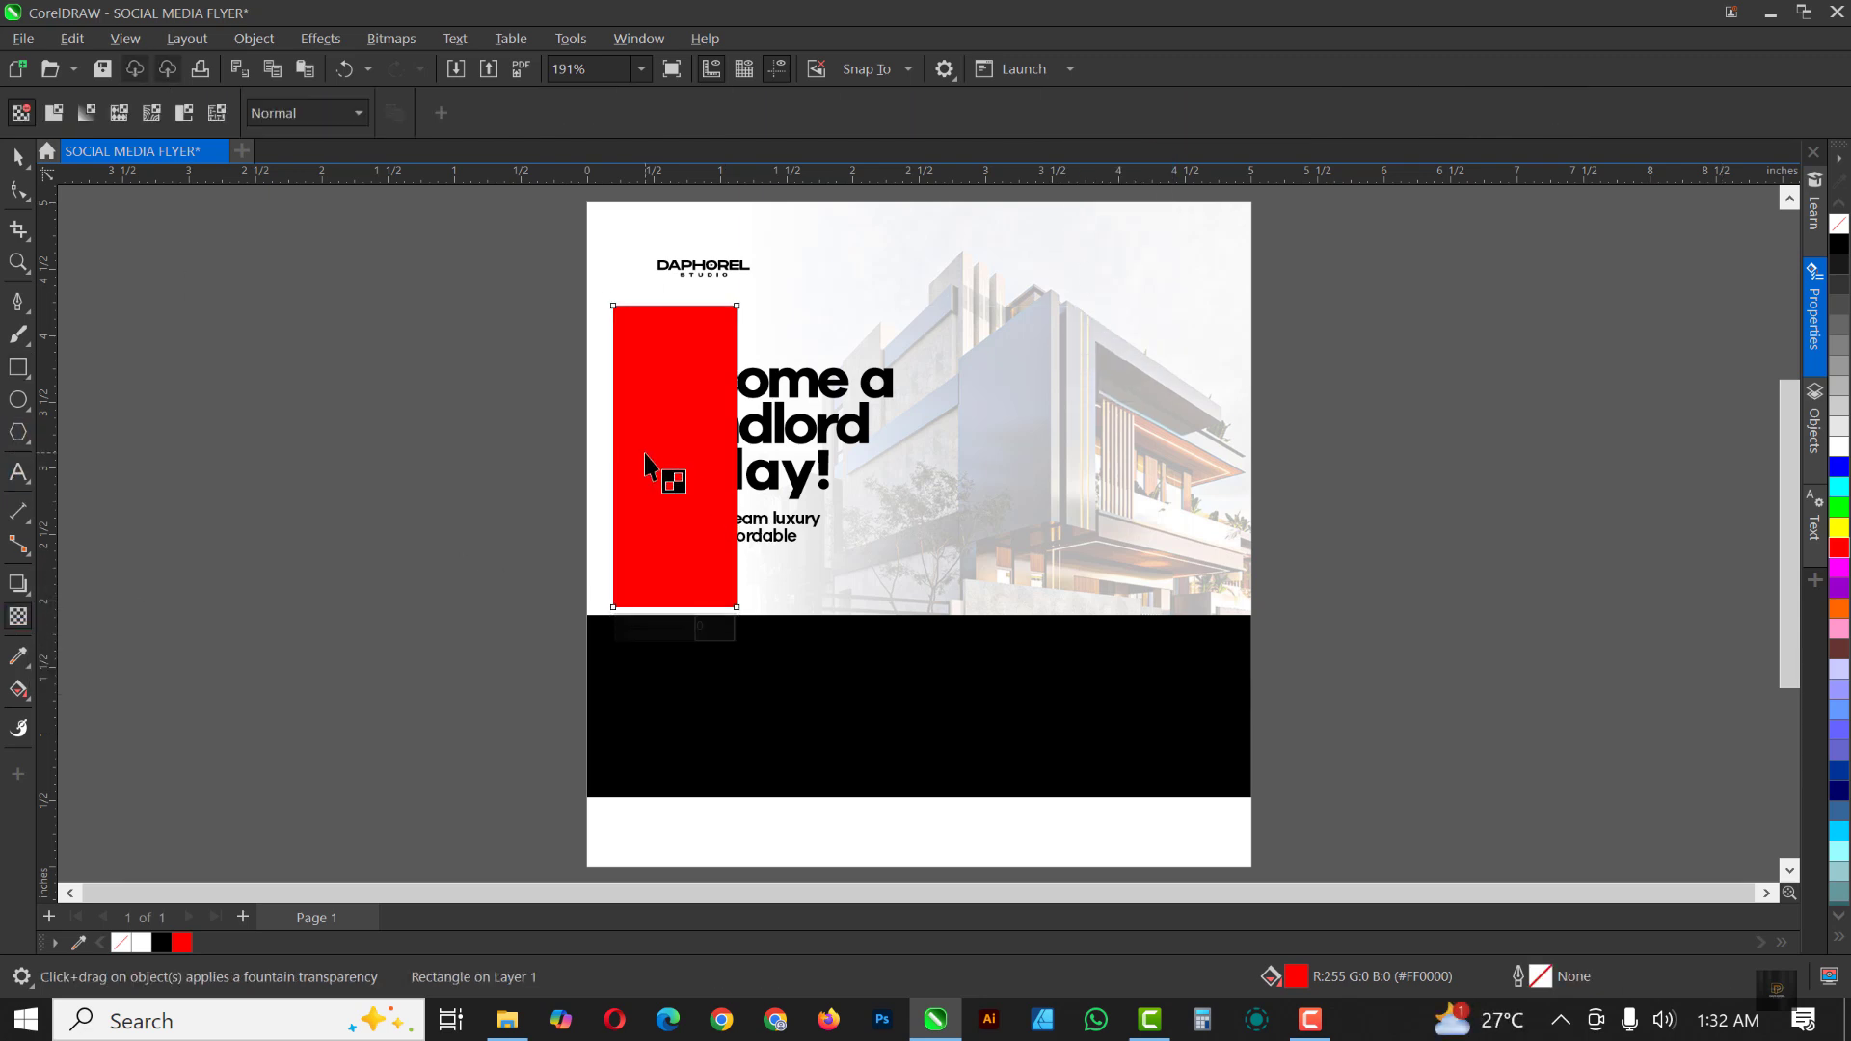
{"action": "left_click_drag", "start_coordinate": [645, 454], "coordinate": [731, 453]}
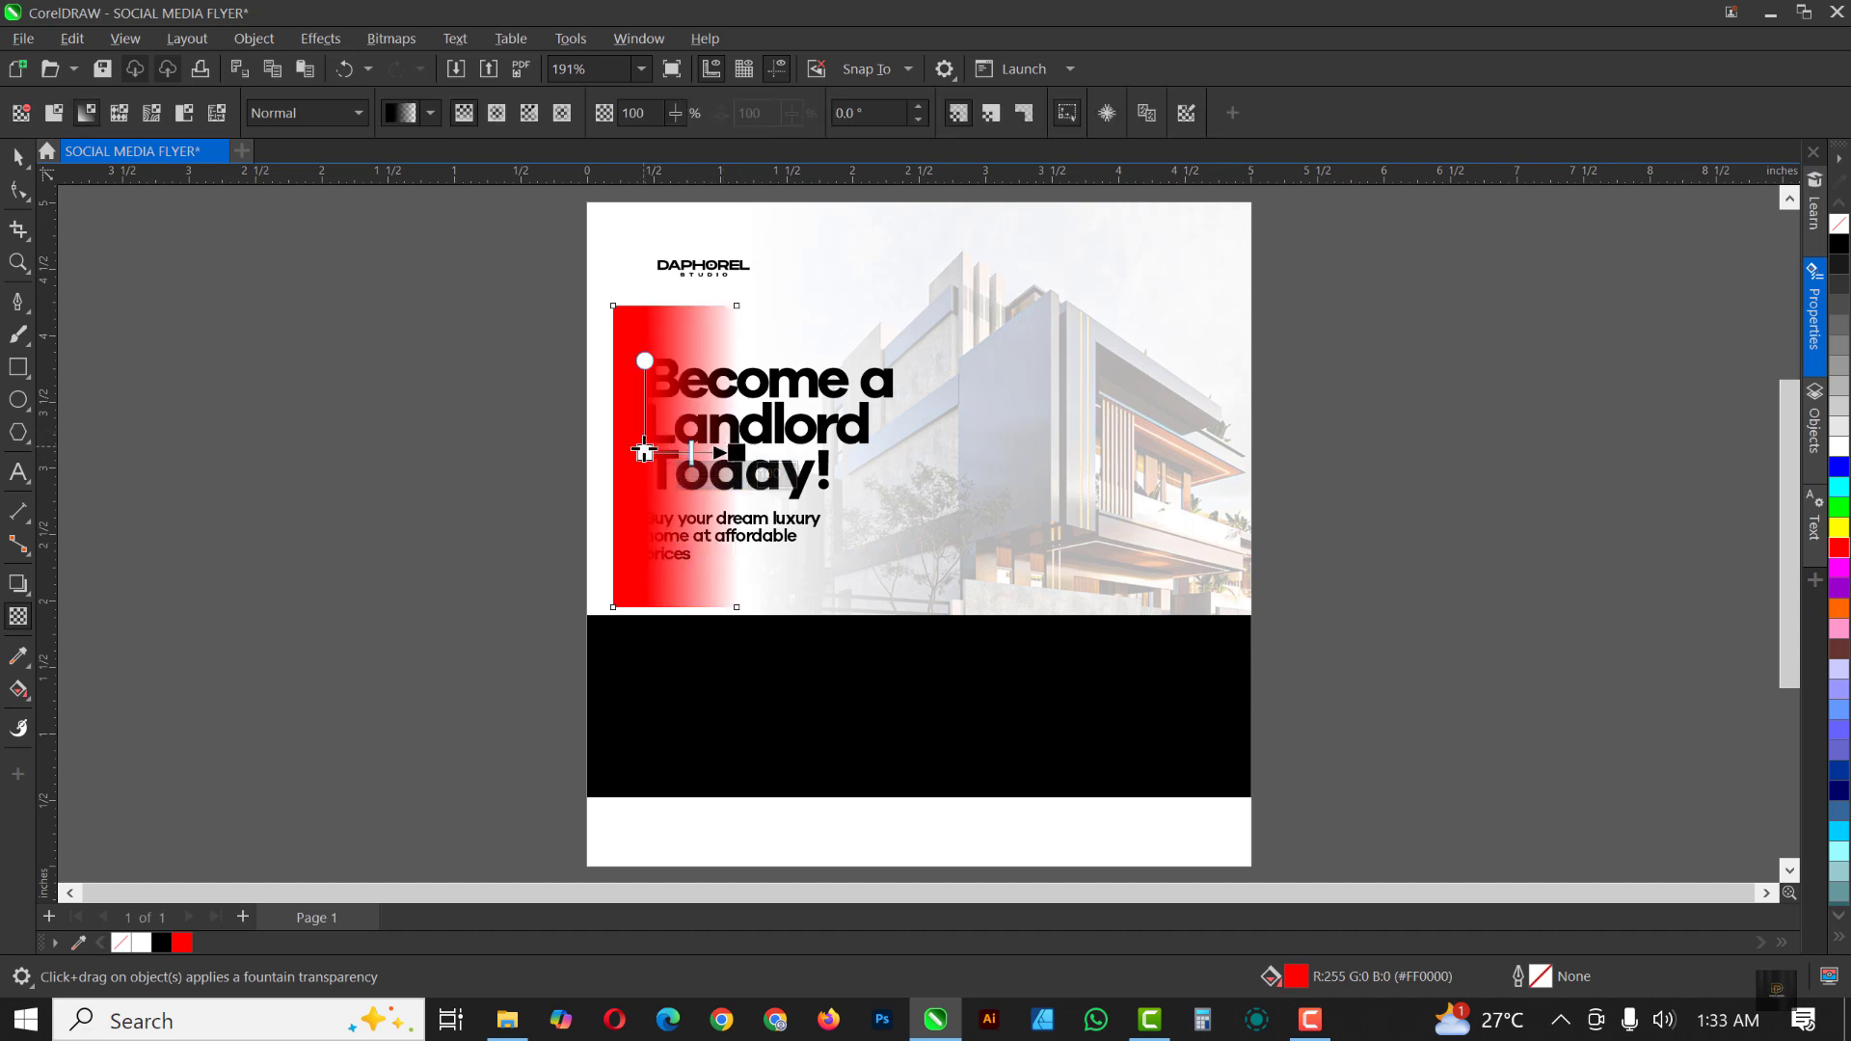
{"action": "left_click_drag", "start_coordinate": [645, 452], "coordinate": [638, 450]}
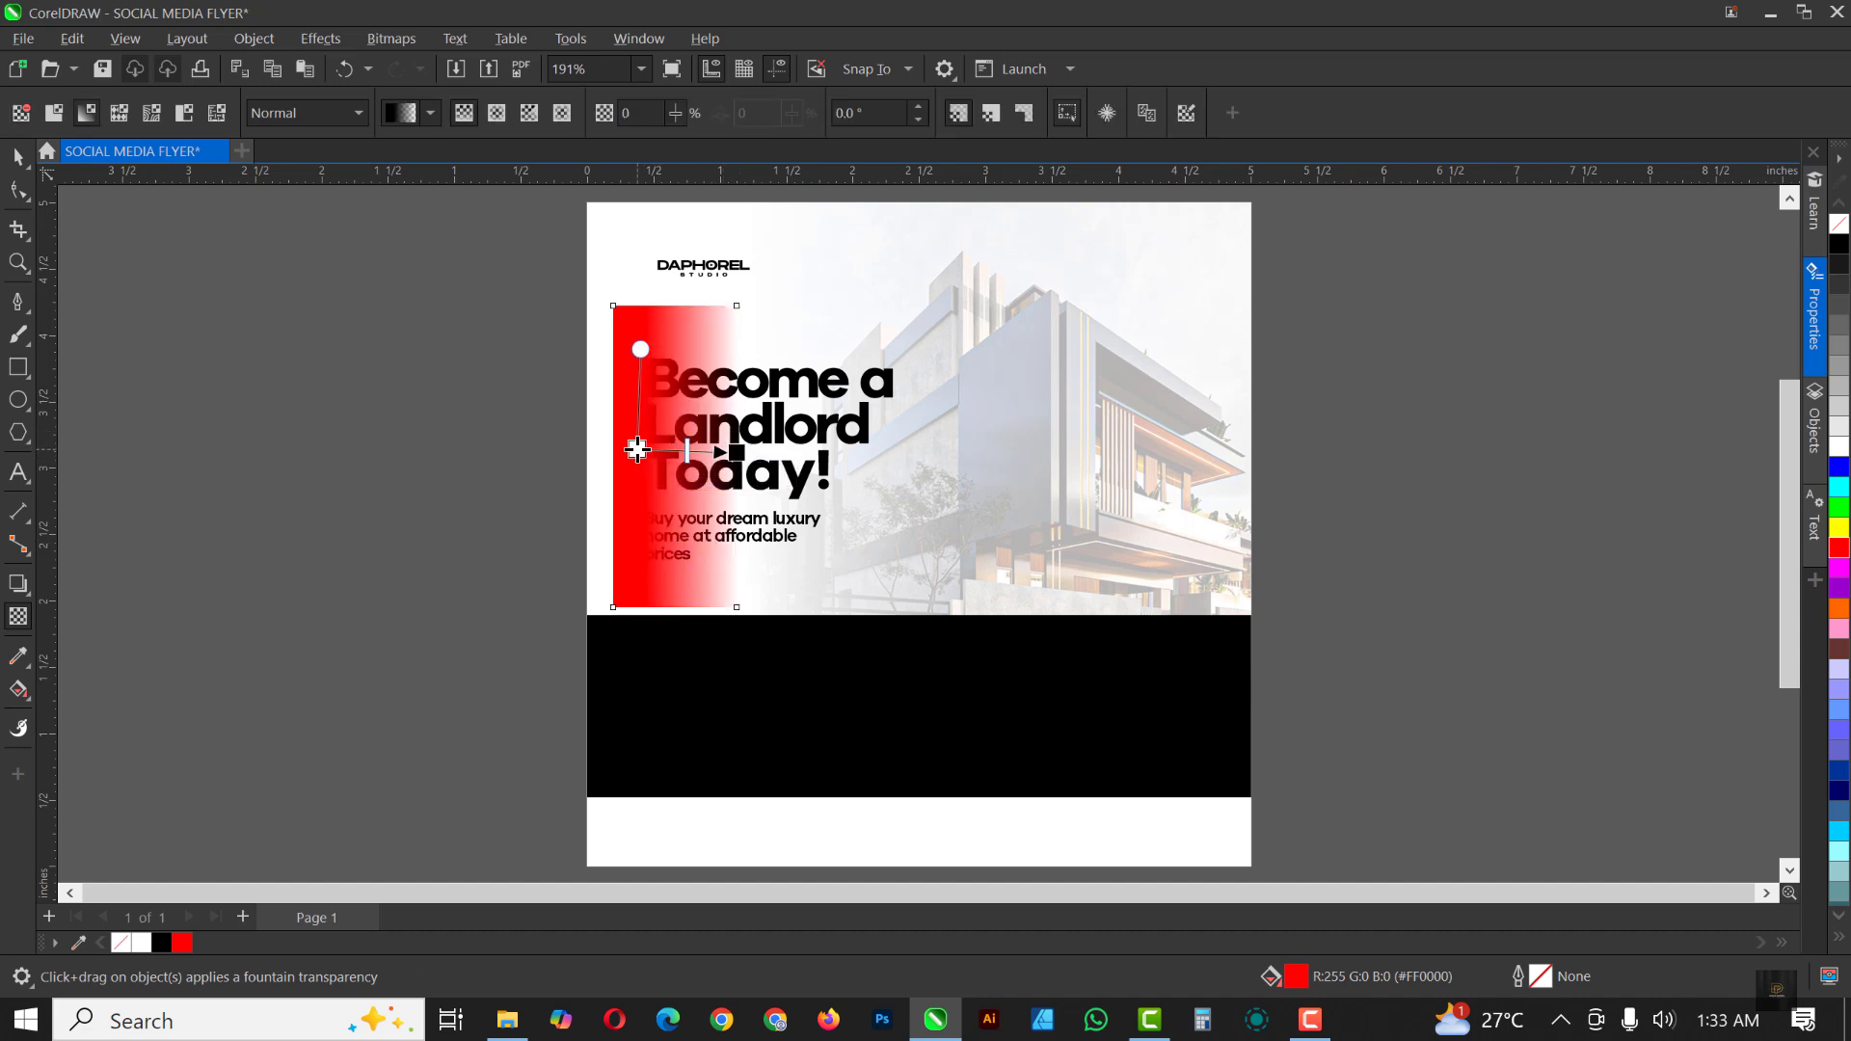
{"action": "left_click", "coordinate": [635, 534]}
{"action": "key", "text": "space"}
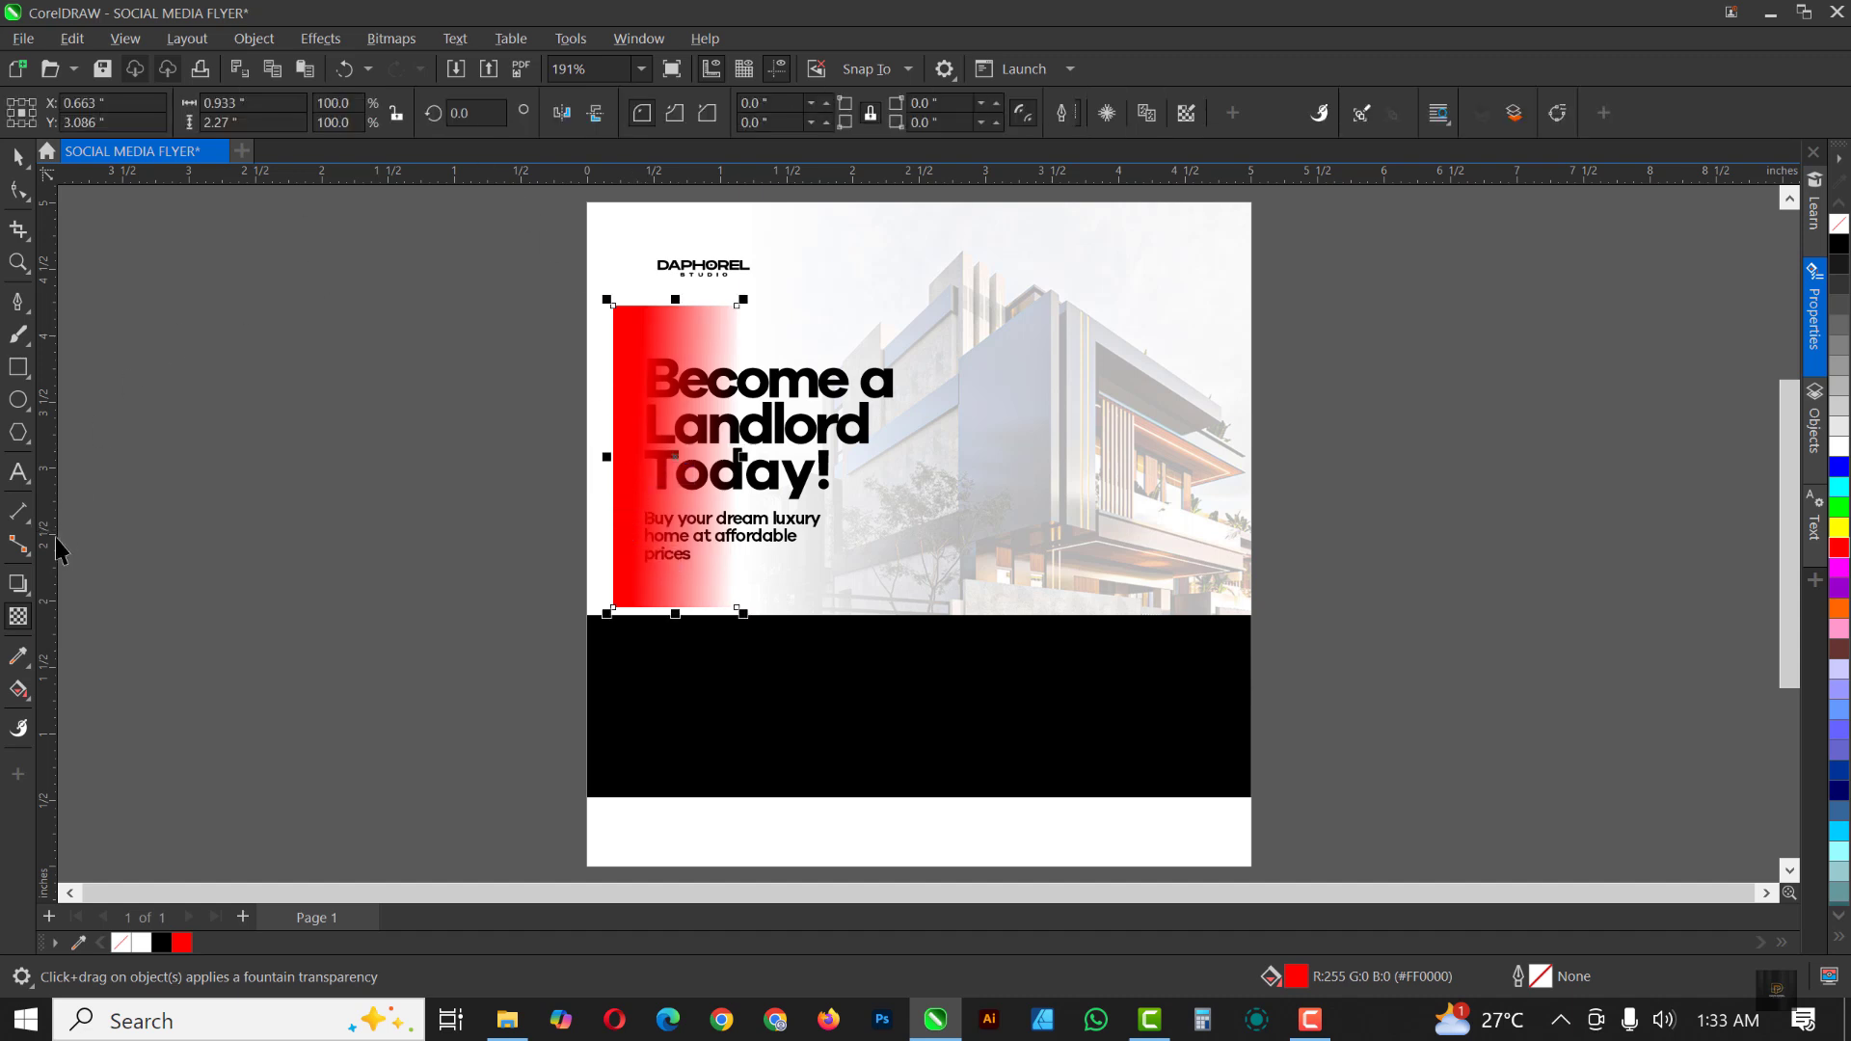
{"action": "left_click", "coordinate": [20, 619]}
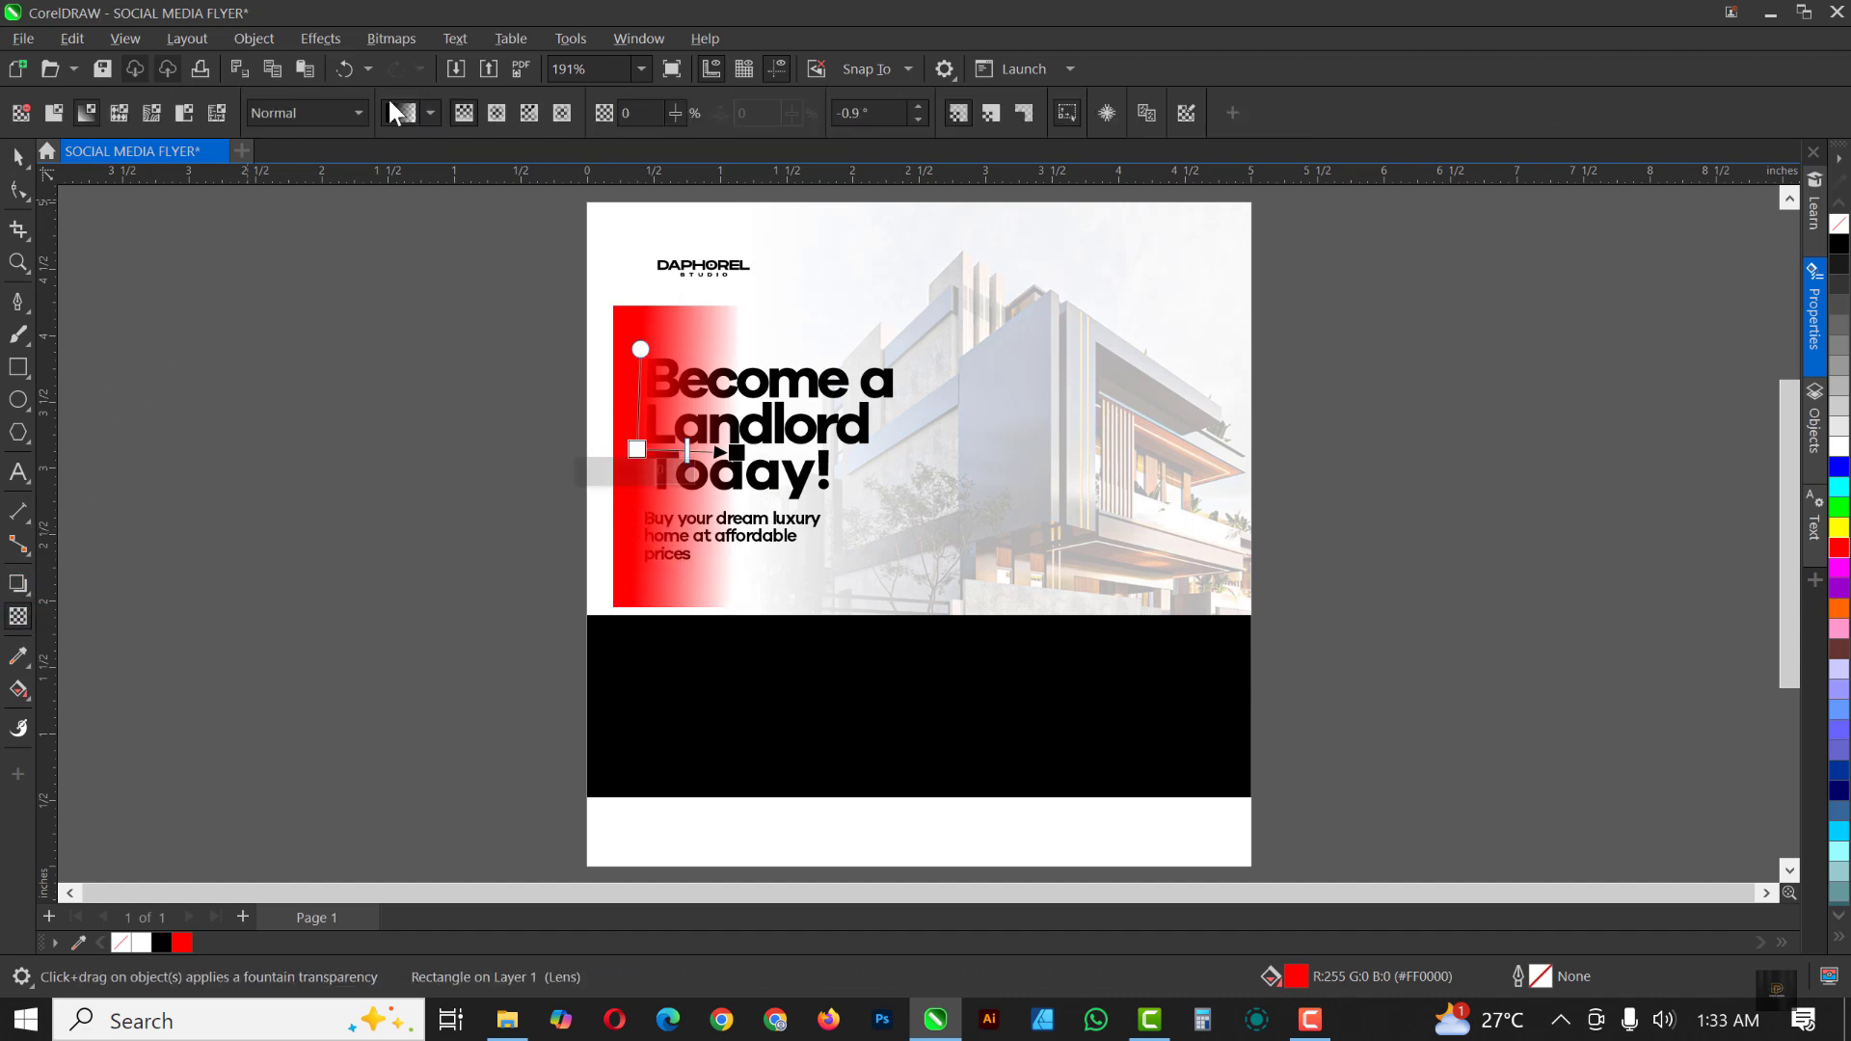
{"action": "left_click", "coordinate": [355, 112]}
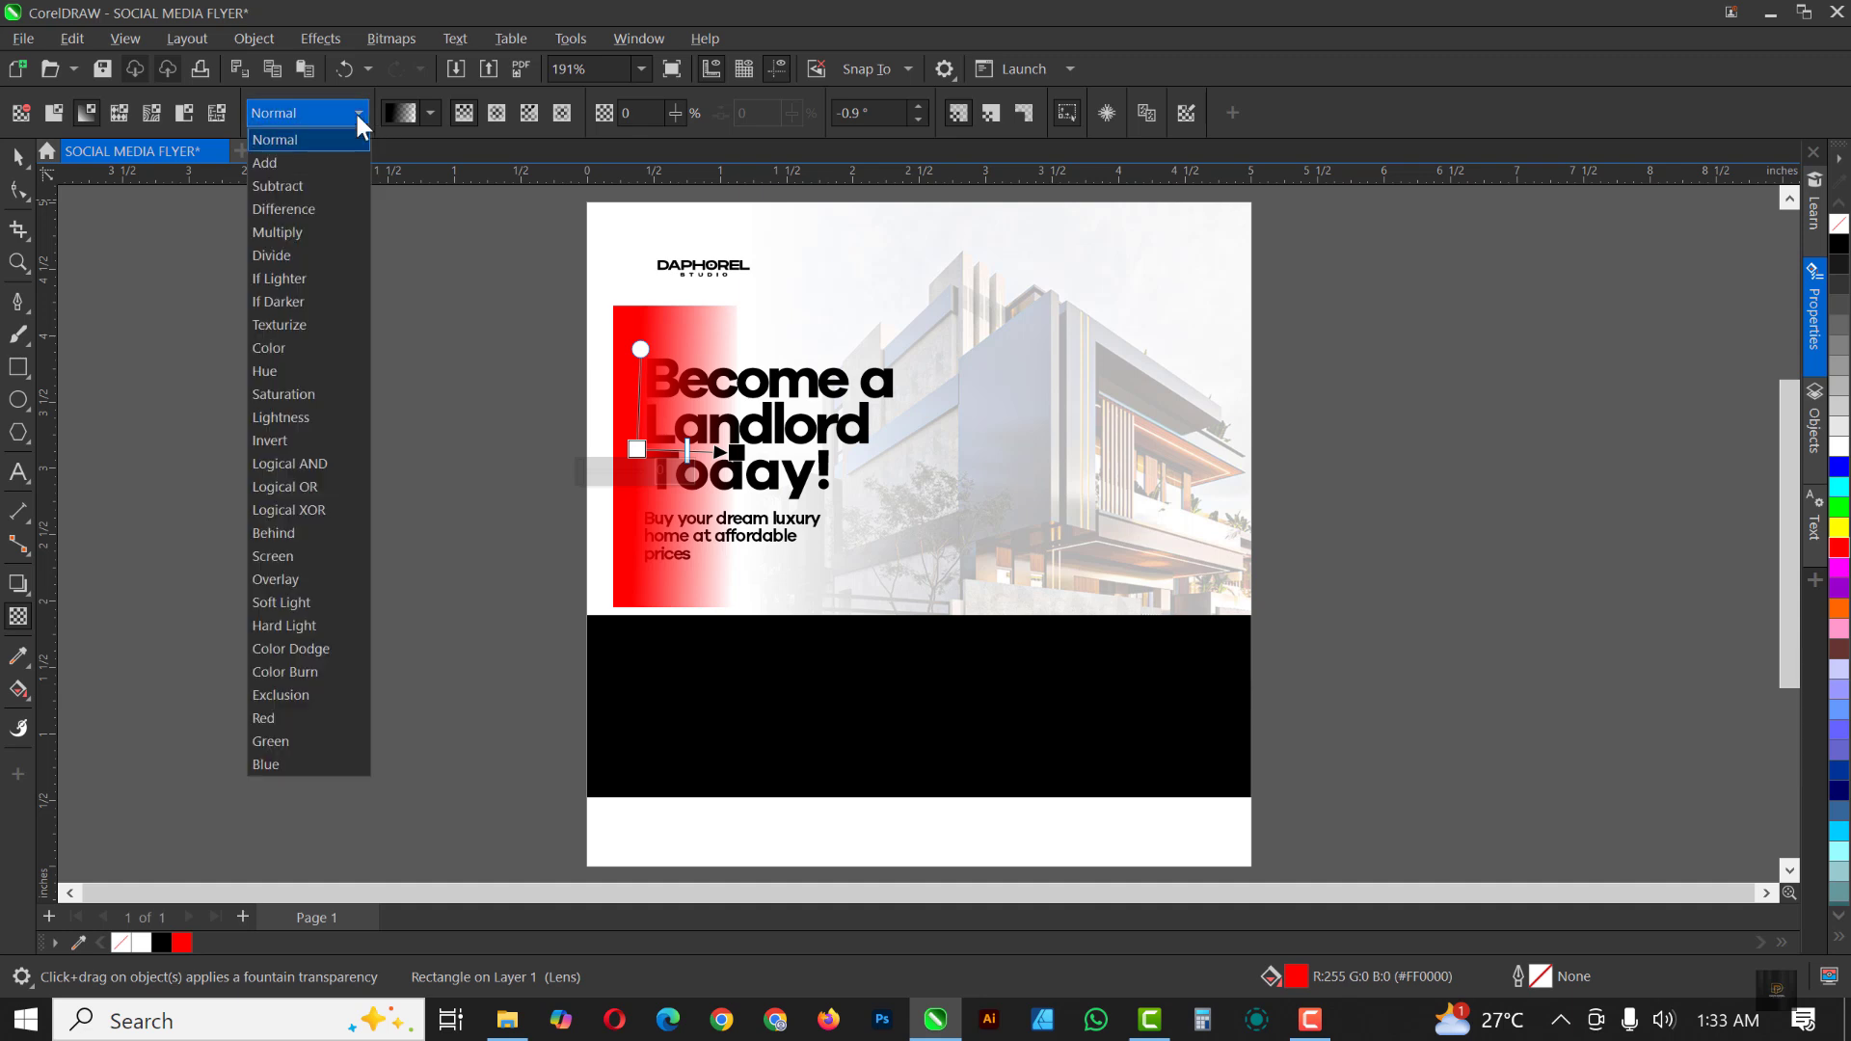
{"action": "left_click", "coordinate": [293, 554]}
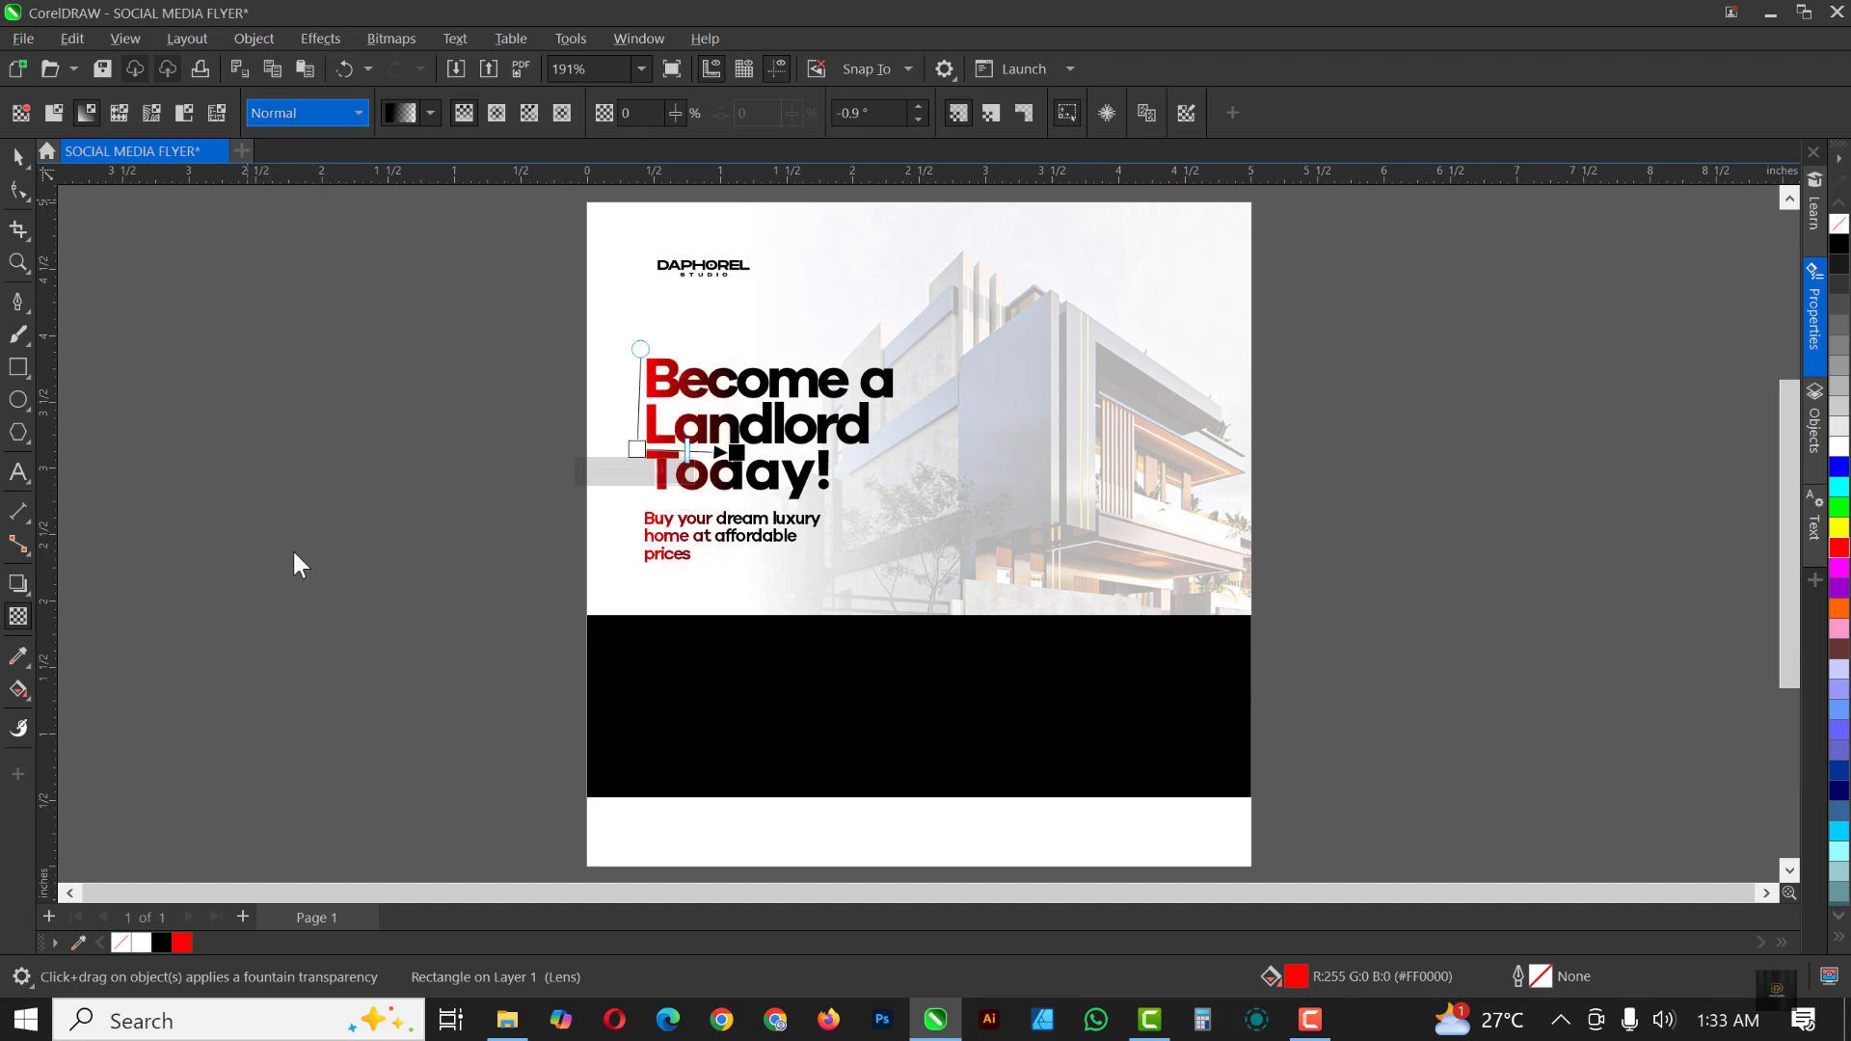
Step: Stretch the red fade rectangle wider to the right
{"action": "left_click", "coordinate": [13, 157]}
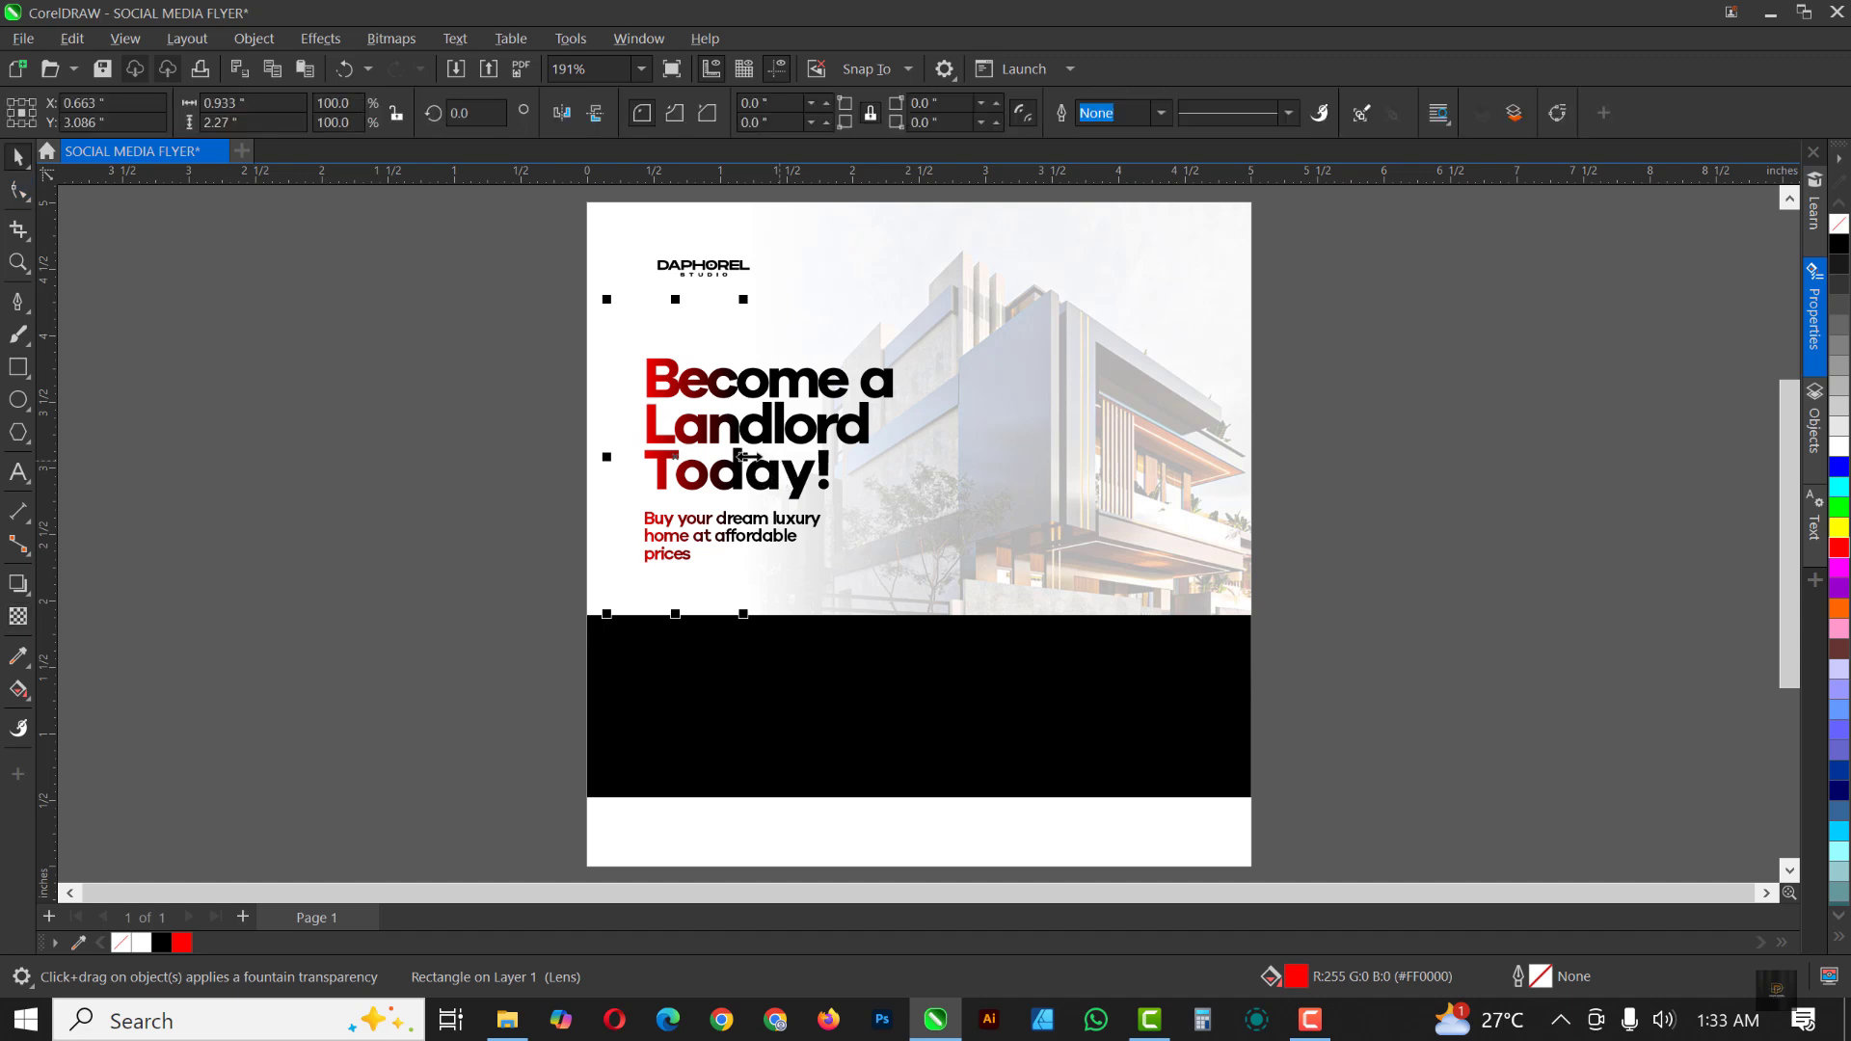
{"action": "left_click_drag", "start_coordinate": [755, 462], "coordinate": [797, 459]}
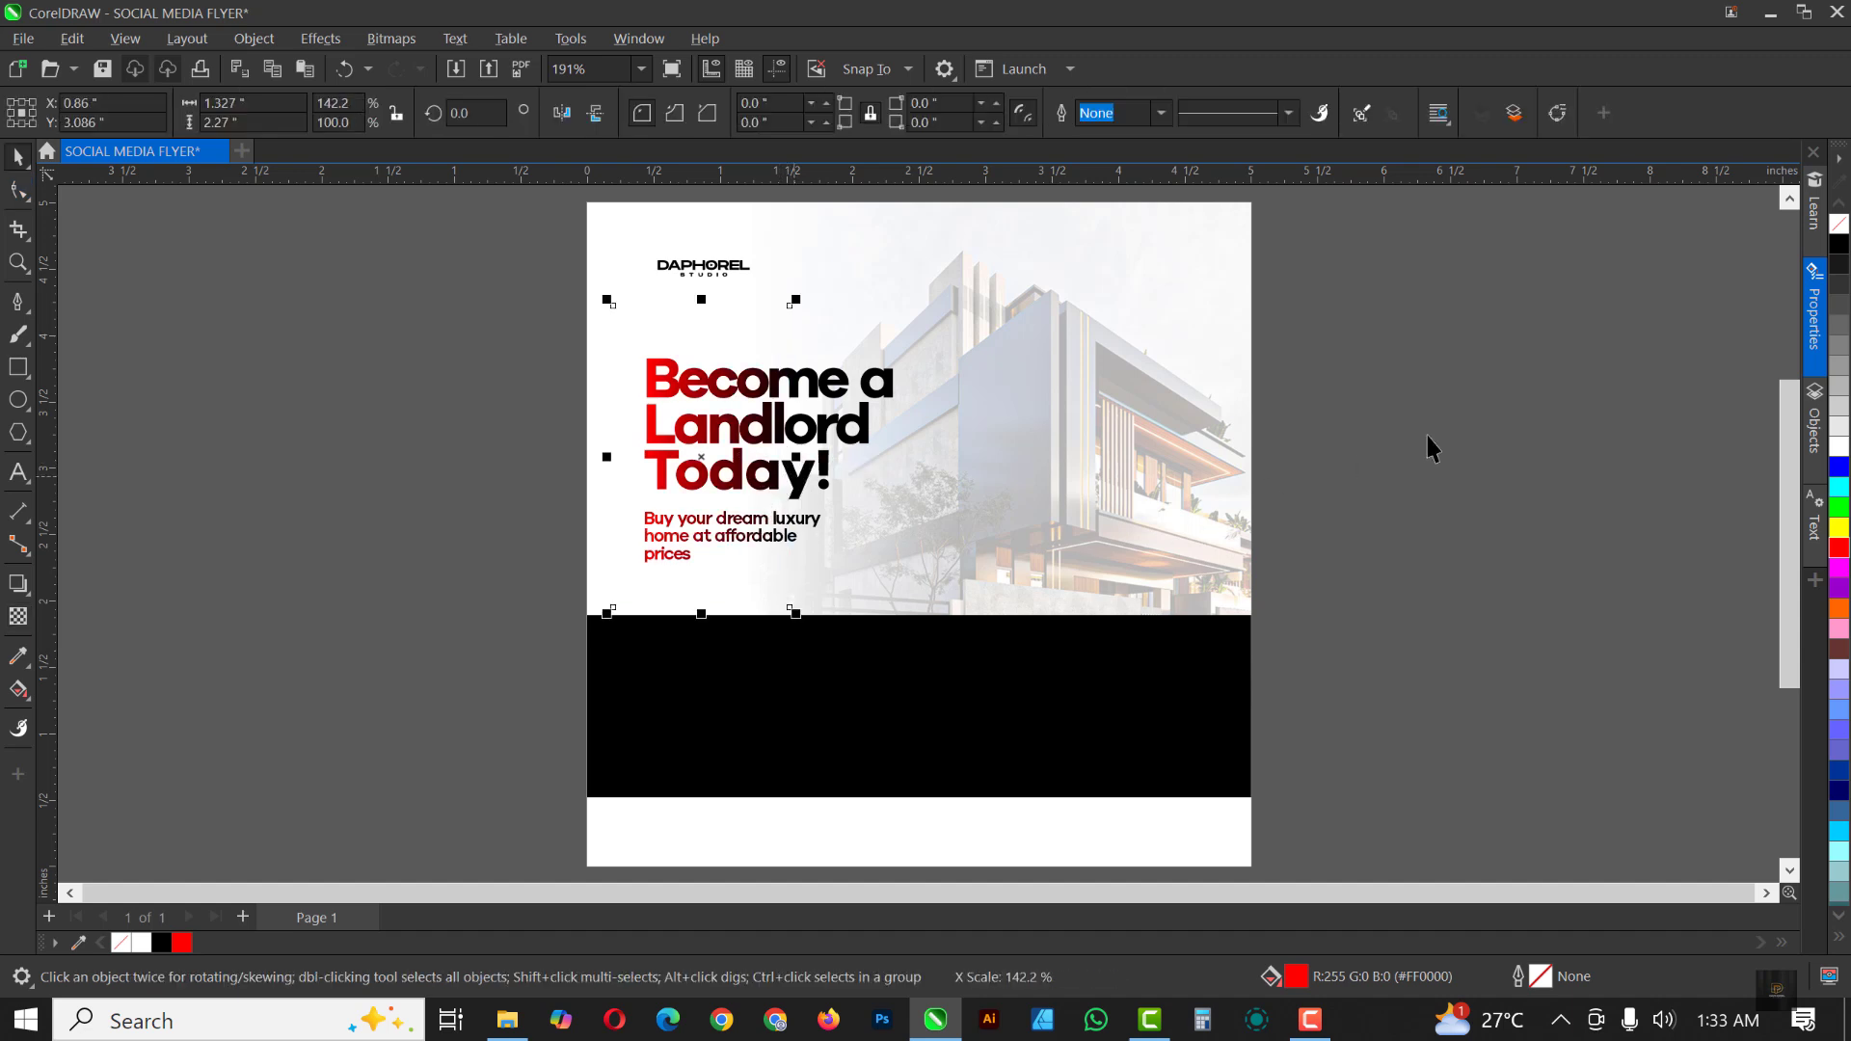
{"action": "left_click", "coordinate": [1457, 406]}
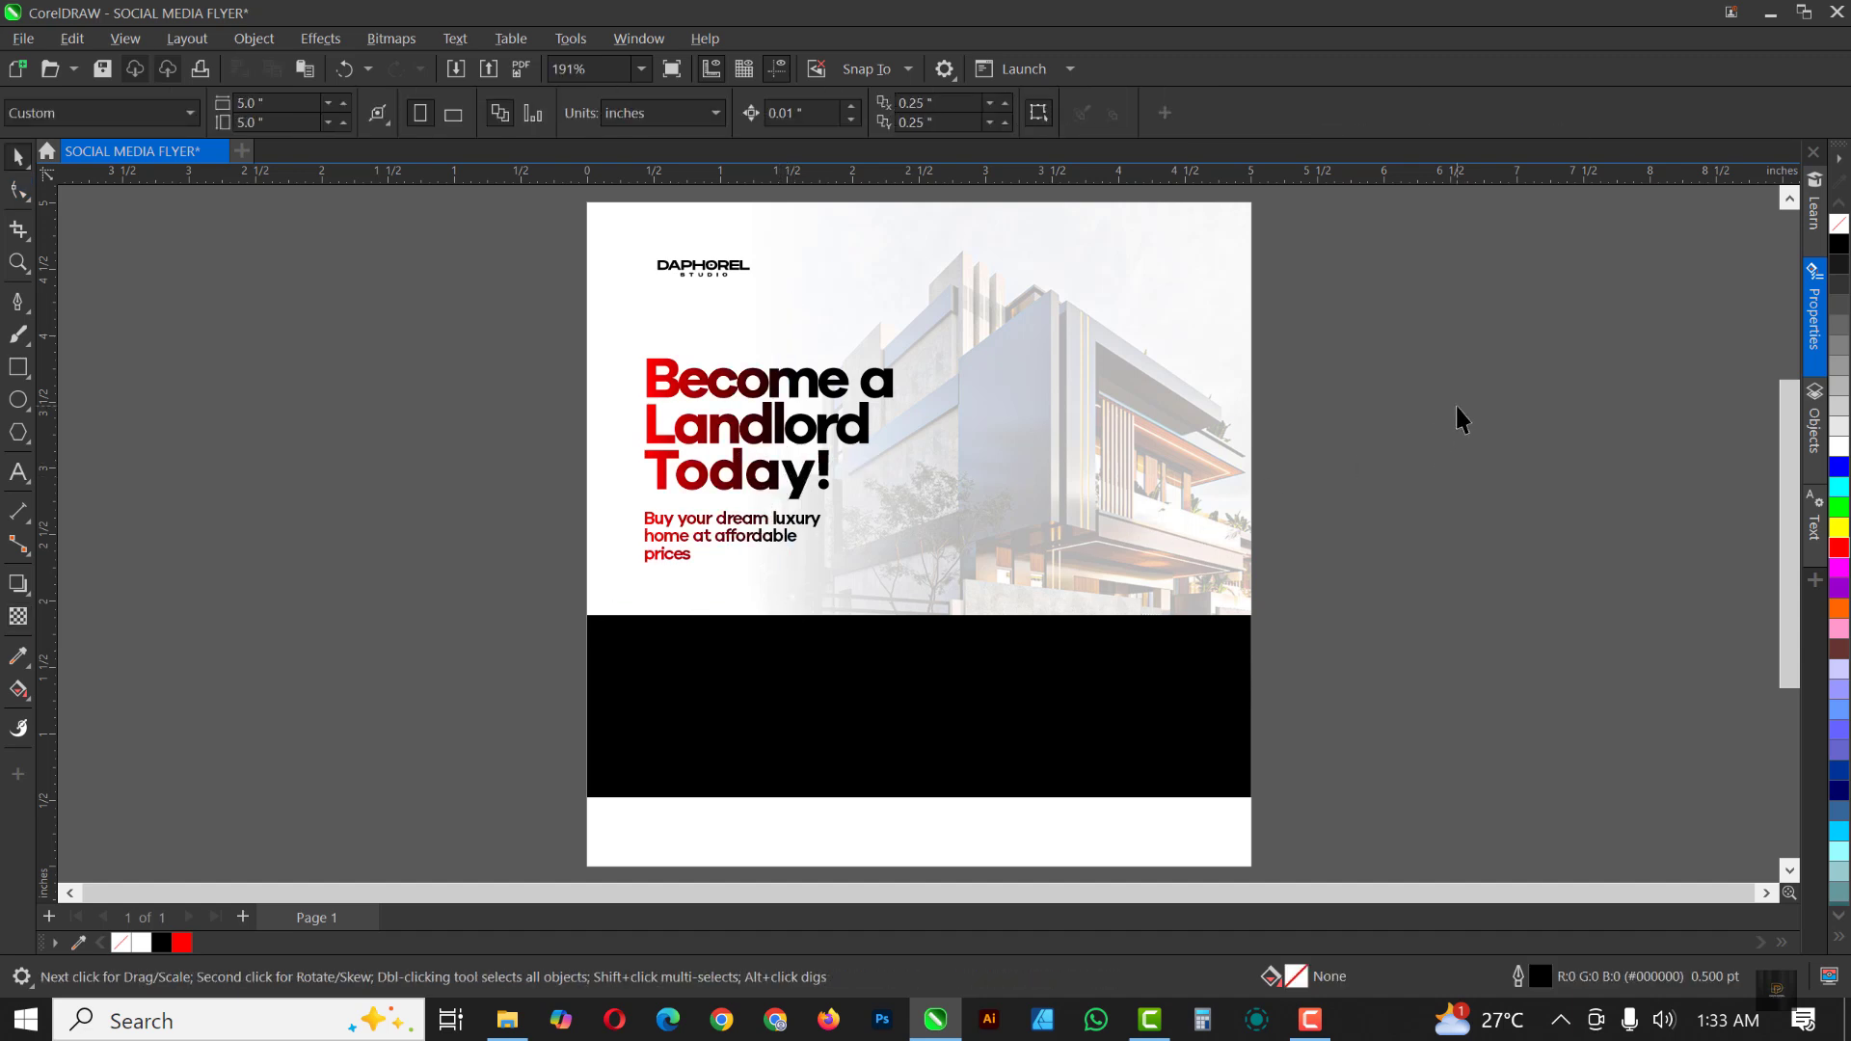
Step: Fill the bottom band with a fountain fill, black at the left fading to red on the right
{"action": "left_click", "coordinate": [813, 706]}
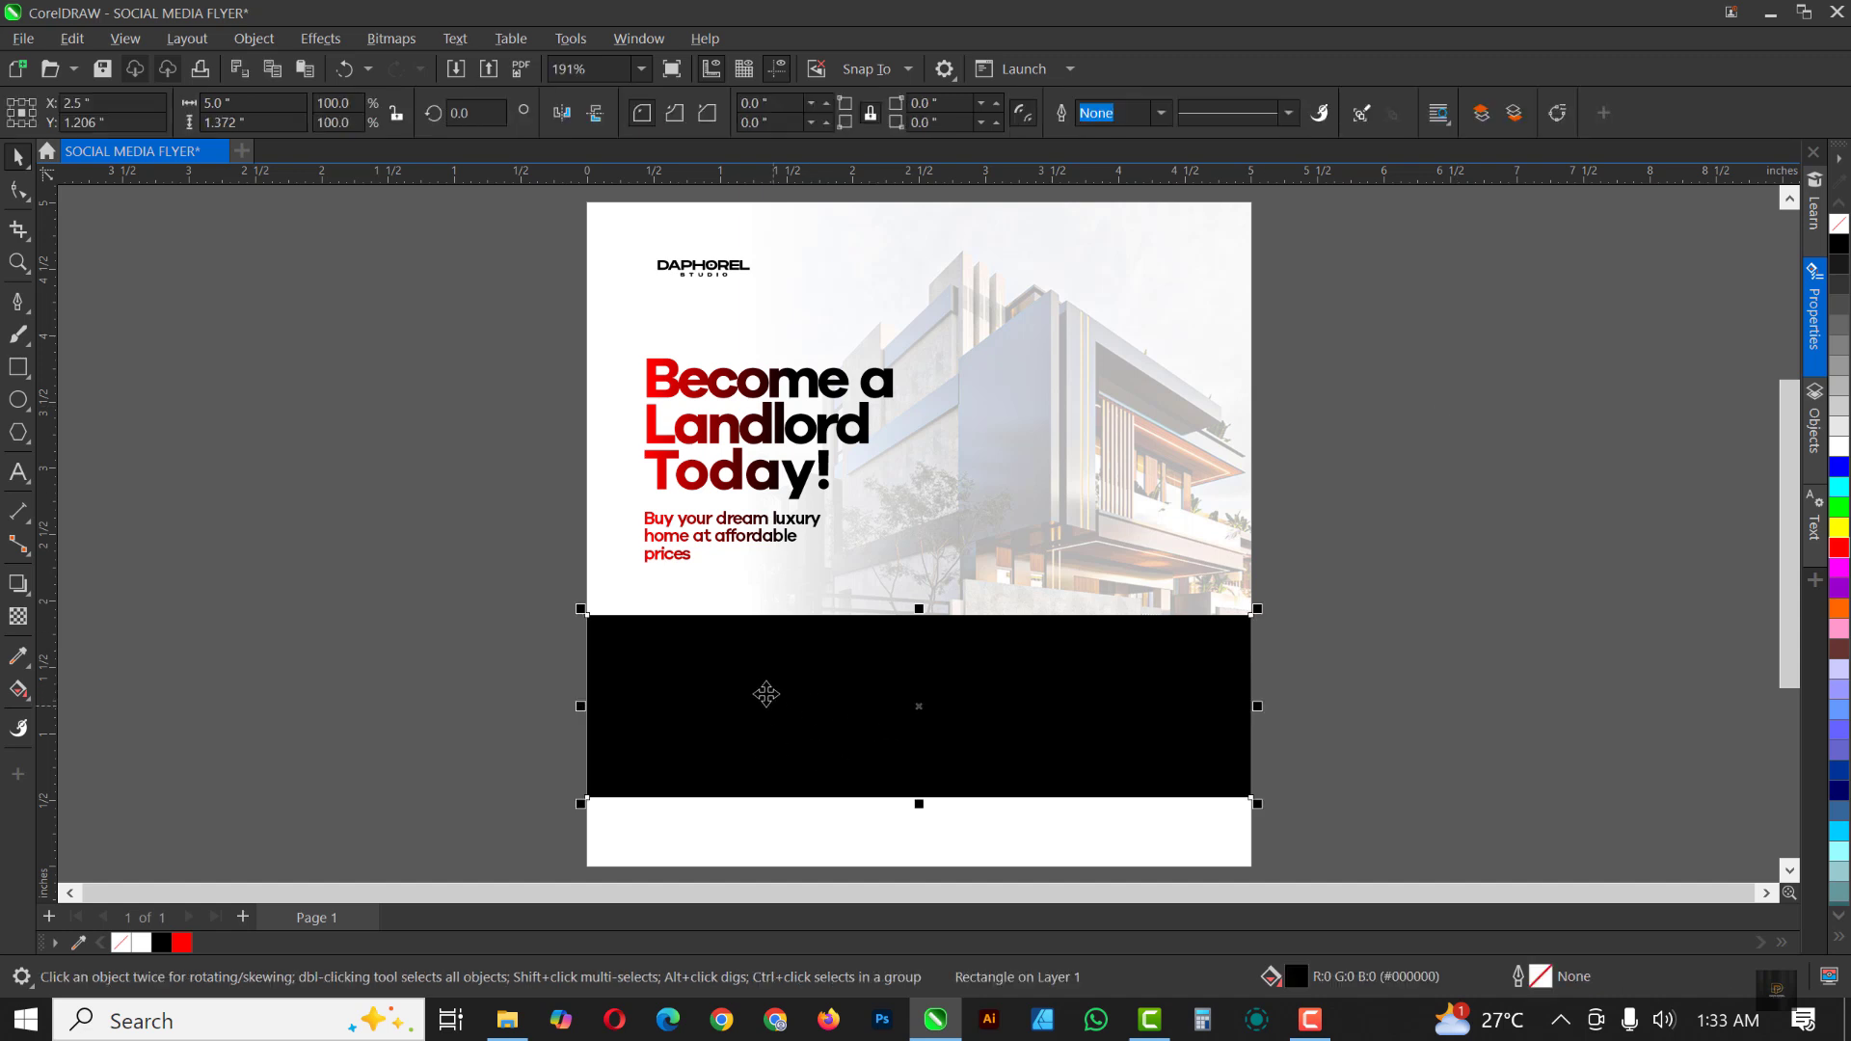
{"action": "key", "text": "g"}
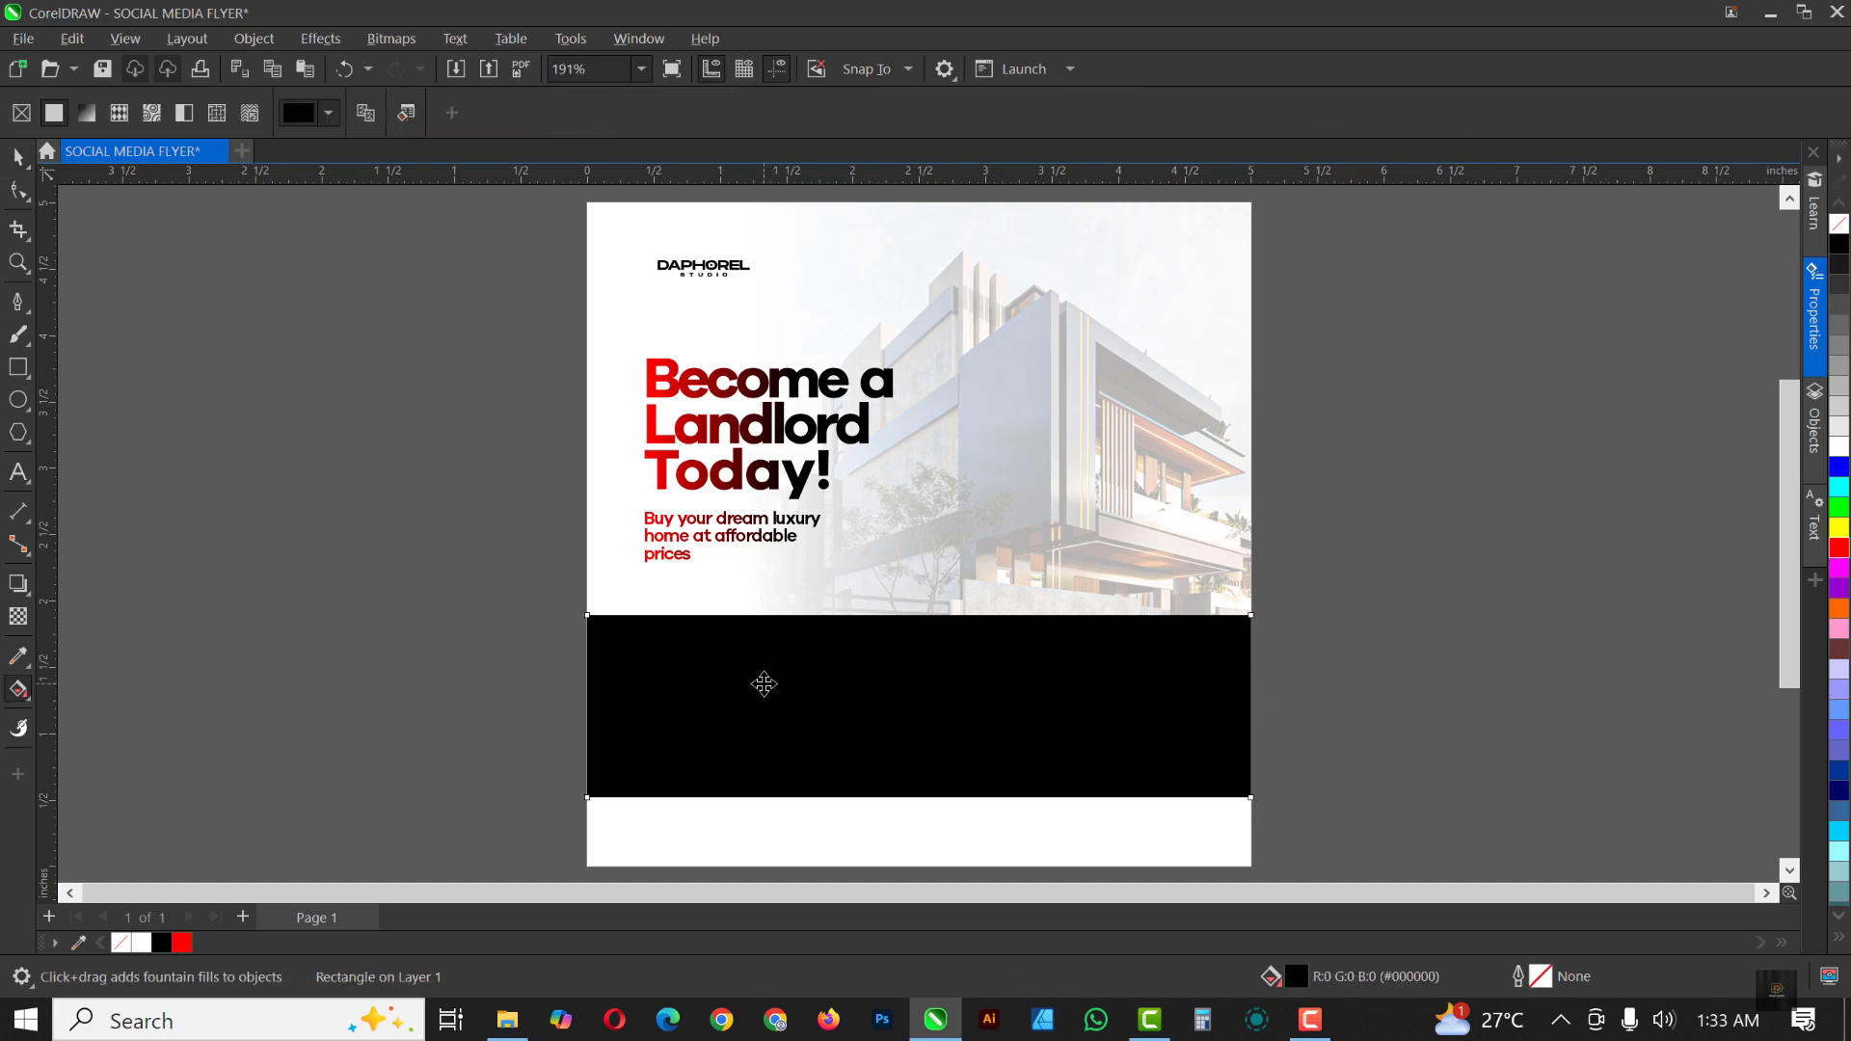
{"action": "left_click", "coordinate": [16, 692]}
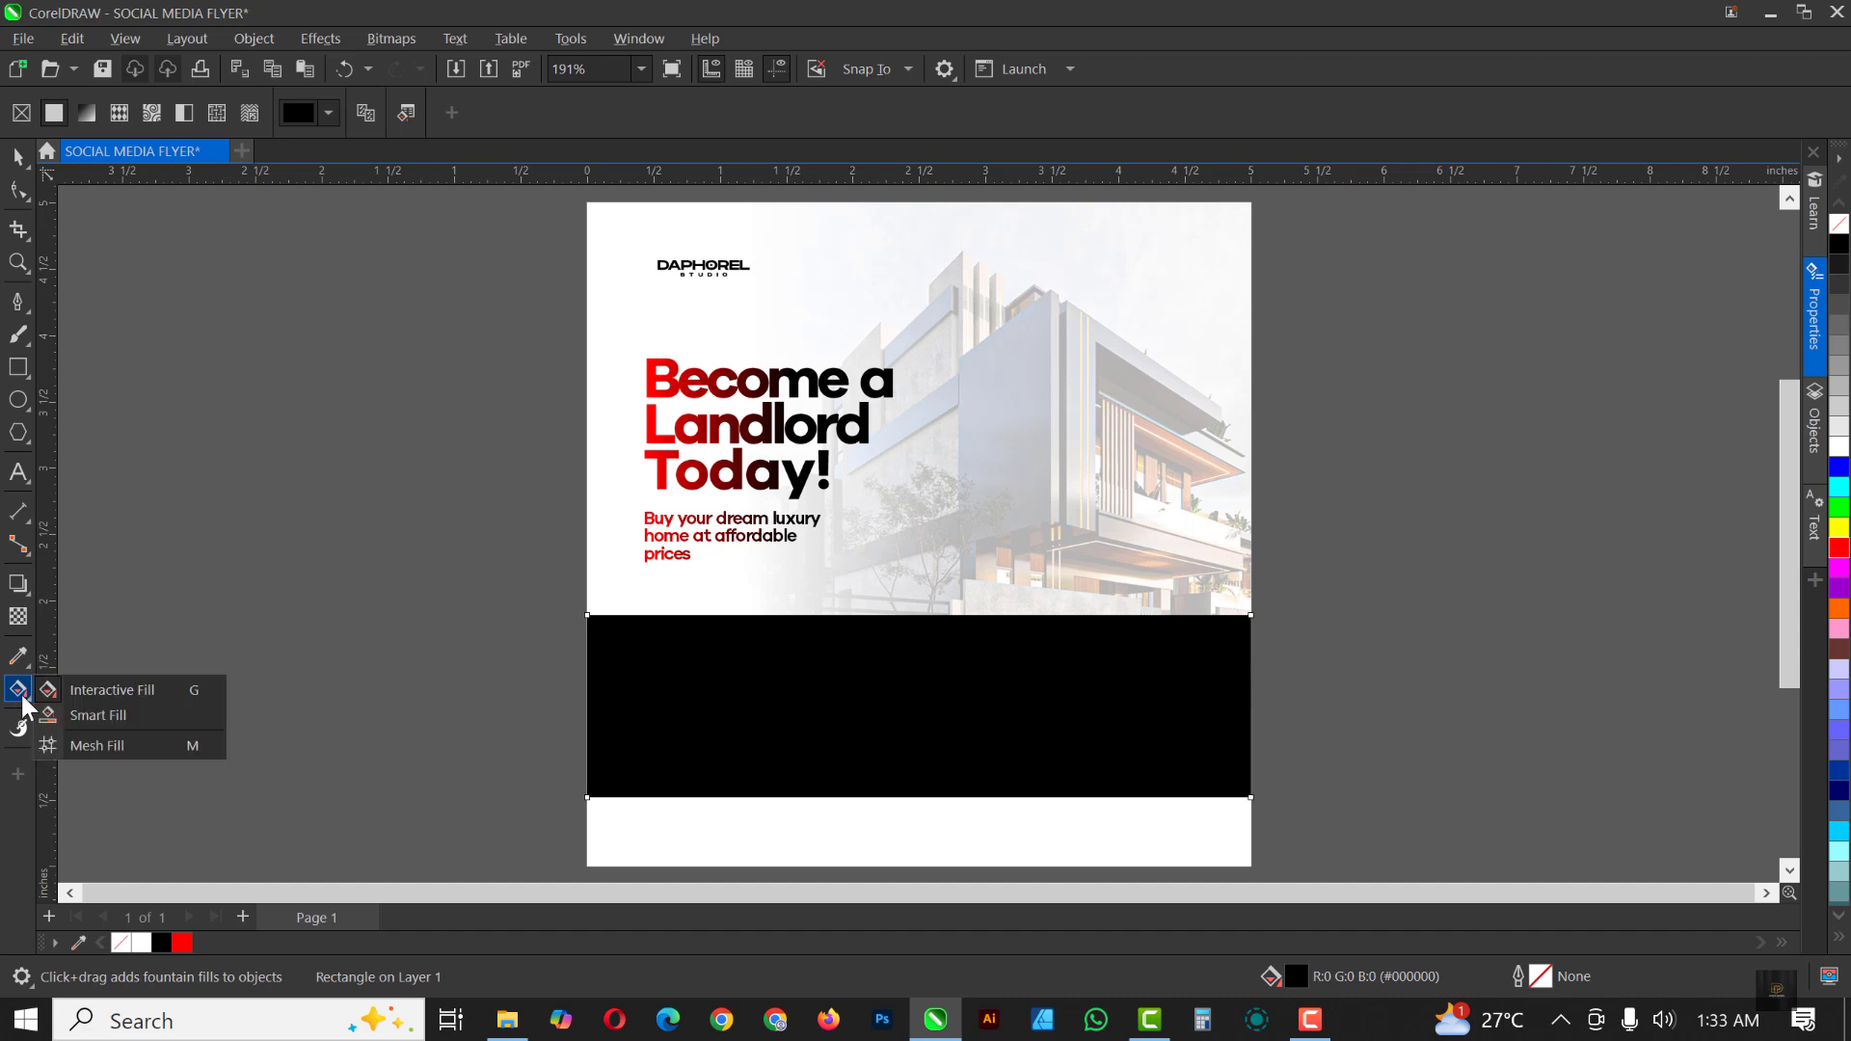
{"action": "left_click", "coordinate": [92, 690]}
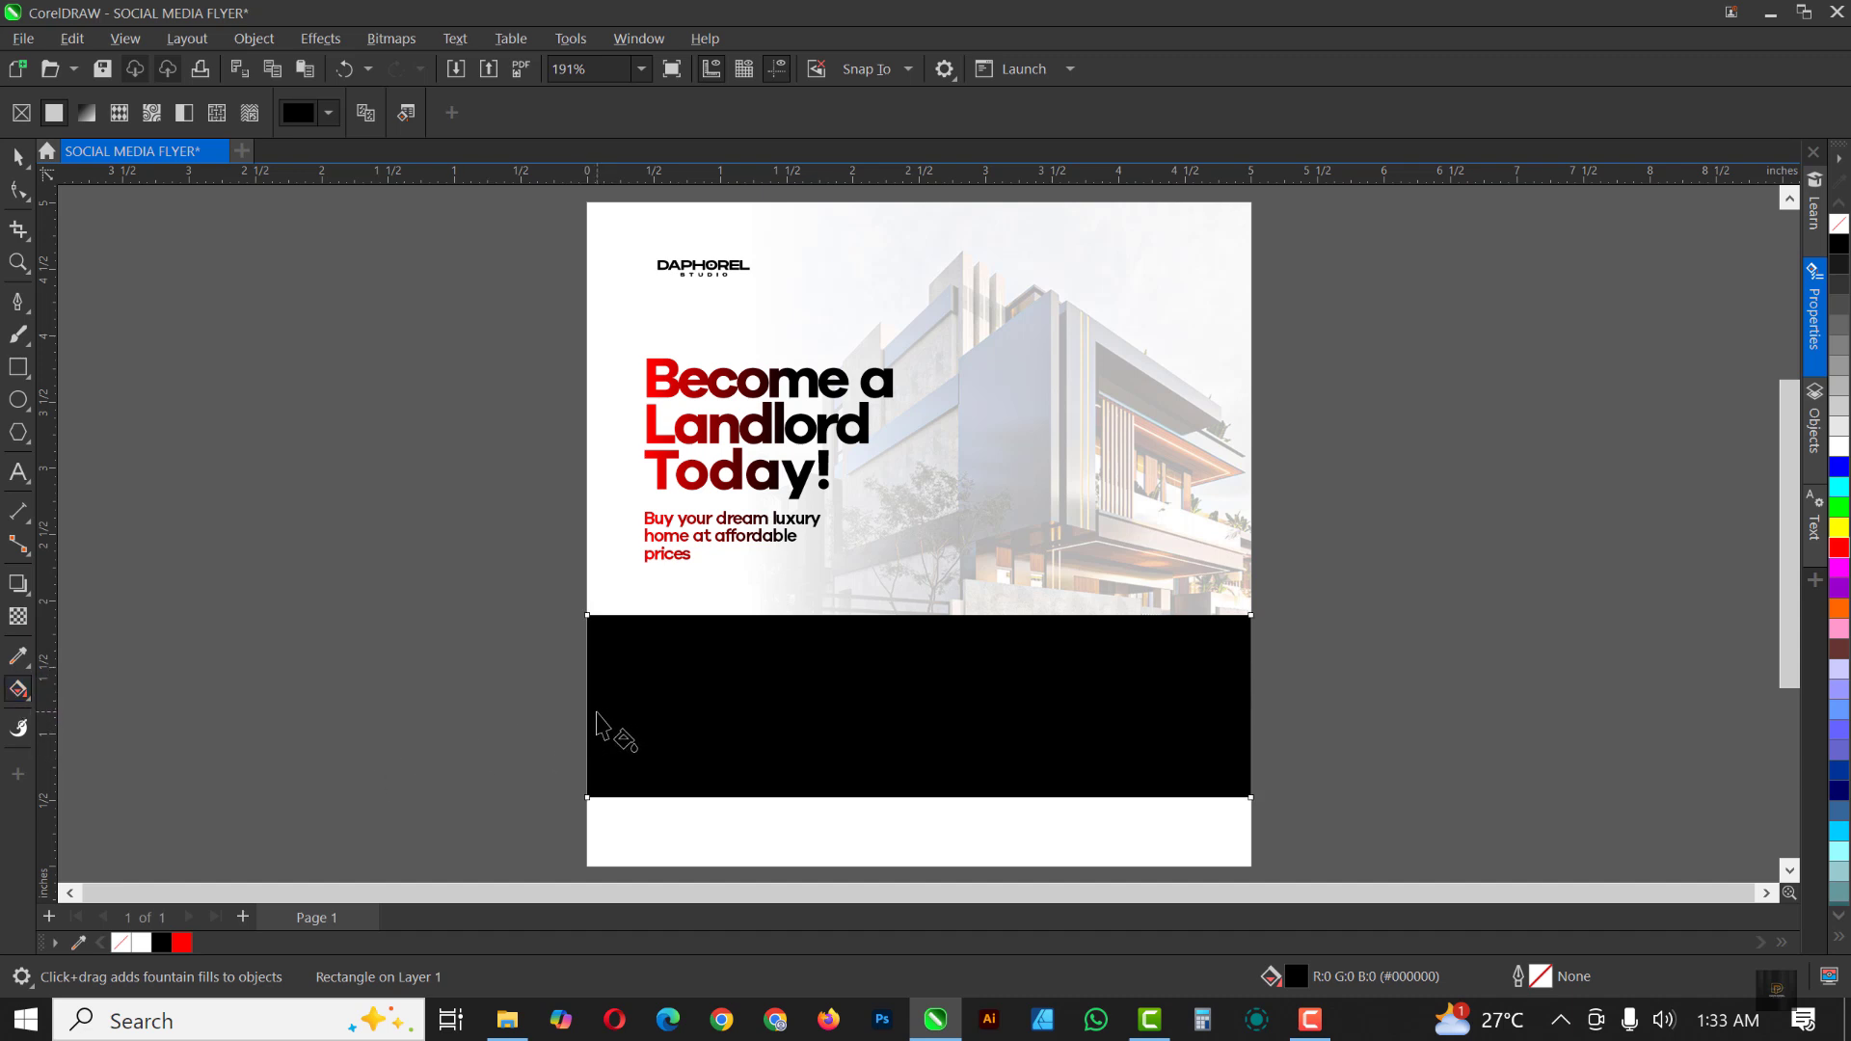
{"action": "left_click_drag", "start_coordinate": [595, 712], "coordinate": [1152, 711]}
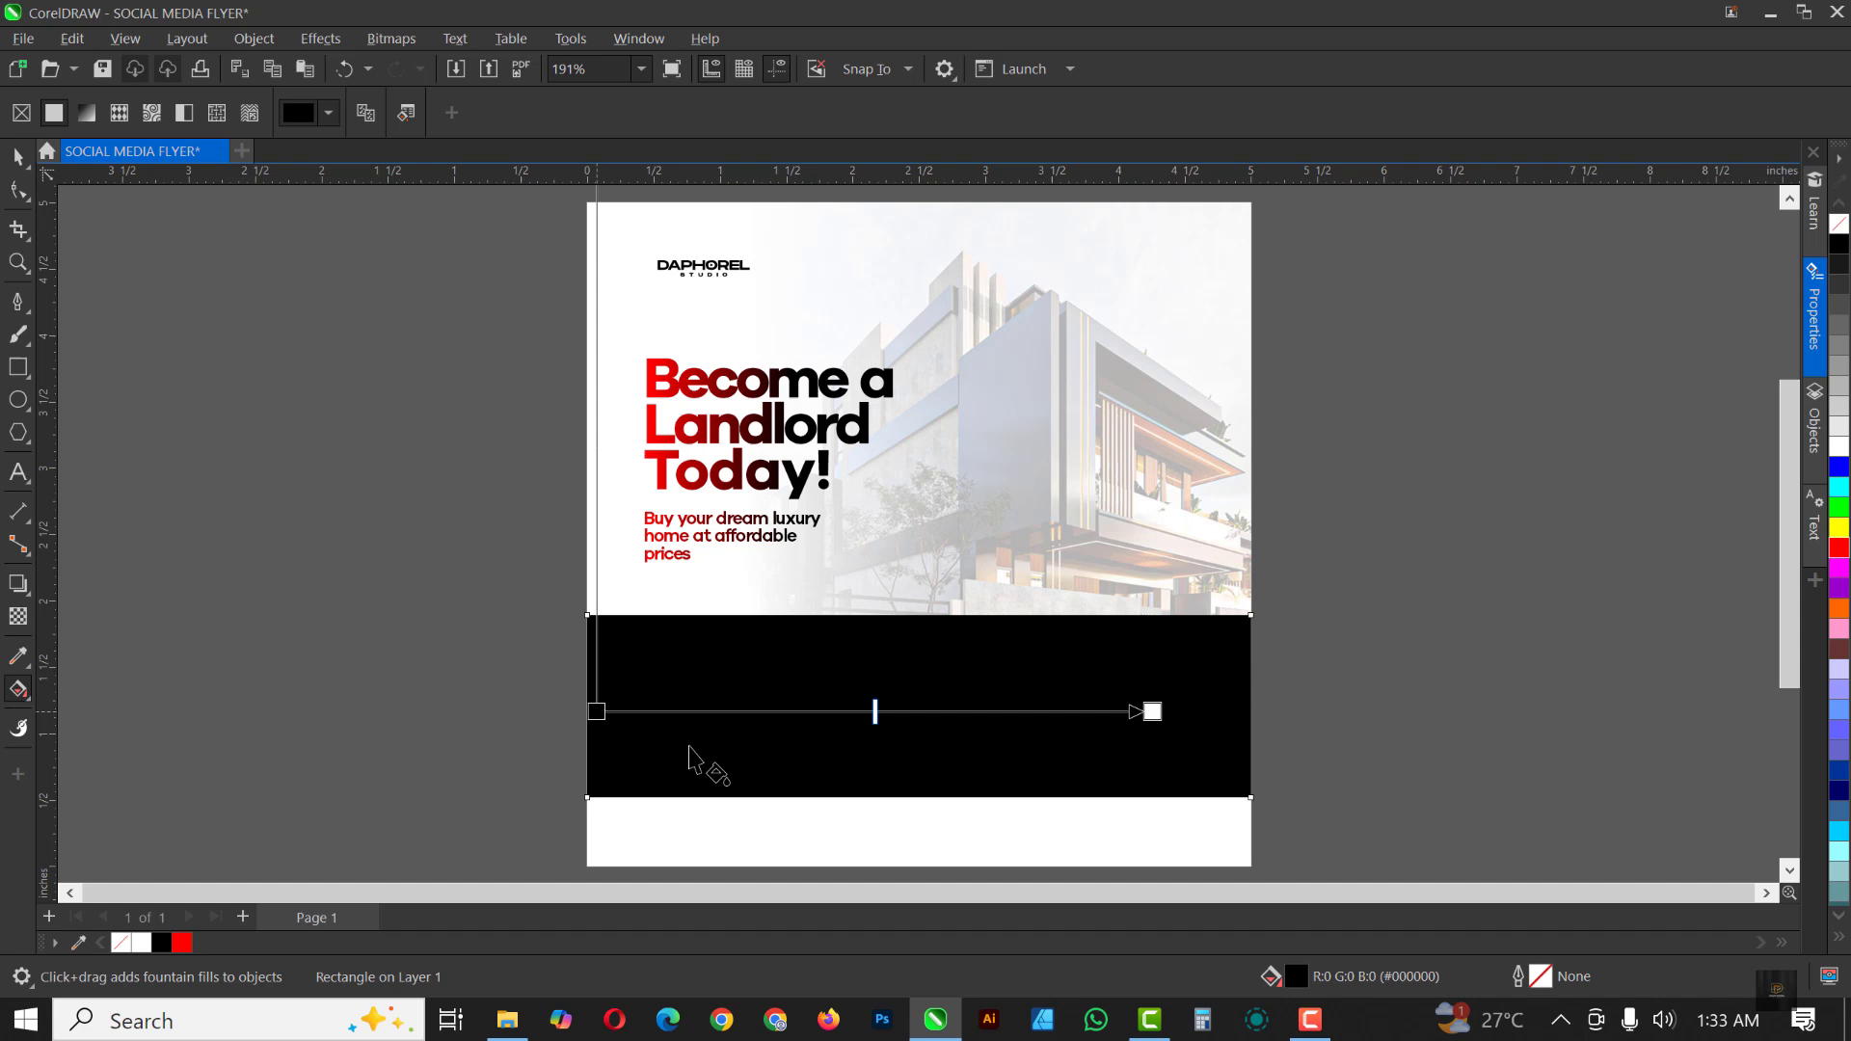
{"action": "left_click", "coordinate": [1840, 550]}
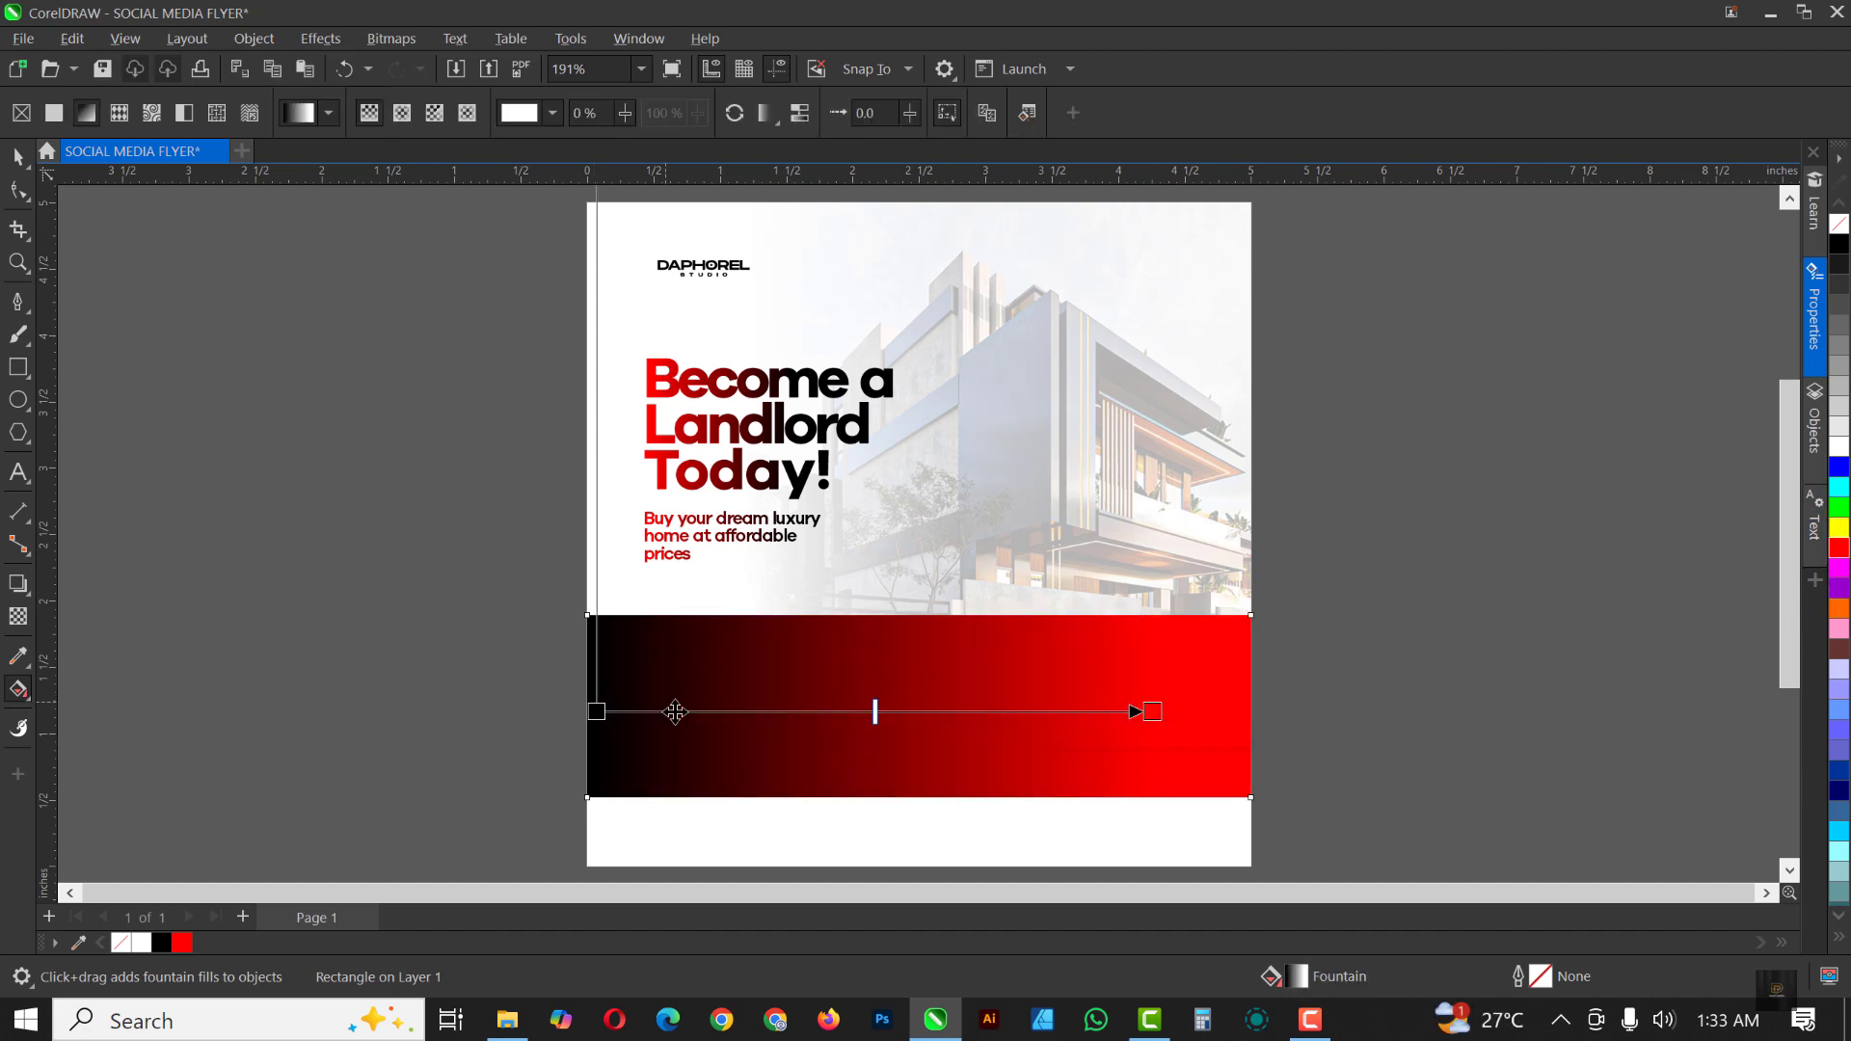
{"action": "left_click_drag", "start_coordinate": [748, 713], "coordinate": [1070, 725]}
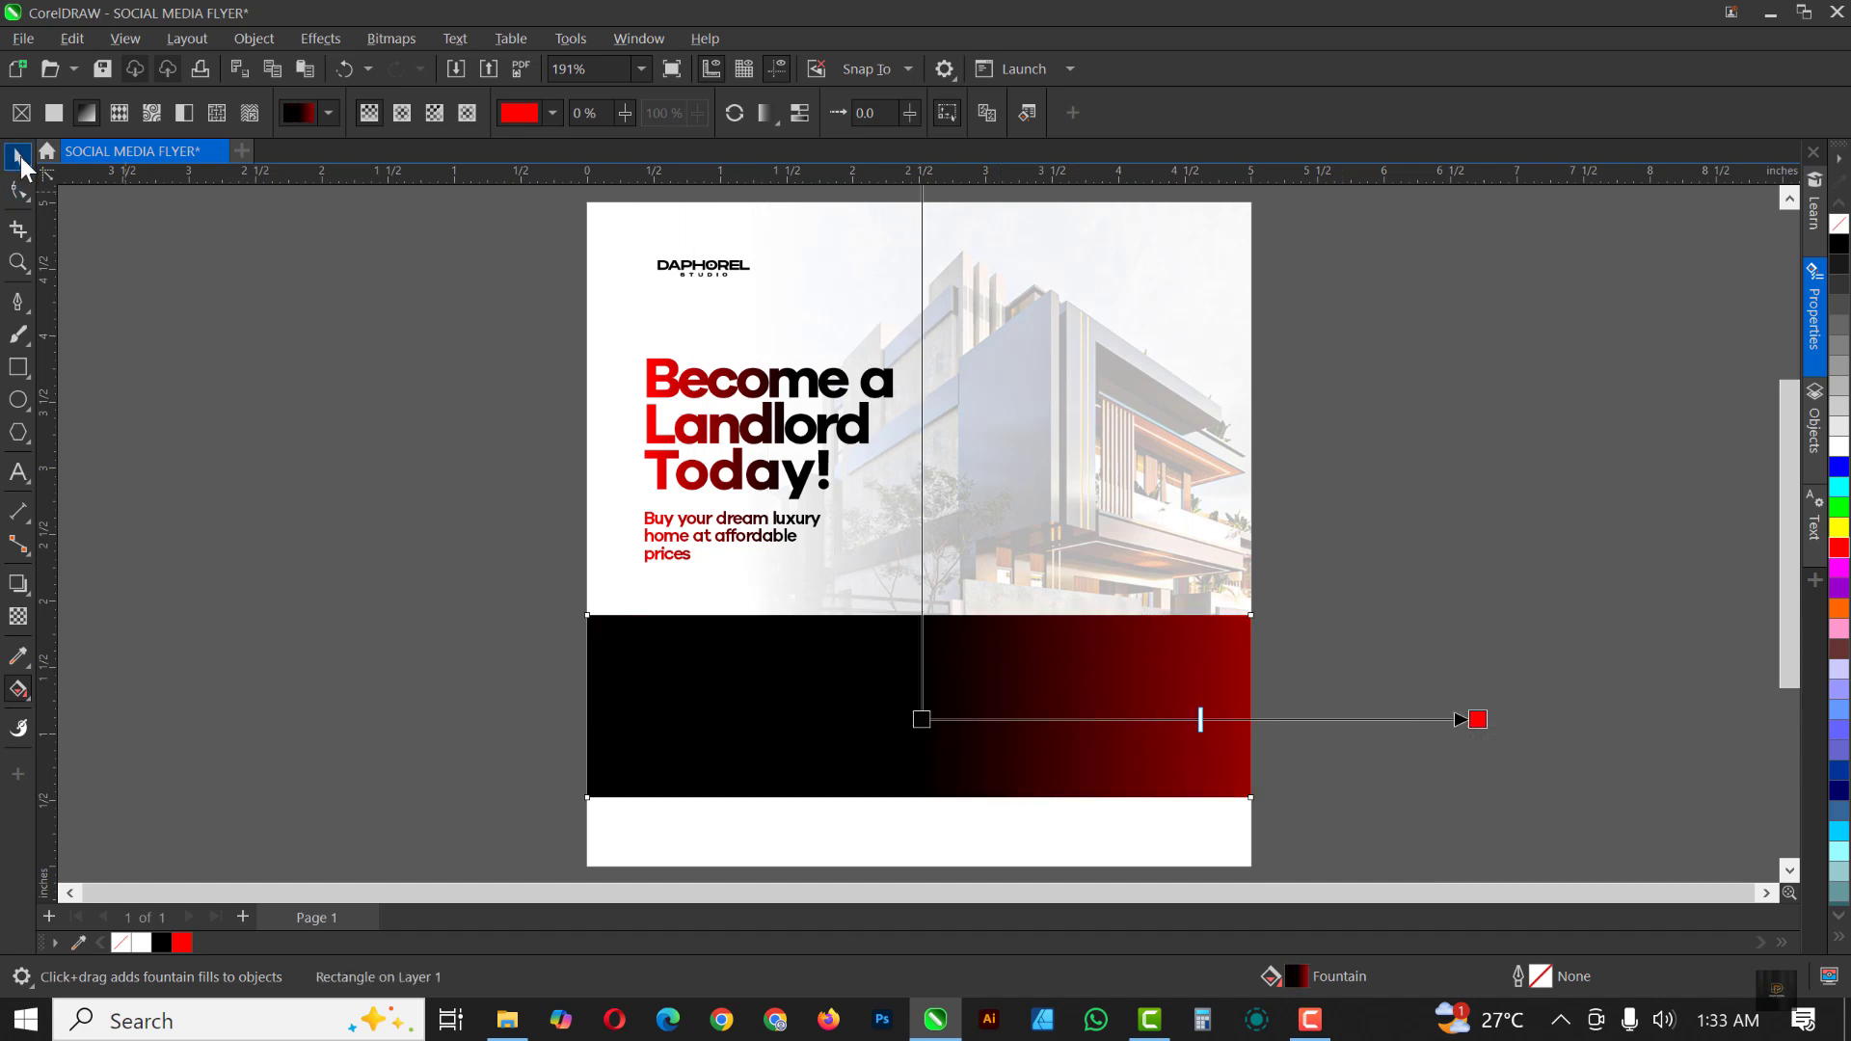
{"action": "left_click", "coordinate": [203, 419]}
{"action": "key", "text": "space"}
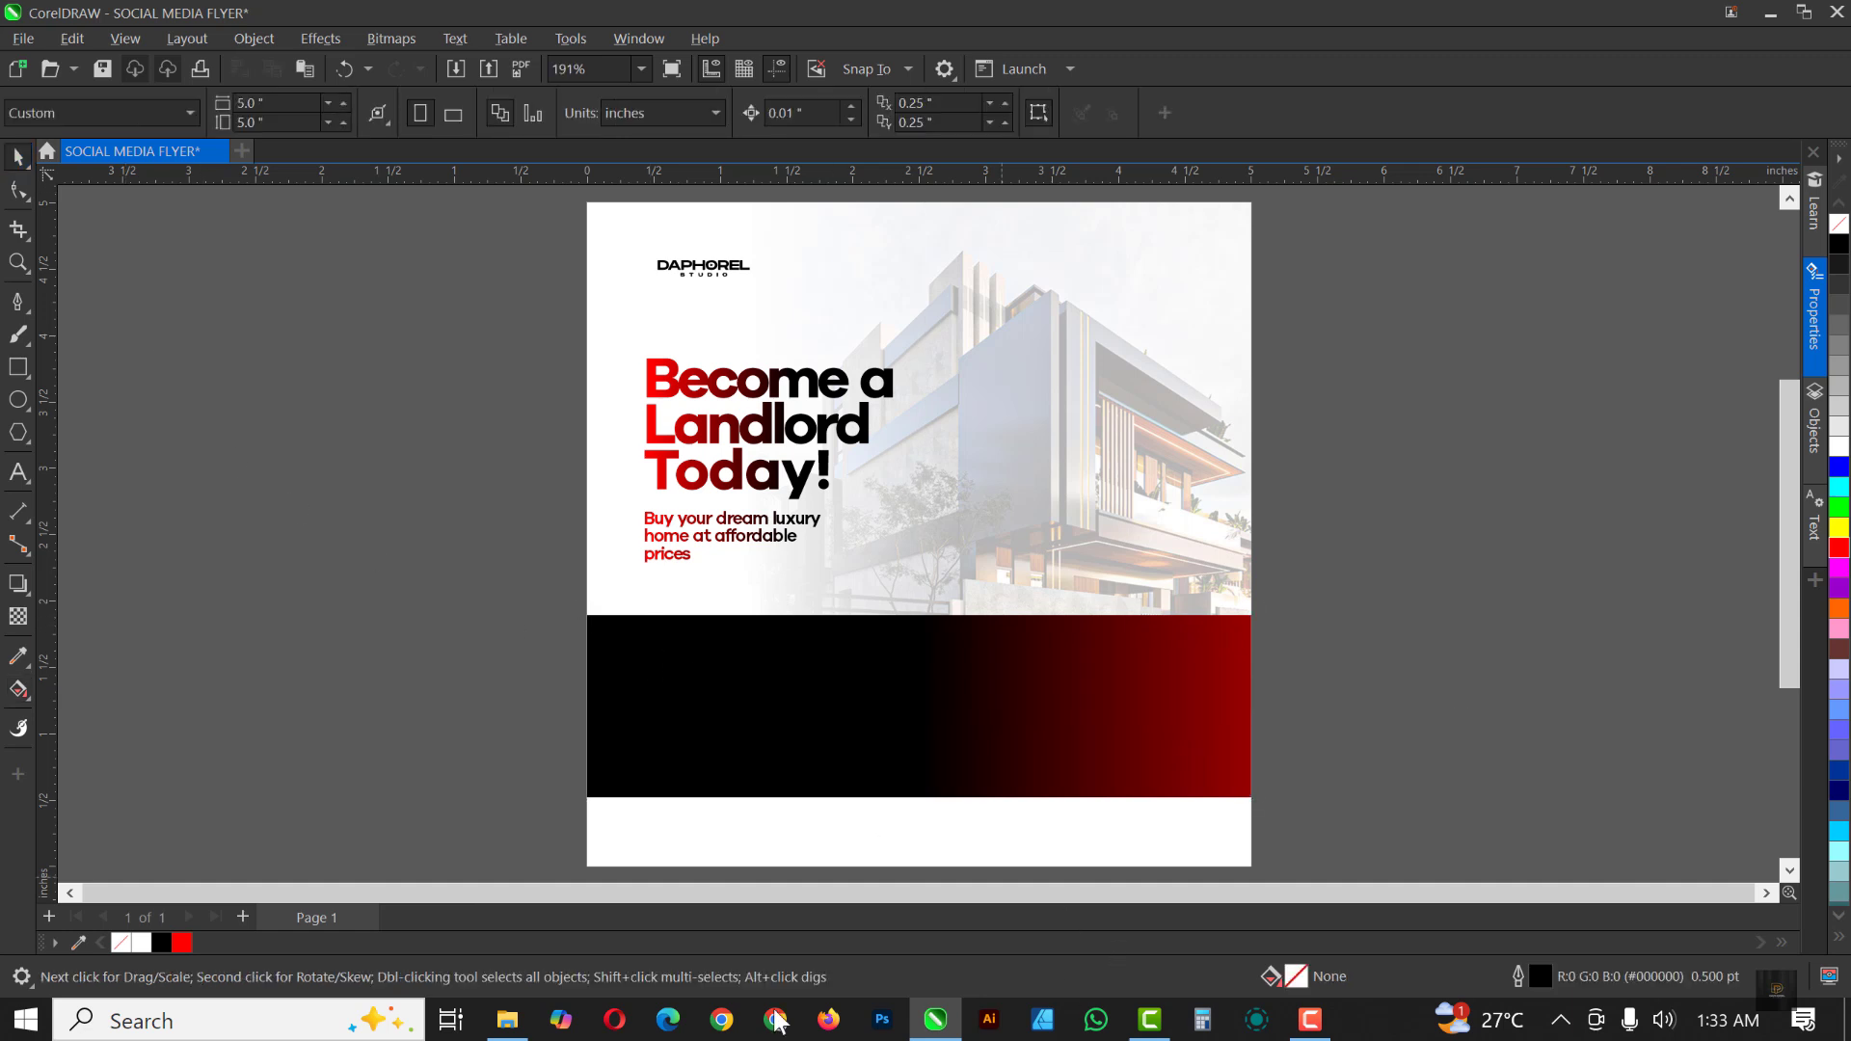
Step: Drag surprised-man-with-small-house from the REAL ESTATE FLYER folder onto the CorelDRAW canvas
{"action": "left_click", "coordinate": [507, 1020]}
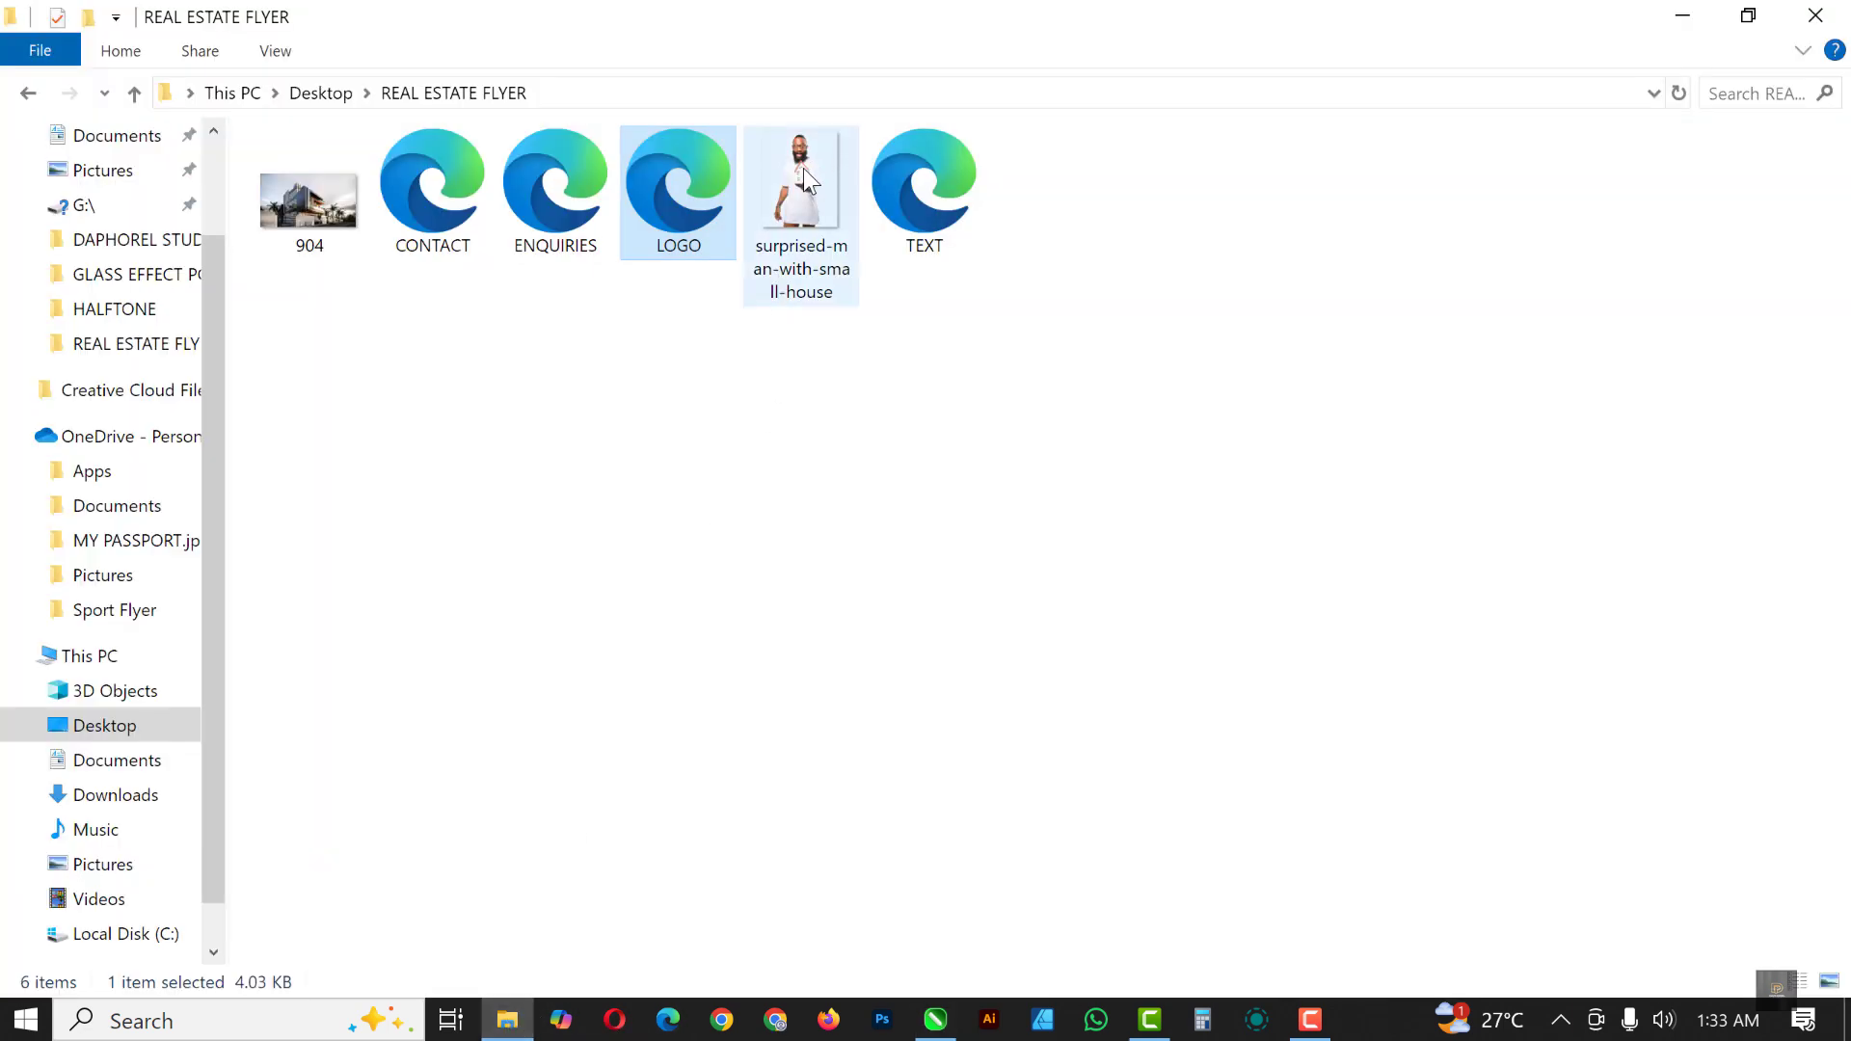
{"action": "left_click_drag", "start_coordinate": [802, 170], "coordinate": [761, 469]}
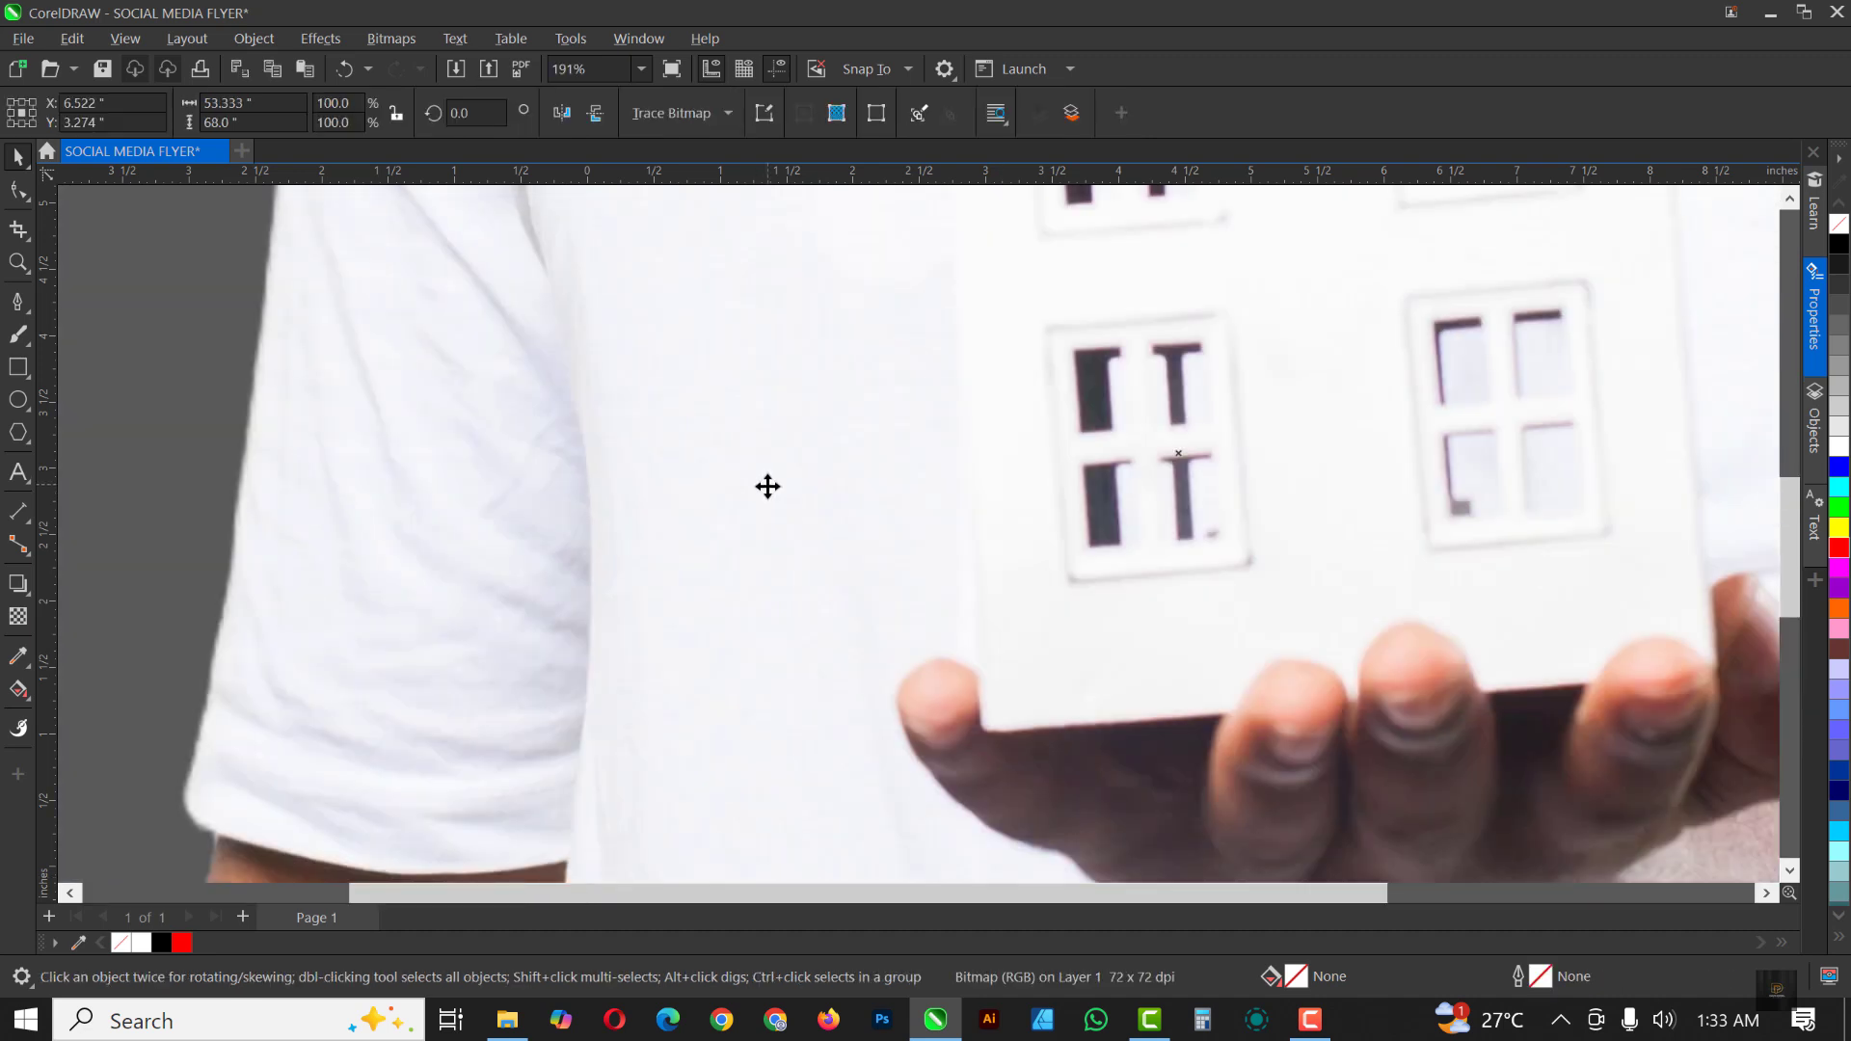
Step: Scale the man photo to about 8% (4.307 x 5.491 in) and place it on the flyer's right
{"action": "scroll", "coordinate": [767, 486], "scroll_direction": "down", "scroll_amount": 6}
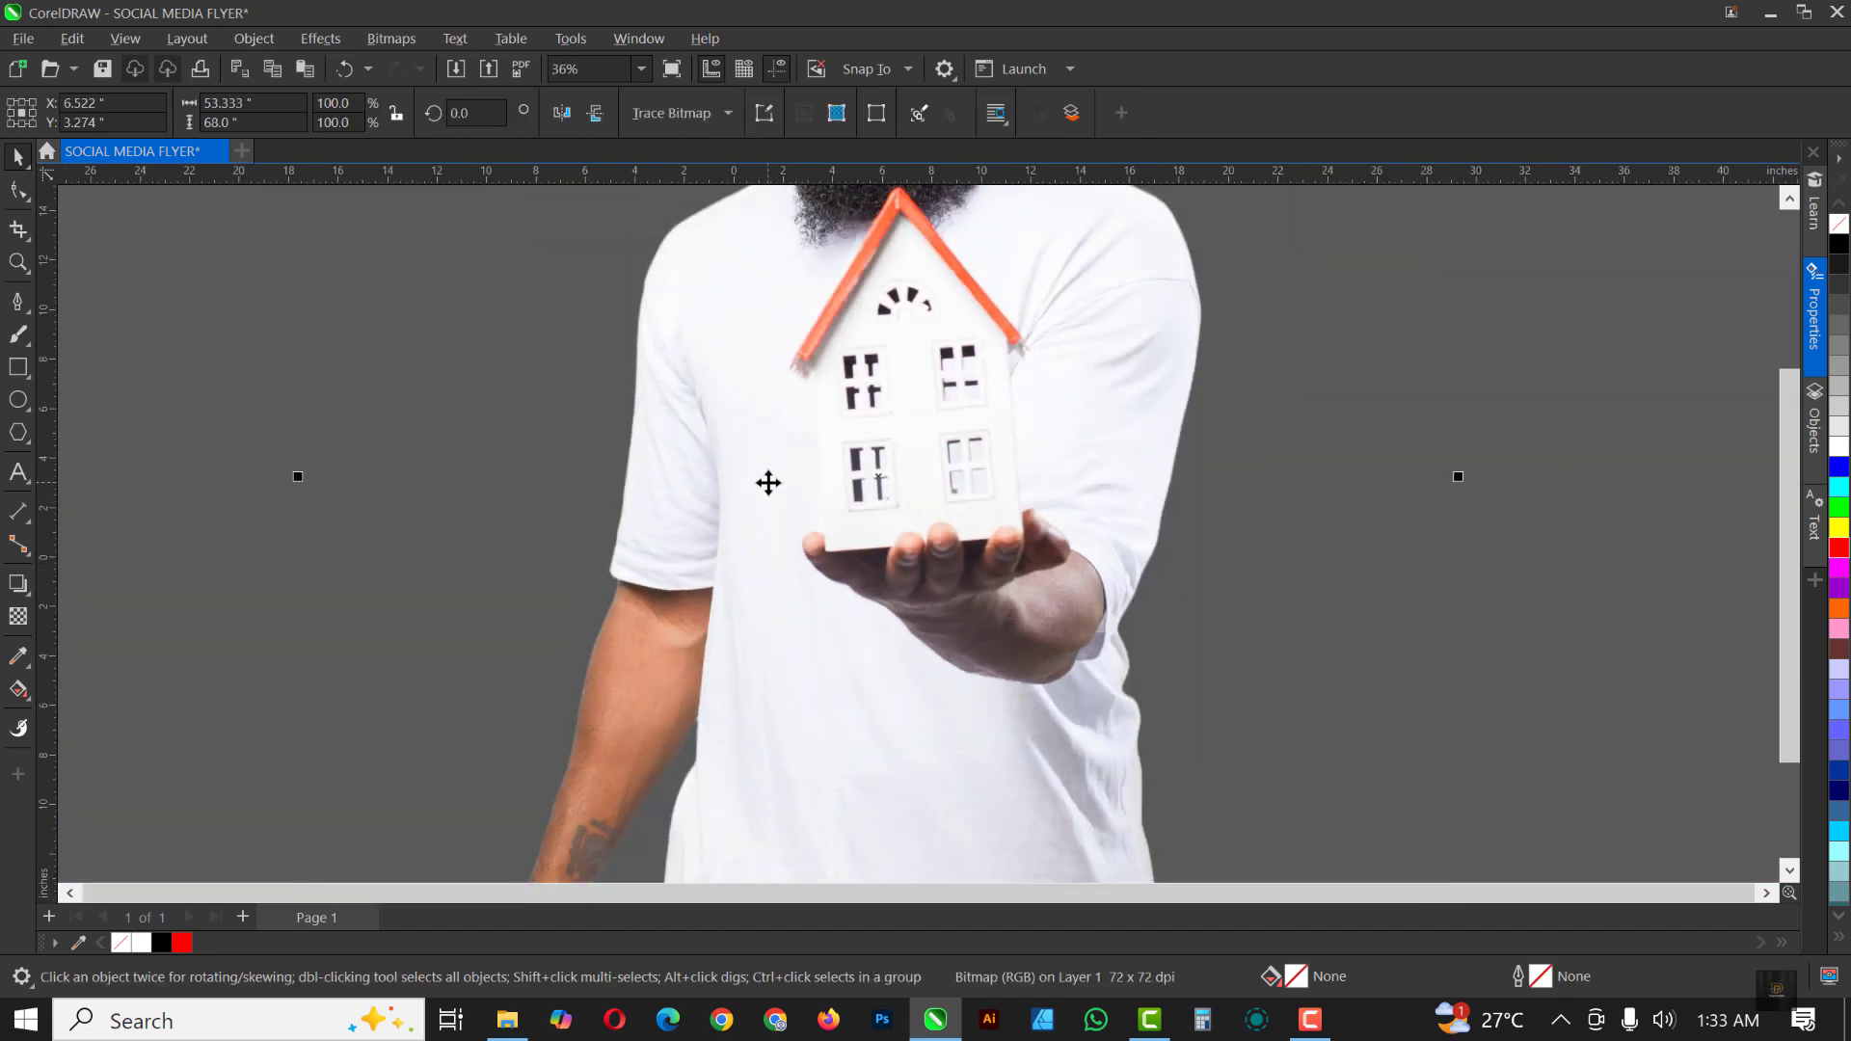
{"action": "scroll", "coordinate": [767, 483], "scroll_direction": "down", "scroll_amount": 2}
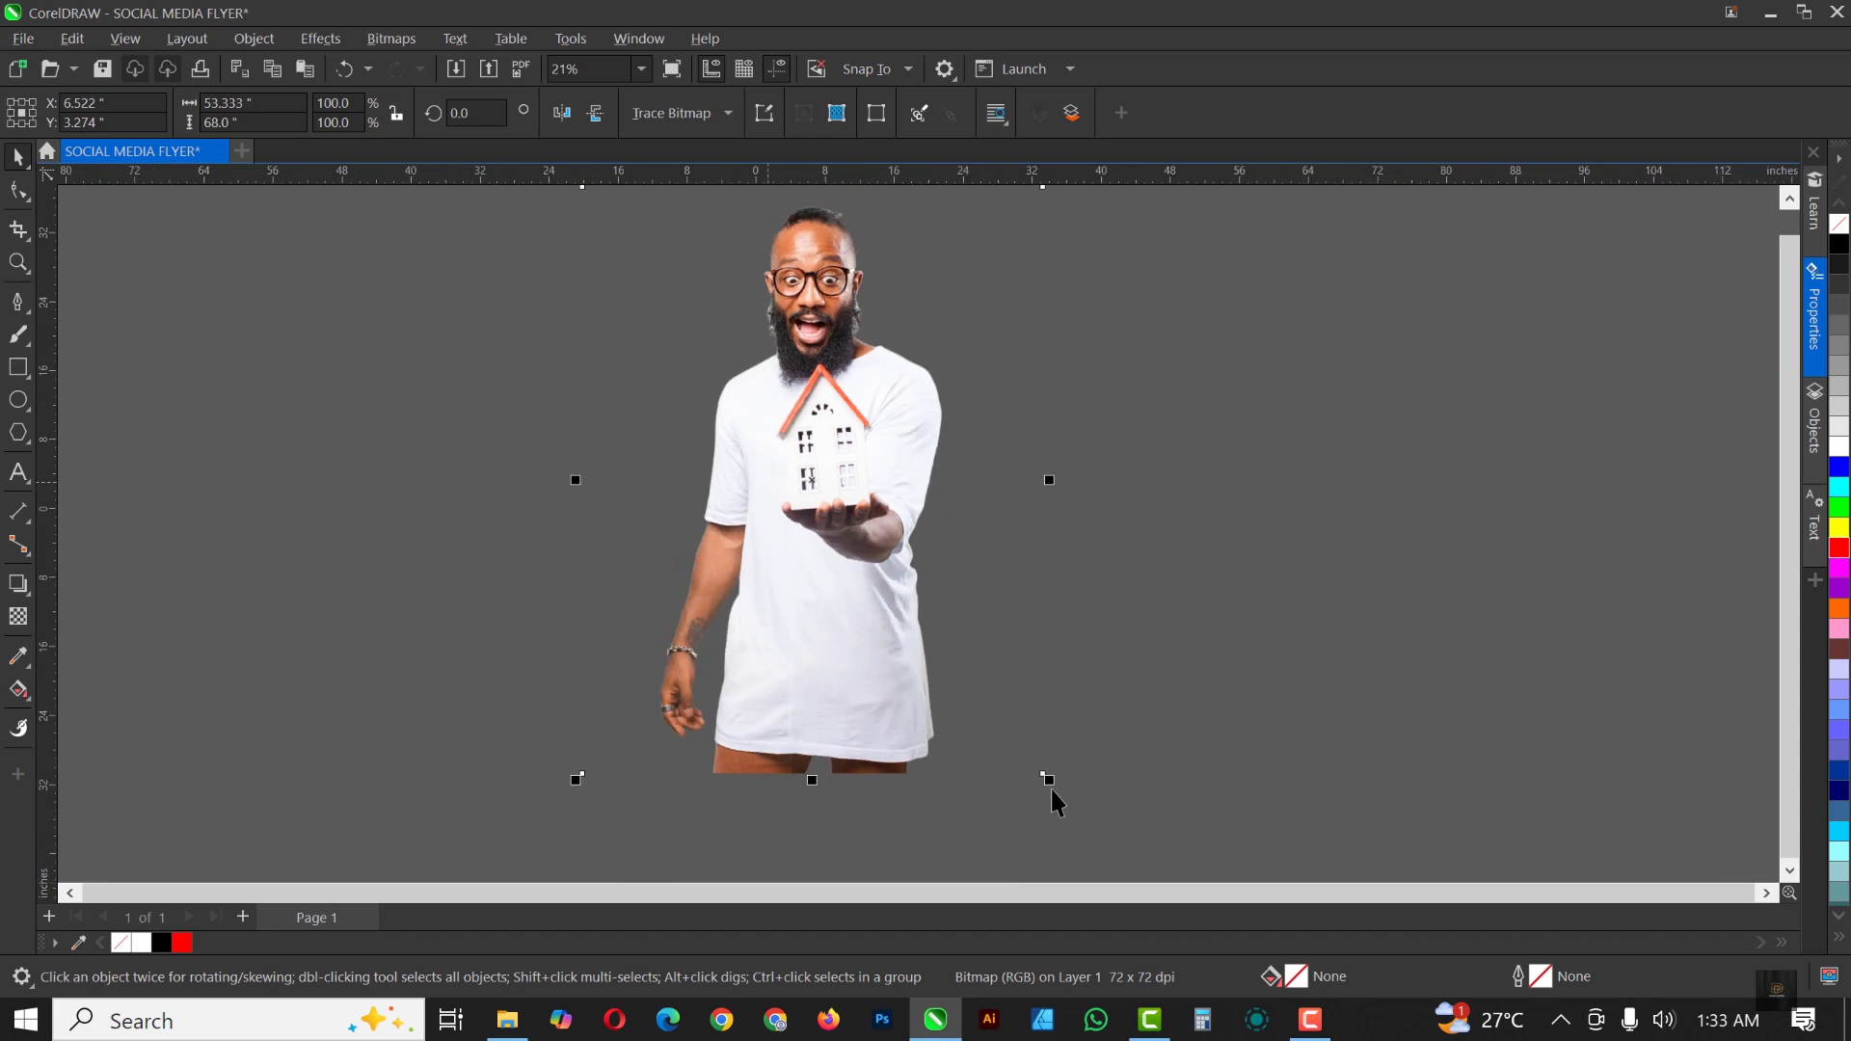
{"action": "left_click_drag", "start_coordinate": [965, 689], "coordinate": [842, 595]}
{"action": "scroll", "coordinate": [805, 489], "scroll_direction": "up", "scroll_amount": 2}
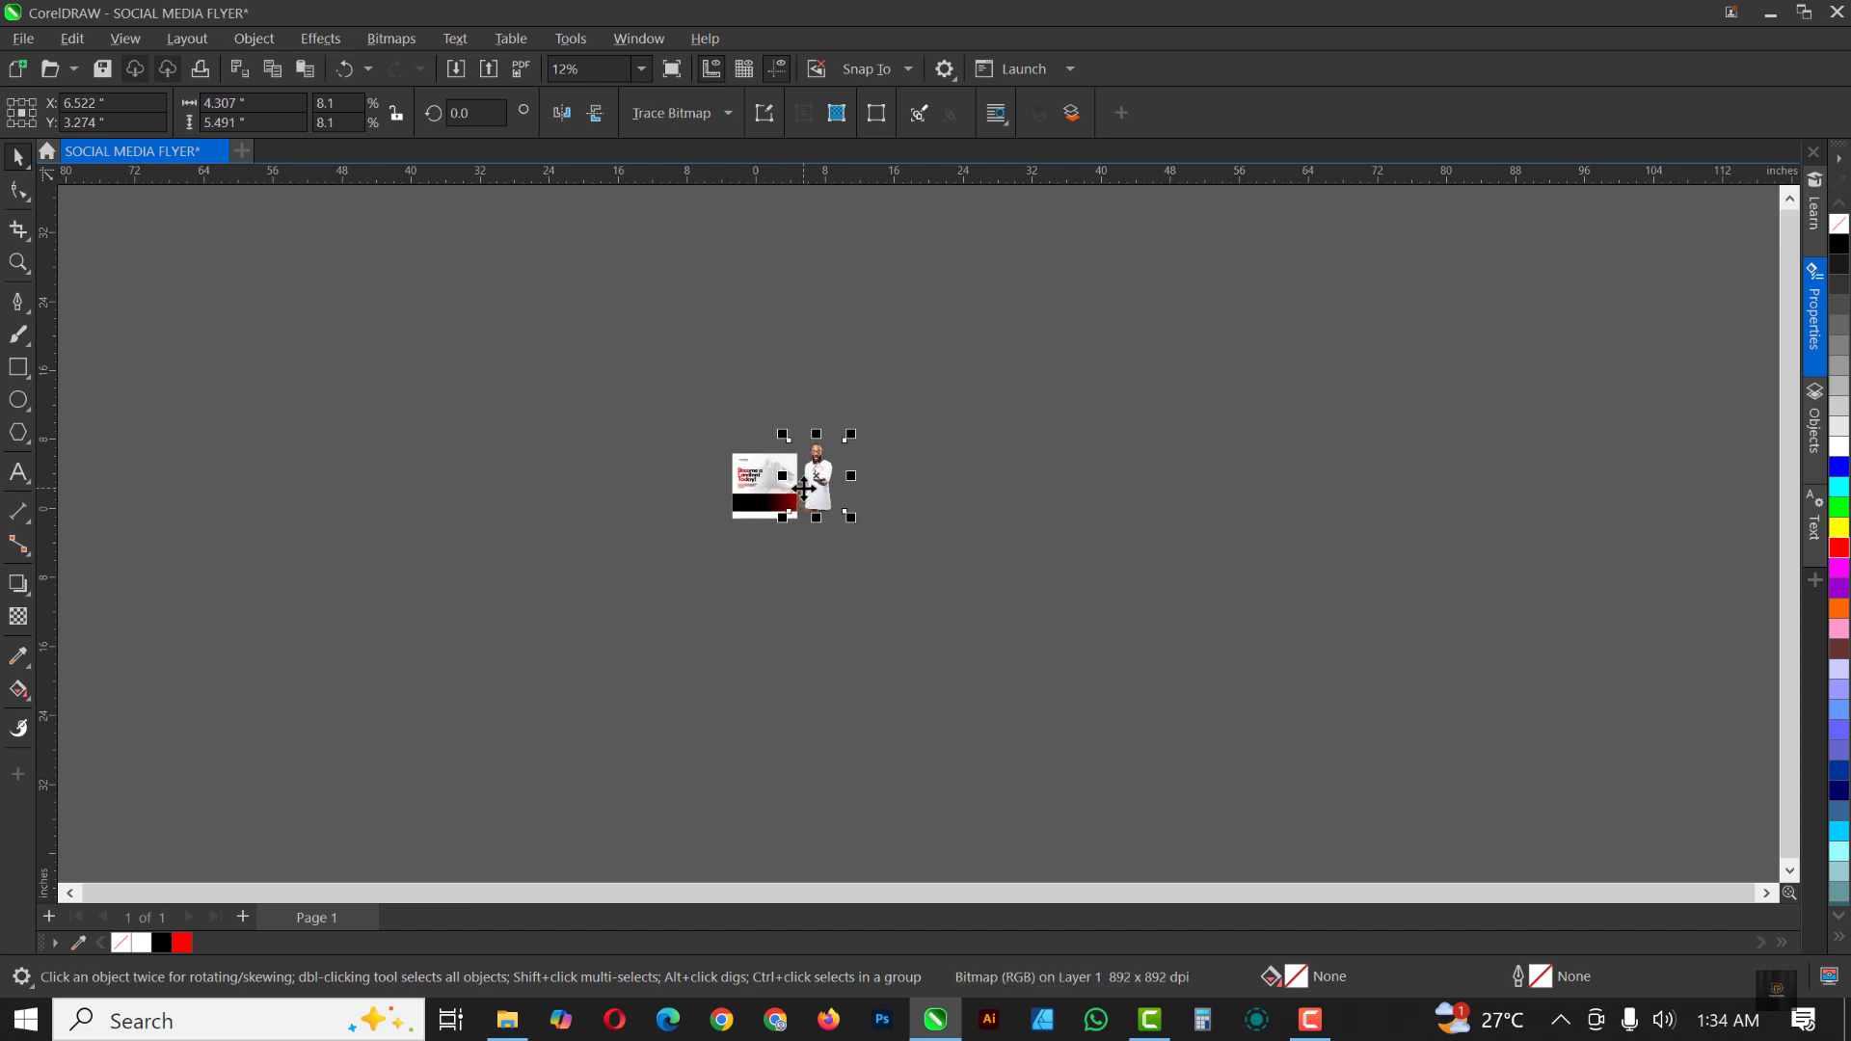
{"action": "key", "text": "F4"}
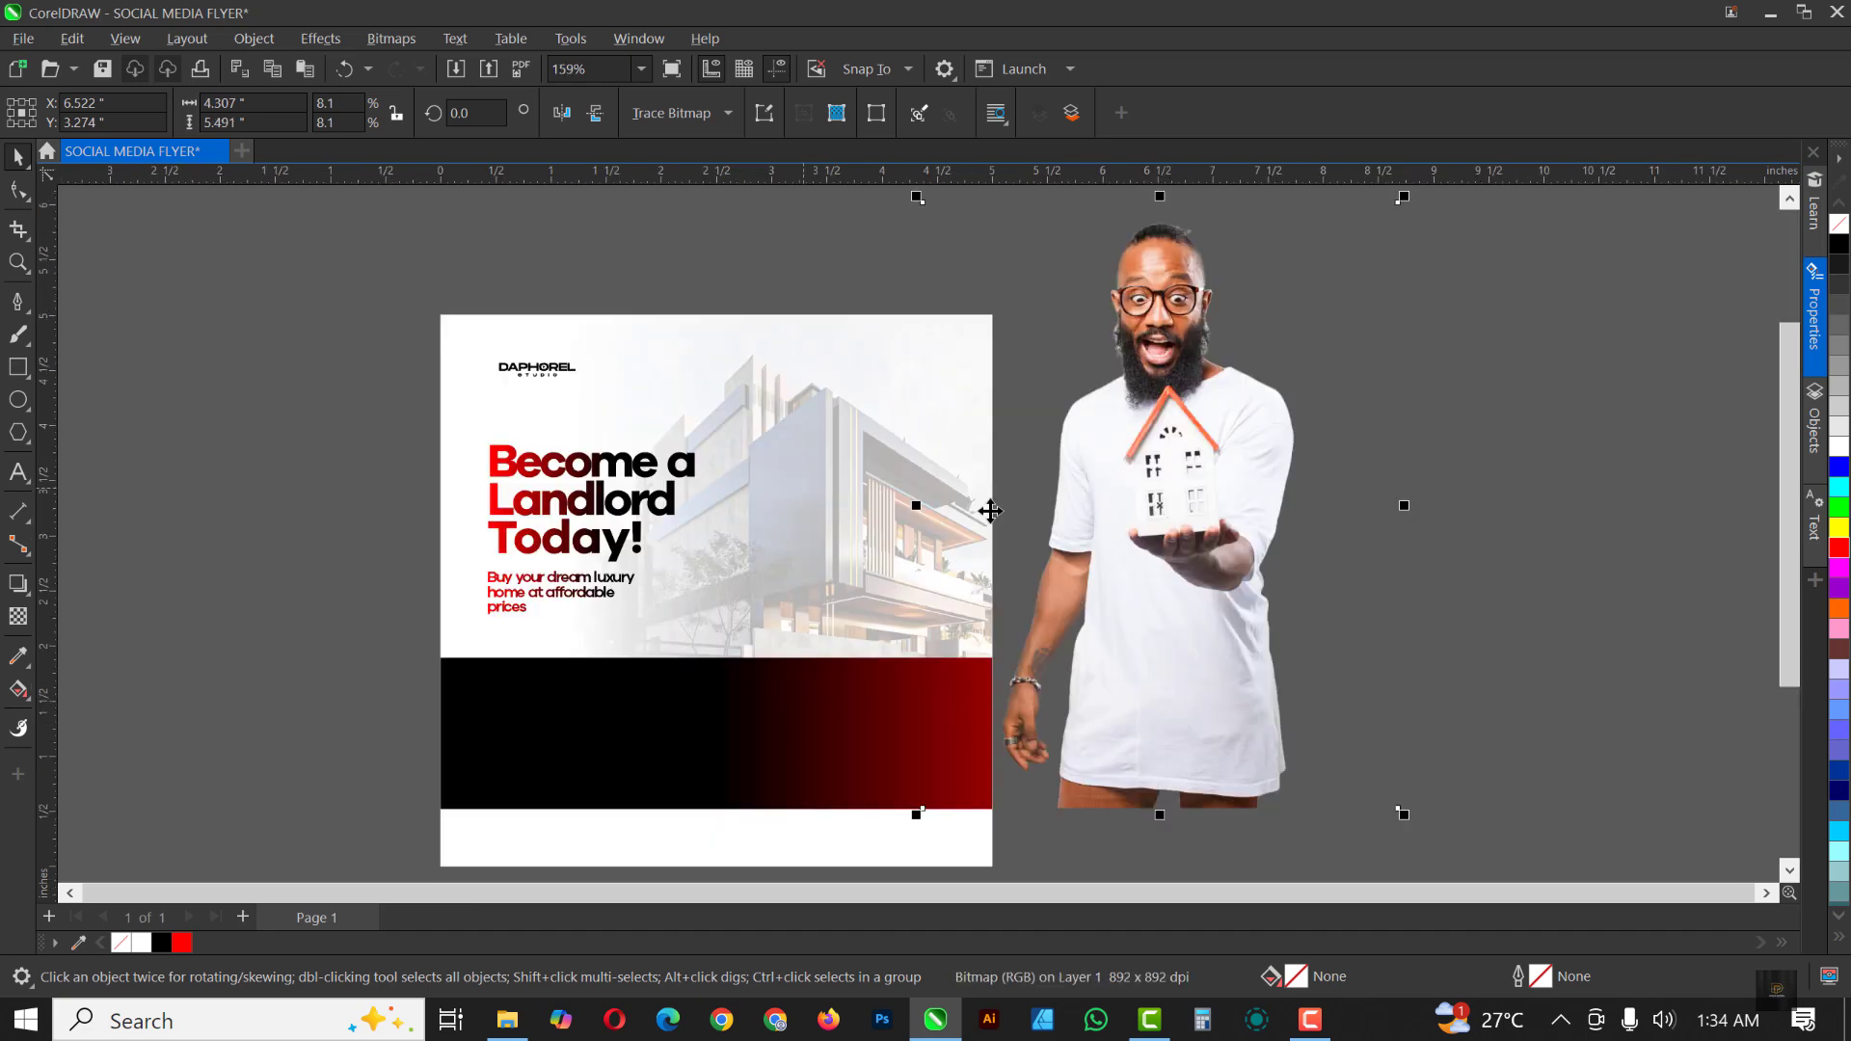
{"action": "left_click_drag", "start_coordinate": [1195, 407], "coordinate": [821, 485]}
{"action": "scroll", "coordinate": [810, 384], "scroll_direction": "down", "scroll_amount": 2}
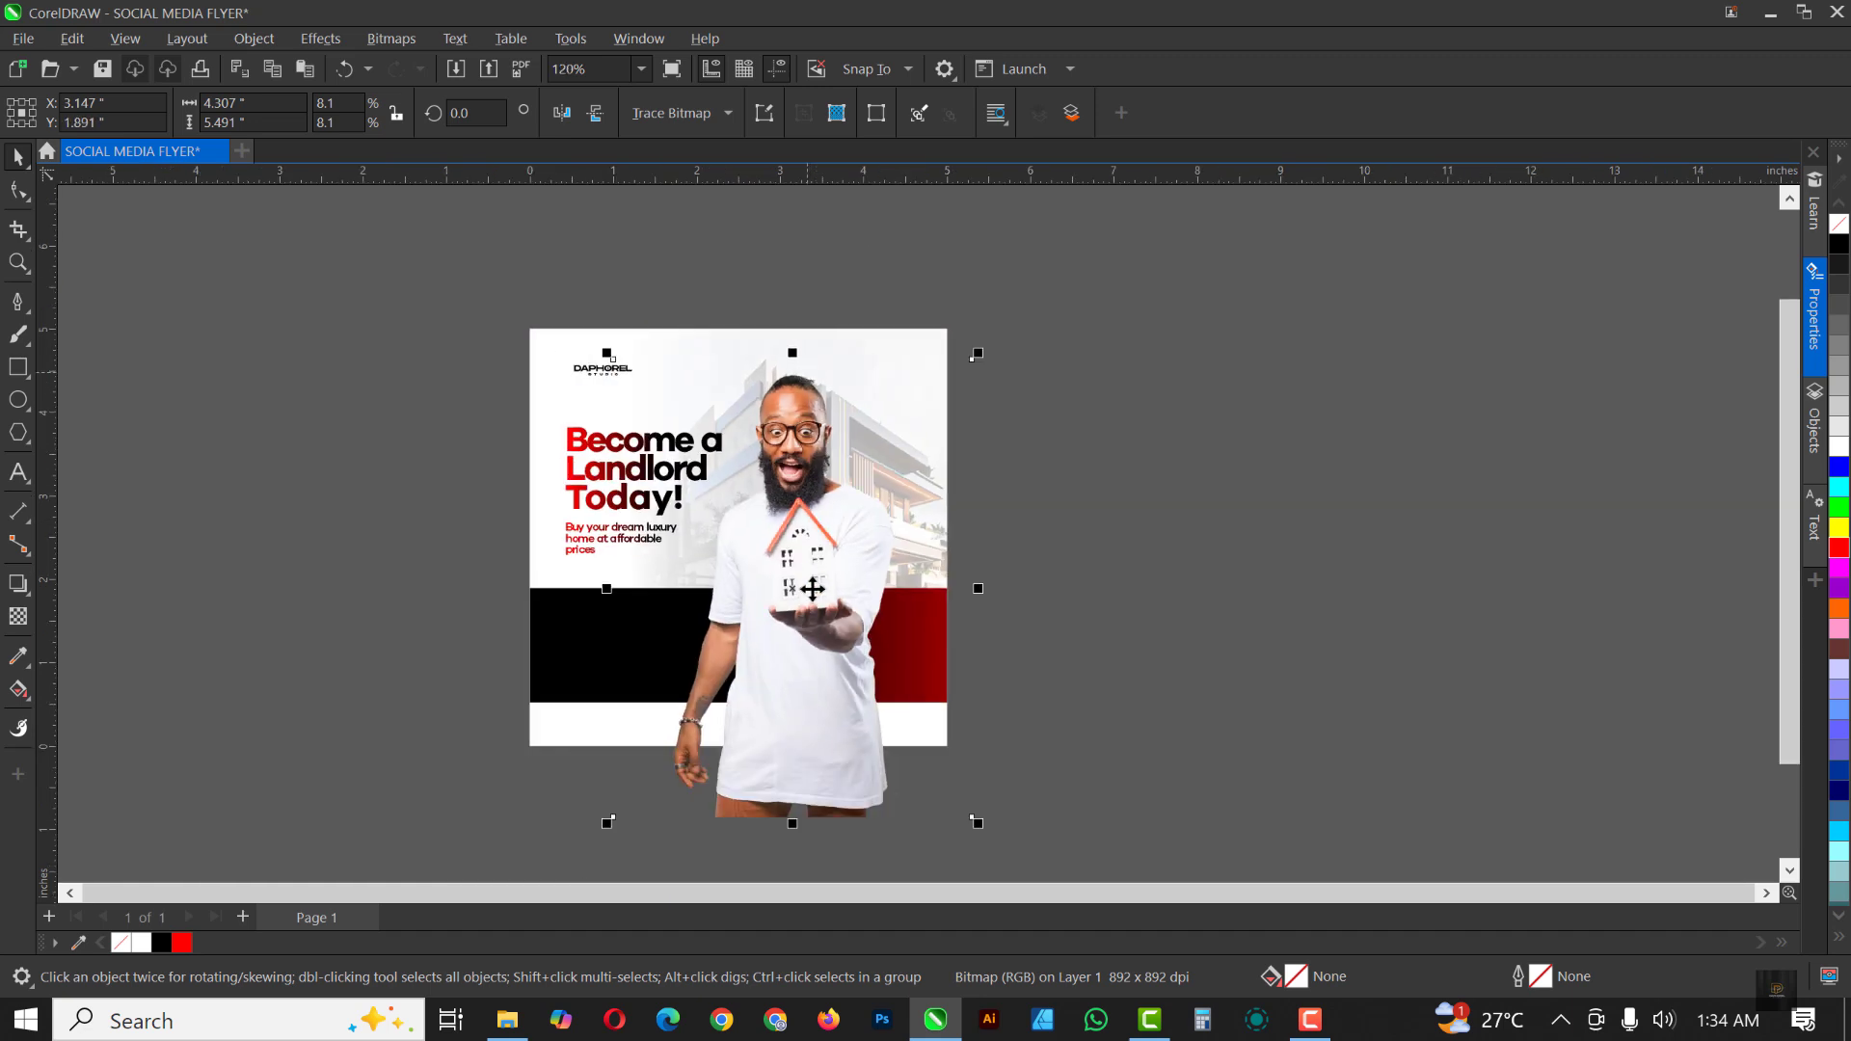
{"action": "scroll", "coordinate": [813, 600], "scroll_direction": "up", "scroll_amount": 1}
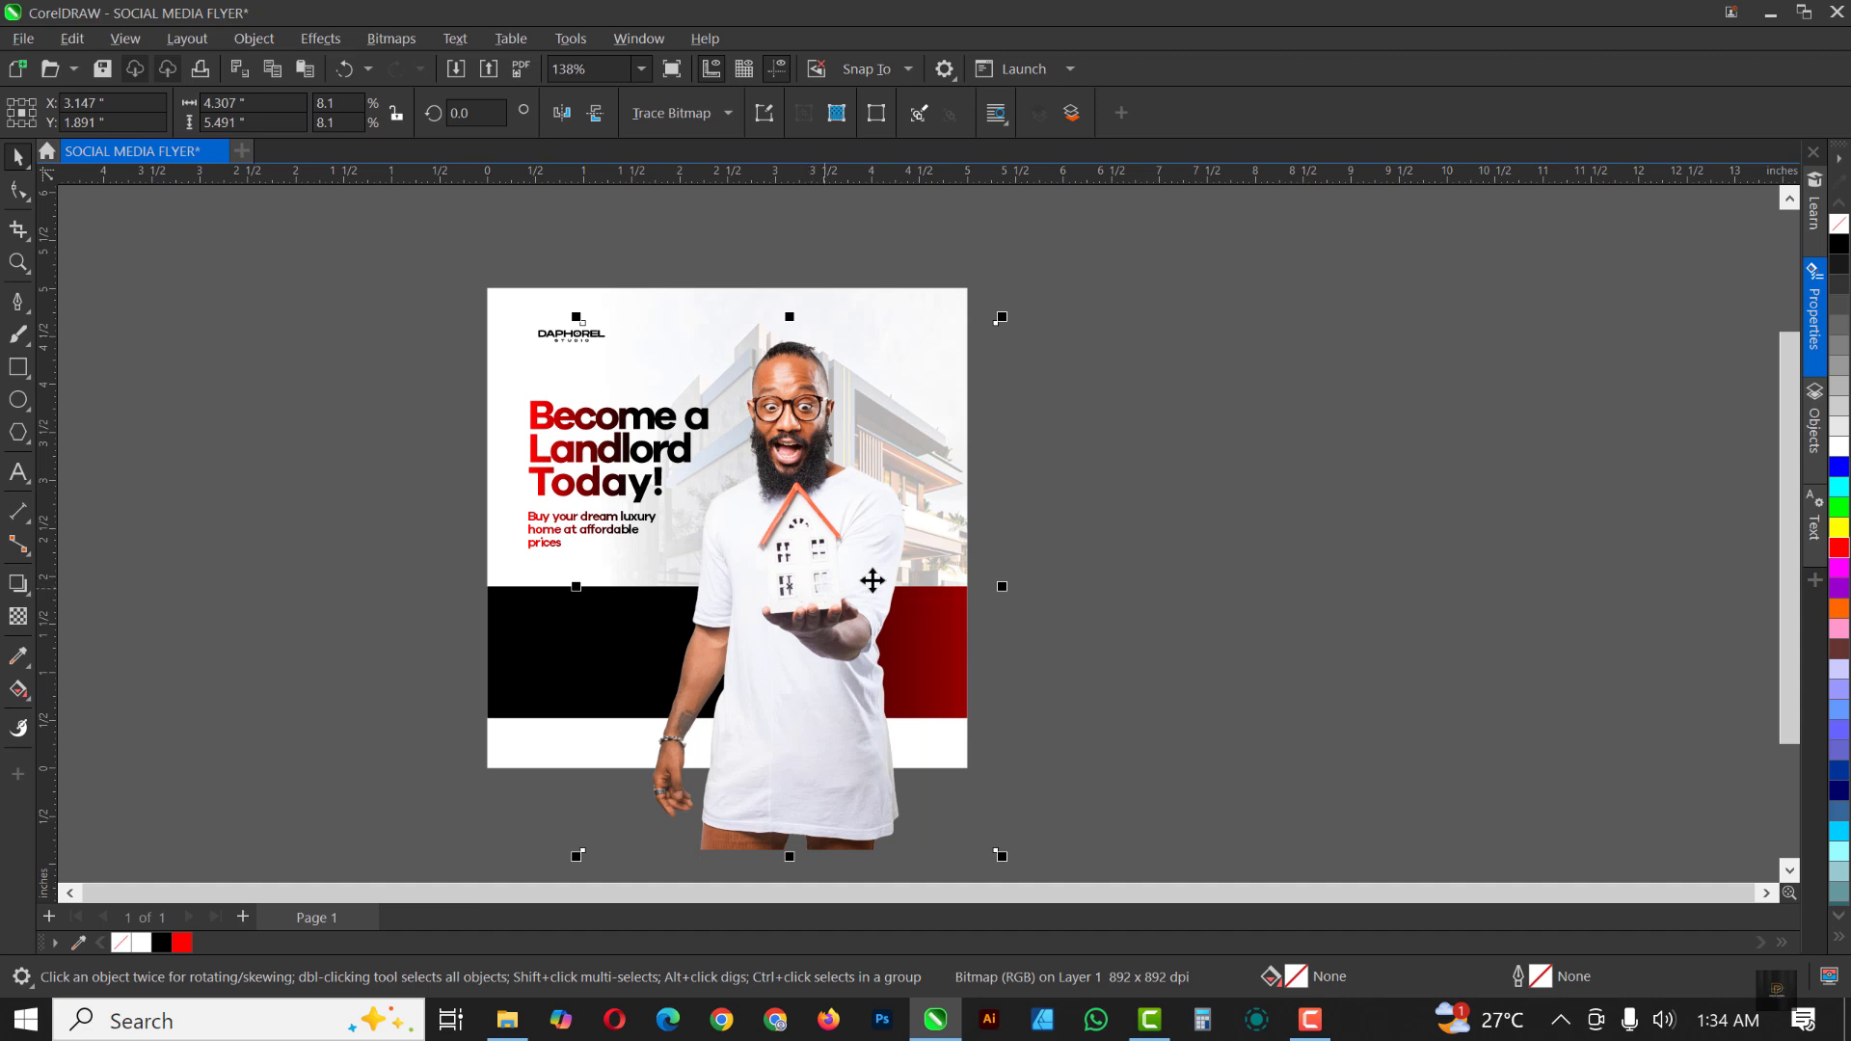
Step: Crop the man photo to the portion lying within the page
{"action": "left_click", "coordinate": [17, 231]}
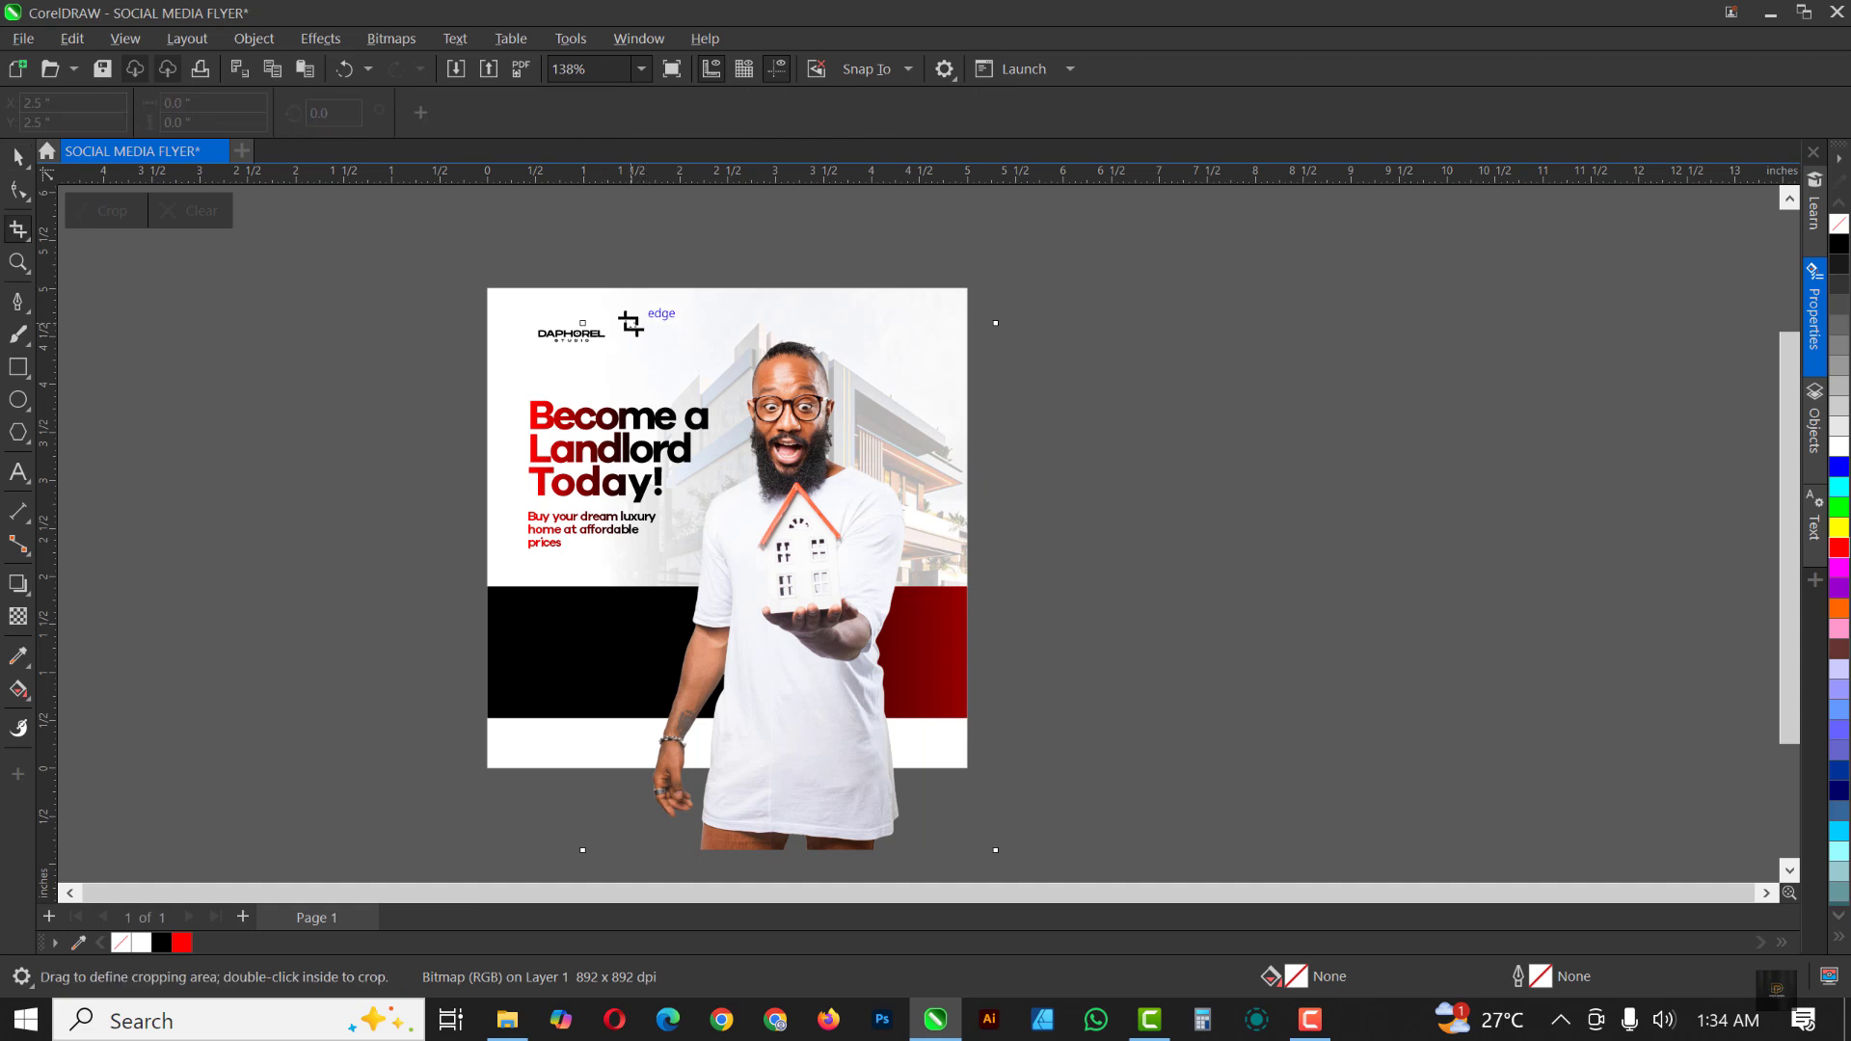
{"action": "mouse_move", "coordinate": [631, 324]}
{"action": "left_mouse_down"}
{"action": "mouse_move", "coordinate": [880, 590]}
{"action": "mouse_move", "coordinate": [944, 769]}
{"action": "mouse_move", "coordinate": [927, 768]}
{"action": "left_mouse_up"}
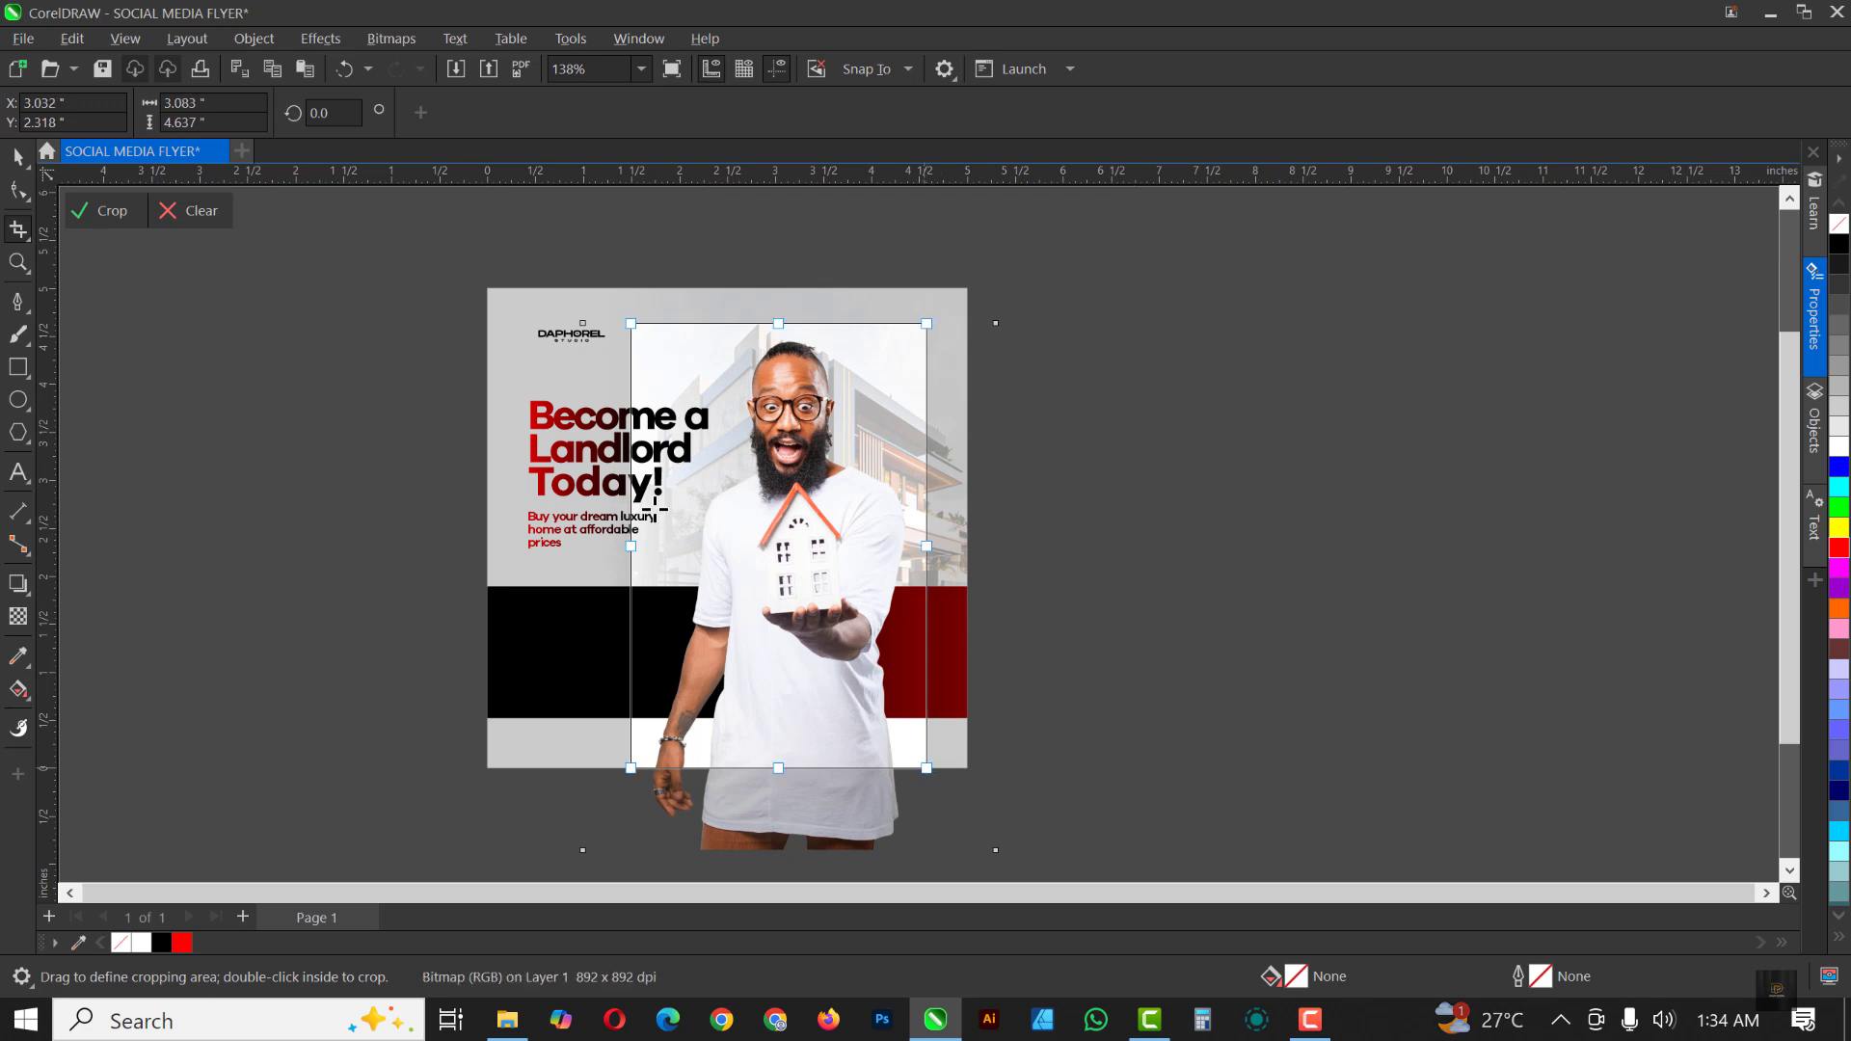
{"action": "double_click", "coordinate": [776, 523]}
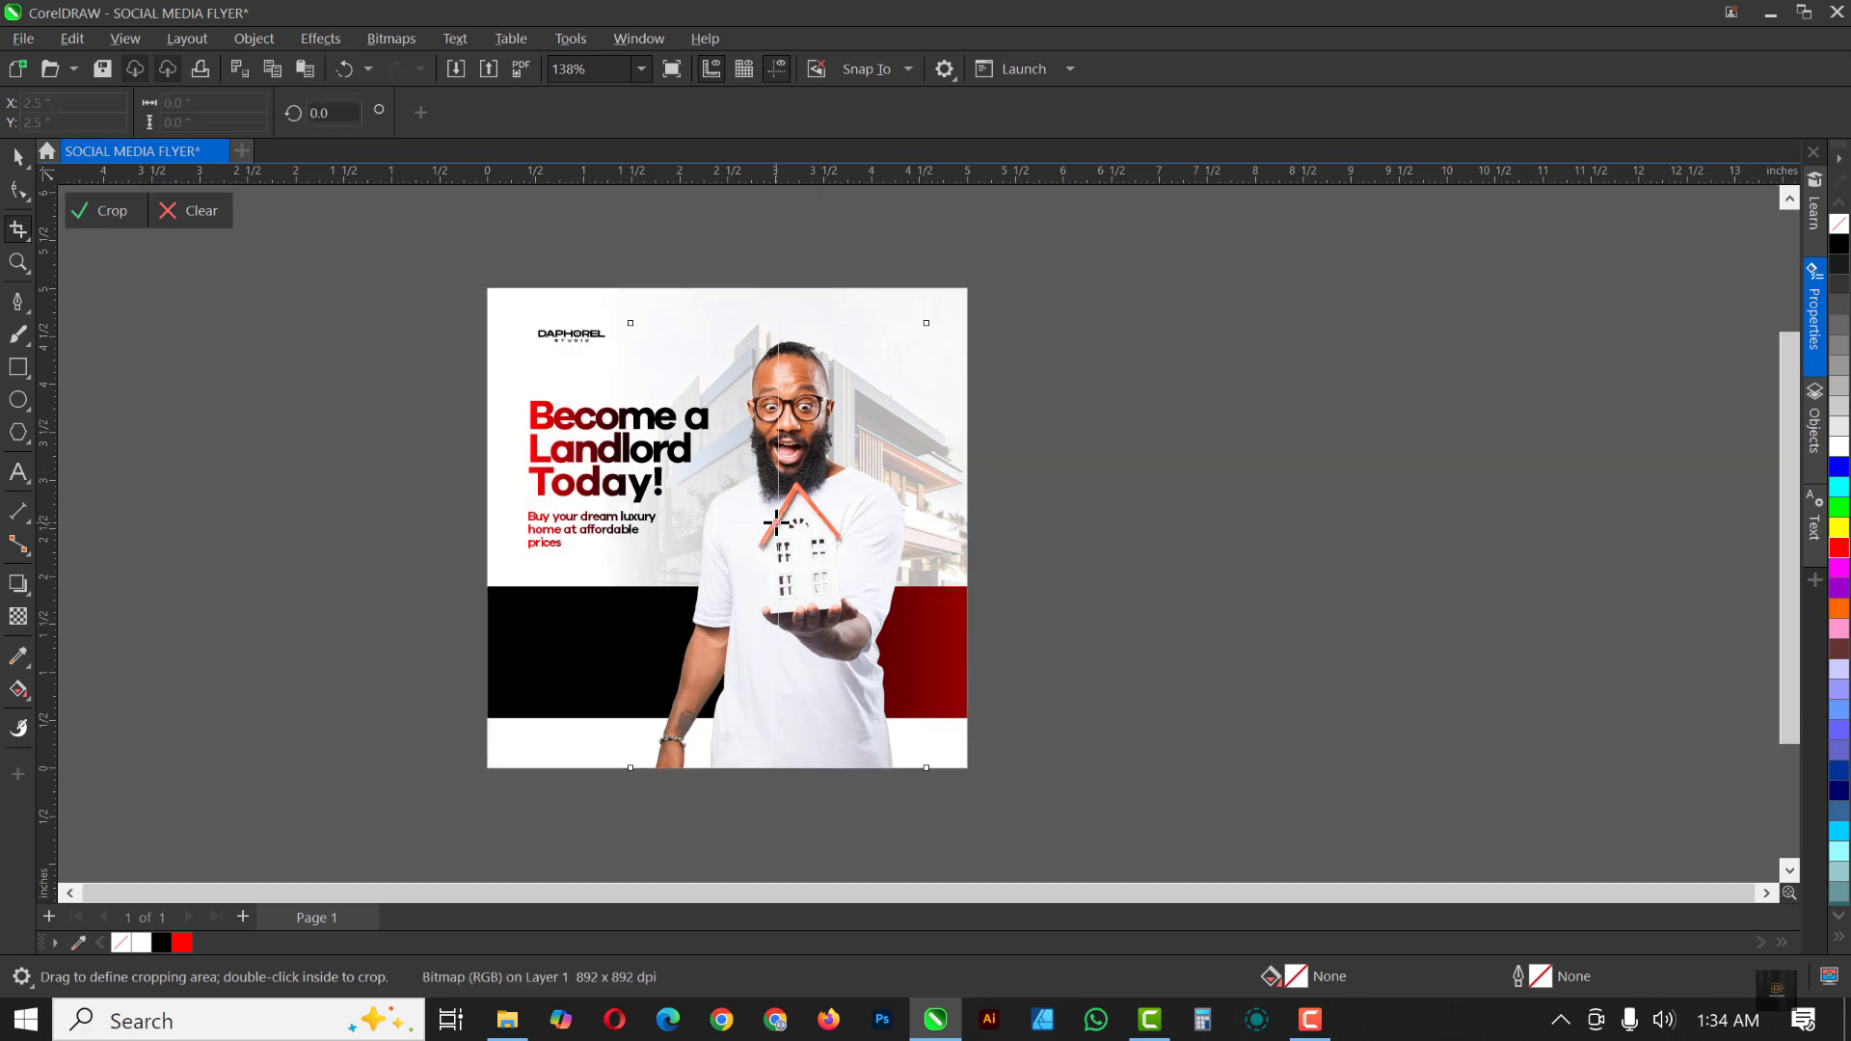
Step: Shift the cropped photo slightly right and enlarge it to fill the page's right side
{"action": "left_click", "coordinate": [17, 156]}
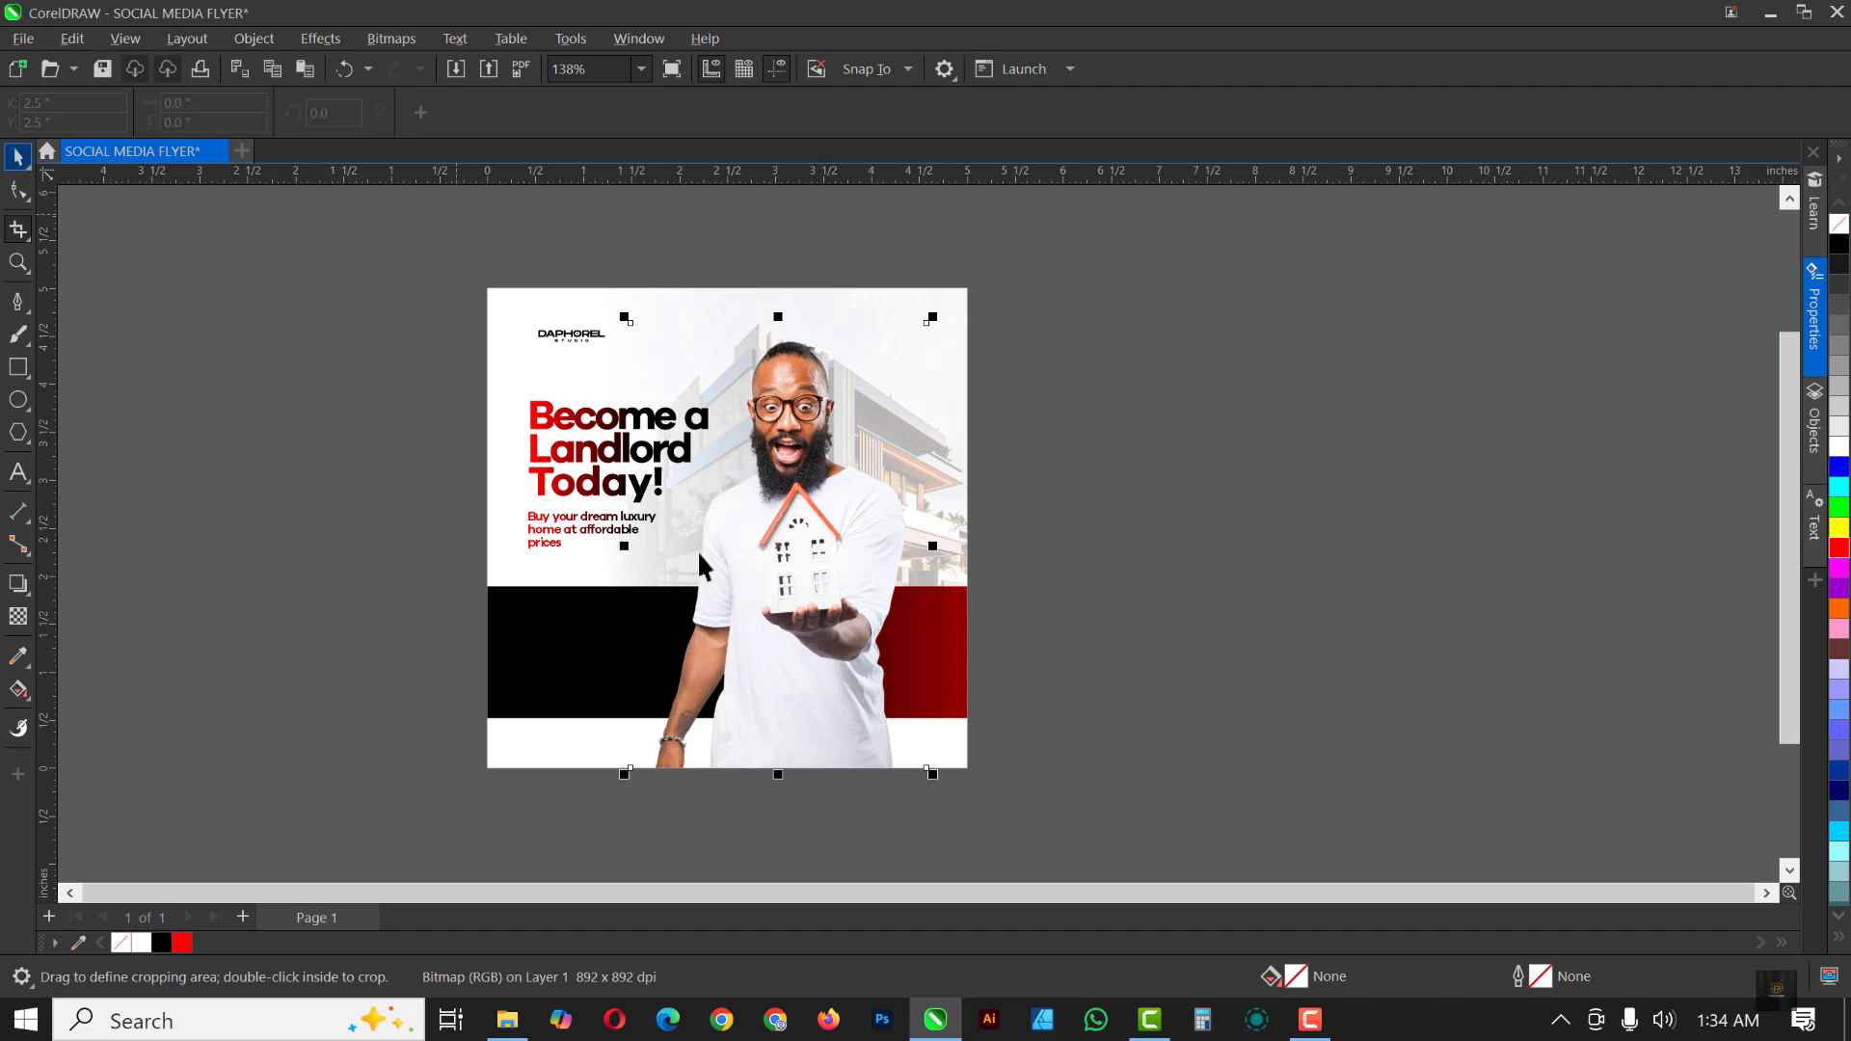
{"action": "left_click", "coordinate": [802, 501]}
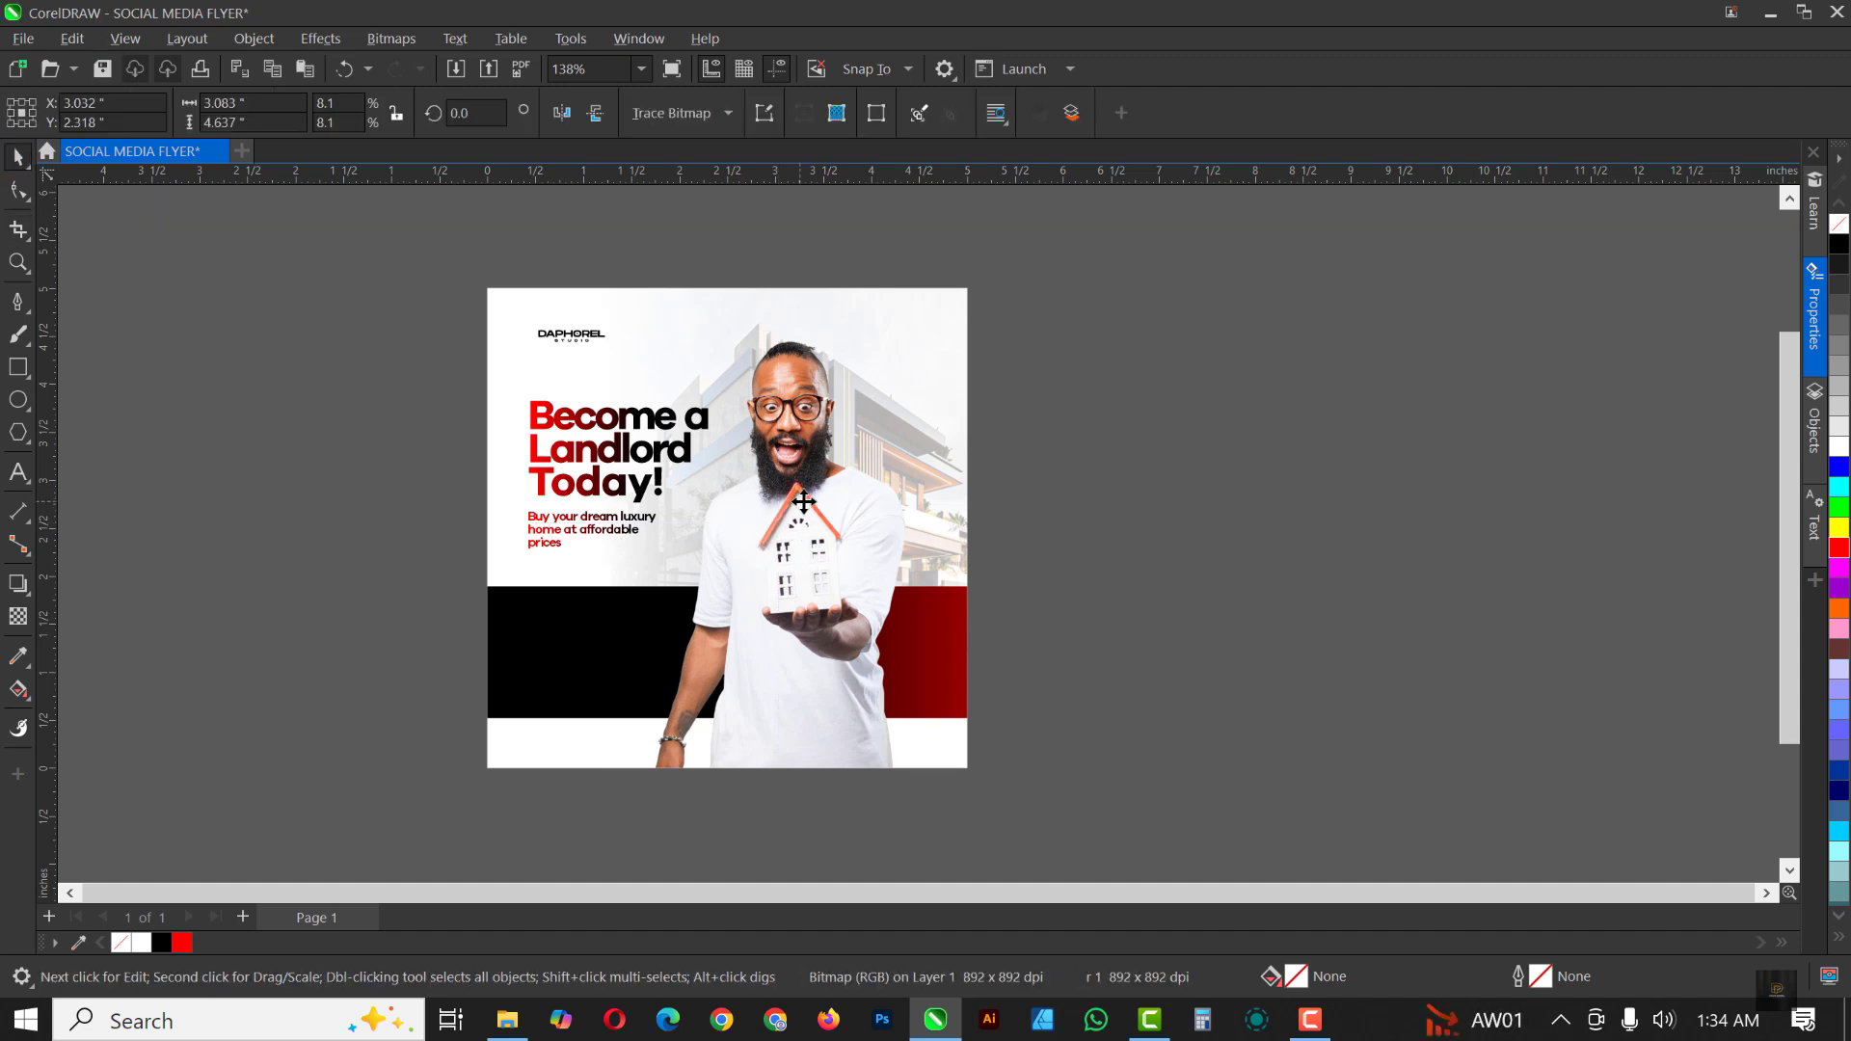
{"action": "left_click_drag", "start_coordinate": [805, 501], "coordinate": [821, 506]}
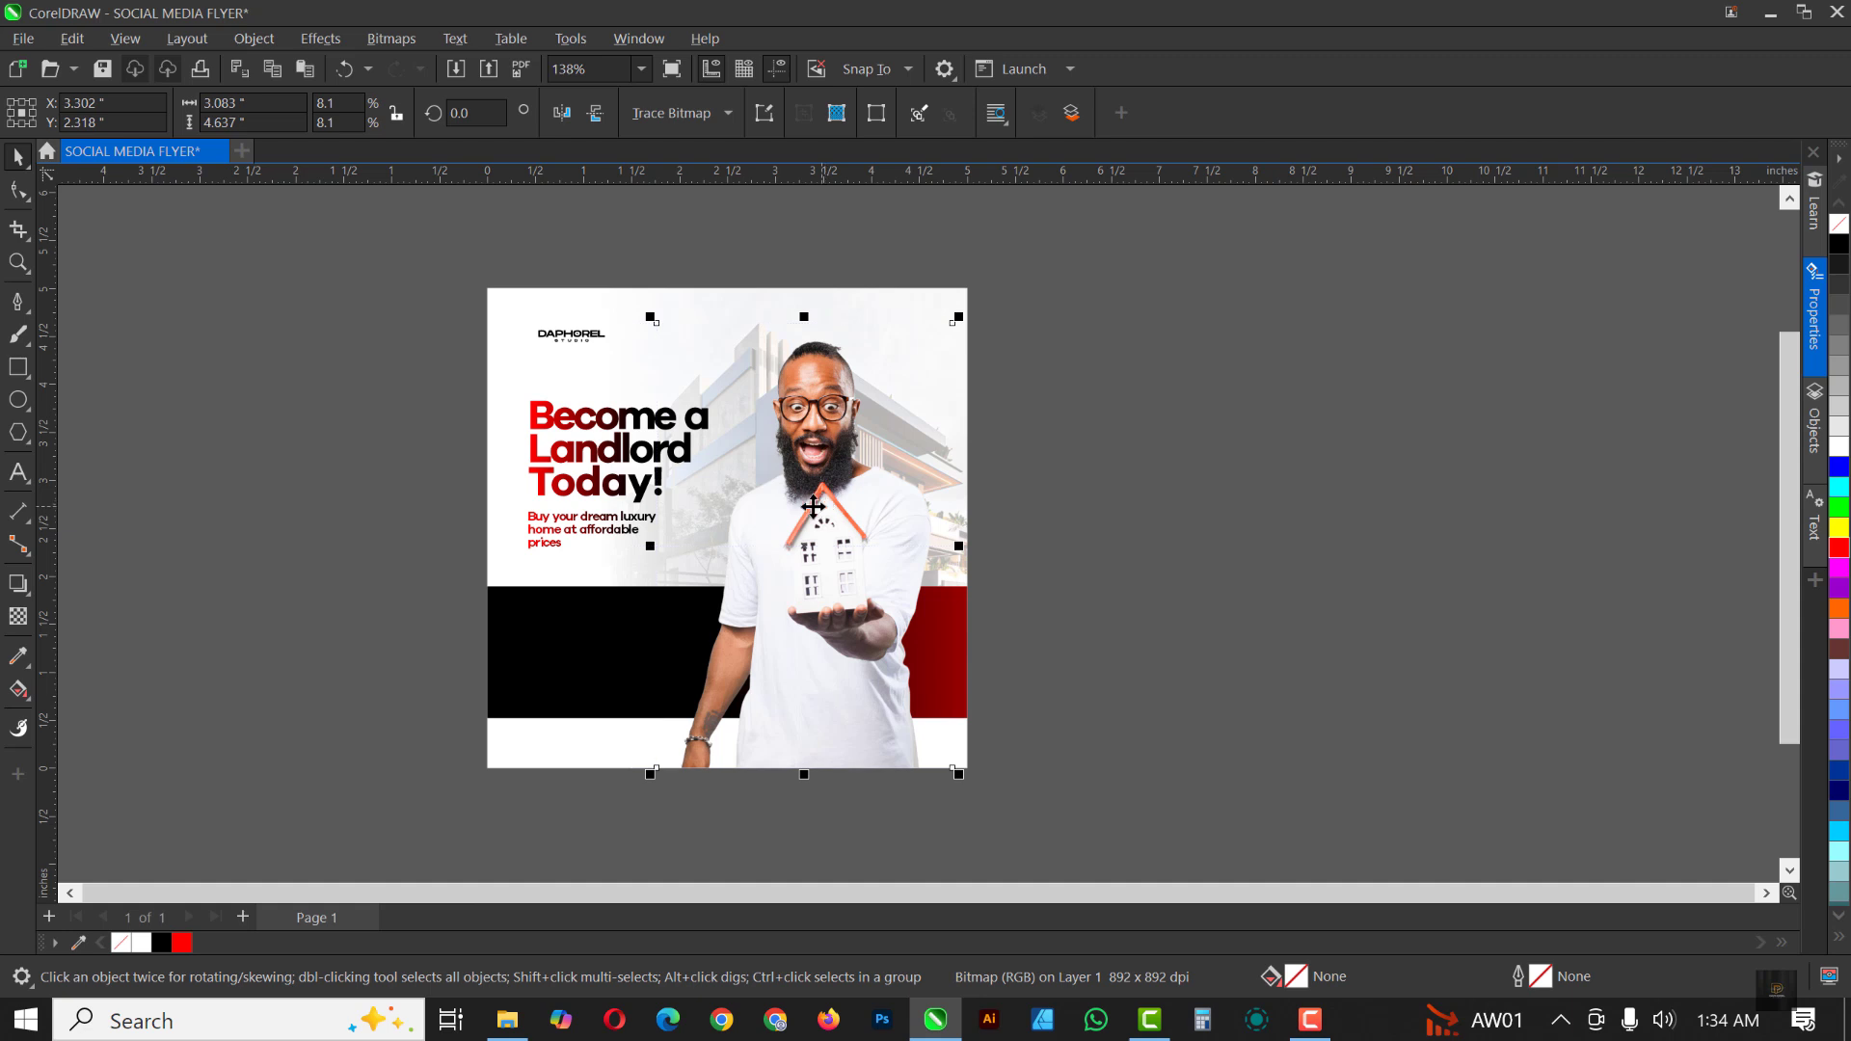
{"action": "scroll", "coordinate": [633, 493], "scroll_direction": "up", "scroll_amount": 1}
{"action": "left_click_drag", "start_coordinate": [344, 357], "coordinate": [746, 581]}
{"action": "left_click_drag", "start_coordinate": [1022, 598], "coordinate": [1024, 599]}
{"action": "left_click", "coordinate": [1249, 471]}
Step: Draw an outline-free red bar across the black band
{"action": "scroll", "coordinate": [903, 378], "scroll_direction": "down", "scroll_amount": 1}
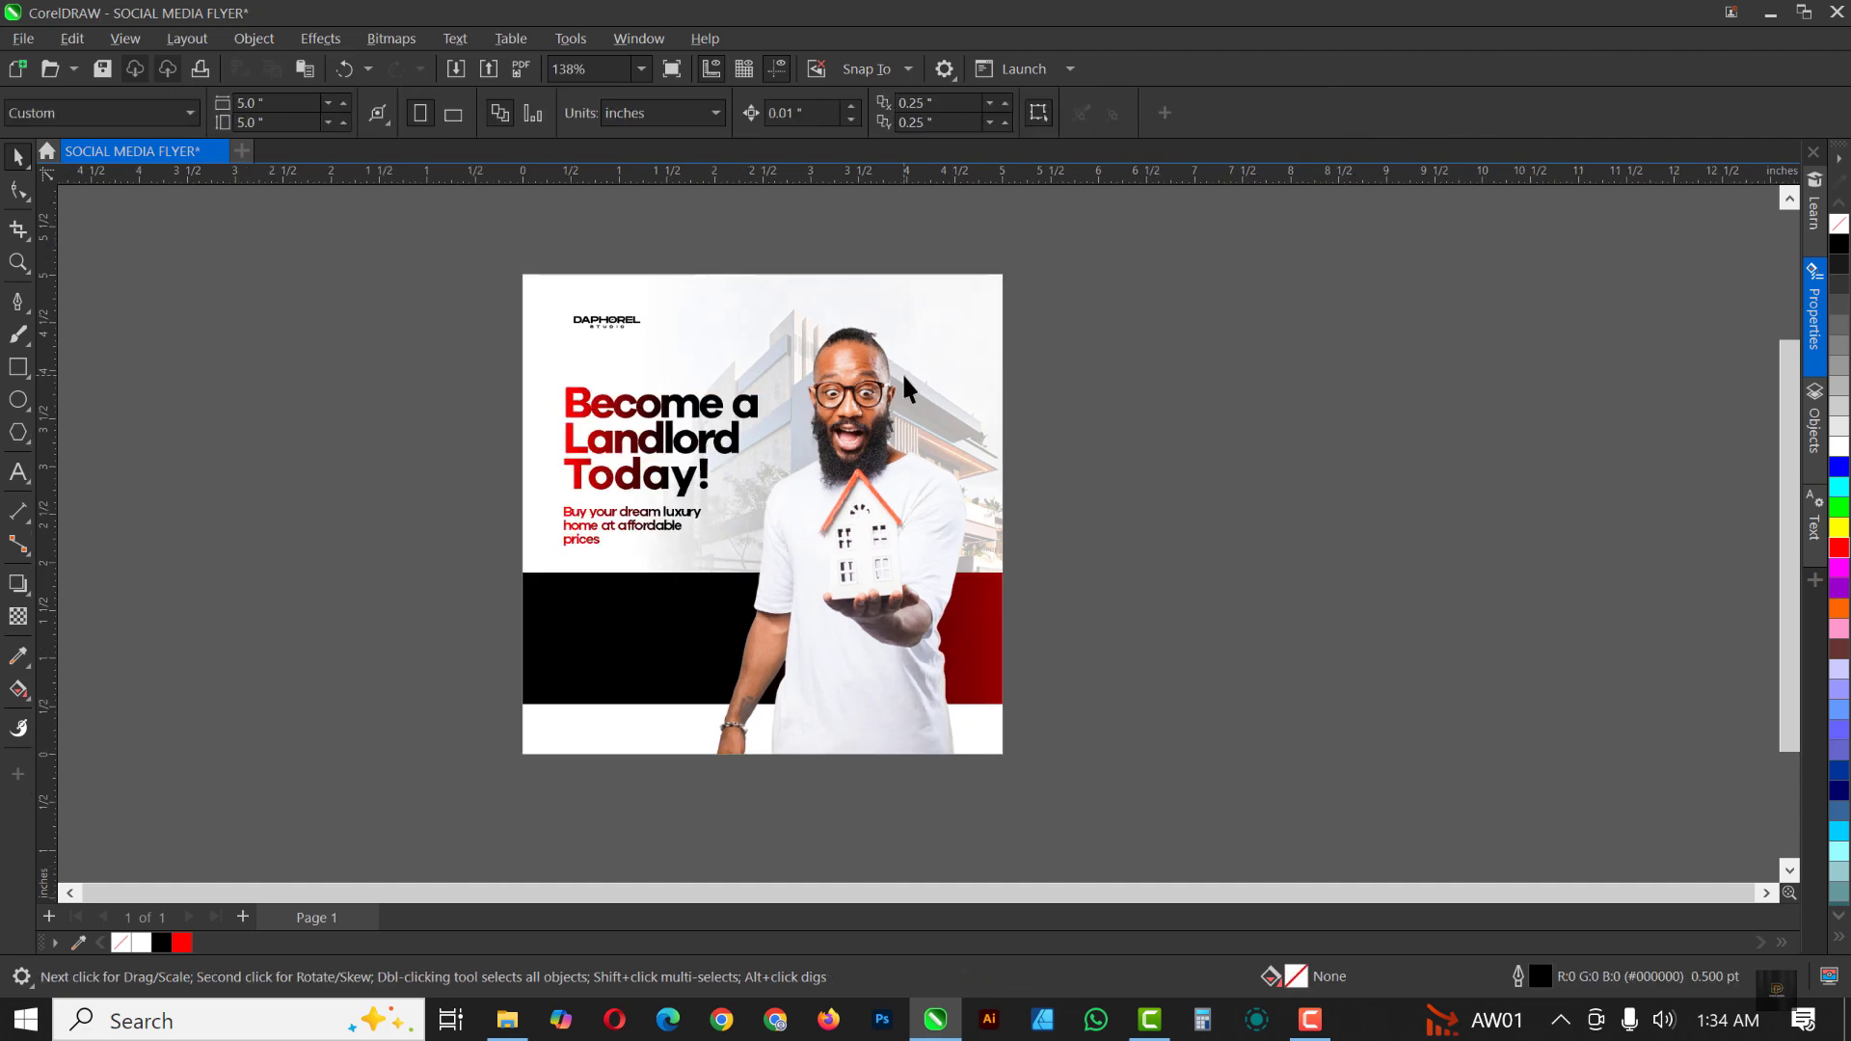
{"action": "scroll", "coordinate": [904, 380], "scroll_direction": "up", "scroll_amount": 1}
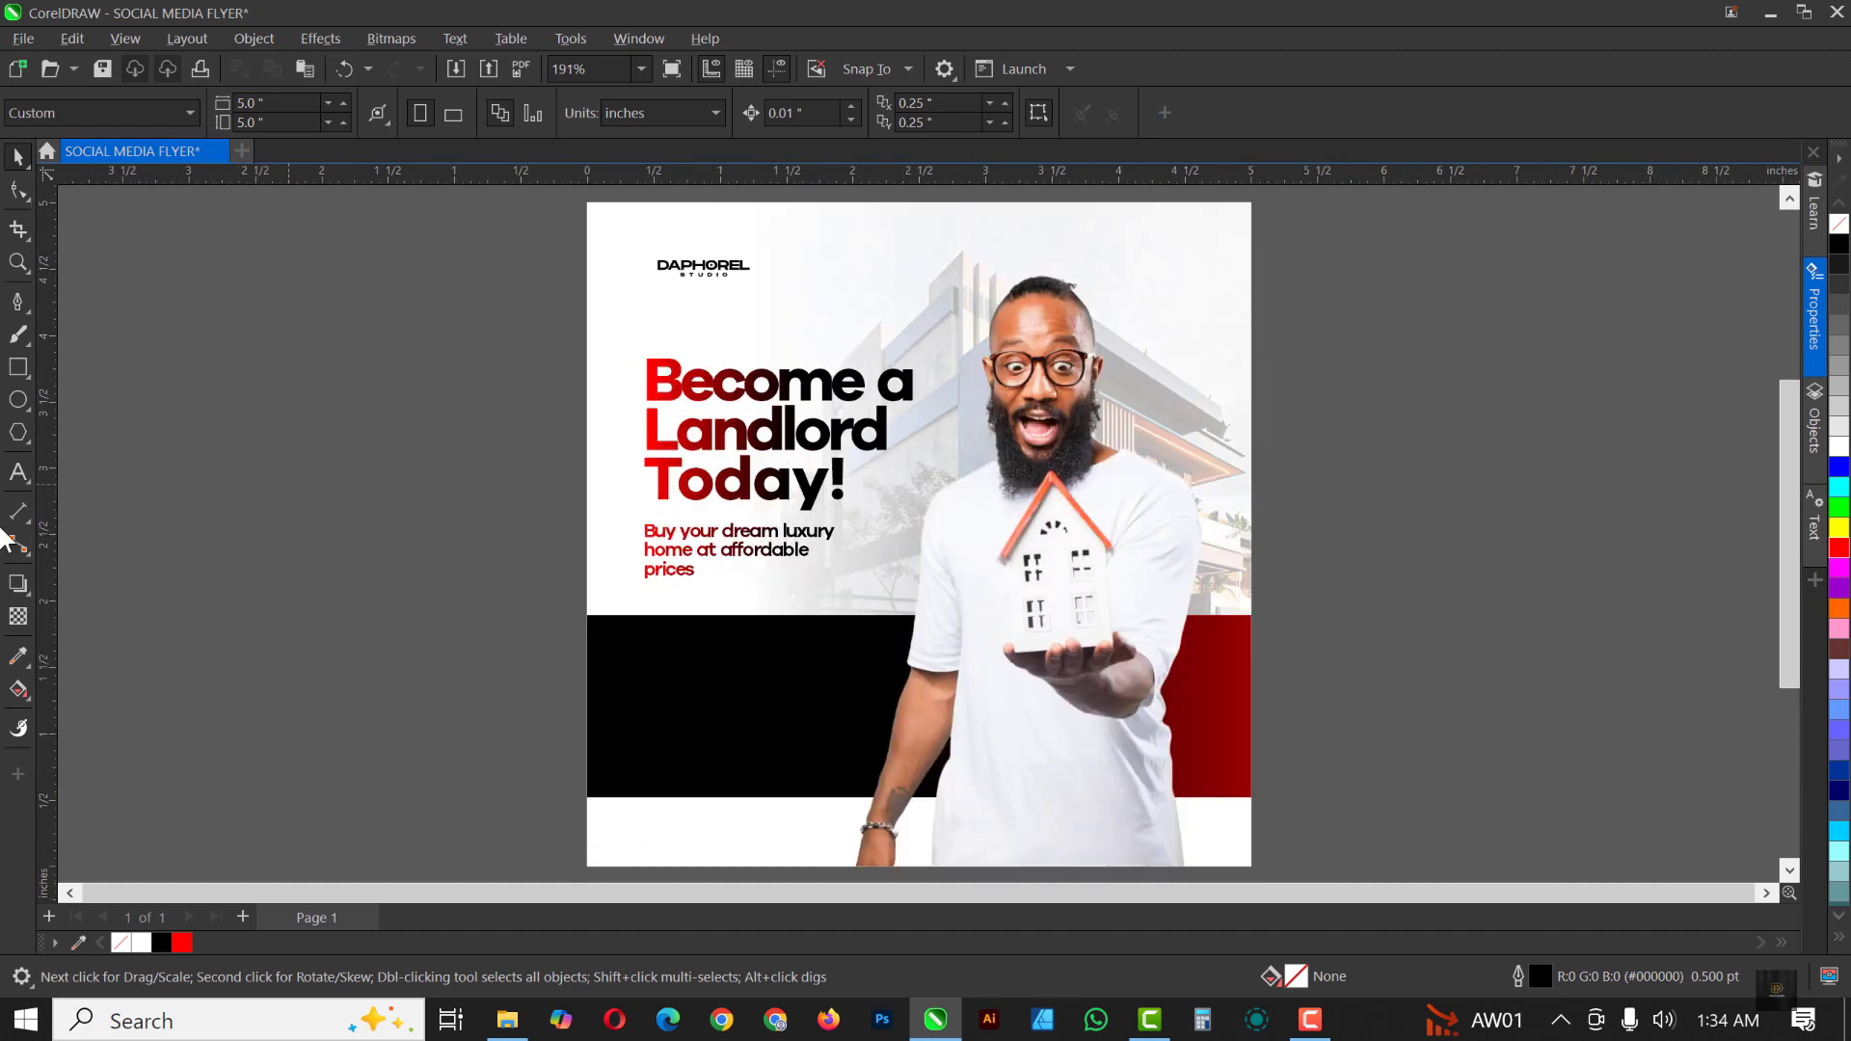
{"action": "left_click", "coordinate": [17, 369]}
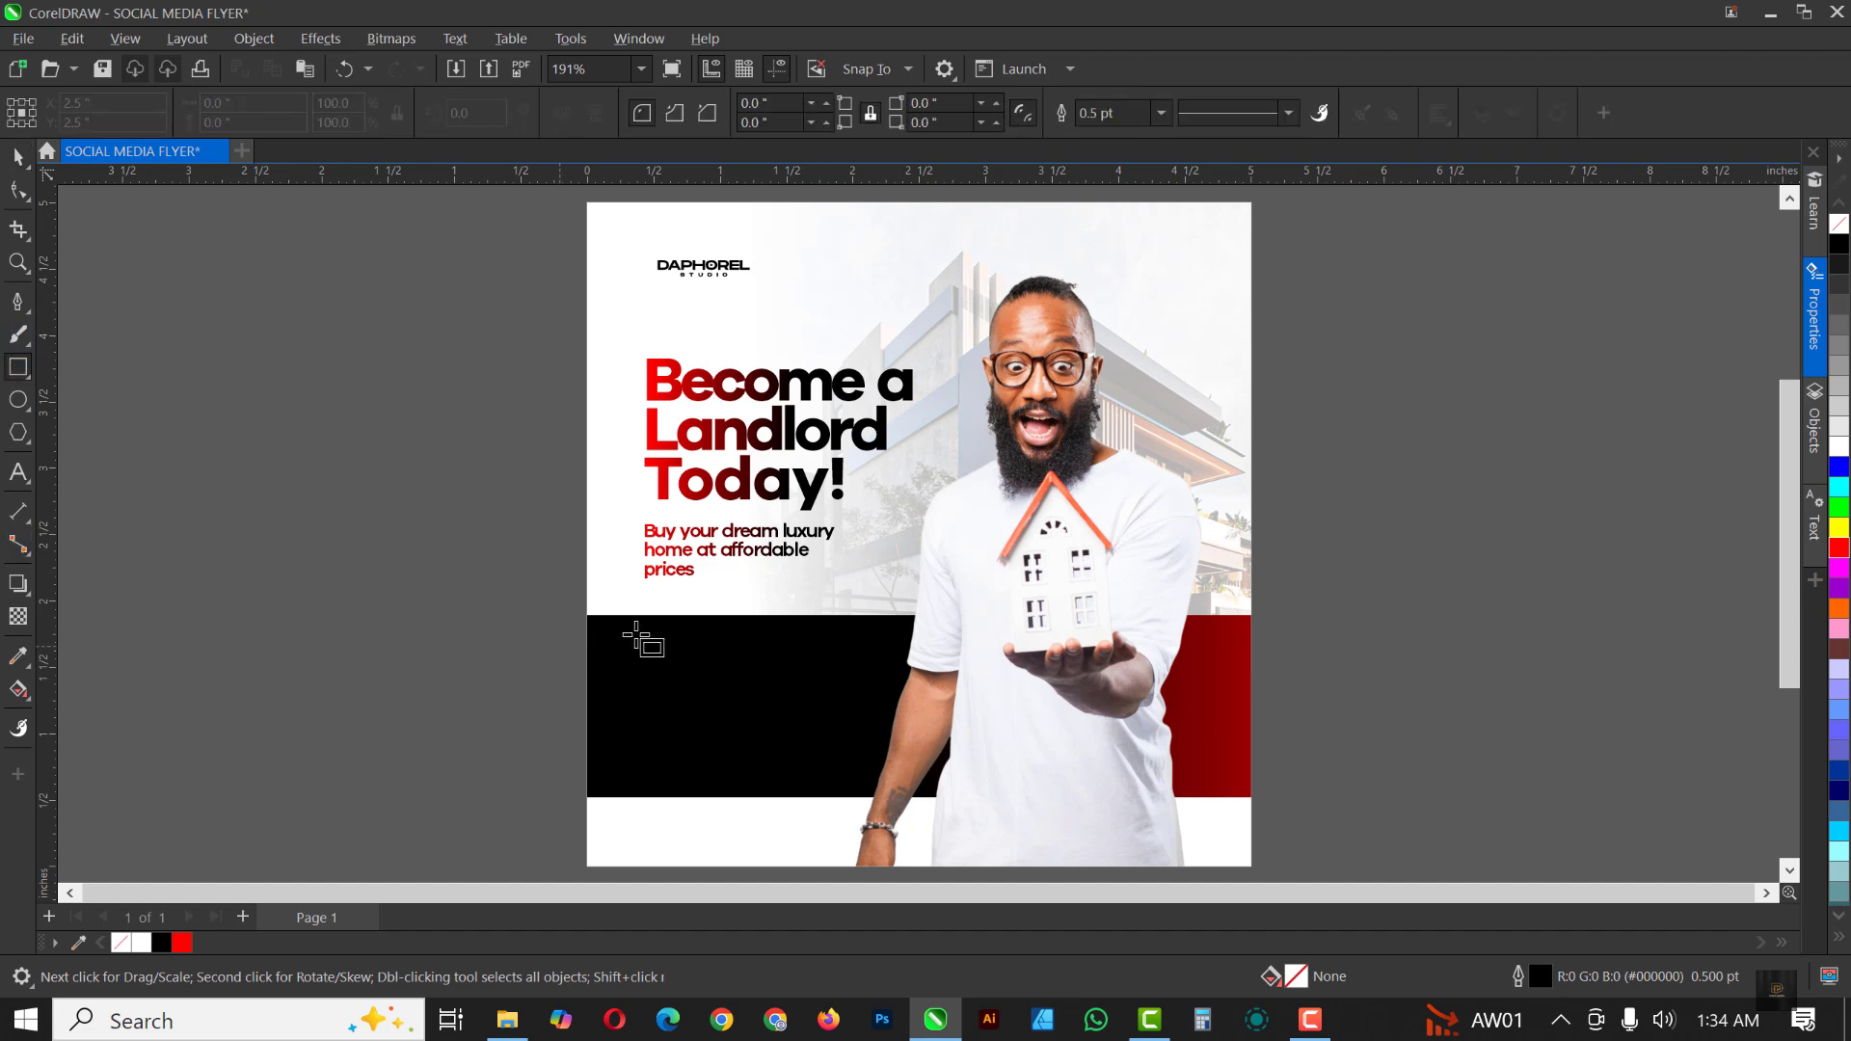
{"action": "left_click_drag", "start_coordinate": [627, 635], "coordinate": [1105, 669]}
{"action": "left_click", "coordinate": [1839, 548]}
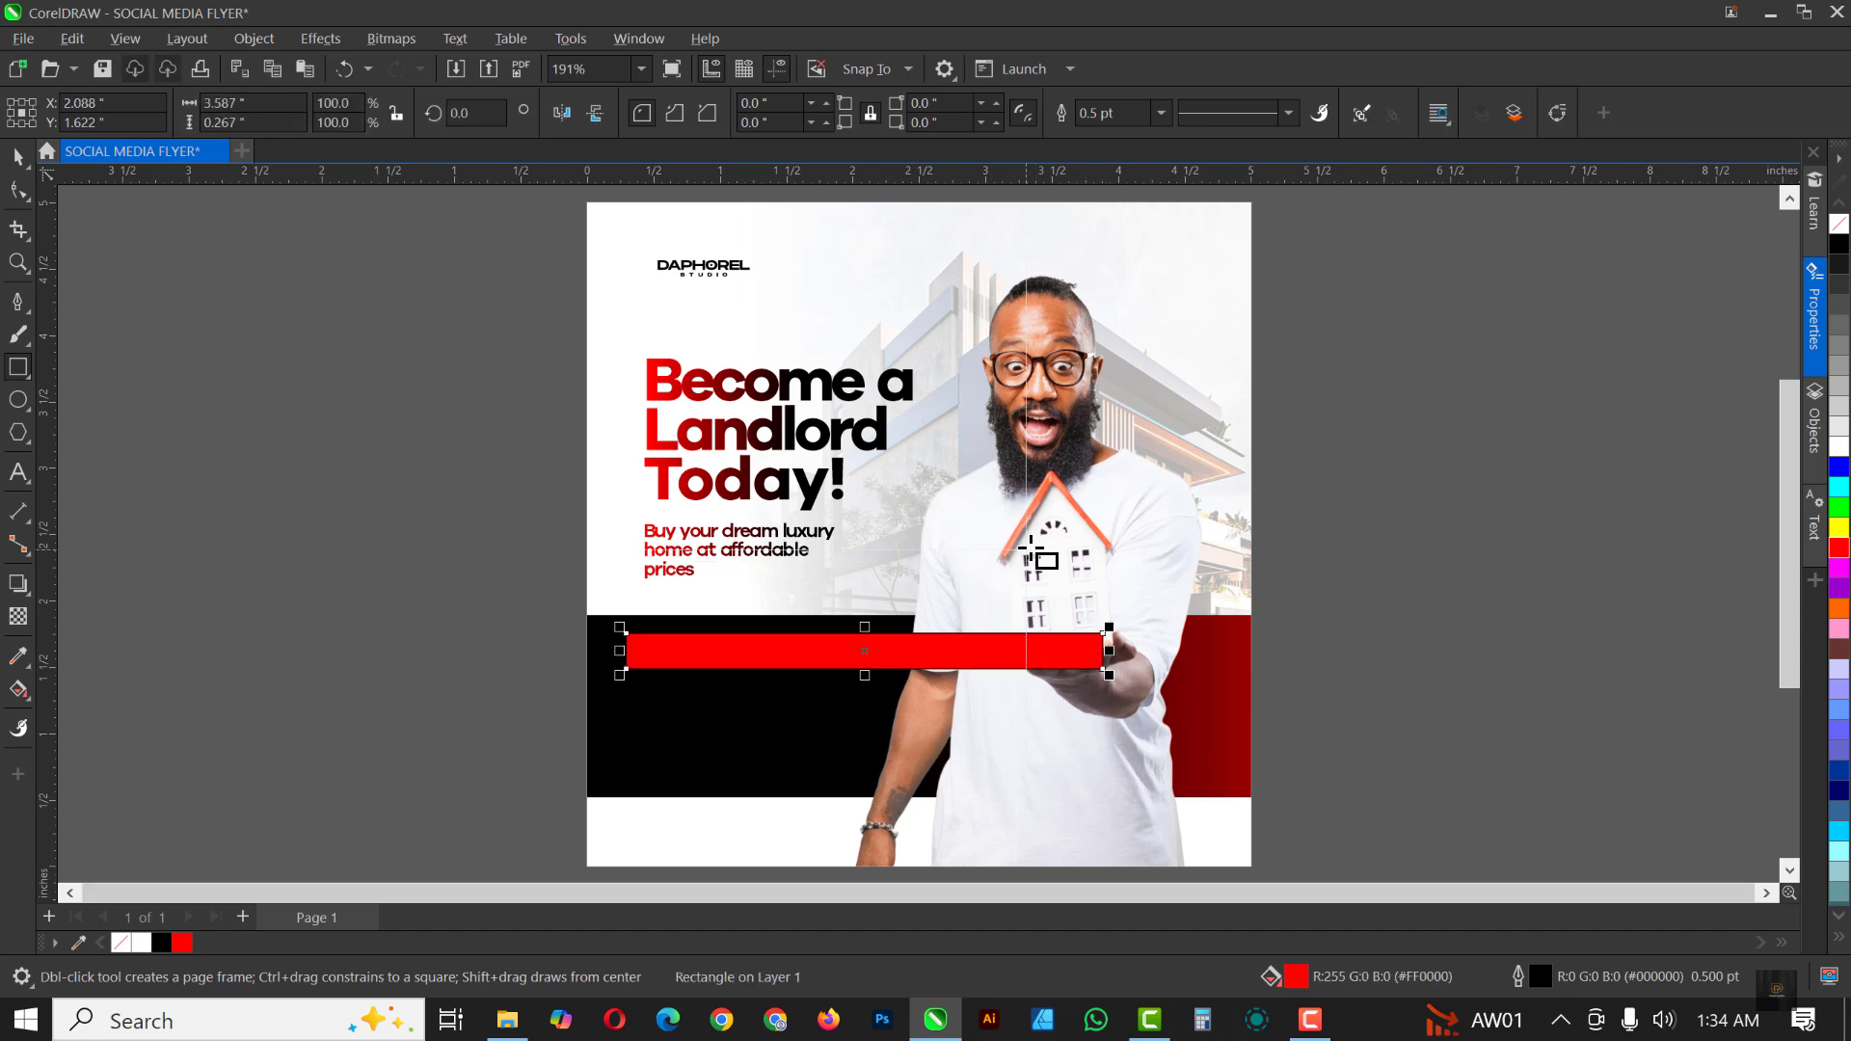
{"action": "left_click", "coordinate": [1161, 113]}
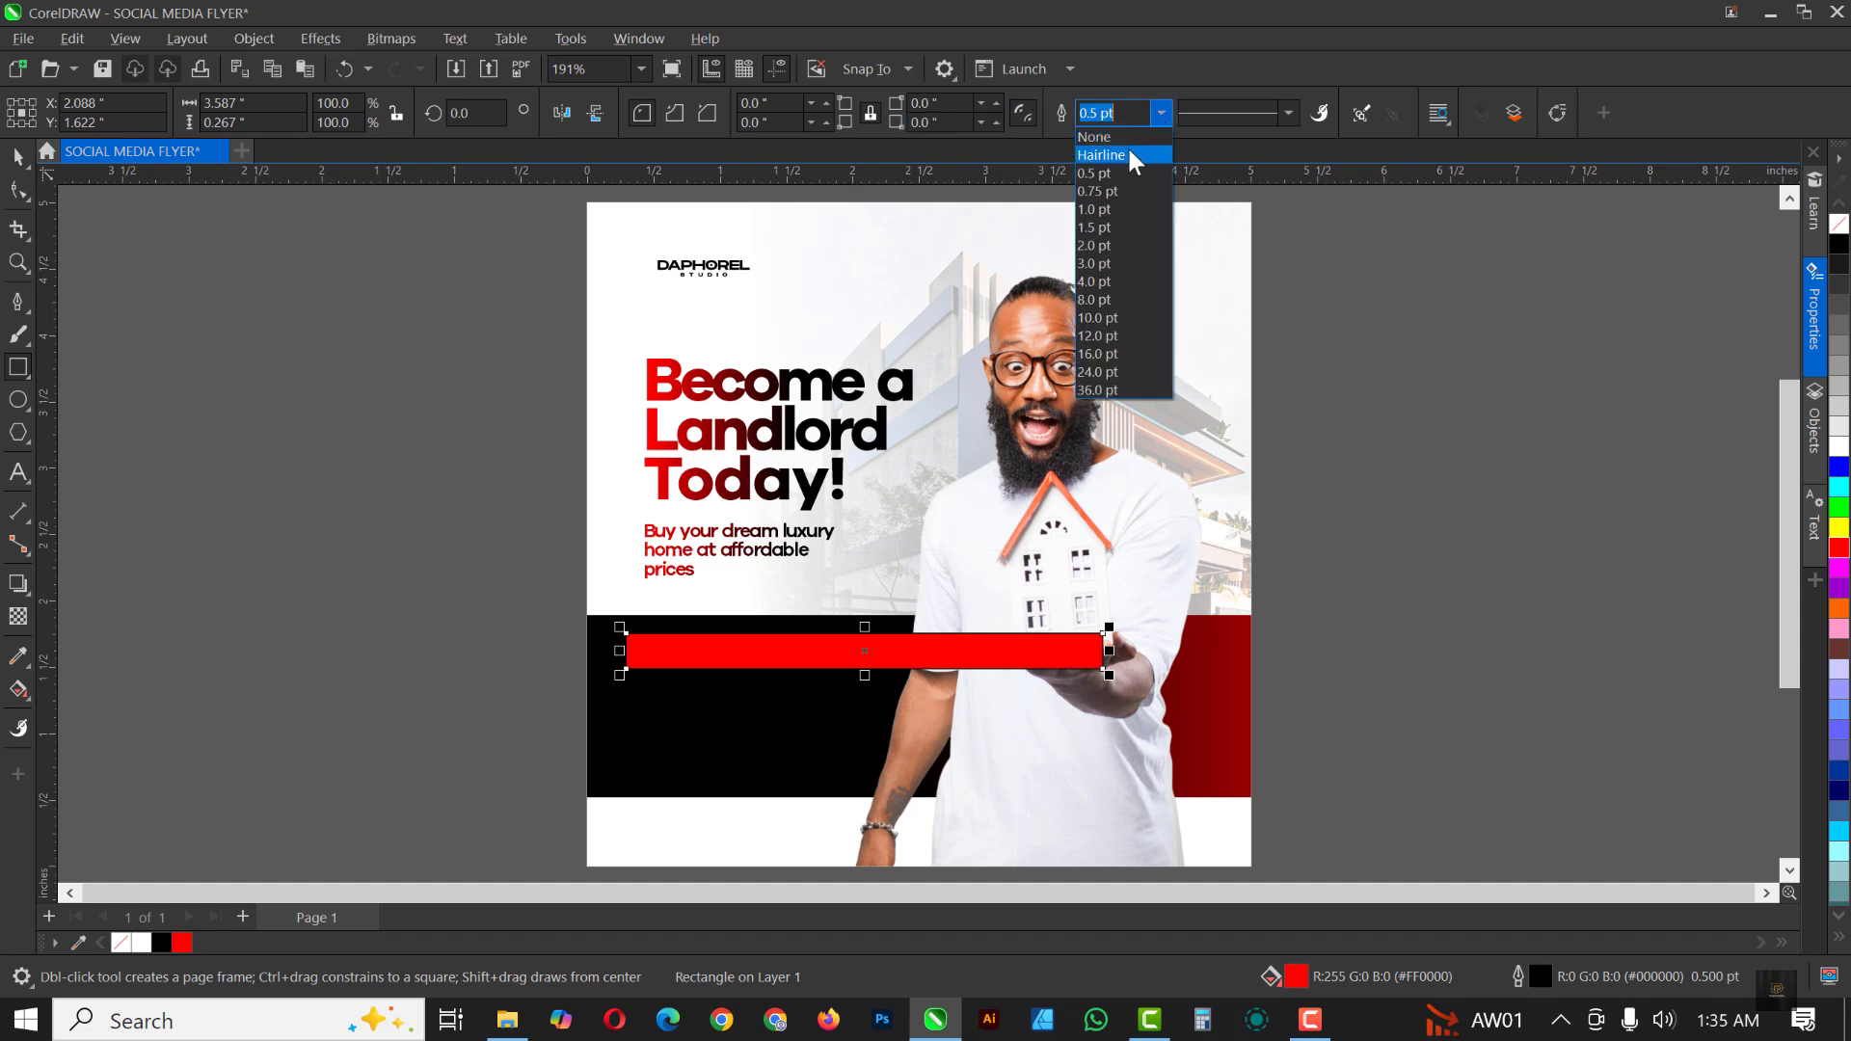
{"action": "left_click", "coordinate": [1110, 139]}
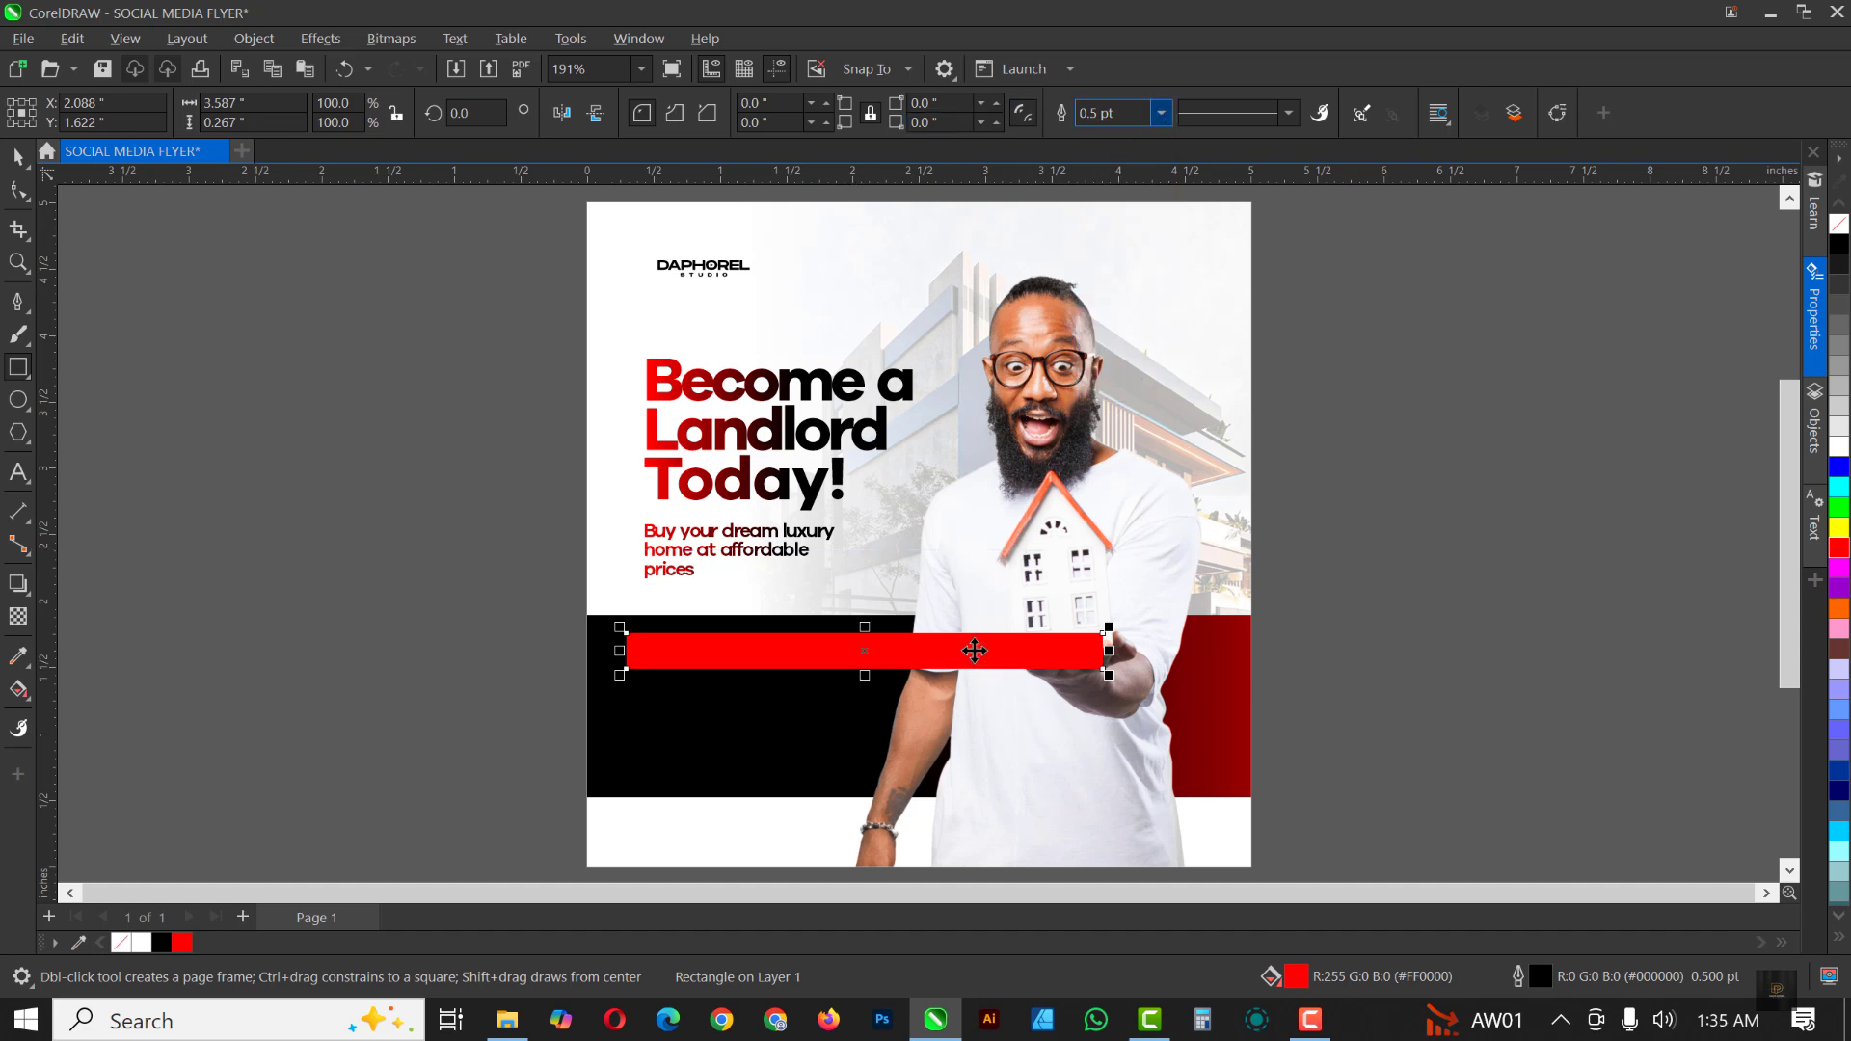
{"action": "key", "text": "space"}
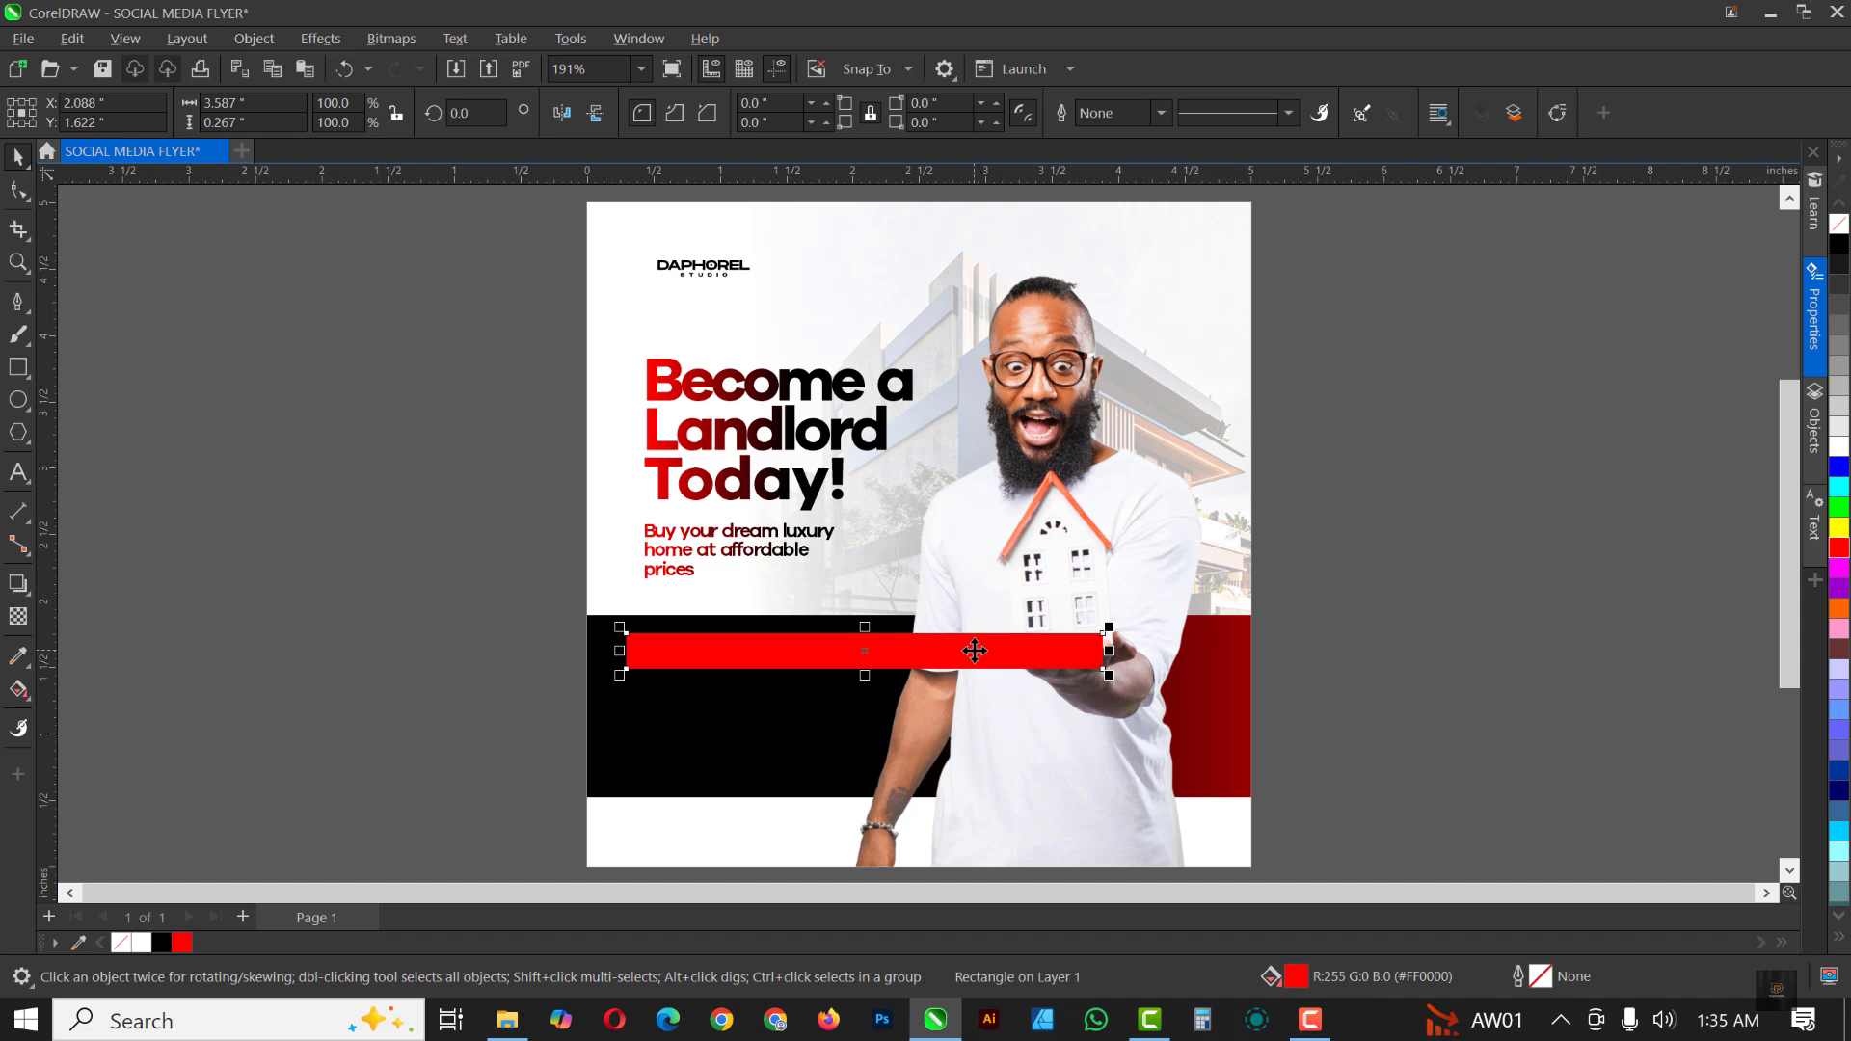
Step: Move the new red bar lower in the band and shorten it to about 84% width
{"action": "key", "text": "ctrl+Page_Down"}
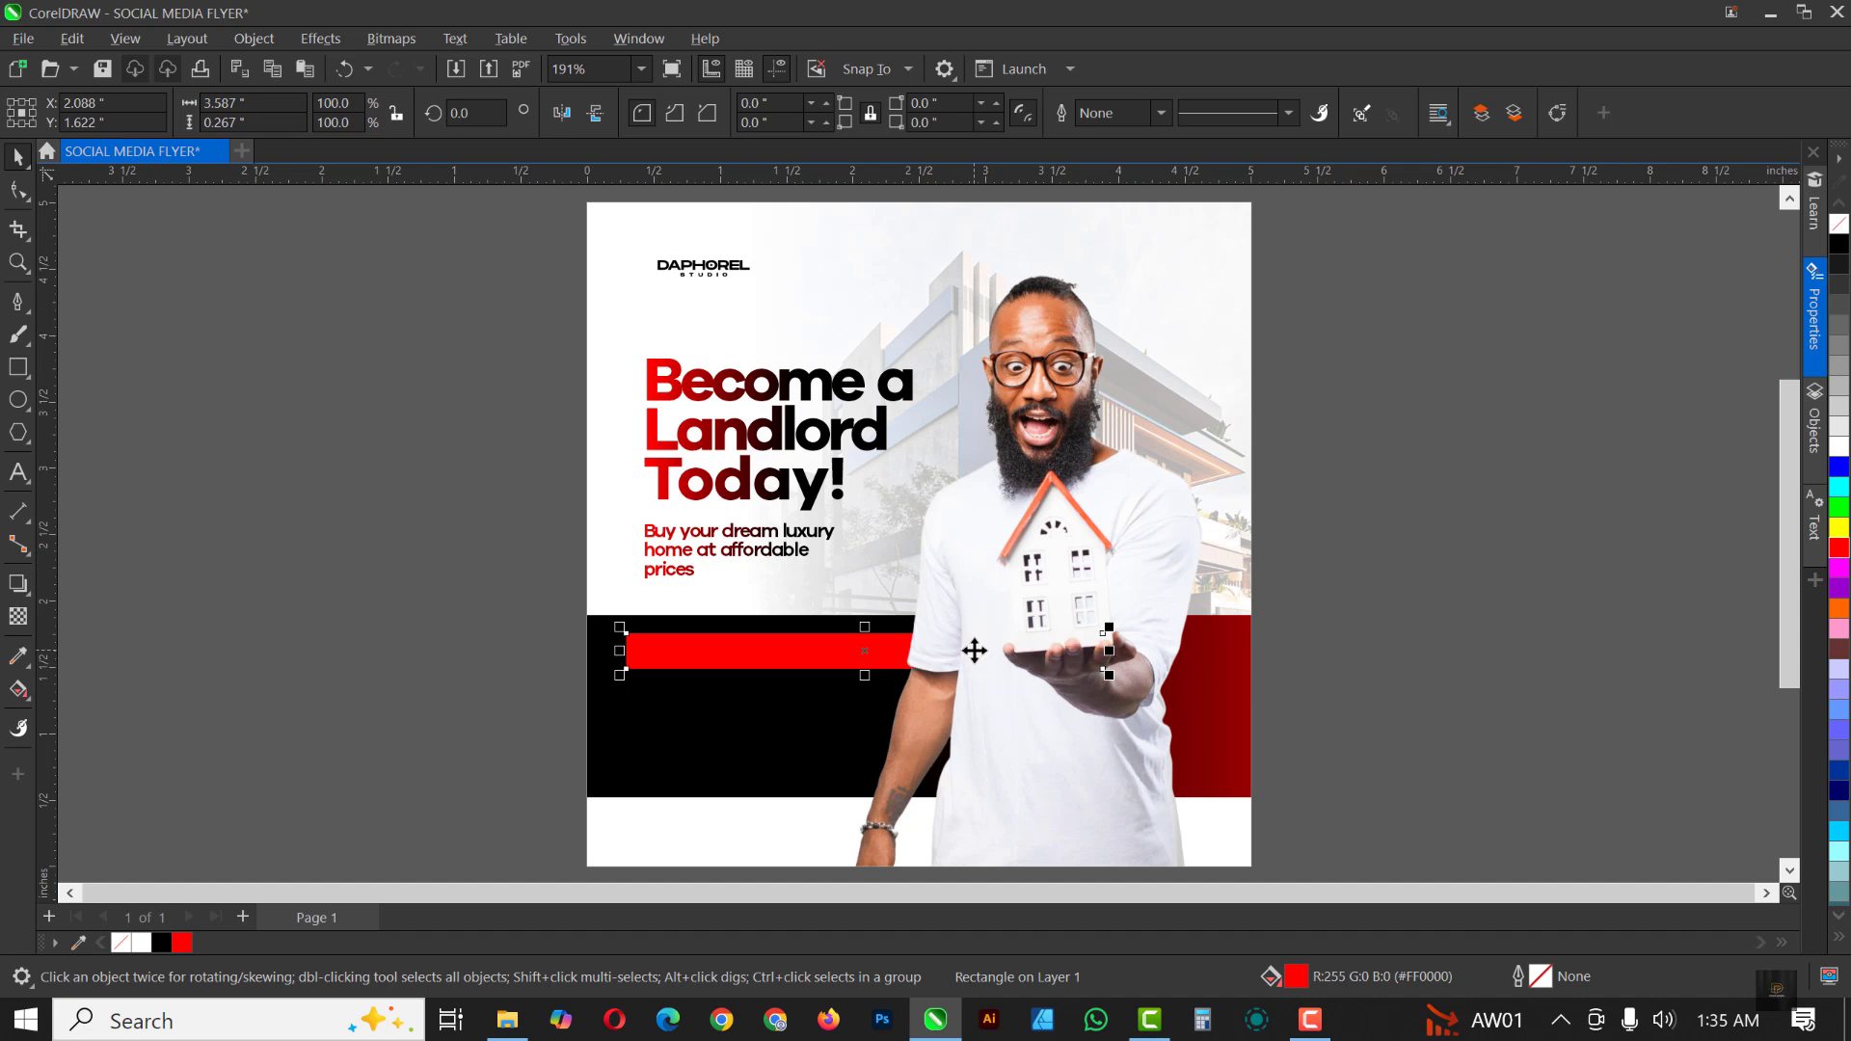
{"action": "key", "text": "ctrl+Page_Up"}
{"action": "left_click_drag", "start_coordinate": [864, 669], "coordinate": [882, 755]}
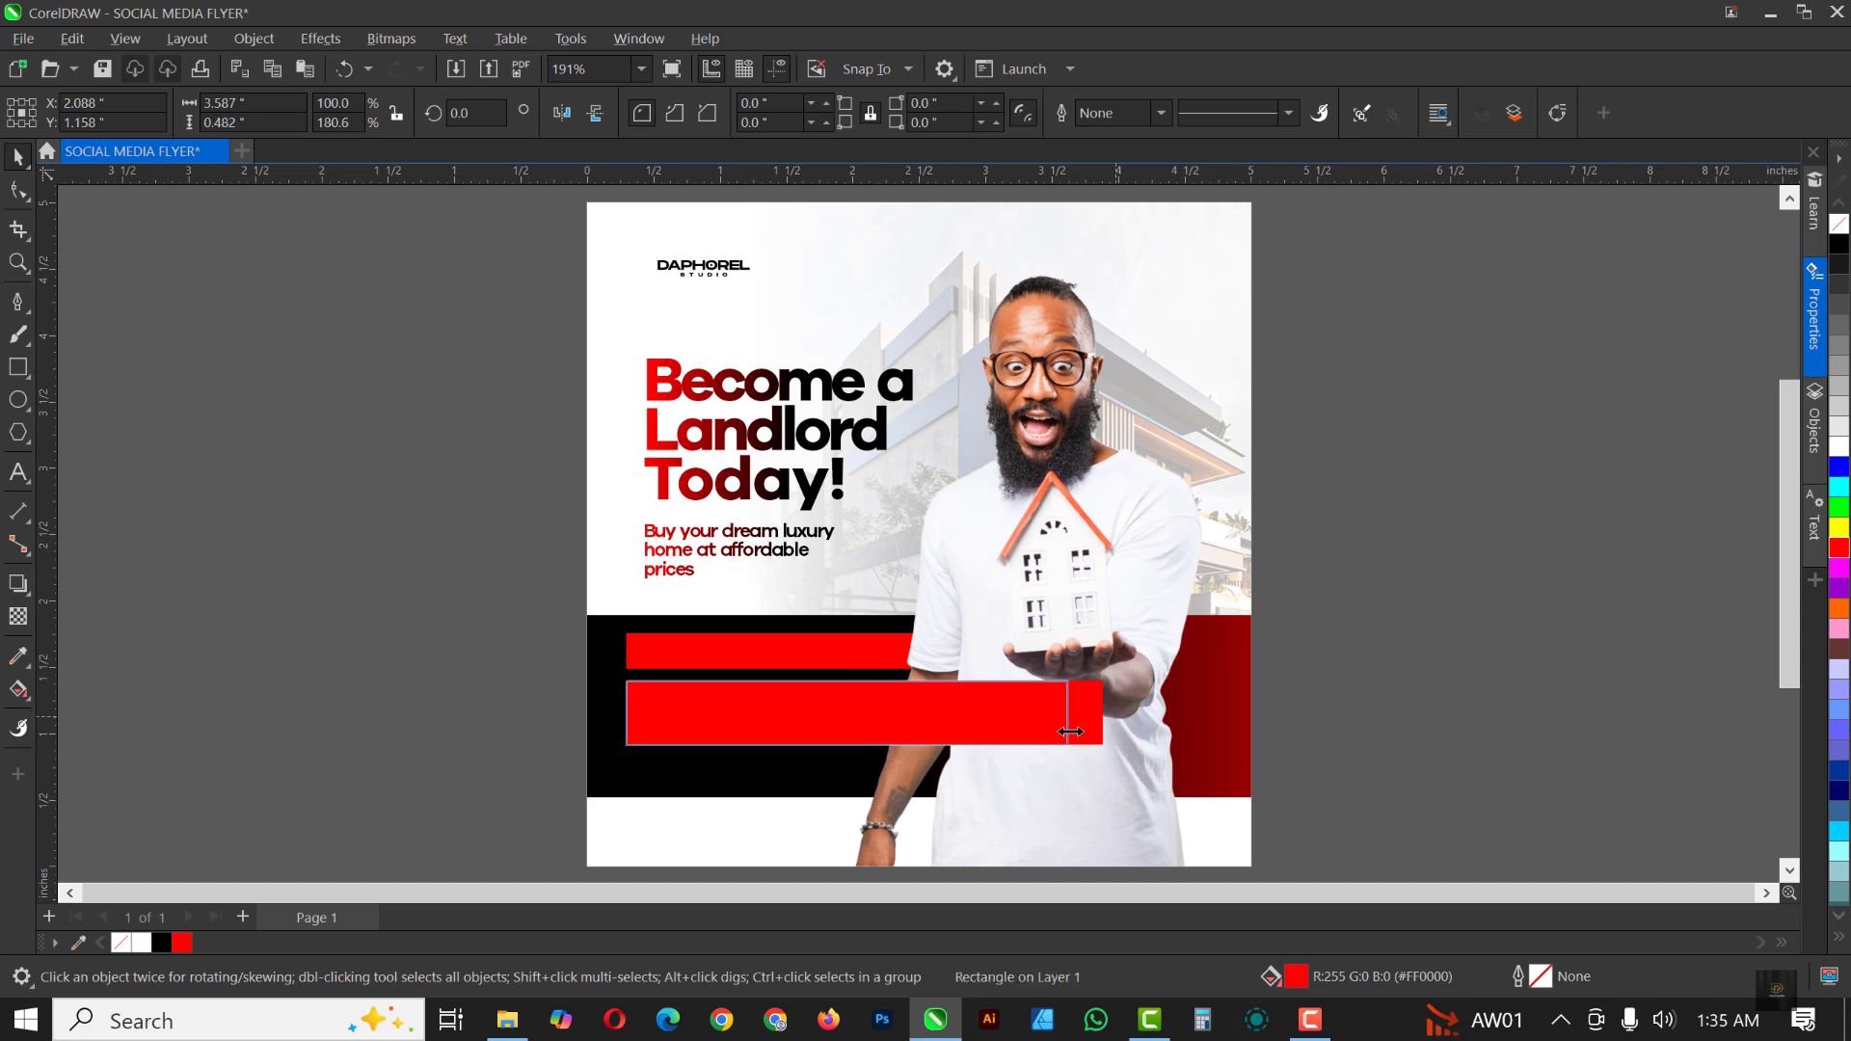
{"action": "left_click_drag", "start_coordinate": [1070, 733], "coordinate": [1026, 733]}
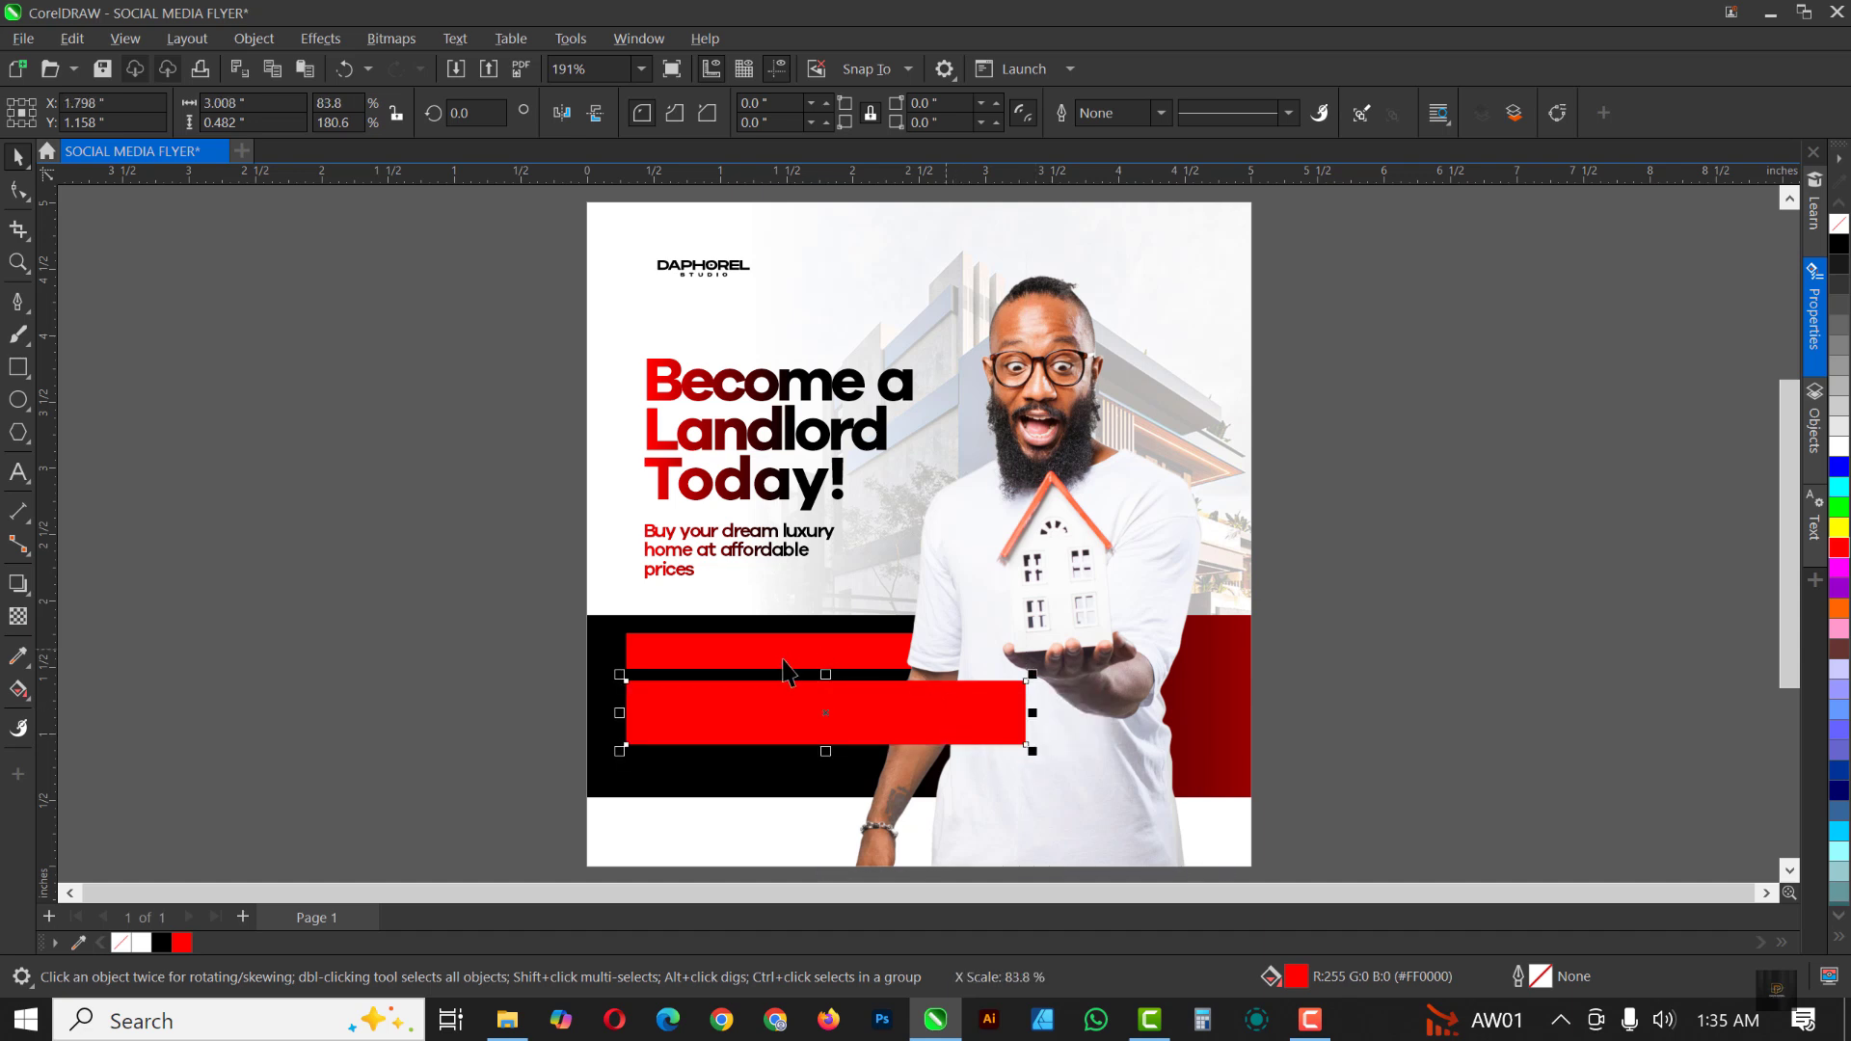
Step: Nudge both red bars two steps down on the black band
{"action": "left_click", "coordinate": [731, 656], "text": "shift"}
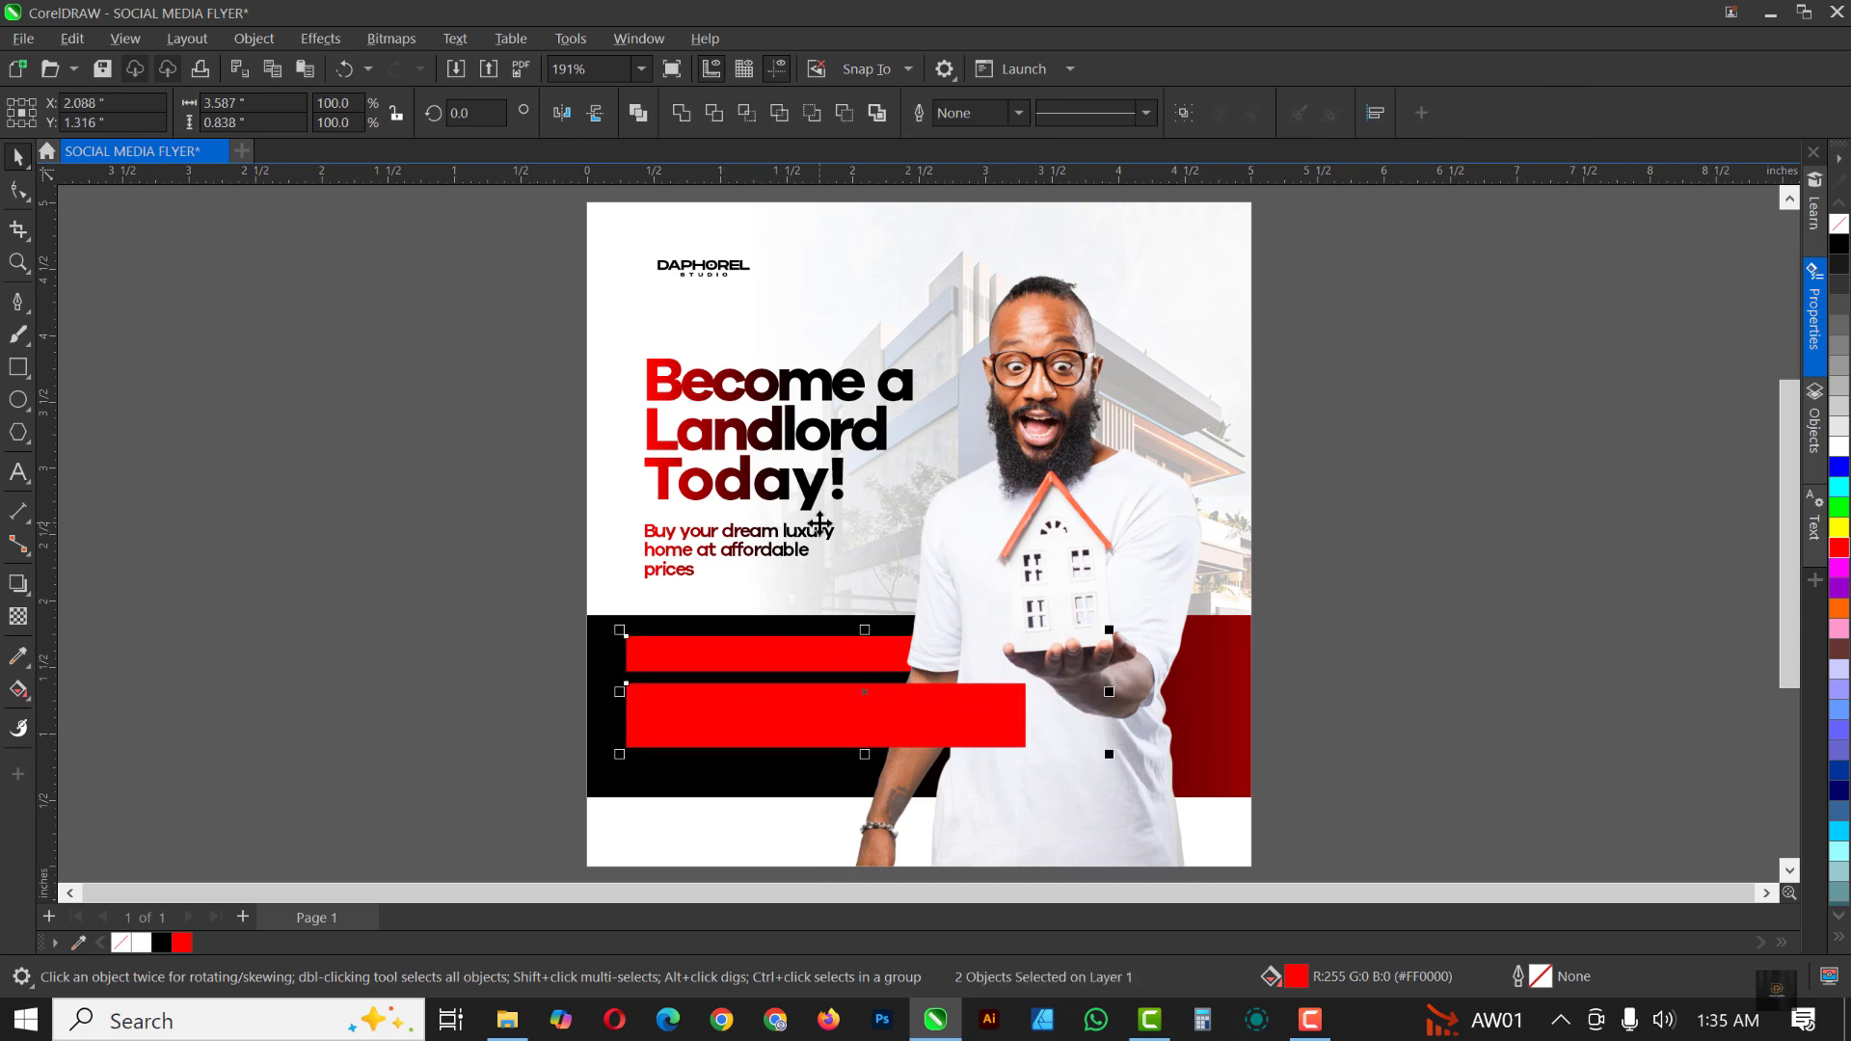
{"action": "key", "text": "Down"}
{"action": "key", "text": "Down"}
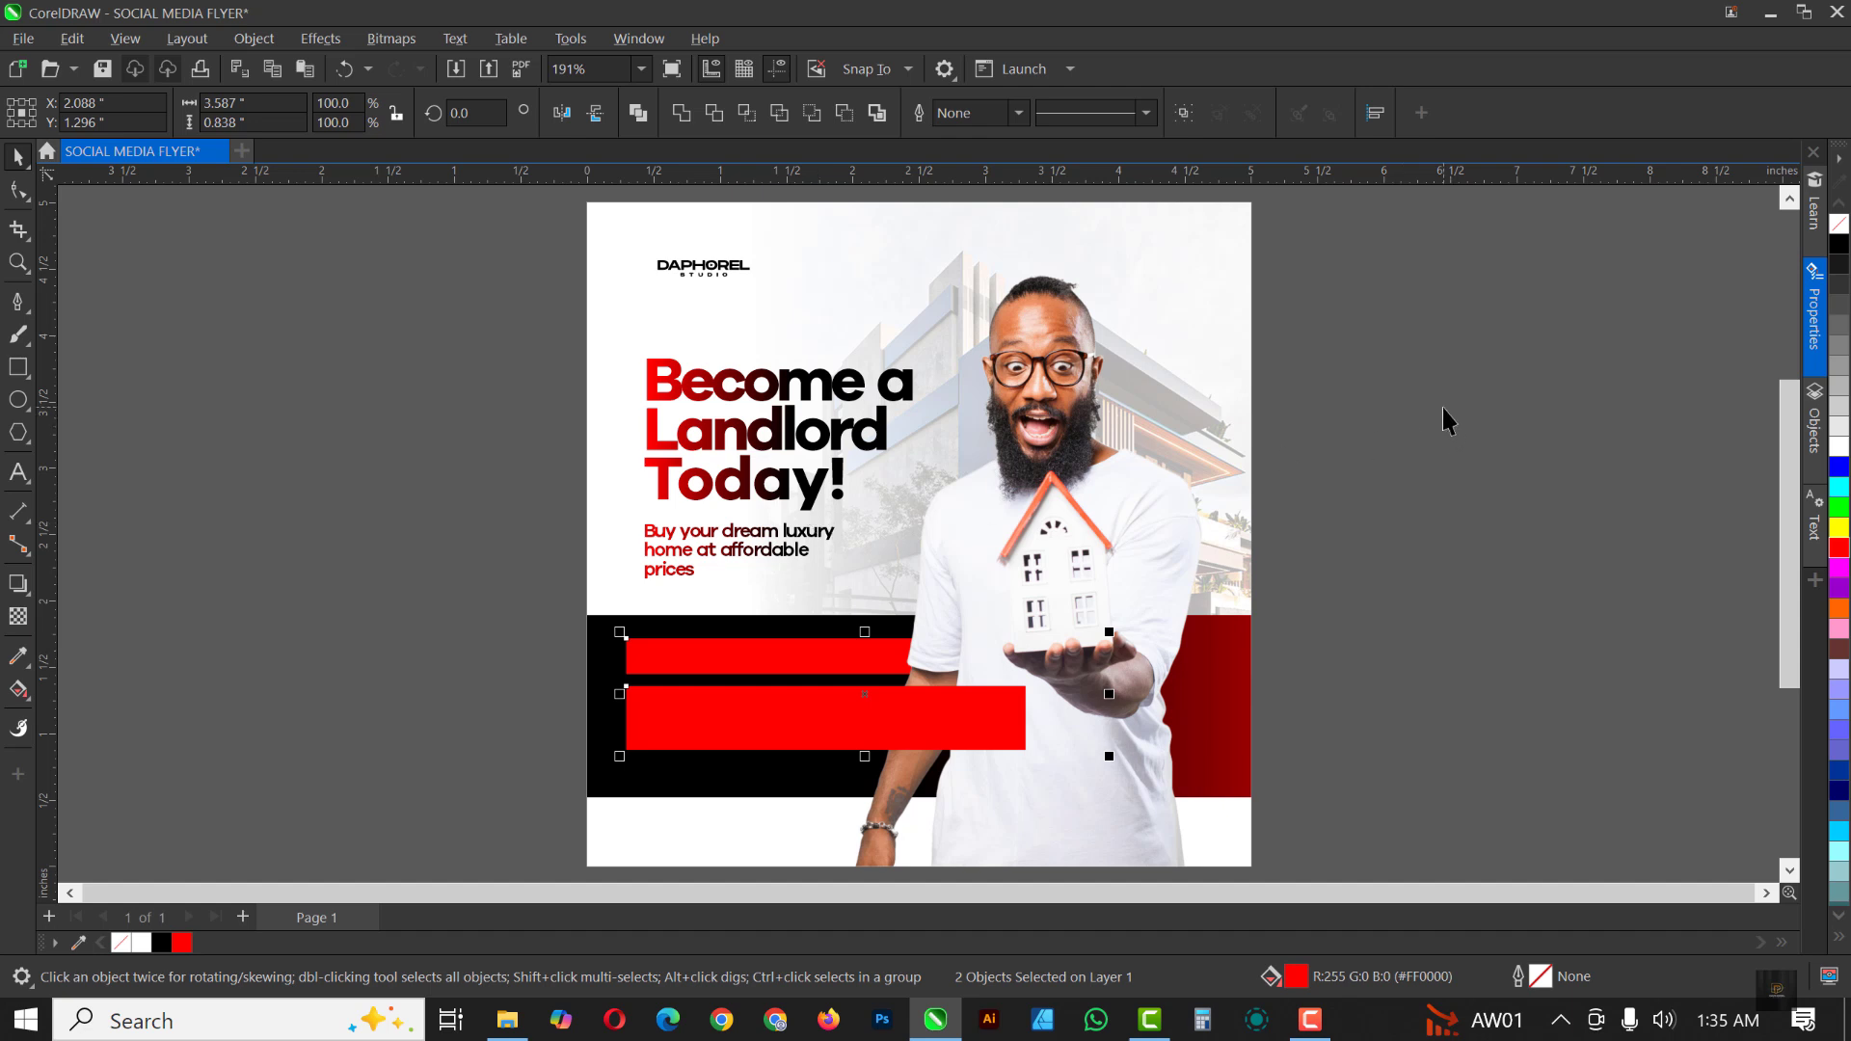
{"action": "key", "text": "Down"}
{"action": "key", "text": "Down"}
{"action": "key", "text": "Down"}
{"action": "key", "text": "Down"}
{"action": "key", "text": "Down"}
{"action": "key", "text": "Down"}
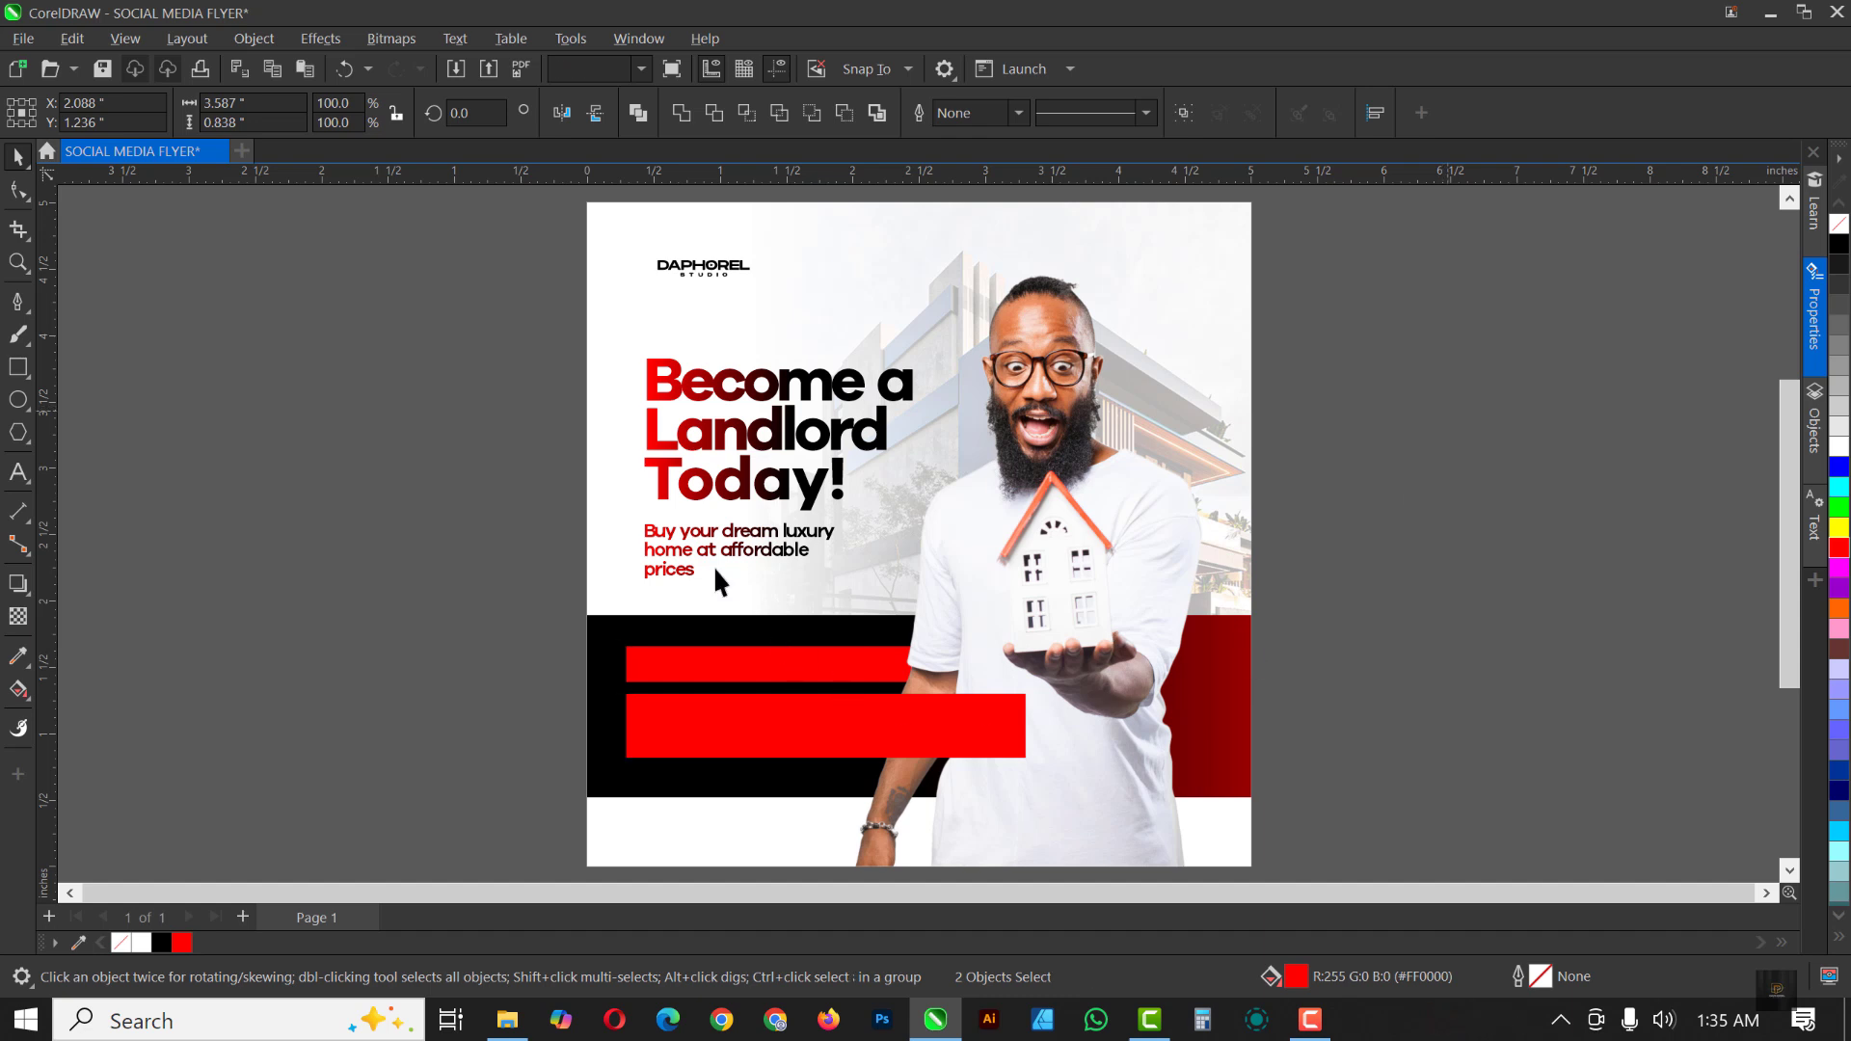
{"action": "key", "text": "Escape"}
{"action": "left_click", "coordinate": [771, 670]}
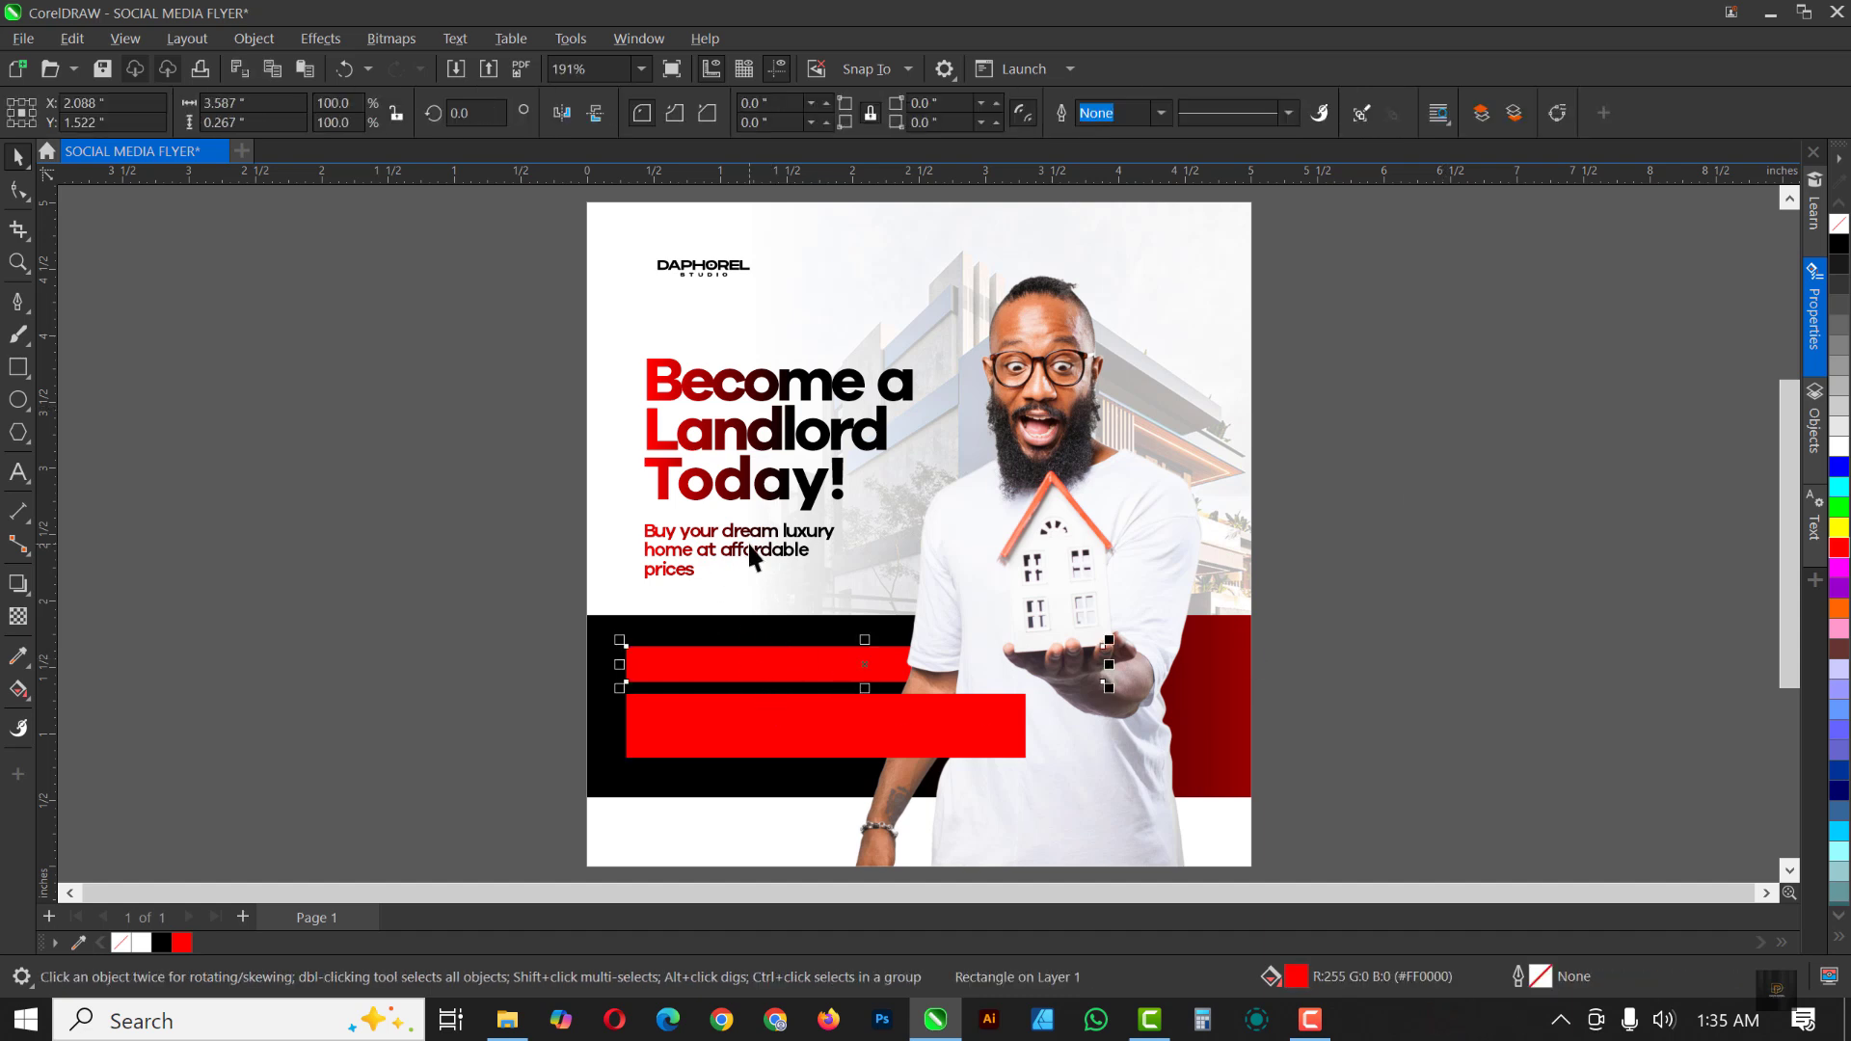
{"action": "left_click", "coordinate": [507, 1019]}
Step: Import the ENQUIRIES file onto the upper red bar and CONTACT onto the lower bar
{"action": "left_click", "coordinate": [561, 197]}
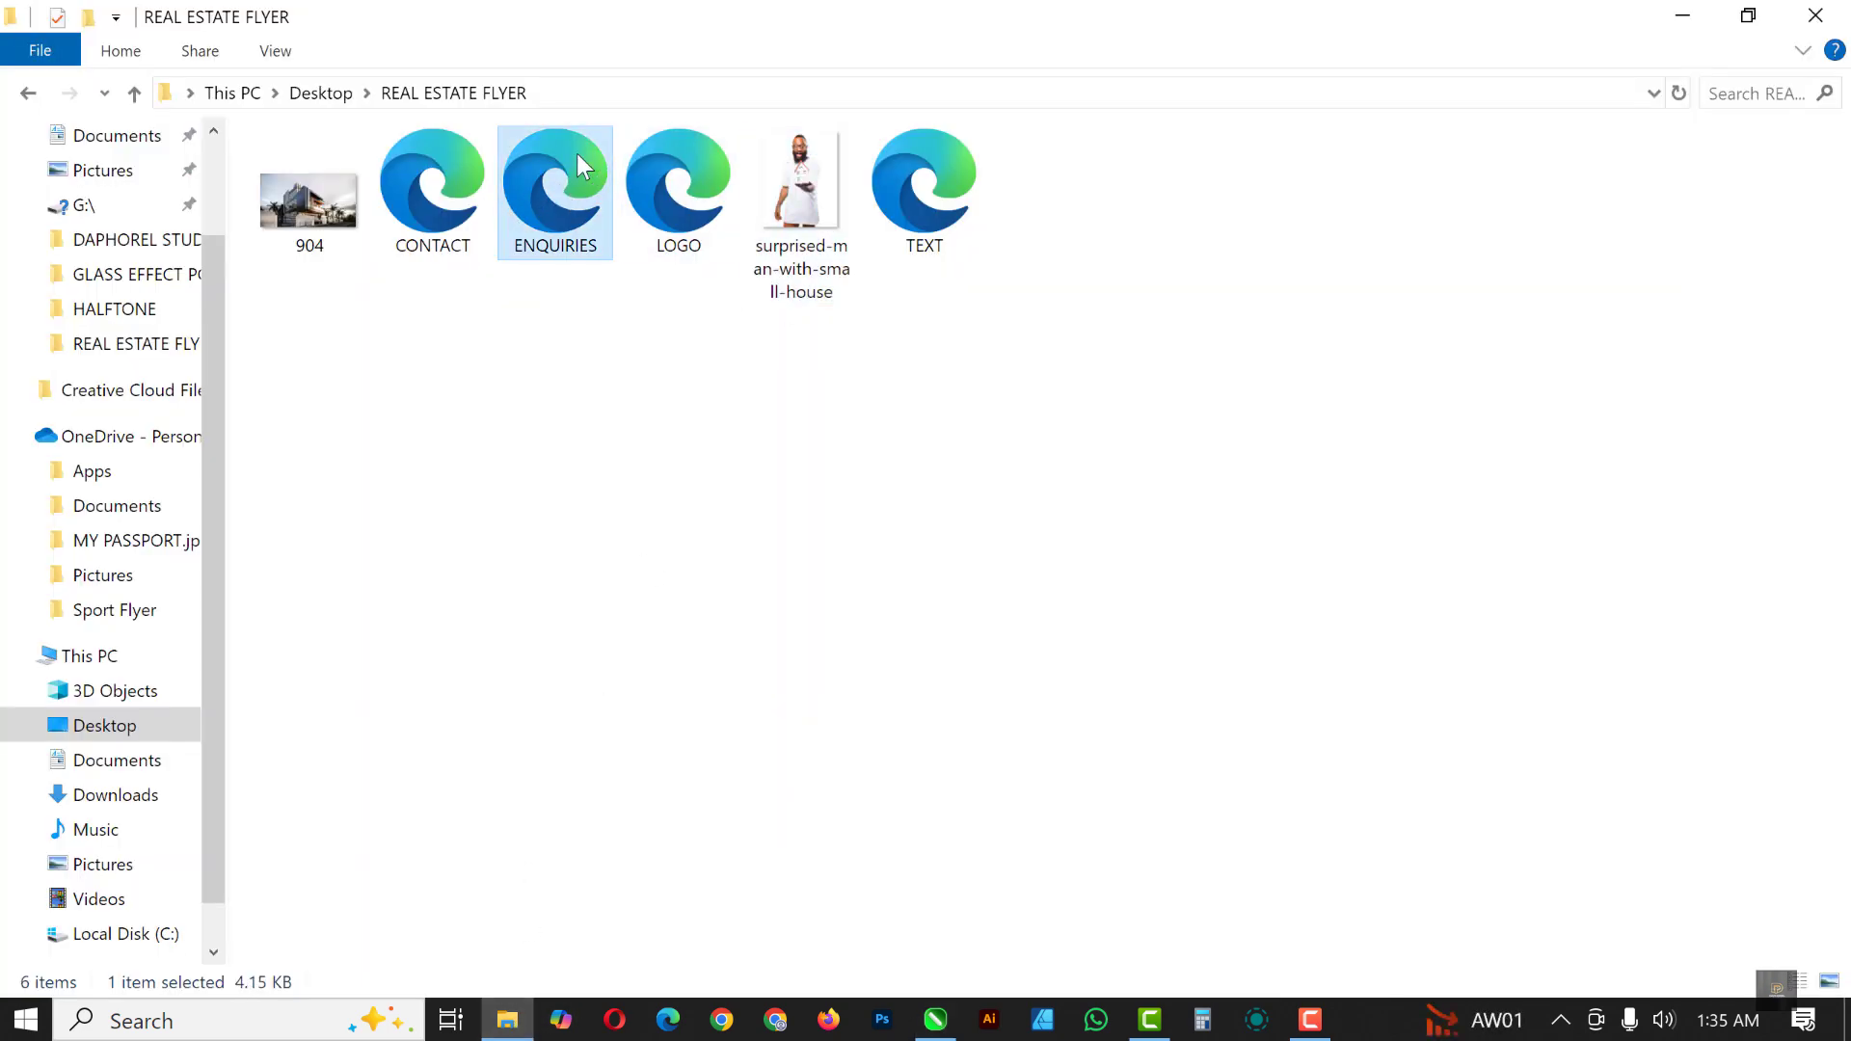
{"action": "left_click_drag", "start_coordinate": [578, 159], "coordinate": [799, 690]}
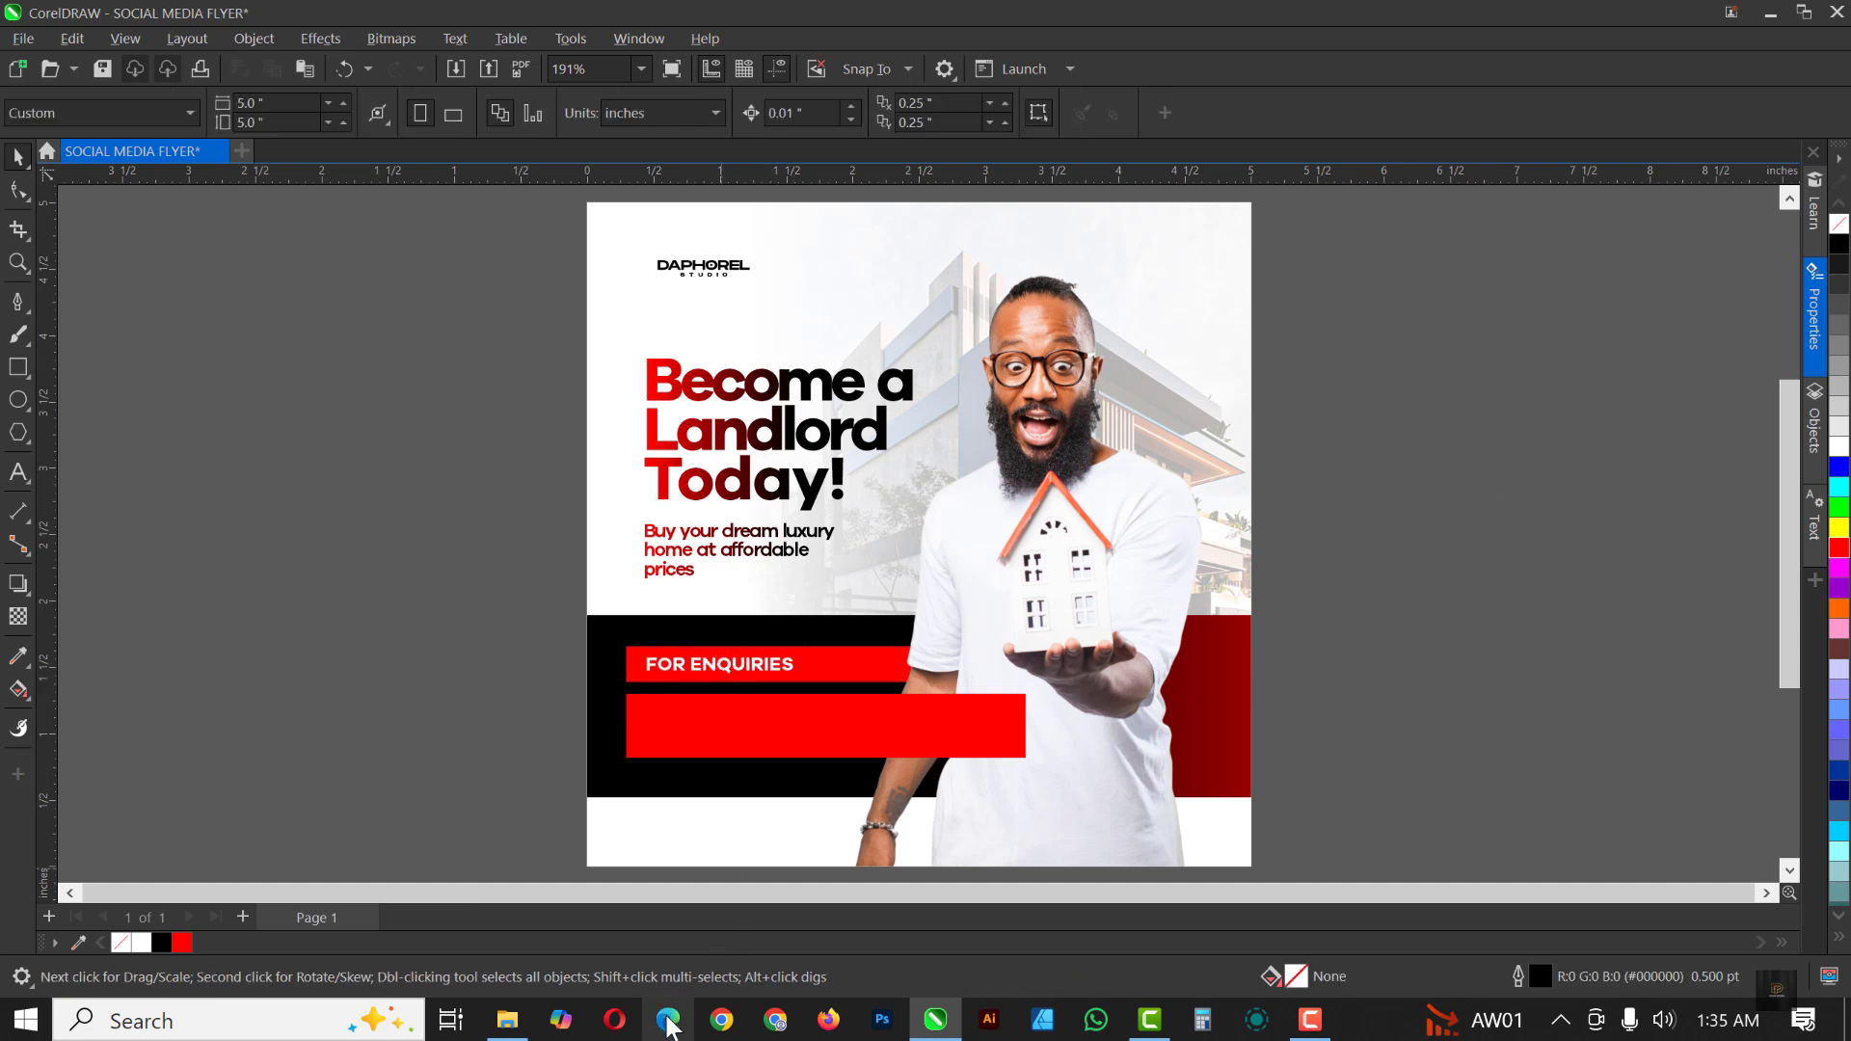
{"action": "left_click", "coordinate": [507, 1020]}
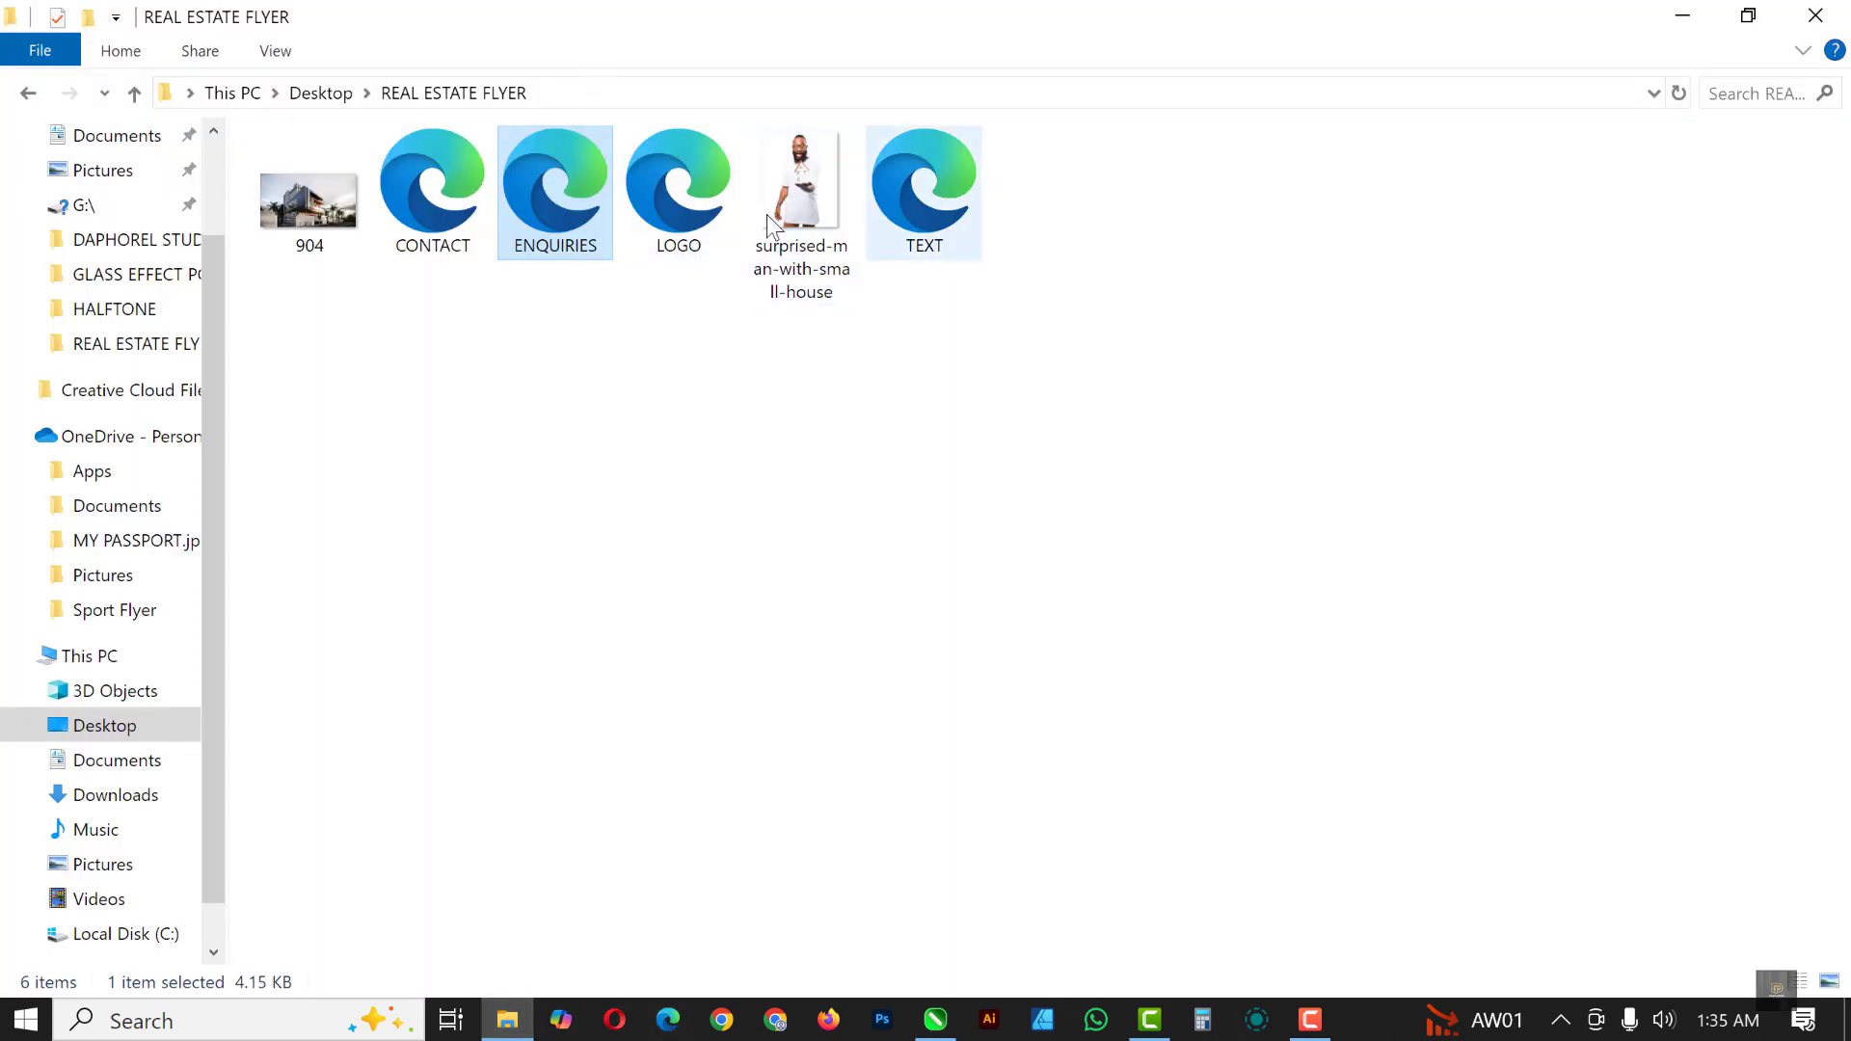
{"action": "left_click", "coordinate": [426, 154]}
{"action": "left_click_drag", "start_coordinate": [426, 148], "coordinate": [777, 728]}
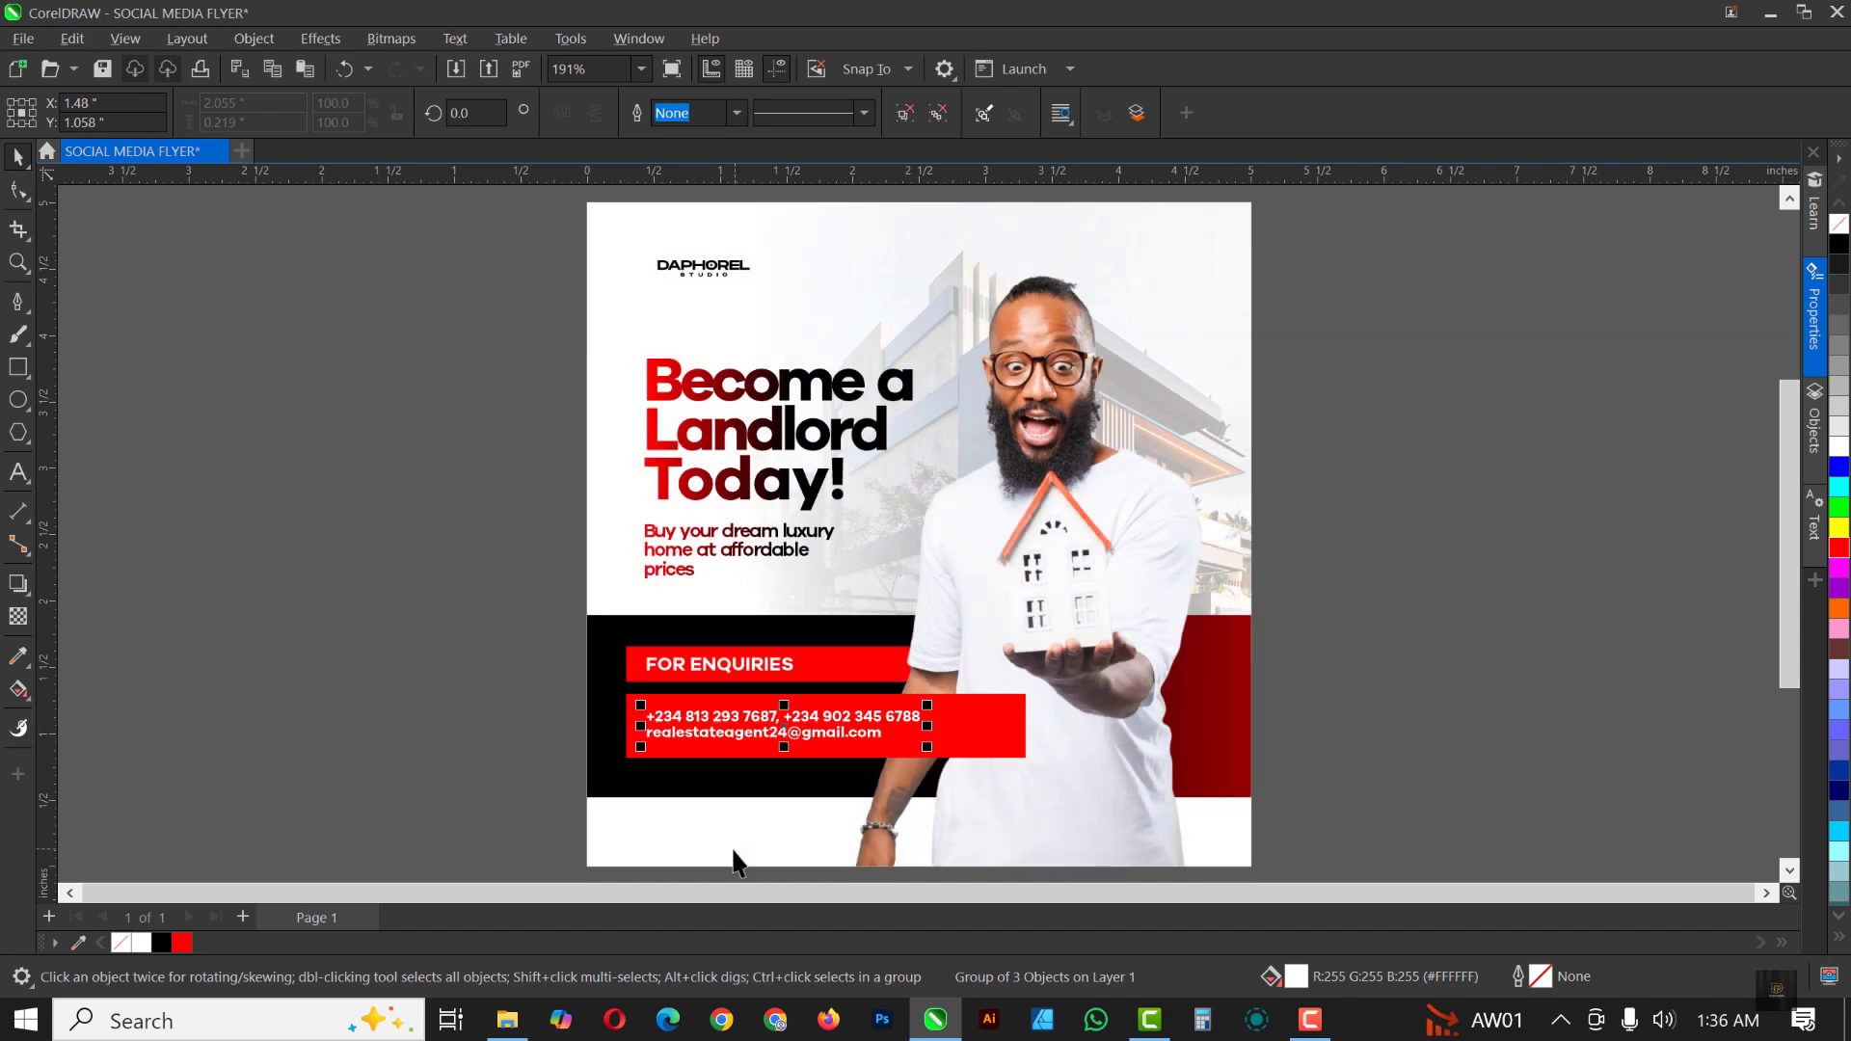
{"action": "left_click", "coordinate": [257, 38]}
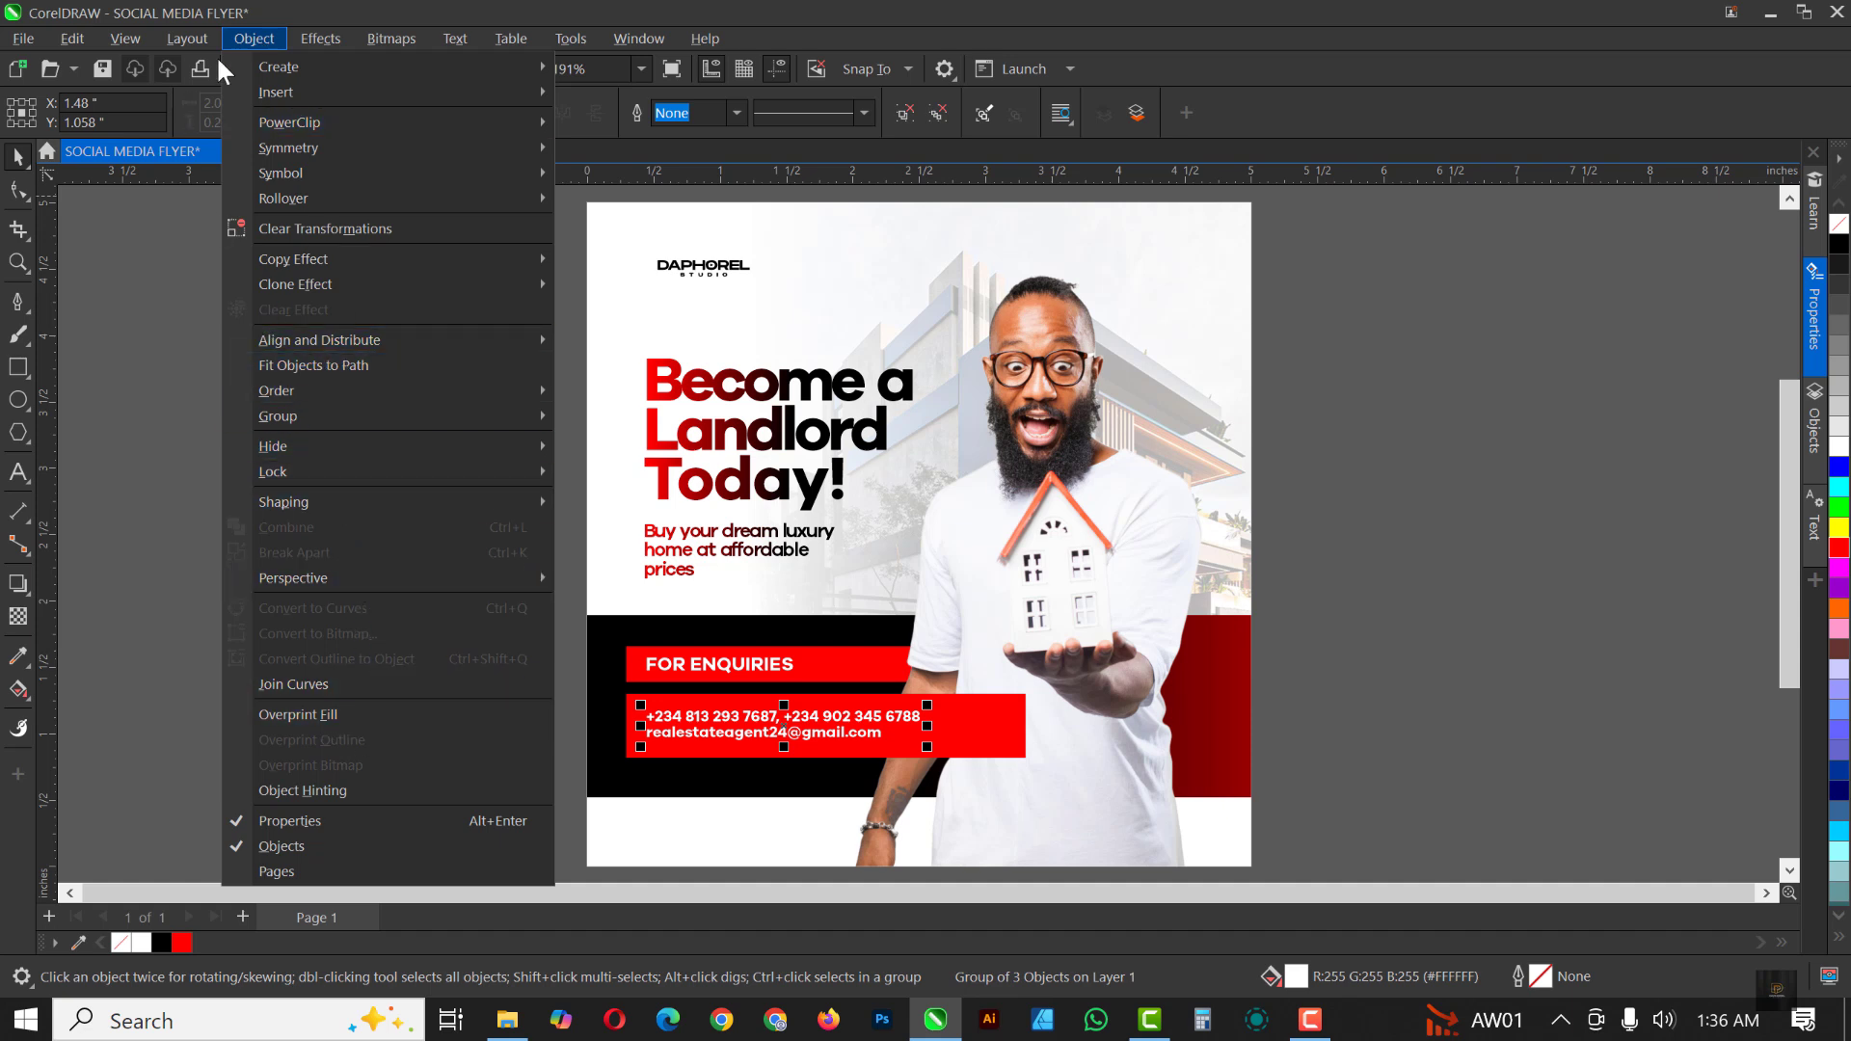
{"action": "left_click", "coordinate": [189, 39]}
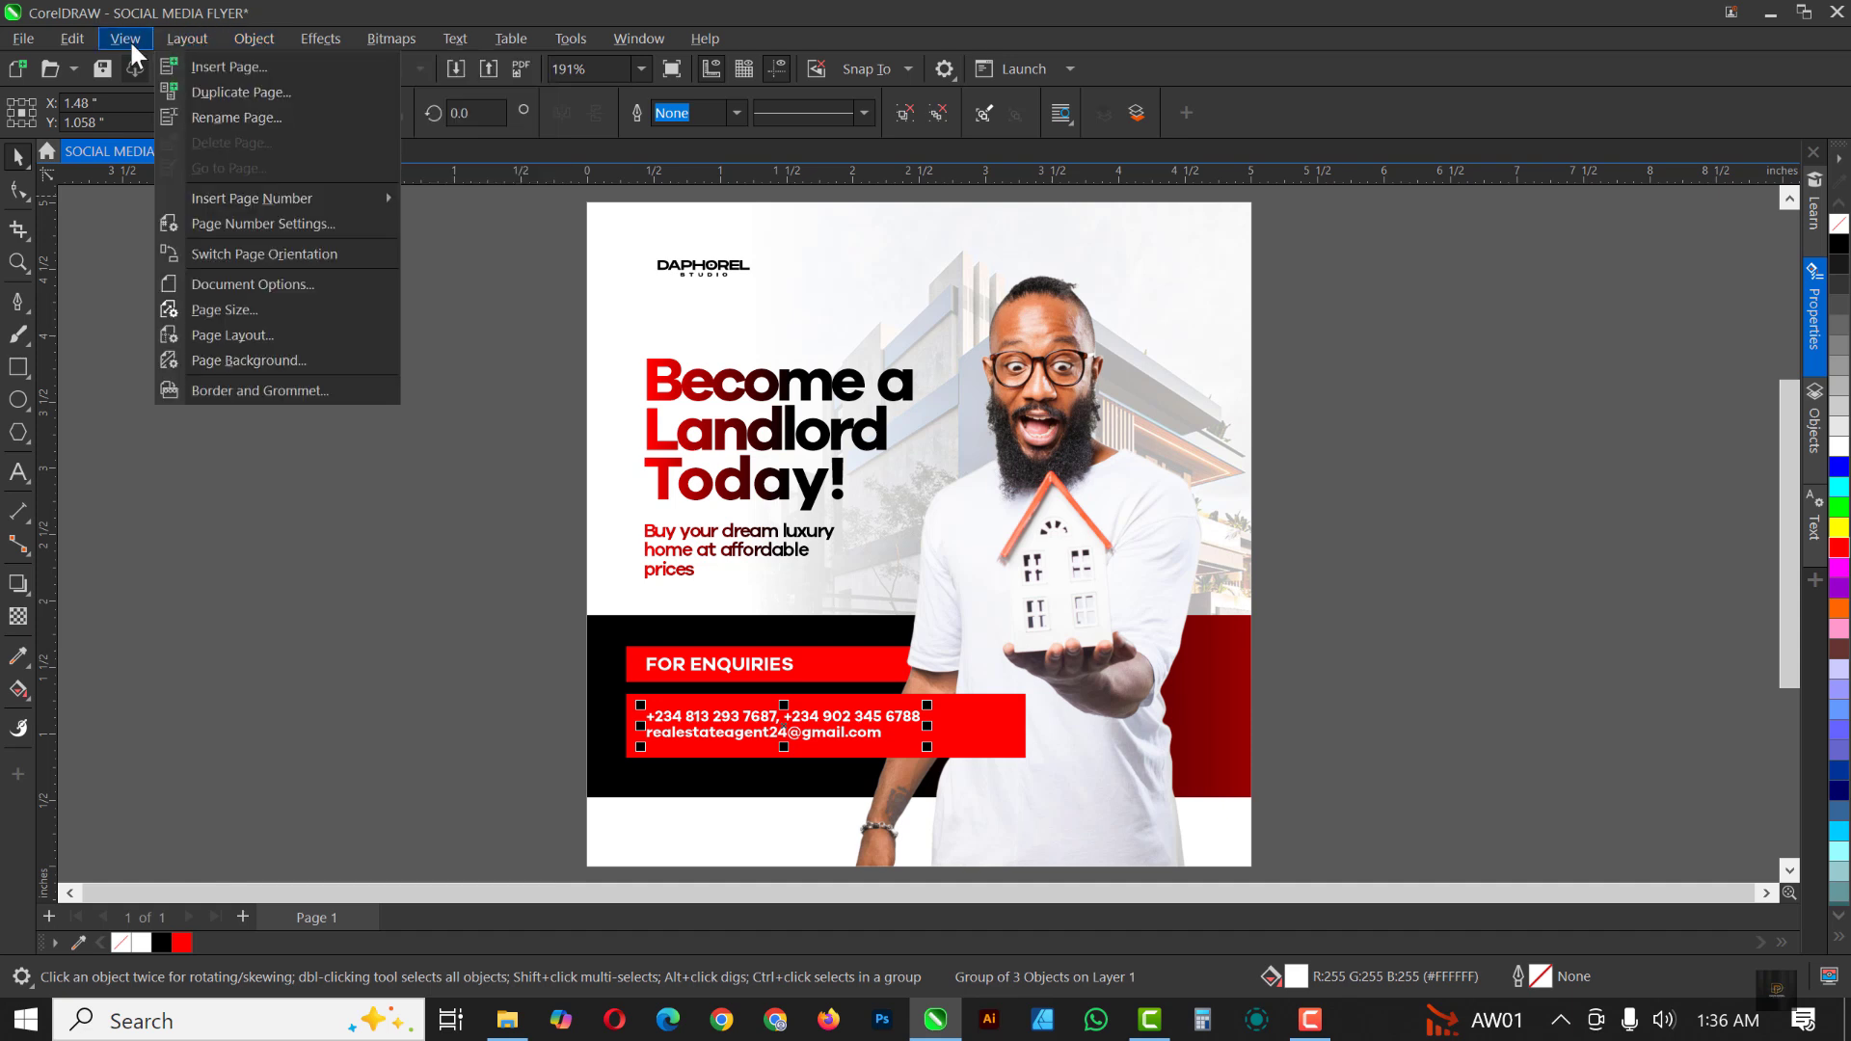
{"action": "mouse_move", "coordinate": [129, 39]}
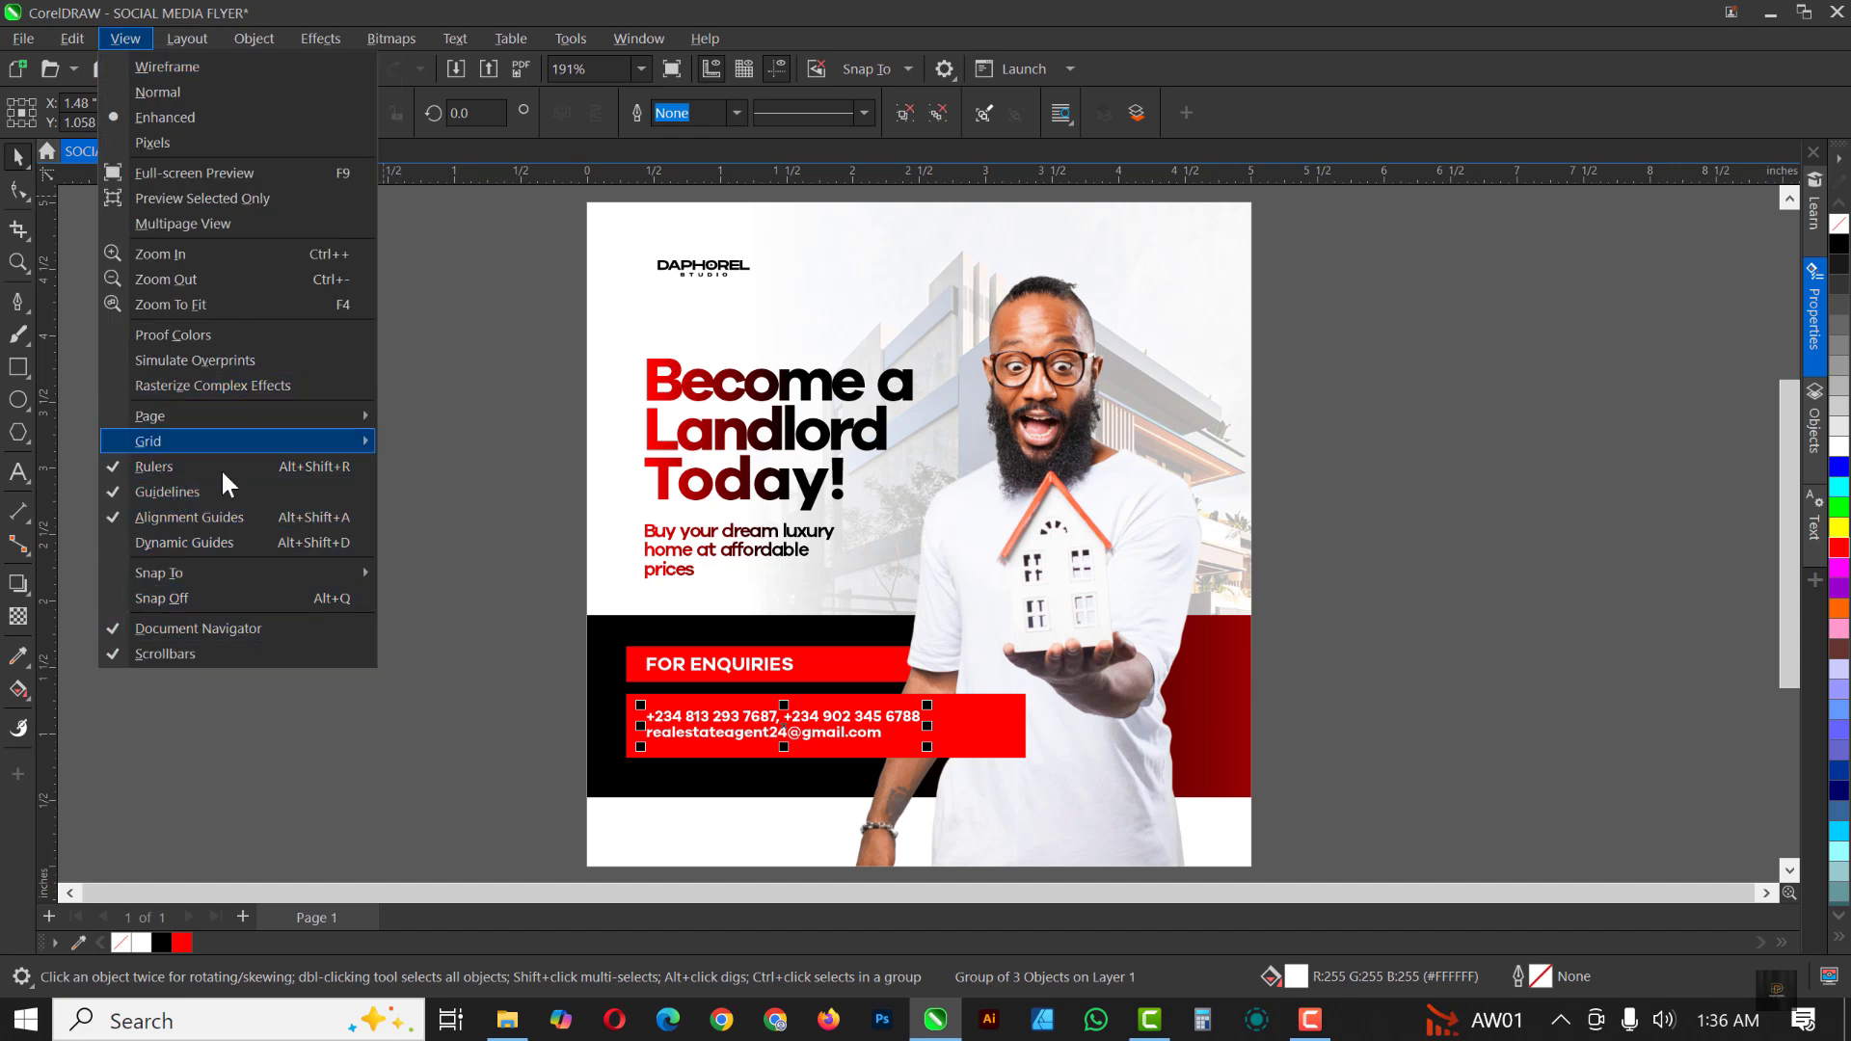
{"action": "left_click", "coordinate": [1628, 376]}
{"action": "key", "text": "Escape"}
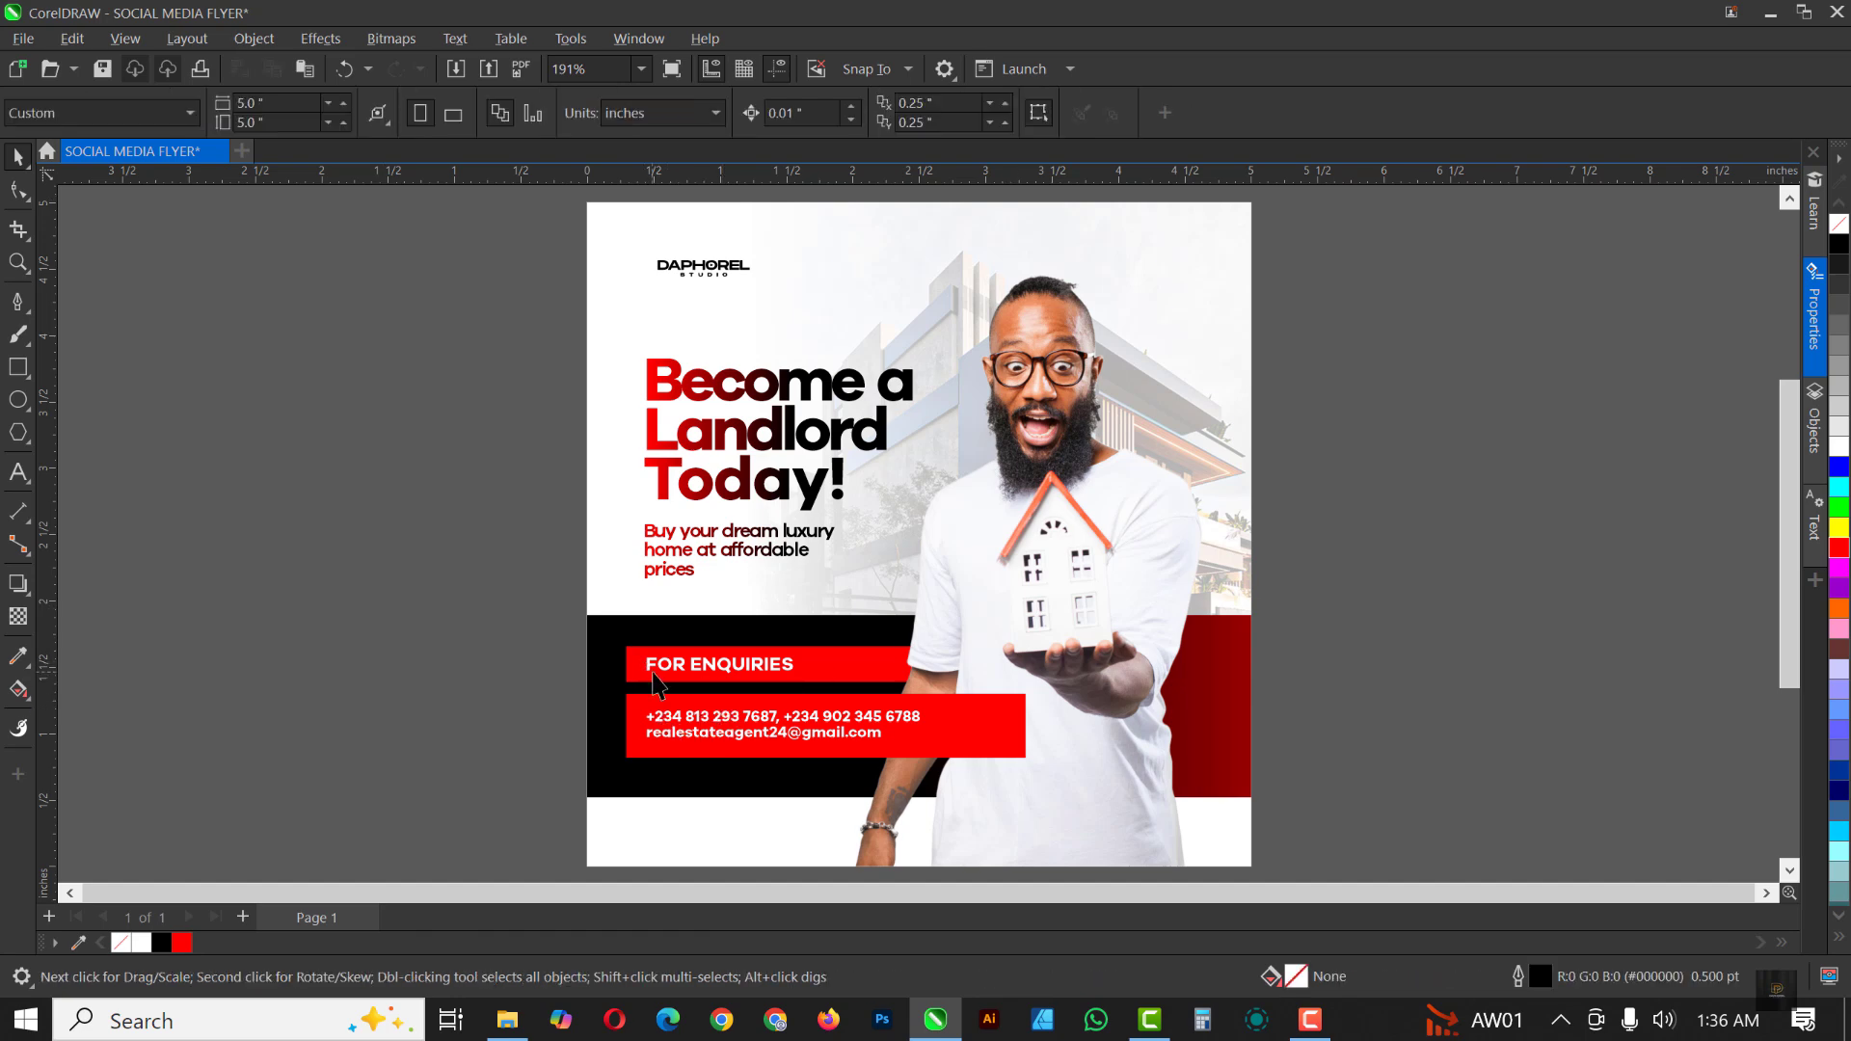
Step: Draw a thin white rectangle at the left between the bars, shortened to 73% height
{"action": "scroll", "coordinate": [656, 685], "scroll_direction": "up", "scroll_amount": 4}
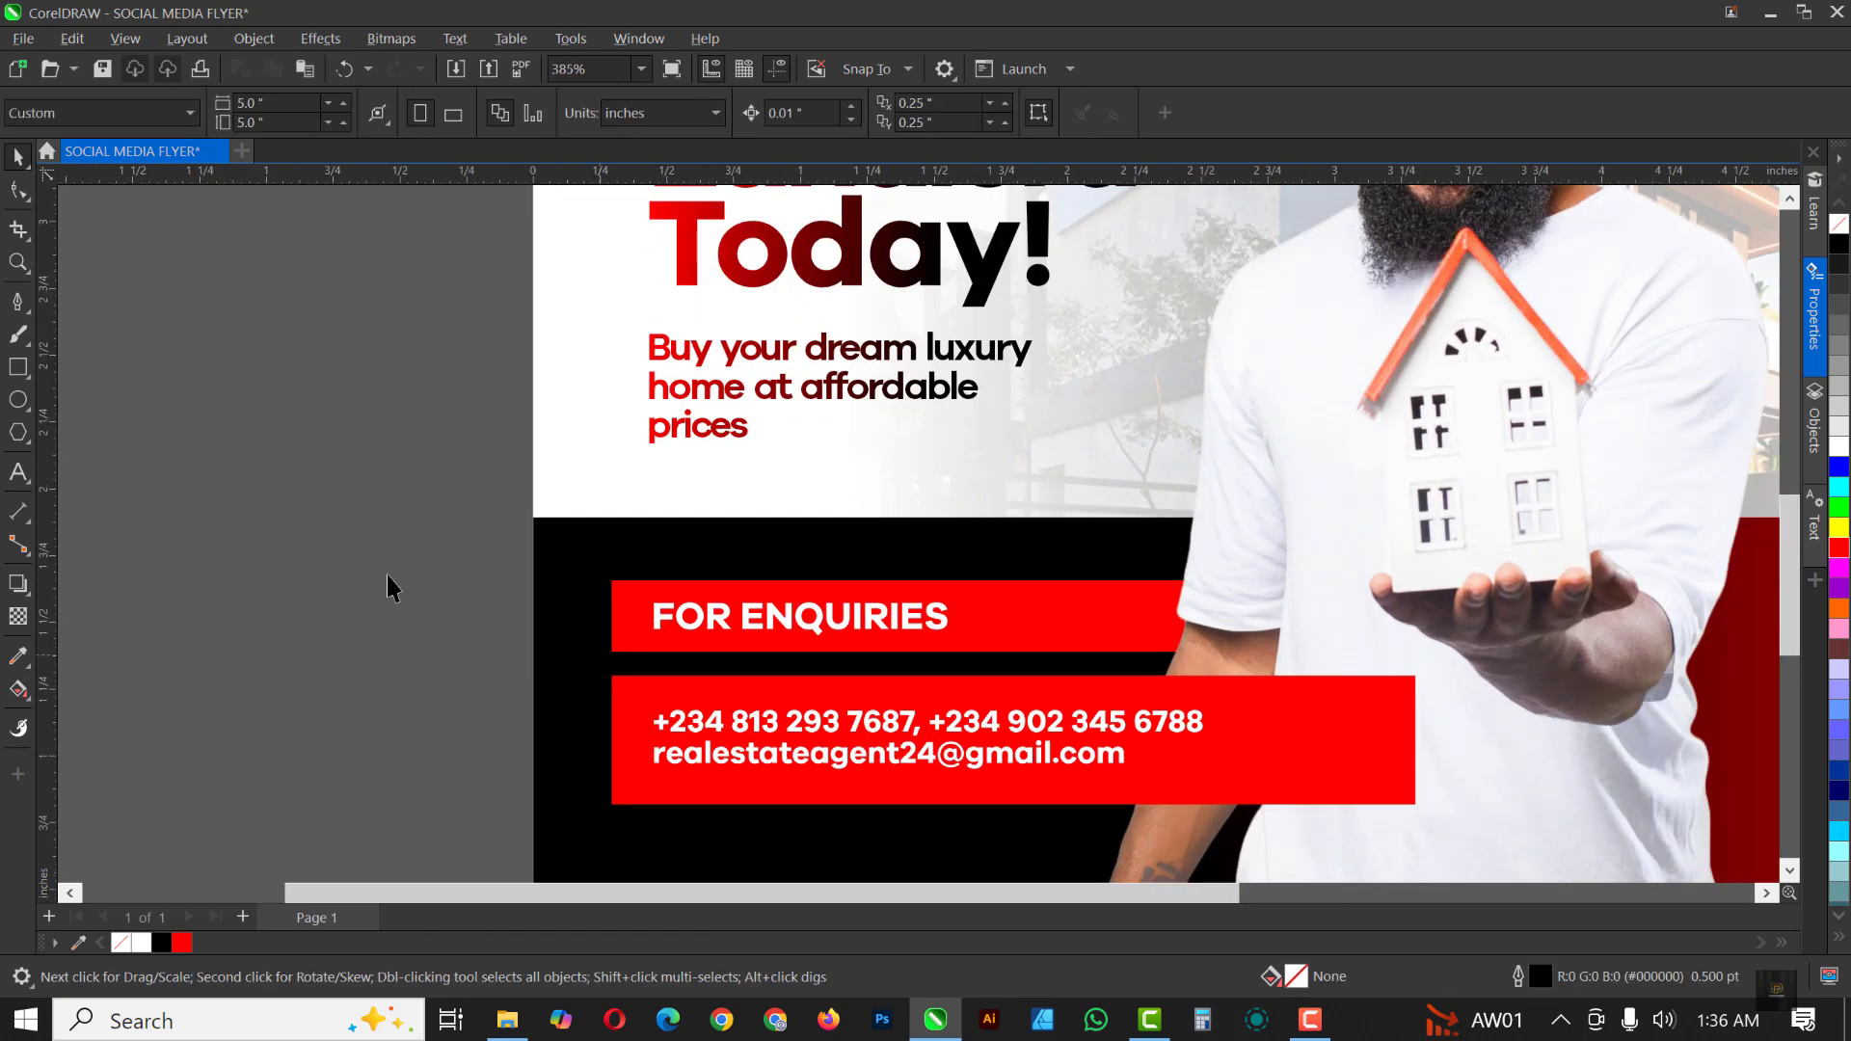
{"action": "left_click", "coordinate": [18, 366]}
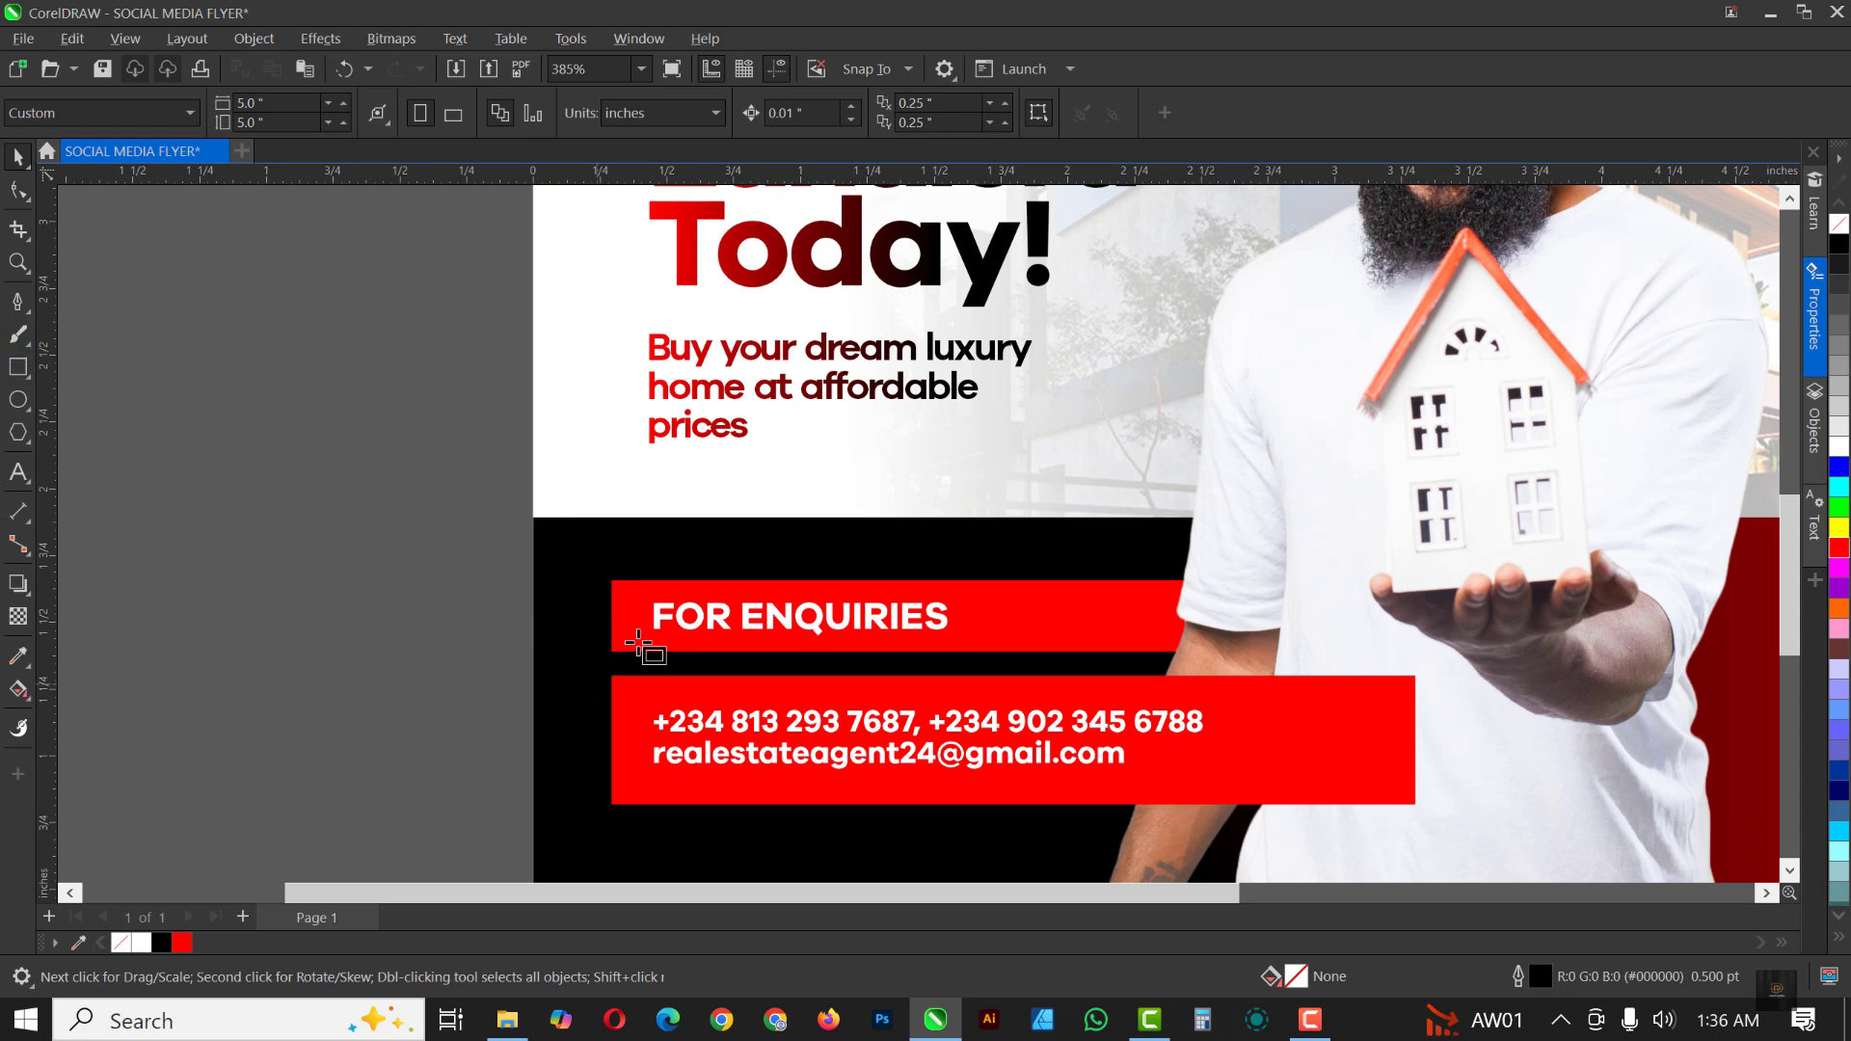
{"action": "left_click_drag", "start_coordinate": [635, 637], "coordinate": [648, 694]}
{"action": "left_click", "coordinate": [1837, 445]}
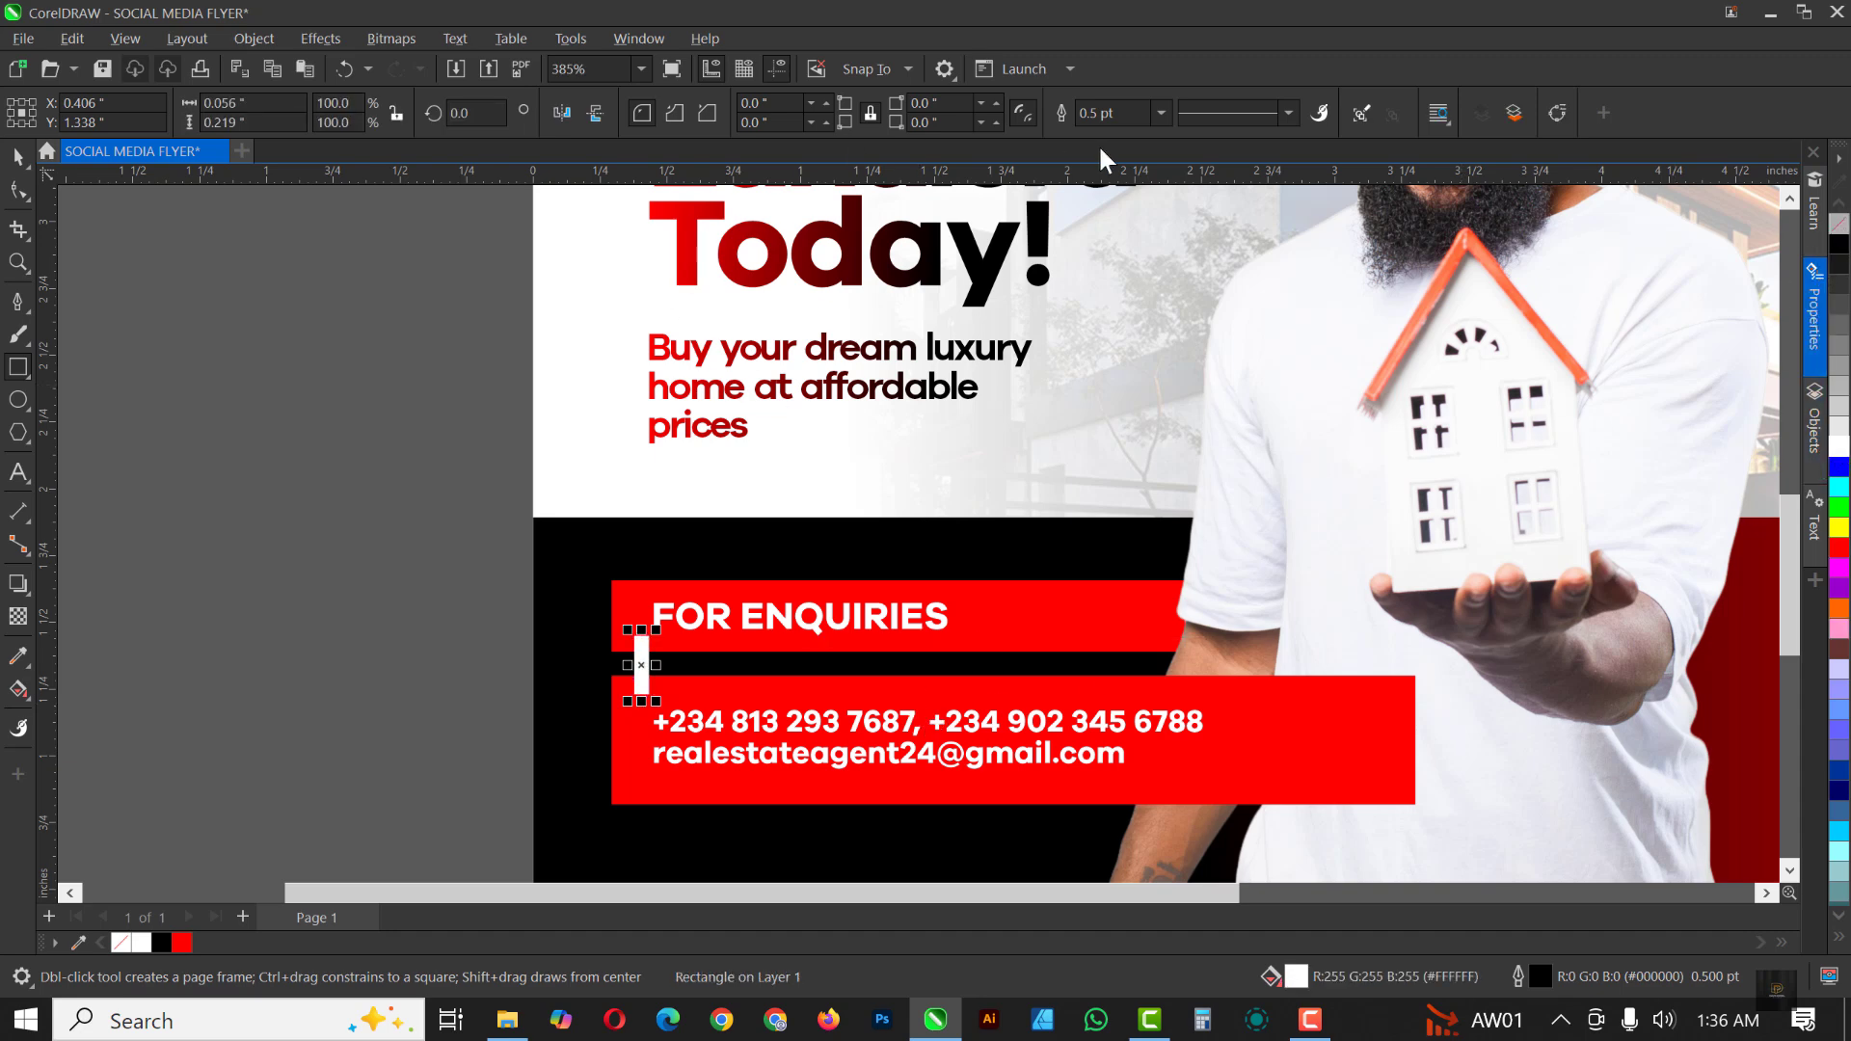
{"action": "scroll", "coordinate": [641, 666], "scroll_direction": "up", "scroll_amount": 1}
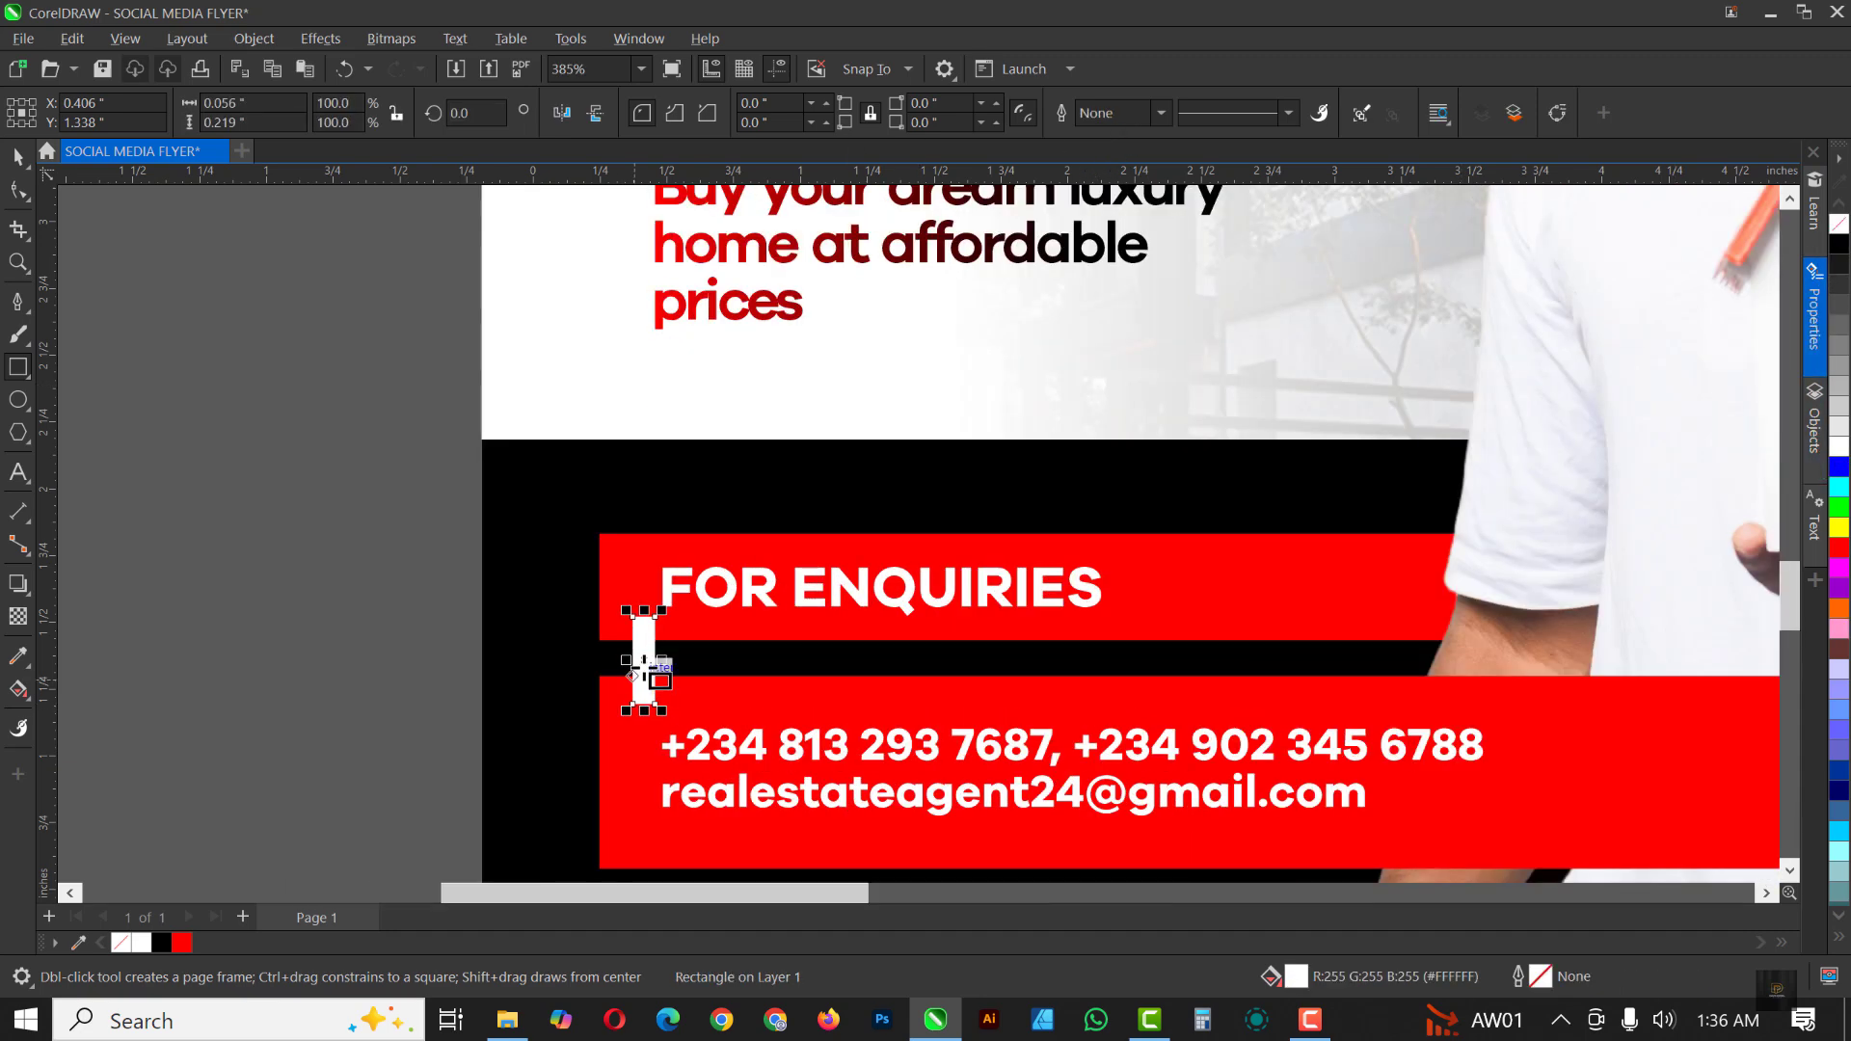
{"action": "scroll", "coordinate": [641, 672], "scroll_direction": "up", "scroll_amount": 2}
{"action": "left_click_drag", "start_coordinate": [646, 578], "coordinate": [657, 627]}
{"action": "scroll", "coordinate": [659, 617], "scroll_direction": "down", "scroll_amount": 2}
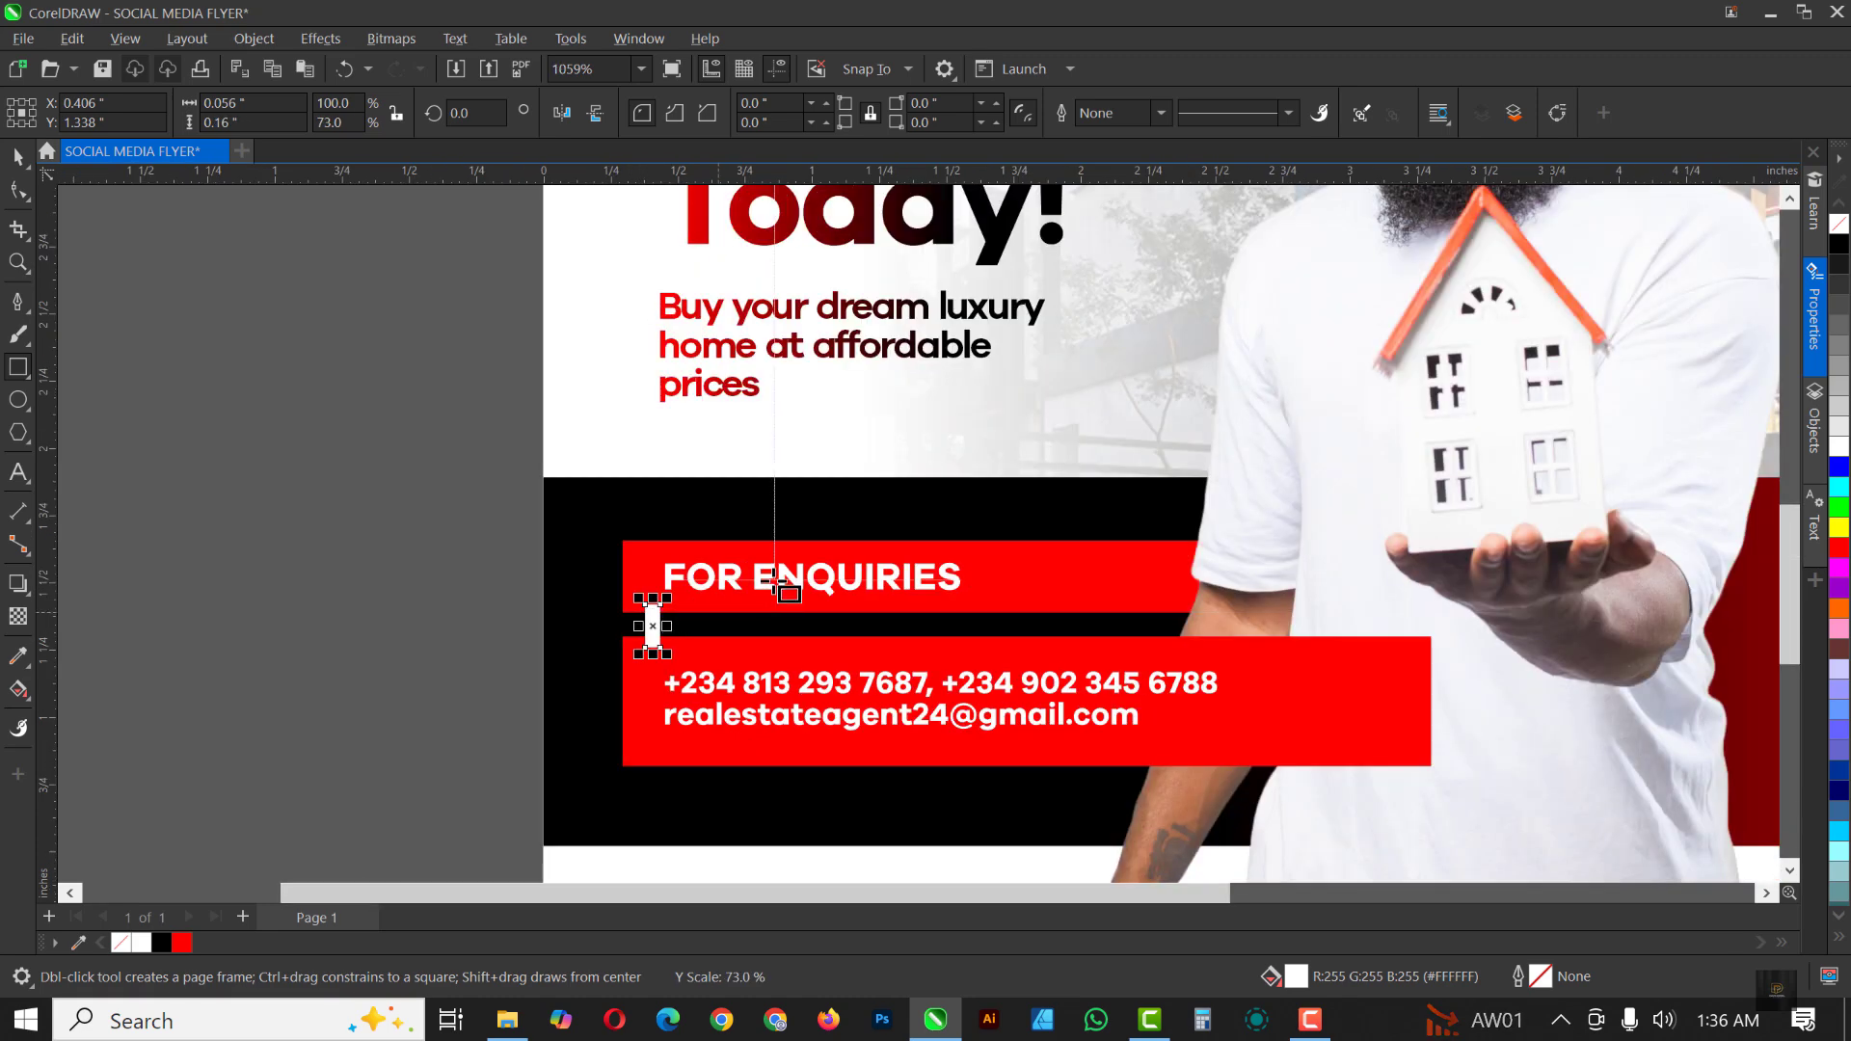
{"action": "key", "text": "space"}
Step: Nudge the FOR ENQUIRIES bar with its text down, then nudge the white accent down slightly
{"action": "left_click", "coordinate": [762, 585]}
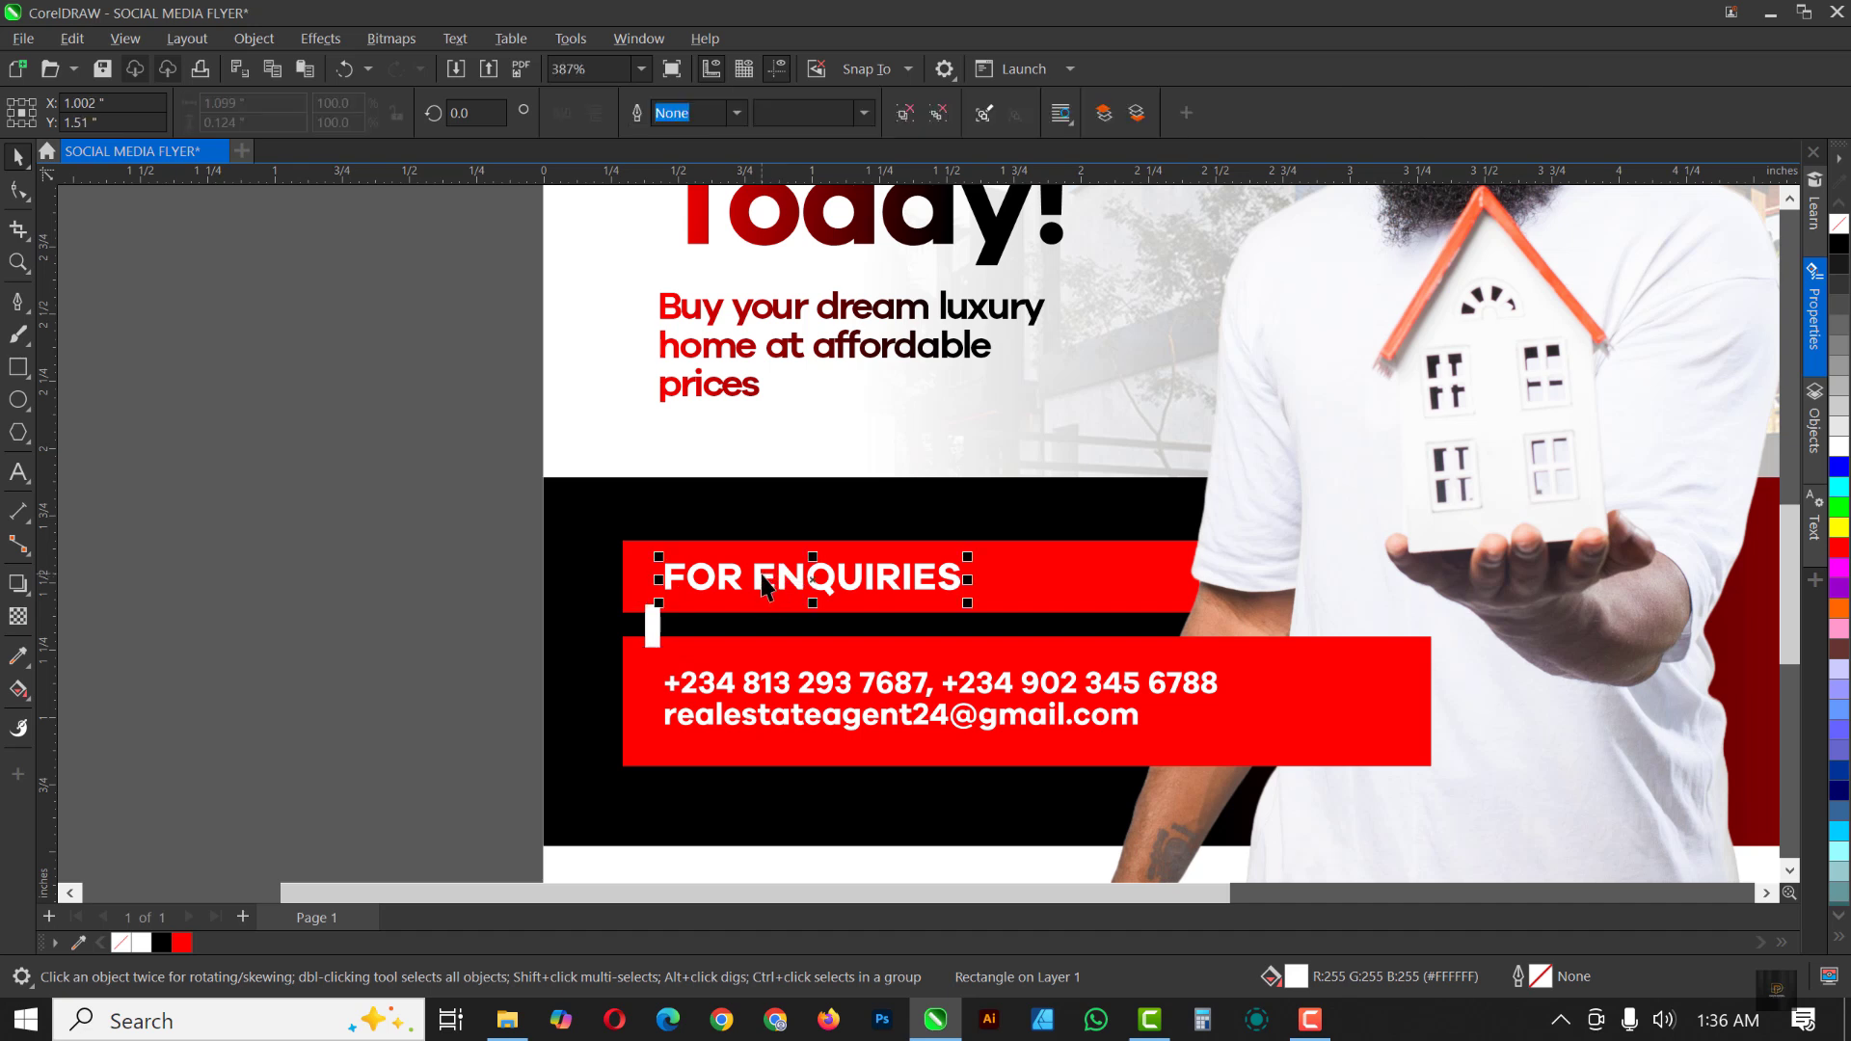
{"action": "left_click", "coordinate": [1054, 580], "text": "shift"}
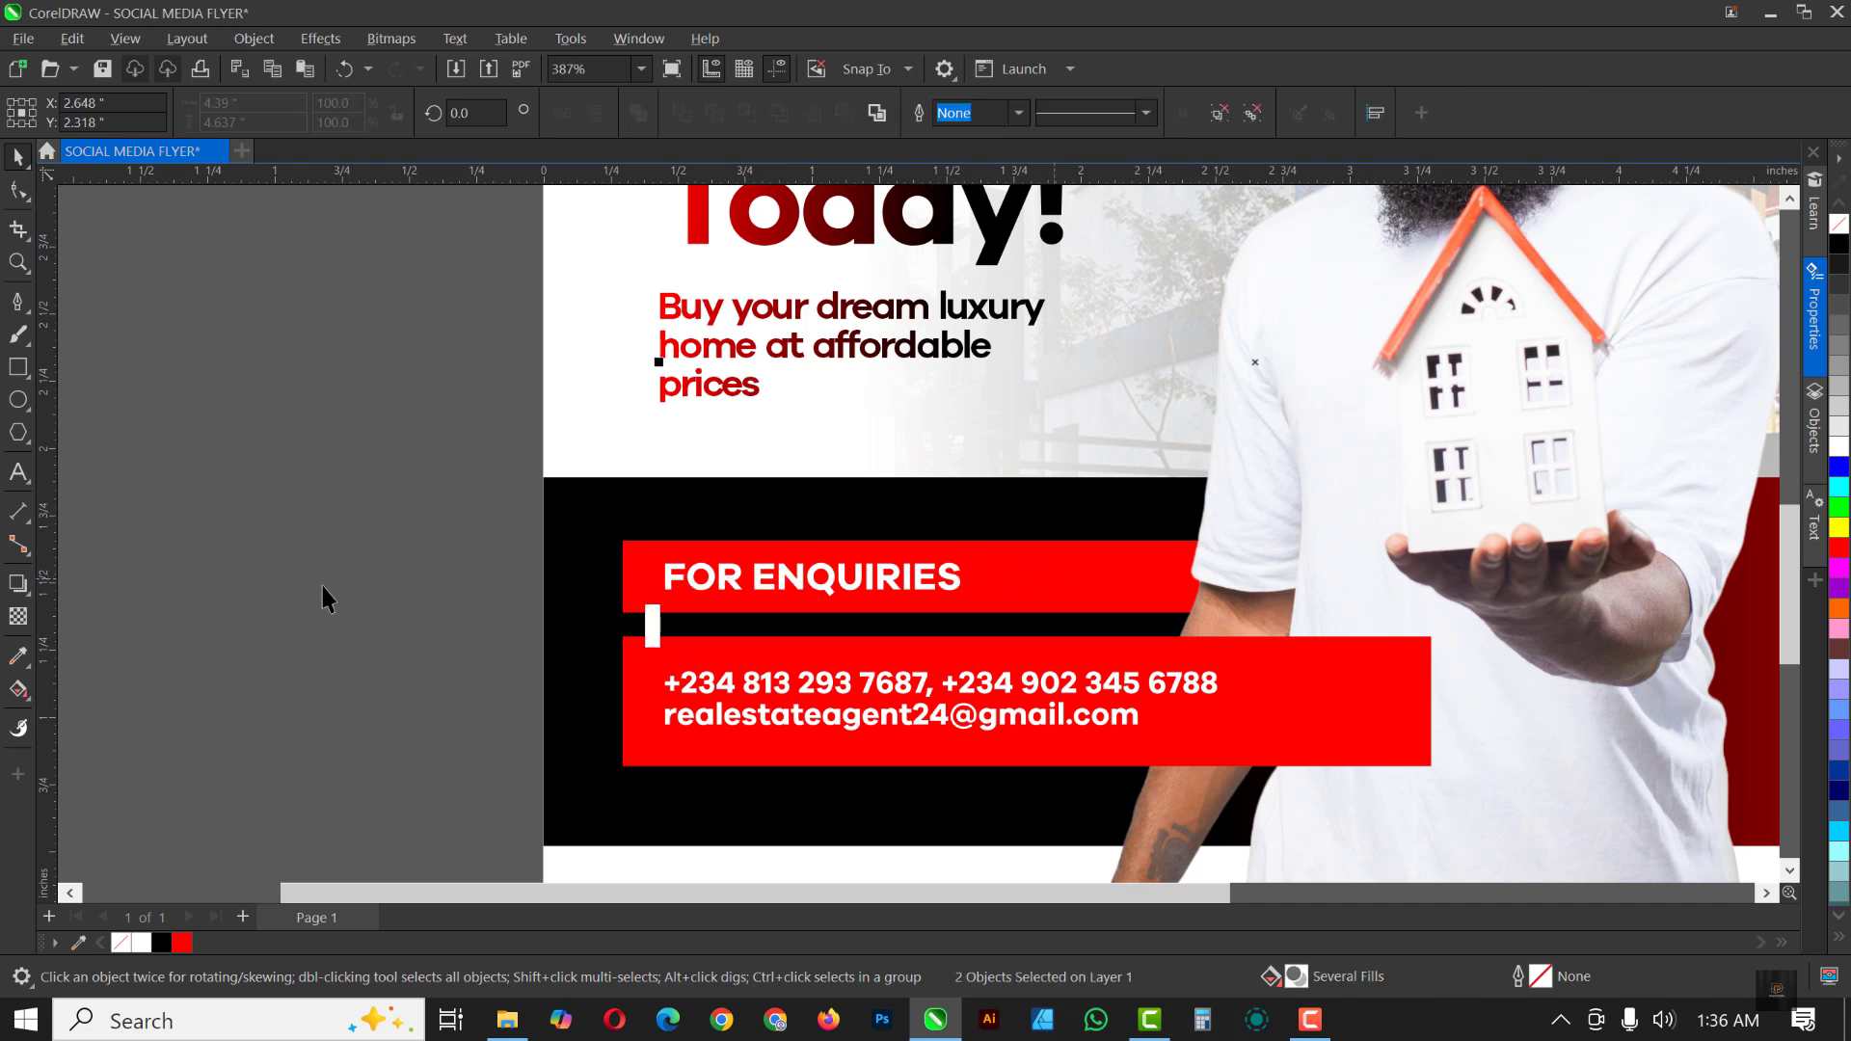
{"action": "left_click", "coordinate": [684, 581]}
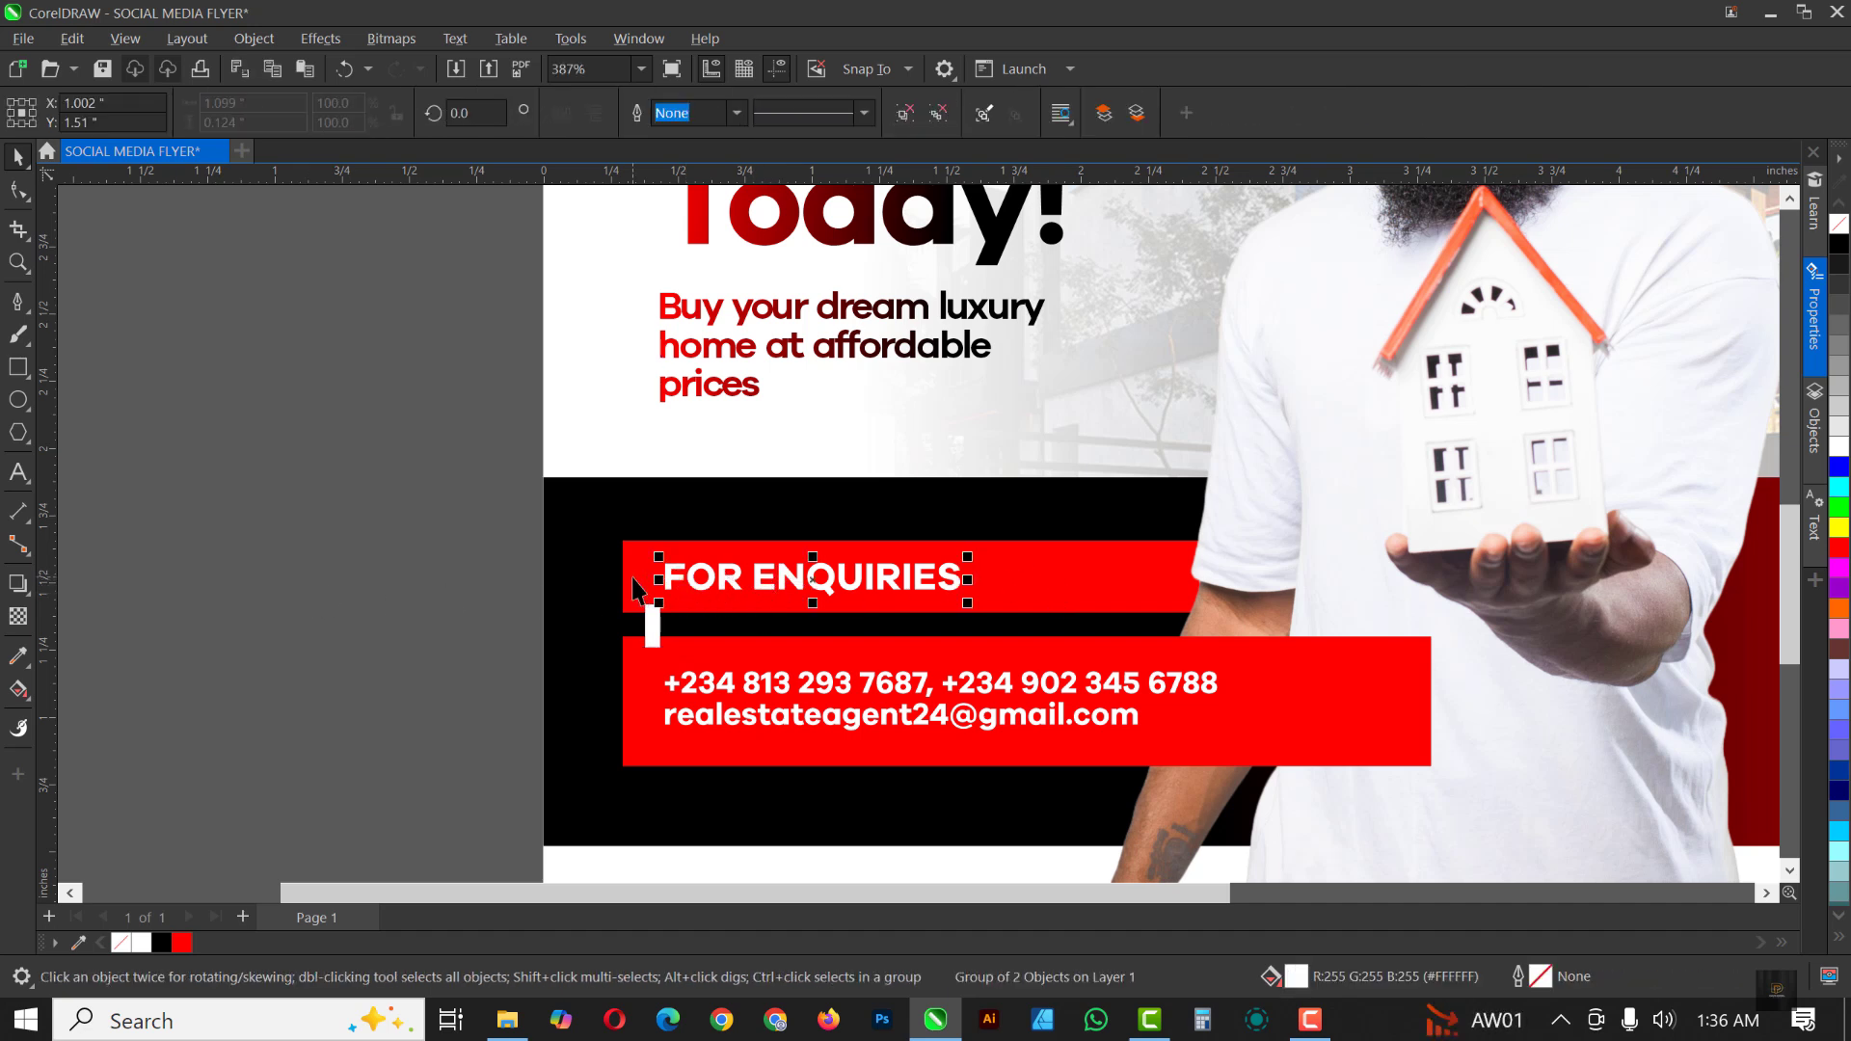
{"action": "left_click", "coordinate": [636, 590], "text": "shift"}
{"action": "key", "text": "Down"}
{"action": "key", "text": "Down"}
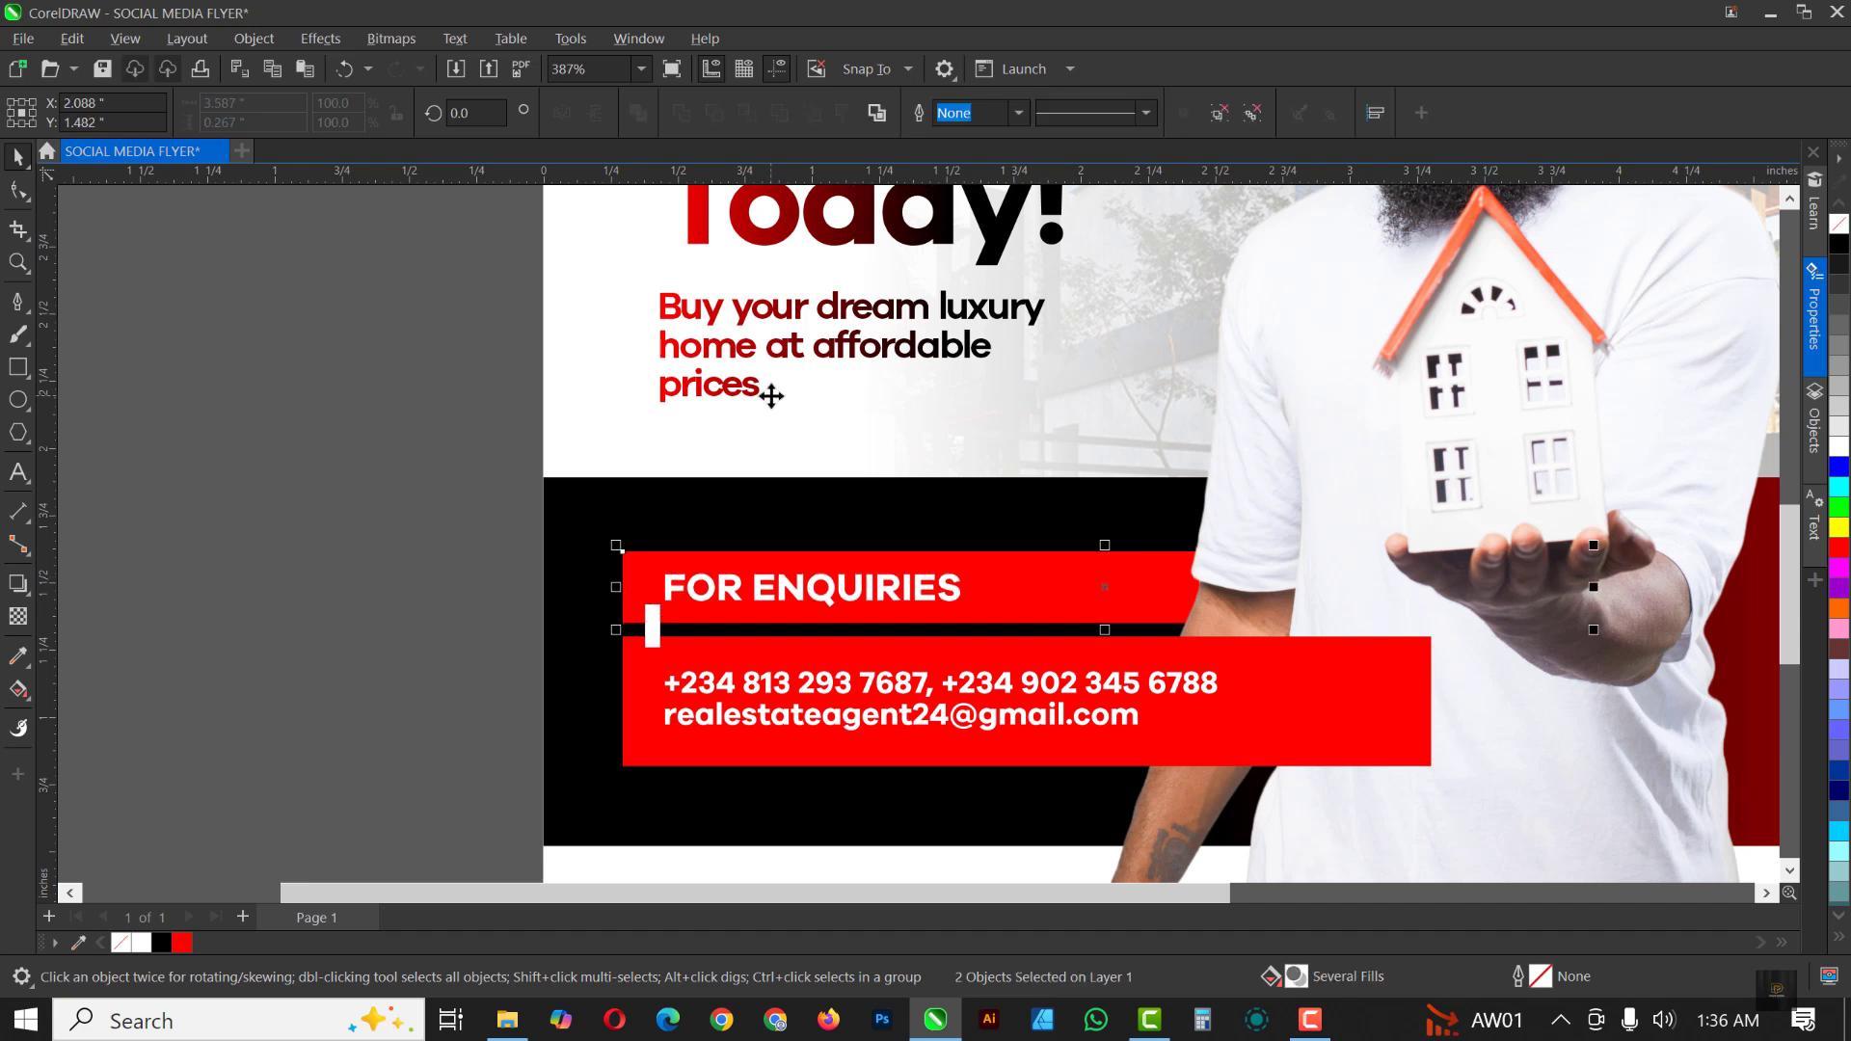
{"action": "left_click", "coordinate": [652, 638]}
{"action": "key", "text": "Down"}
{"action": "key", "text": "Down"}
{"action": "left_click", "coordinate": [410, 539]}
{"action": "scroll", "coordinate": [878, 622], "scroll_direction": "down", "scroll_amount": 3}
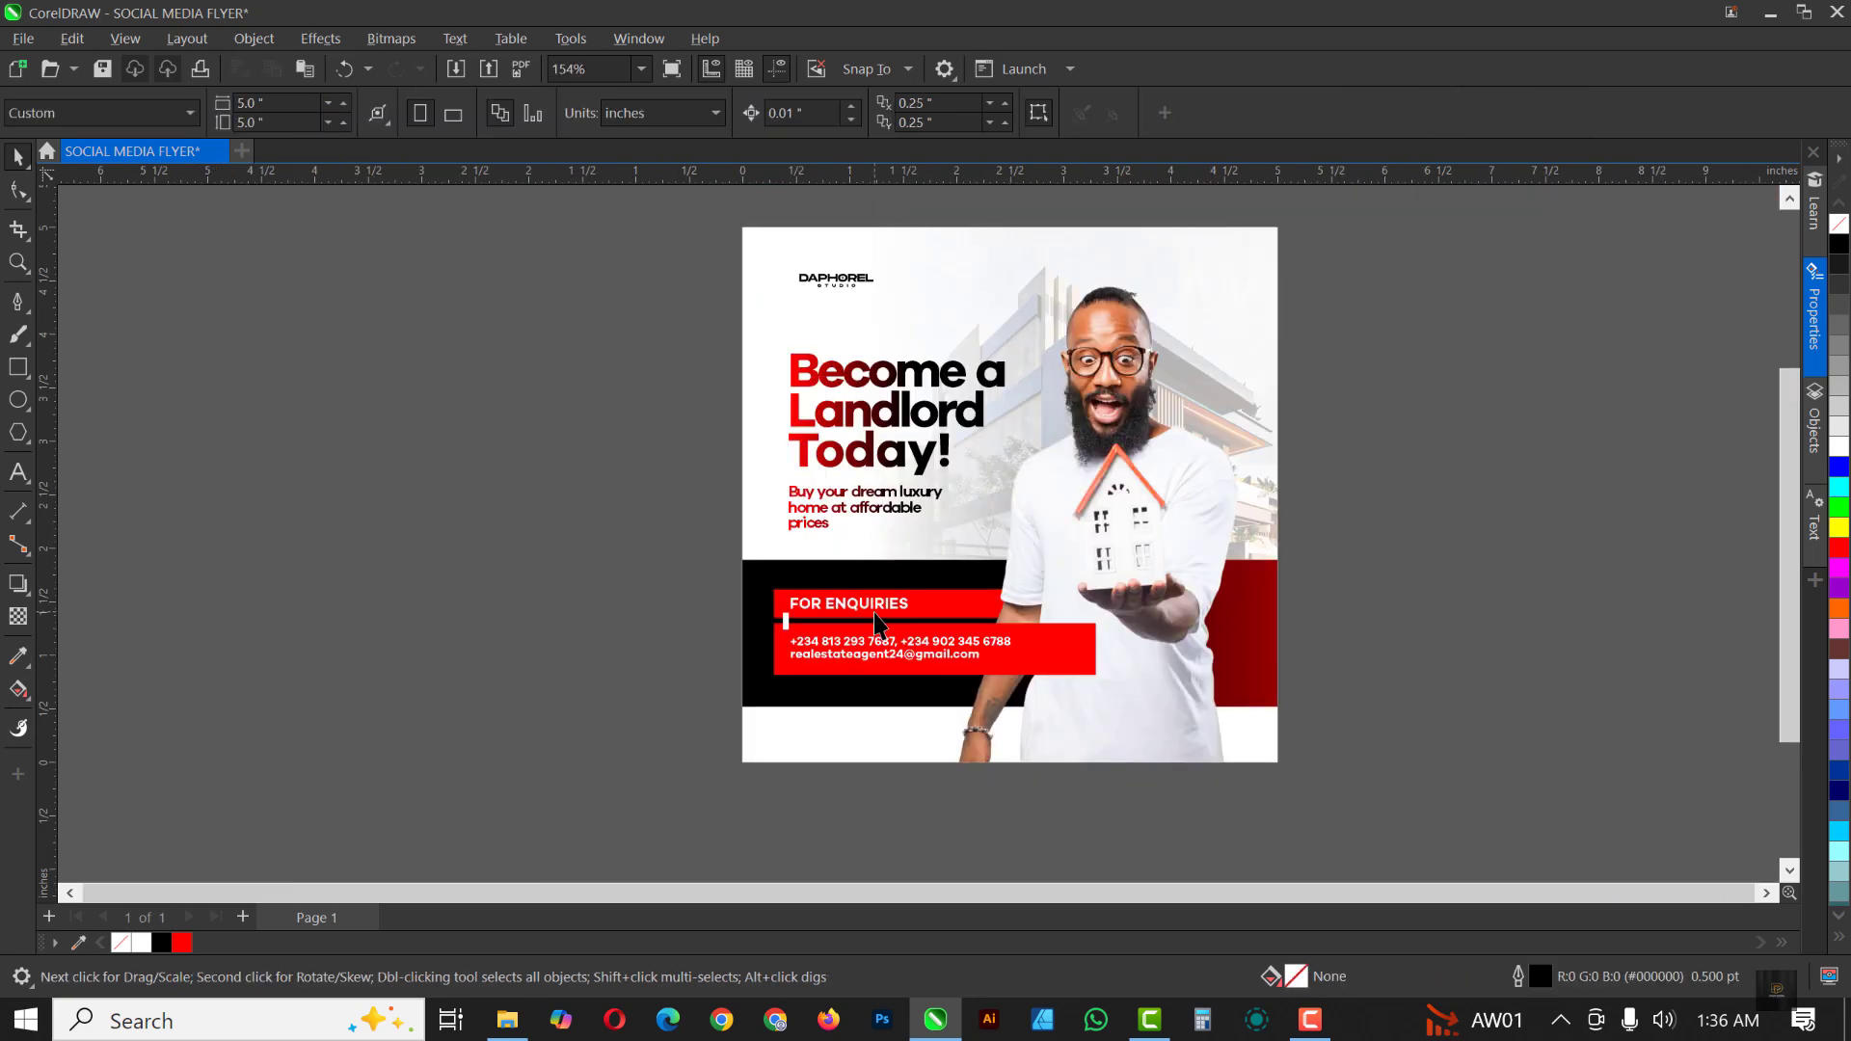
Step: Apply Auto Adjust to the man photo
{"action": "scroll", "coordinate": [878, 622], "scroll_direction": "up", "scroll_amount": 1}
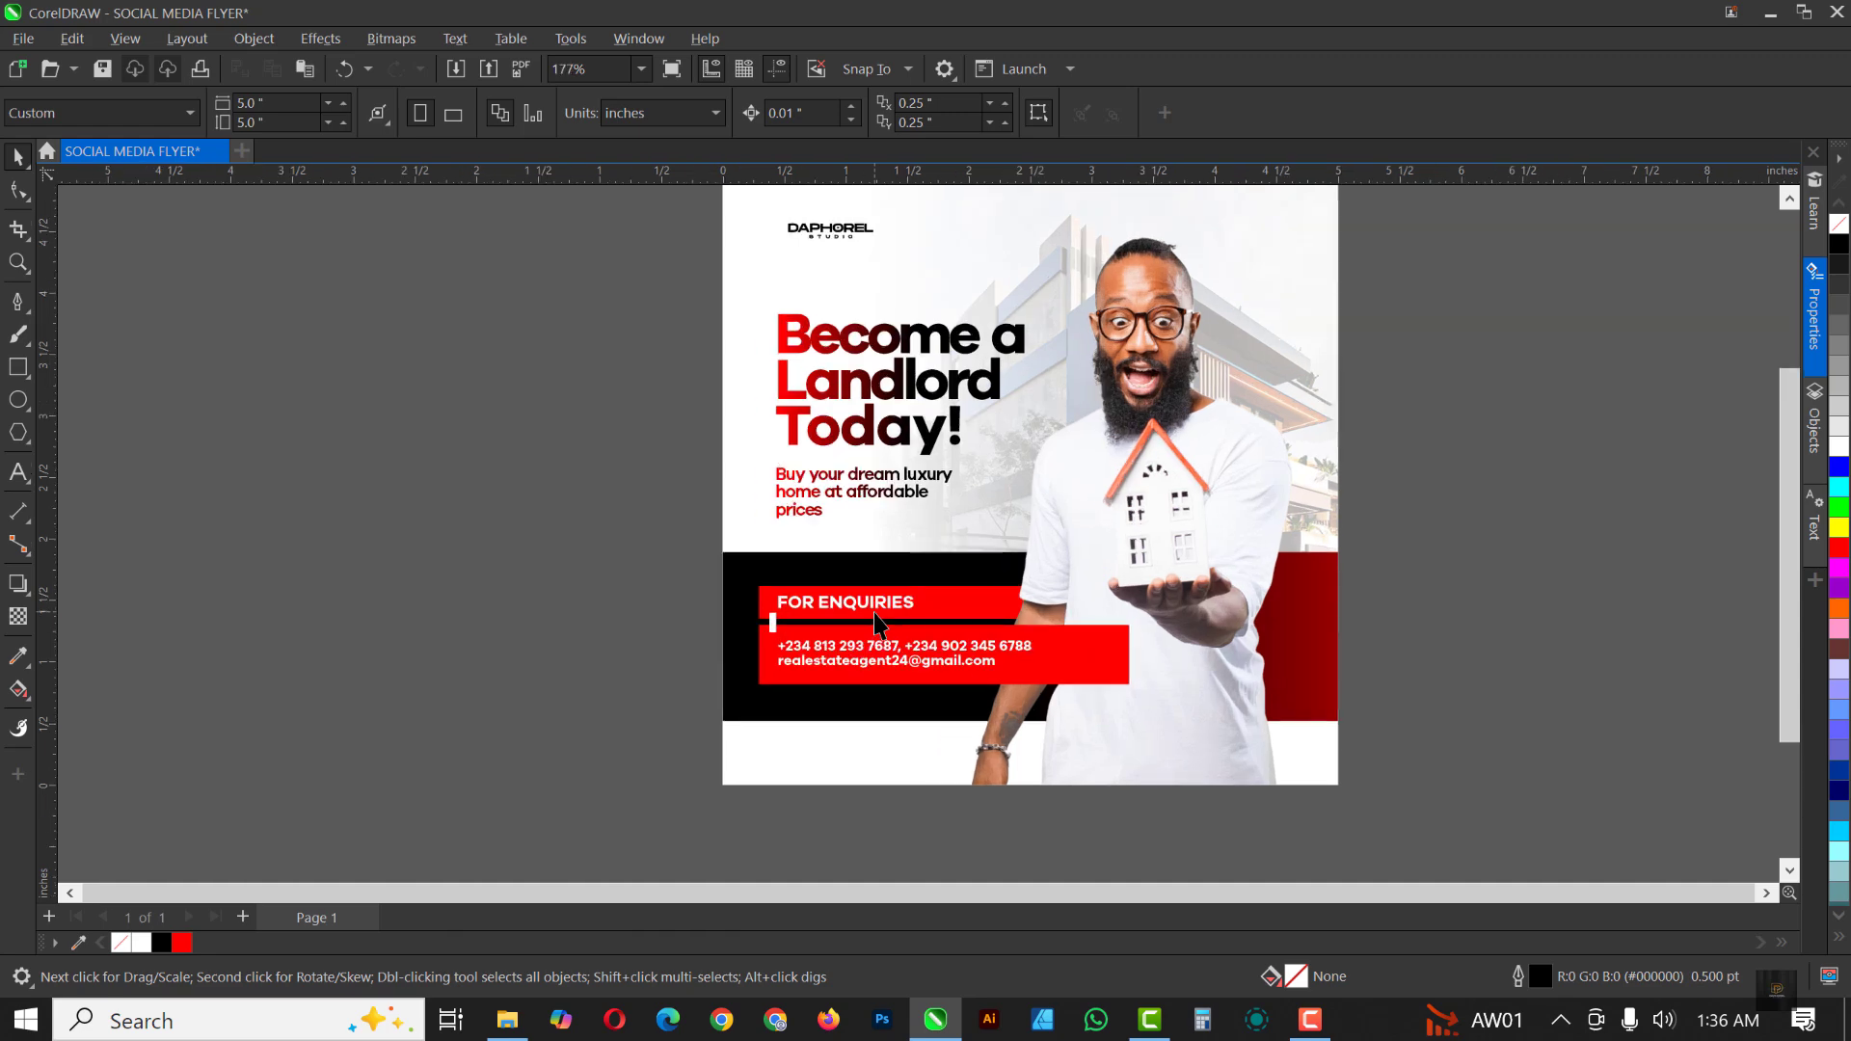
{"action": "scroll", "coordinate": [877, 622], "scroll_direction": "down", "scroll_amount": 1}
{"action": "scroll", "coordinate": [1166, 360], "scroll_direction": "up", "scroll_amount": 2}
{"action": "left_click", "coordinate": [1110, 331]}
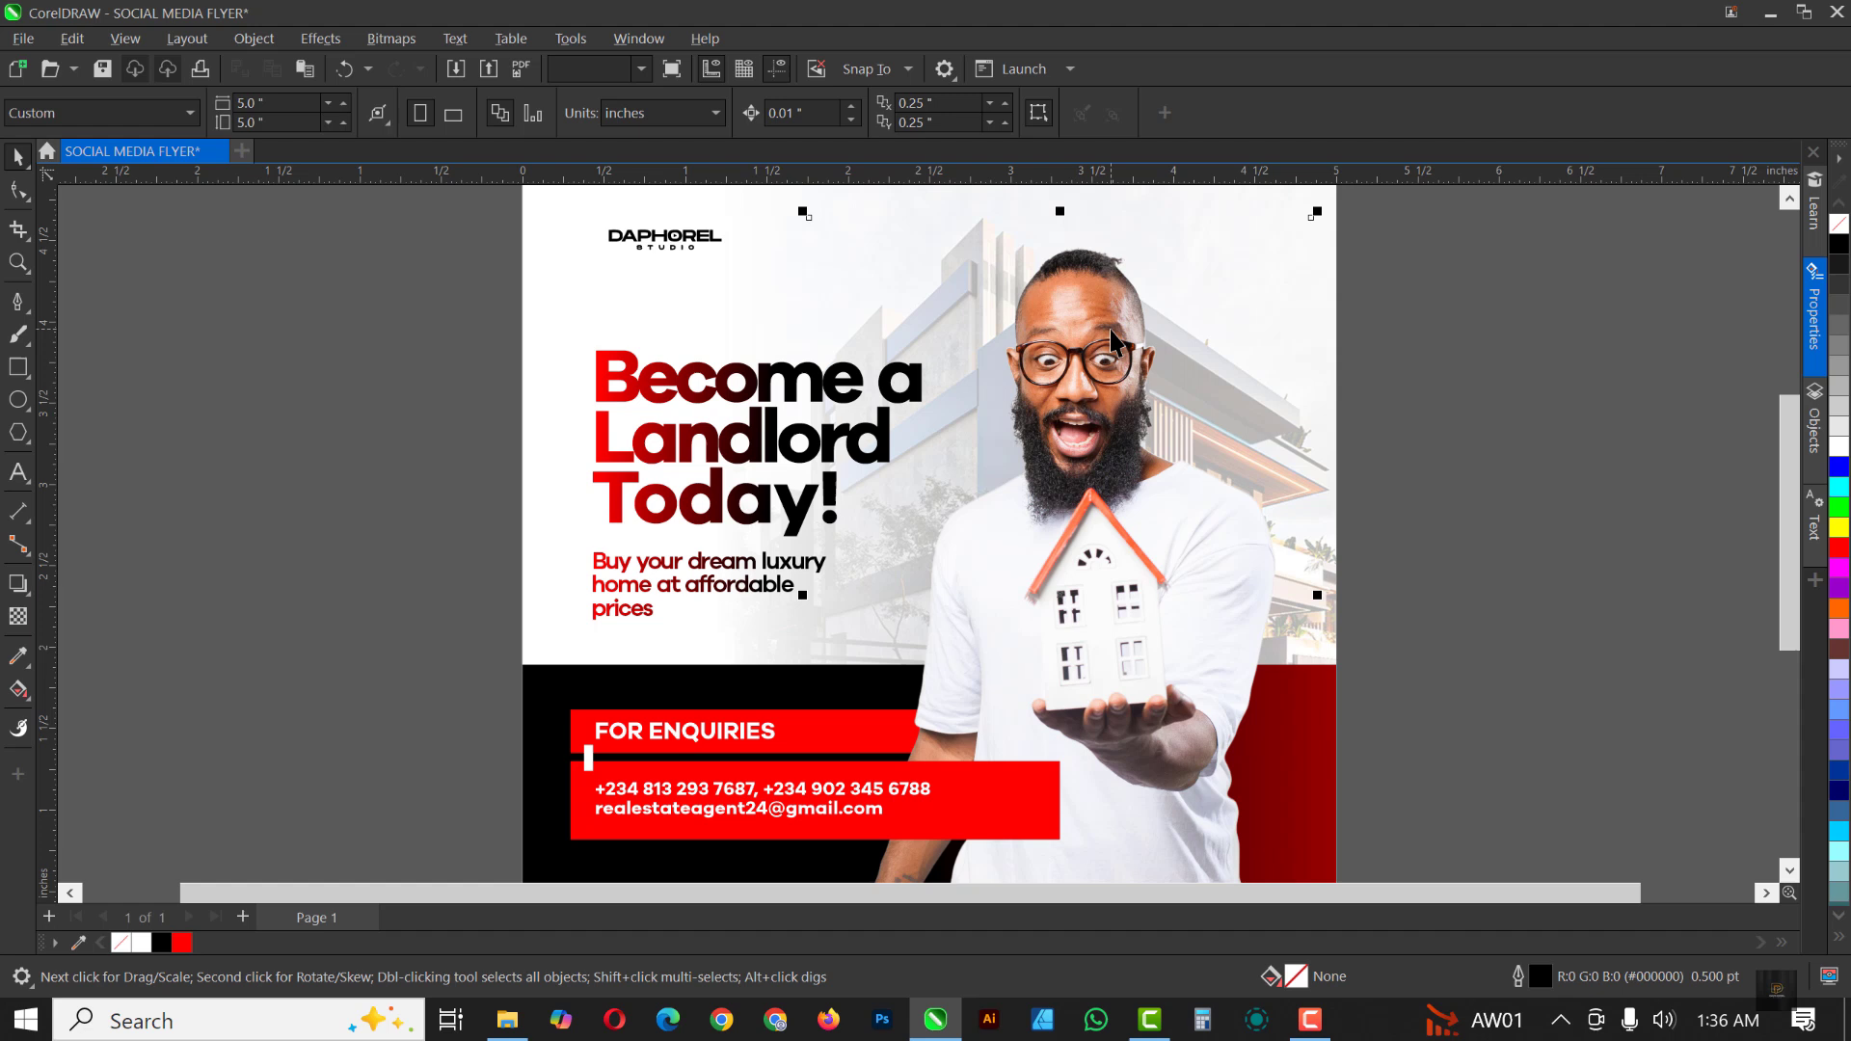
{"action": "left_click", "coordinate": [320, 38]}
{"action": "mouse_move", "coordinate": [349, 120]}
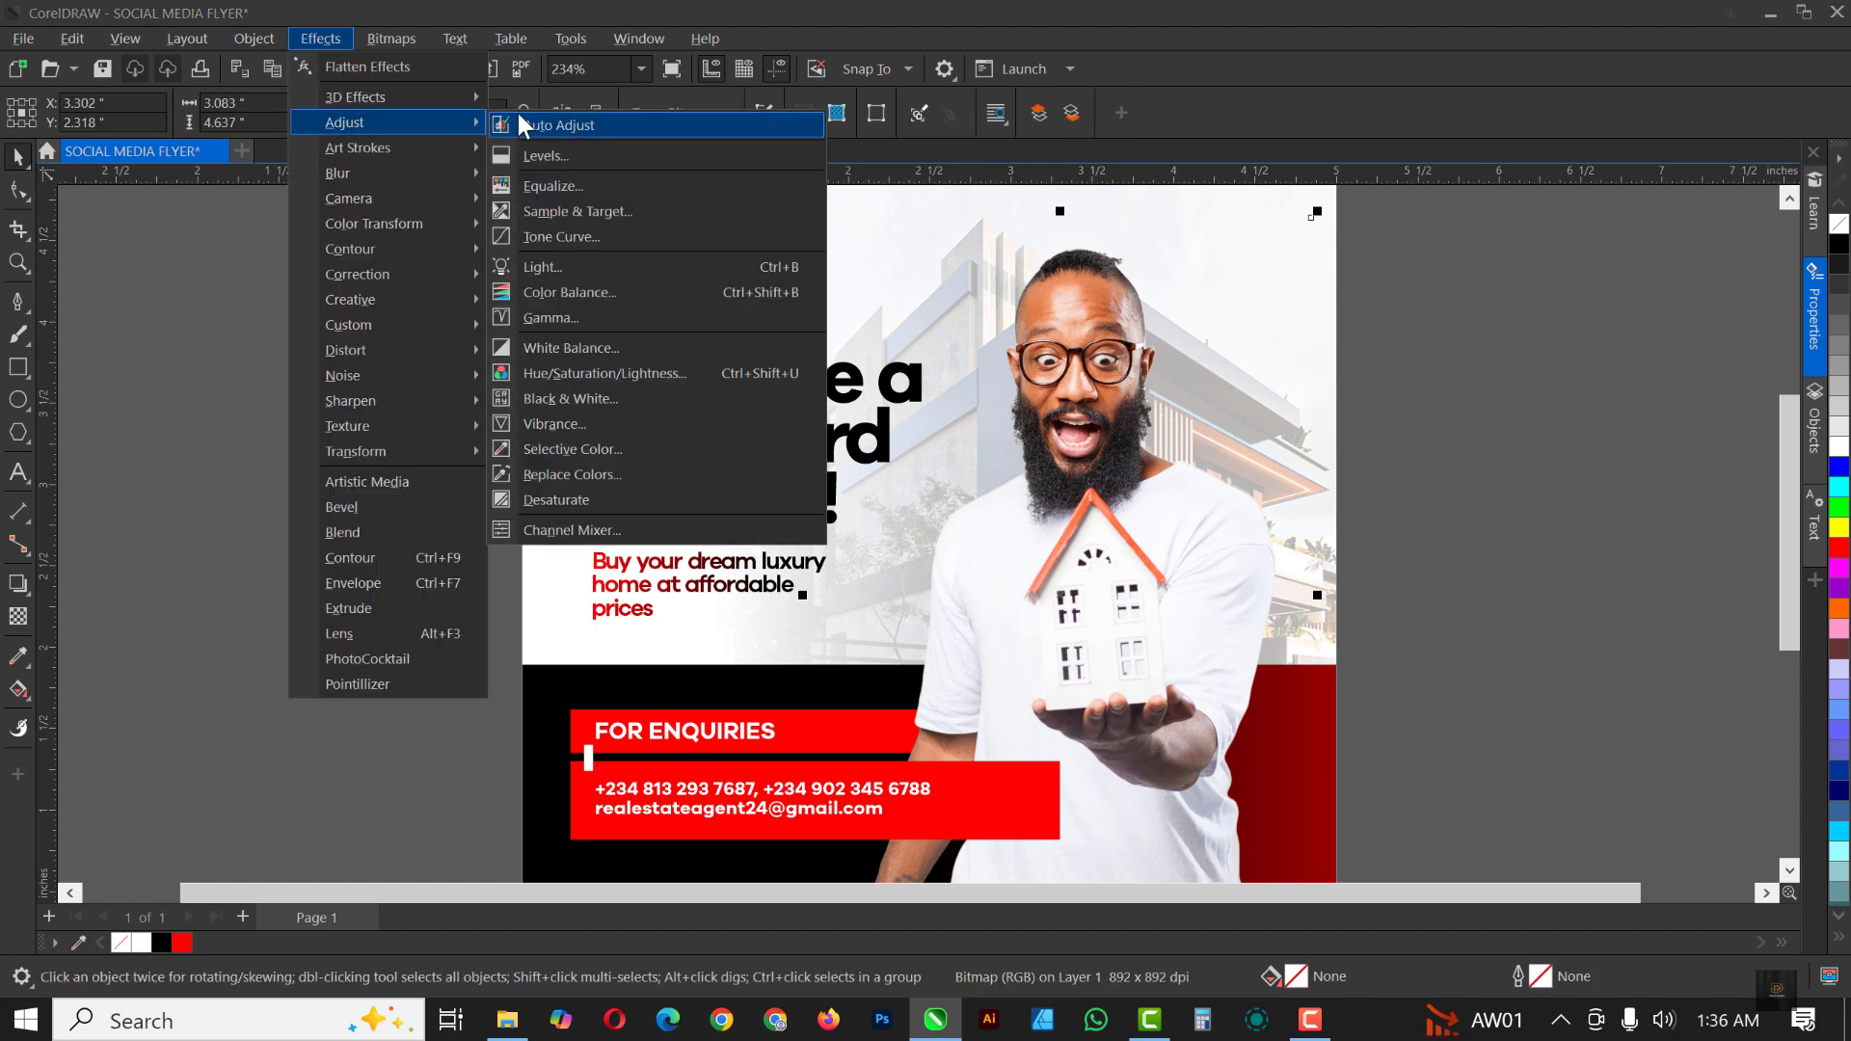
{"action": "left_click", "coordinate": [561, 124]}
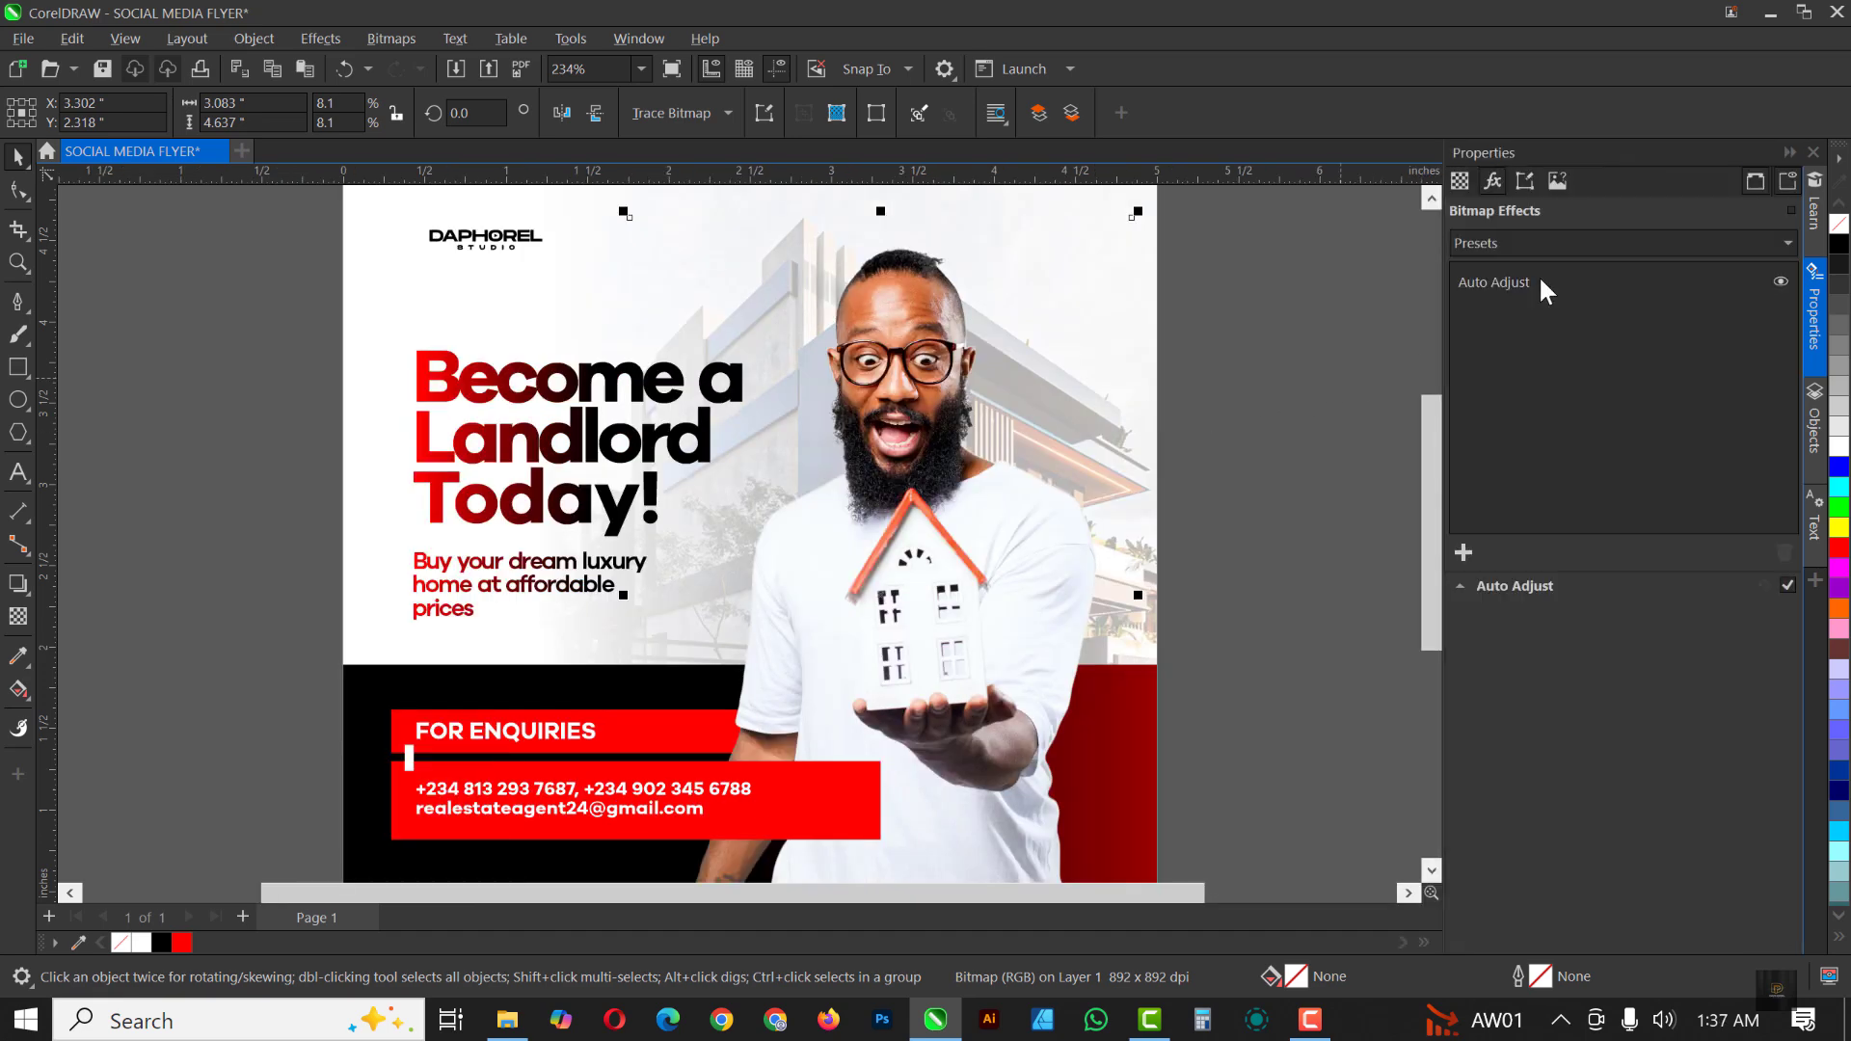
{"action": "left_click", "coordinate": [1790, 152]}
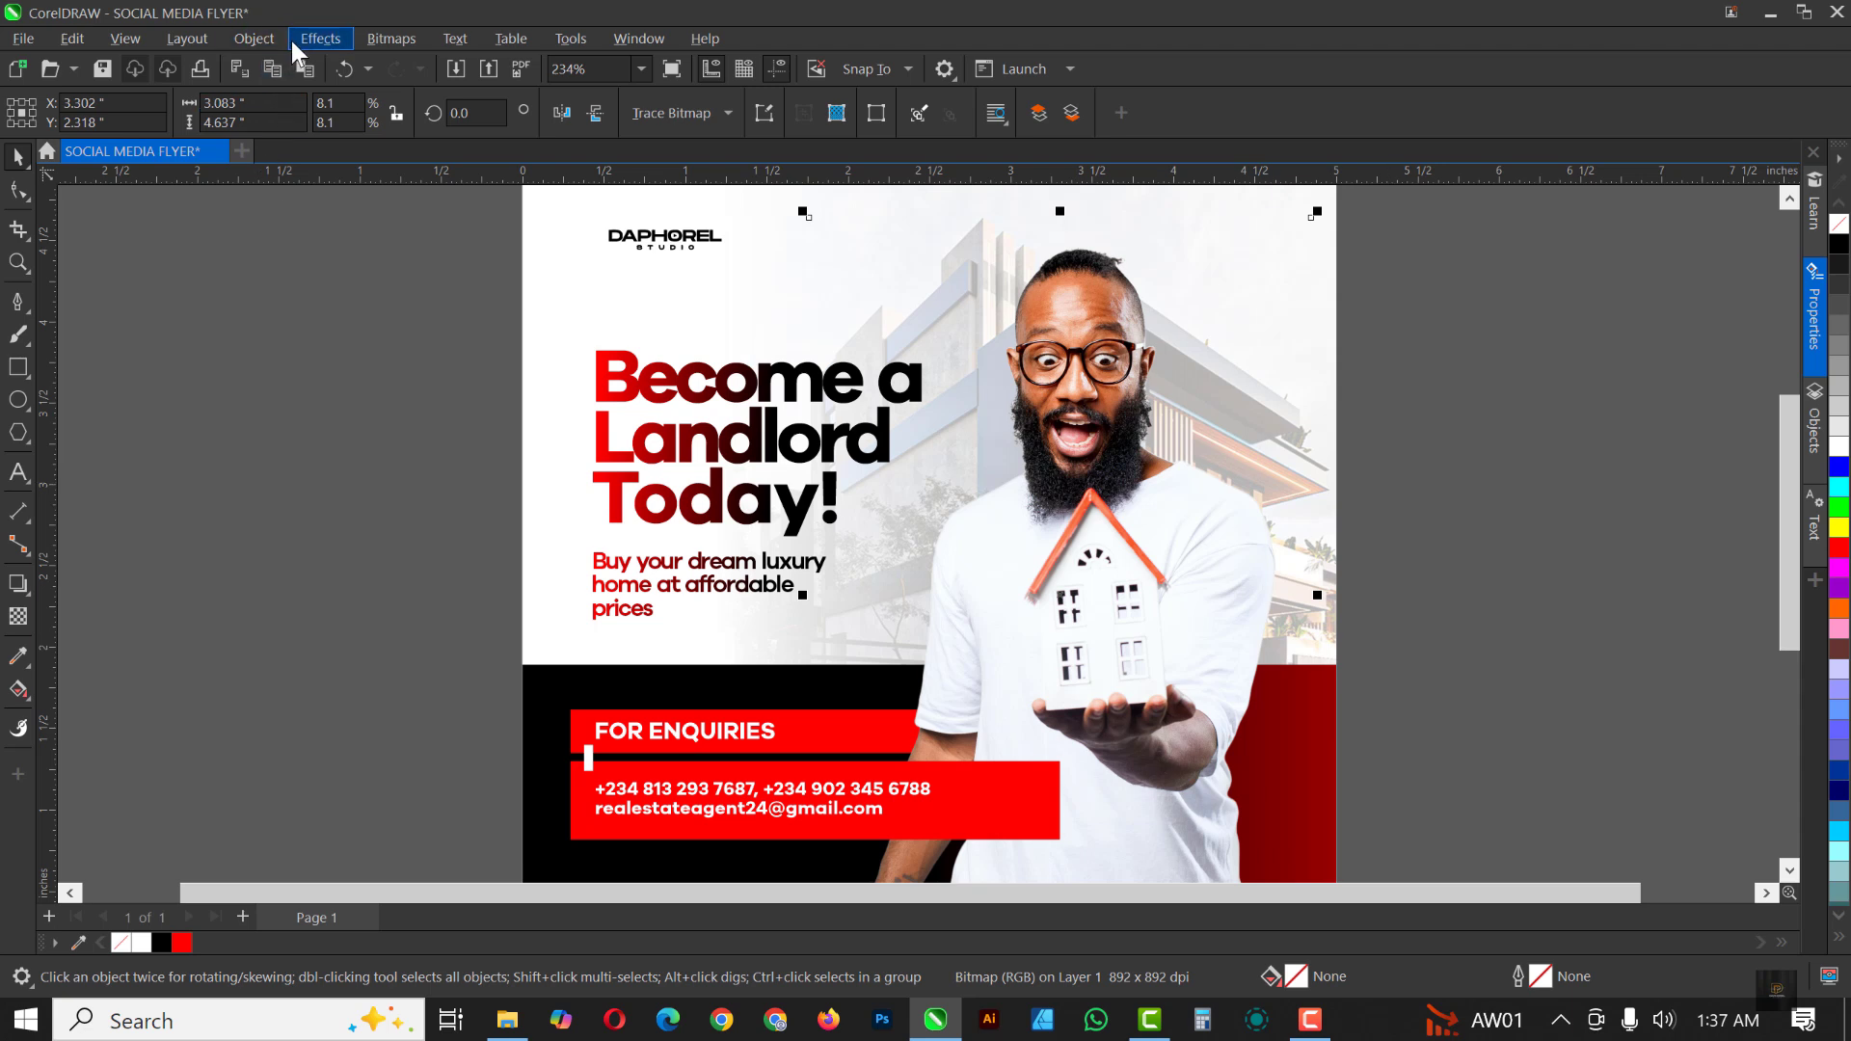
Step: Add a Hue/Saturation/Lightness effect with Saturation 11, then close the Properties docker
{"action": "left_click", "coordinate": [316, 34]}
{"action": "mouse_move", "coordinate": [338, 123]}
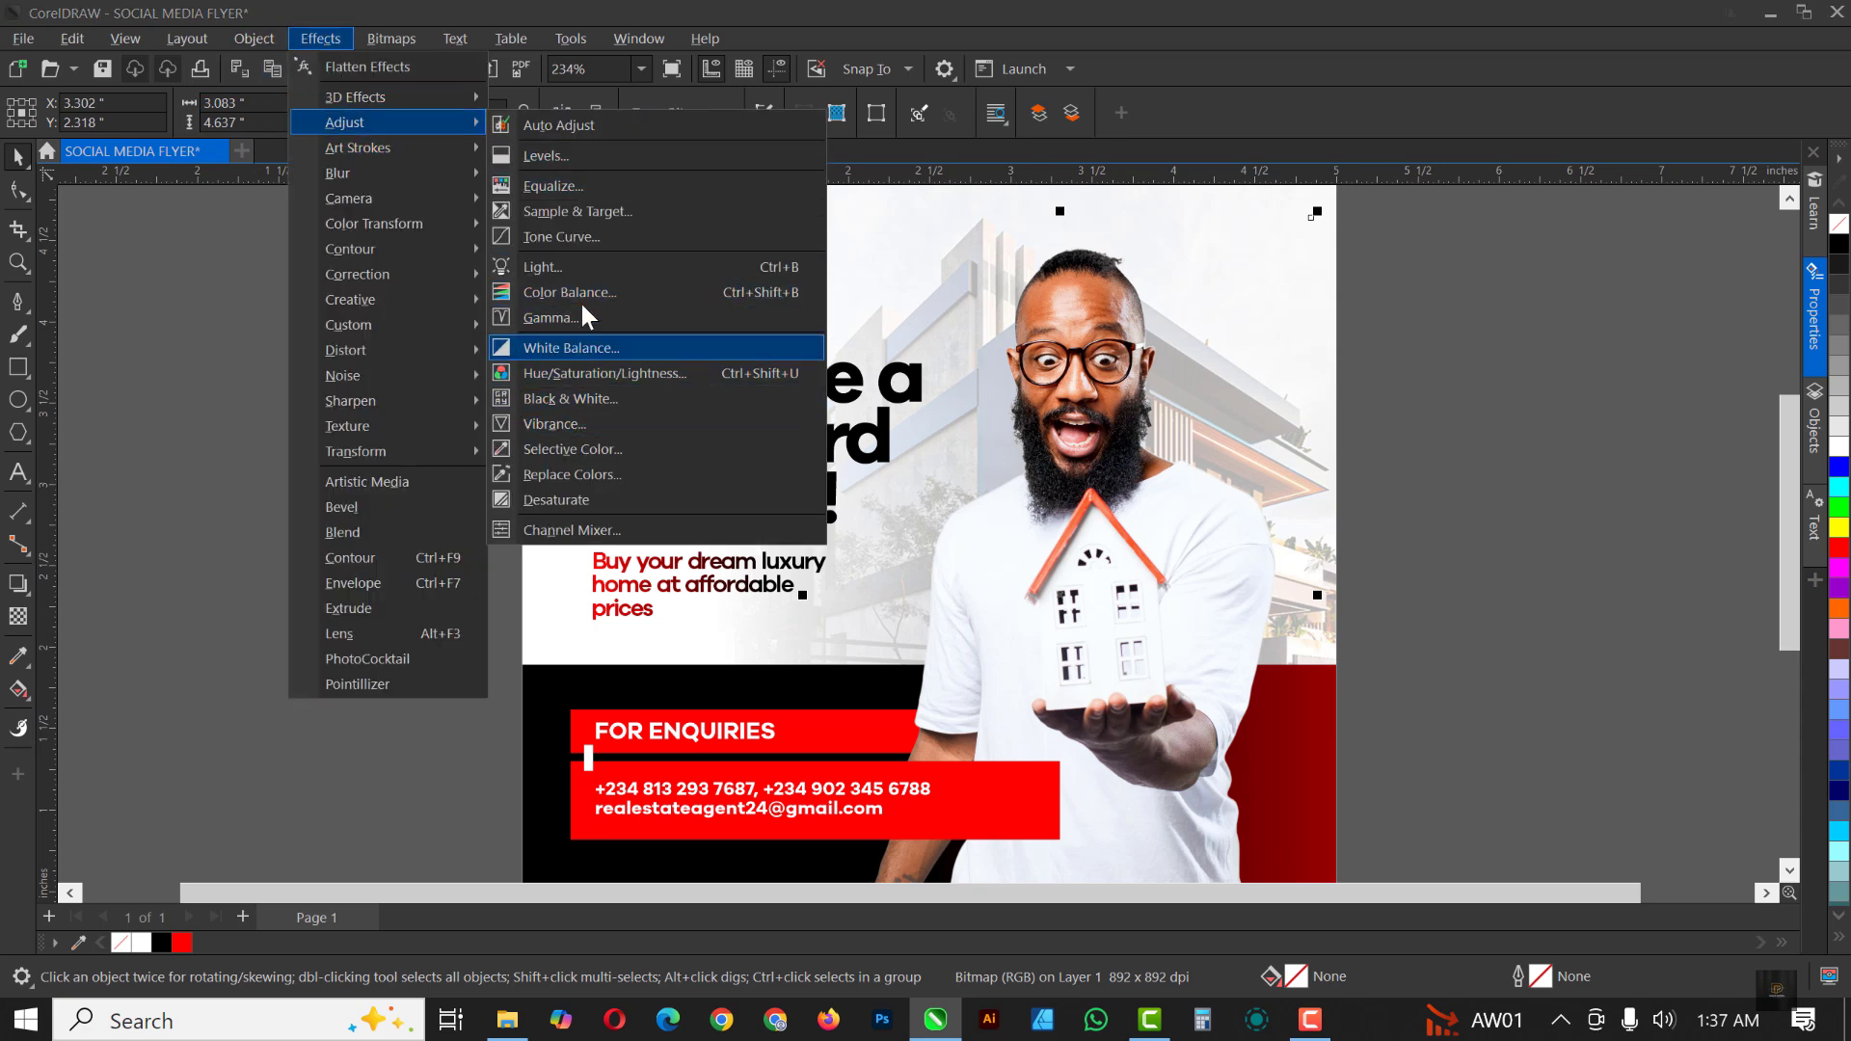
{"action": "left_click", "coordinate": [632, 366]}
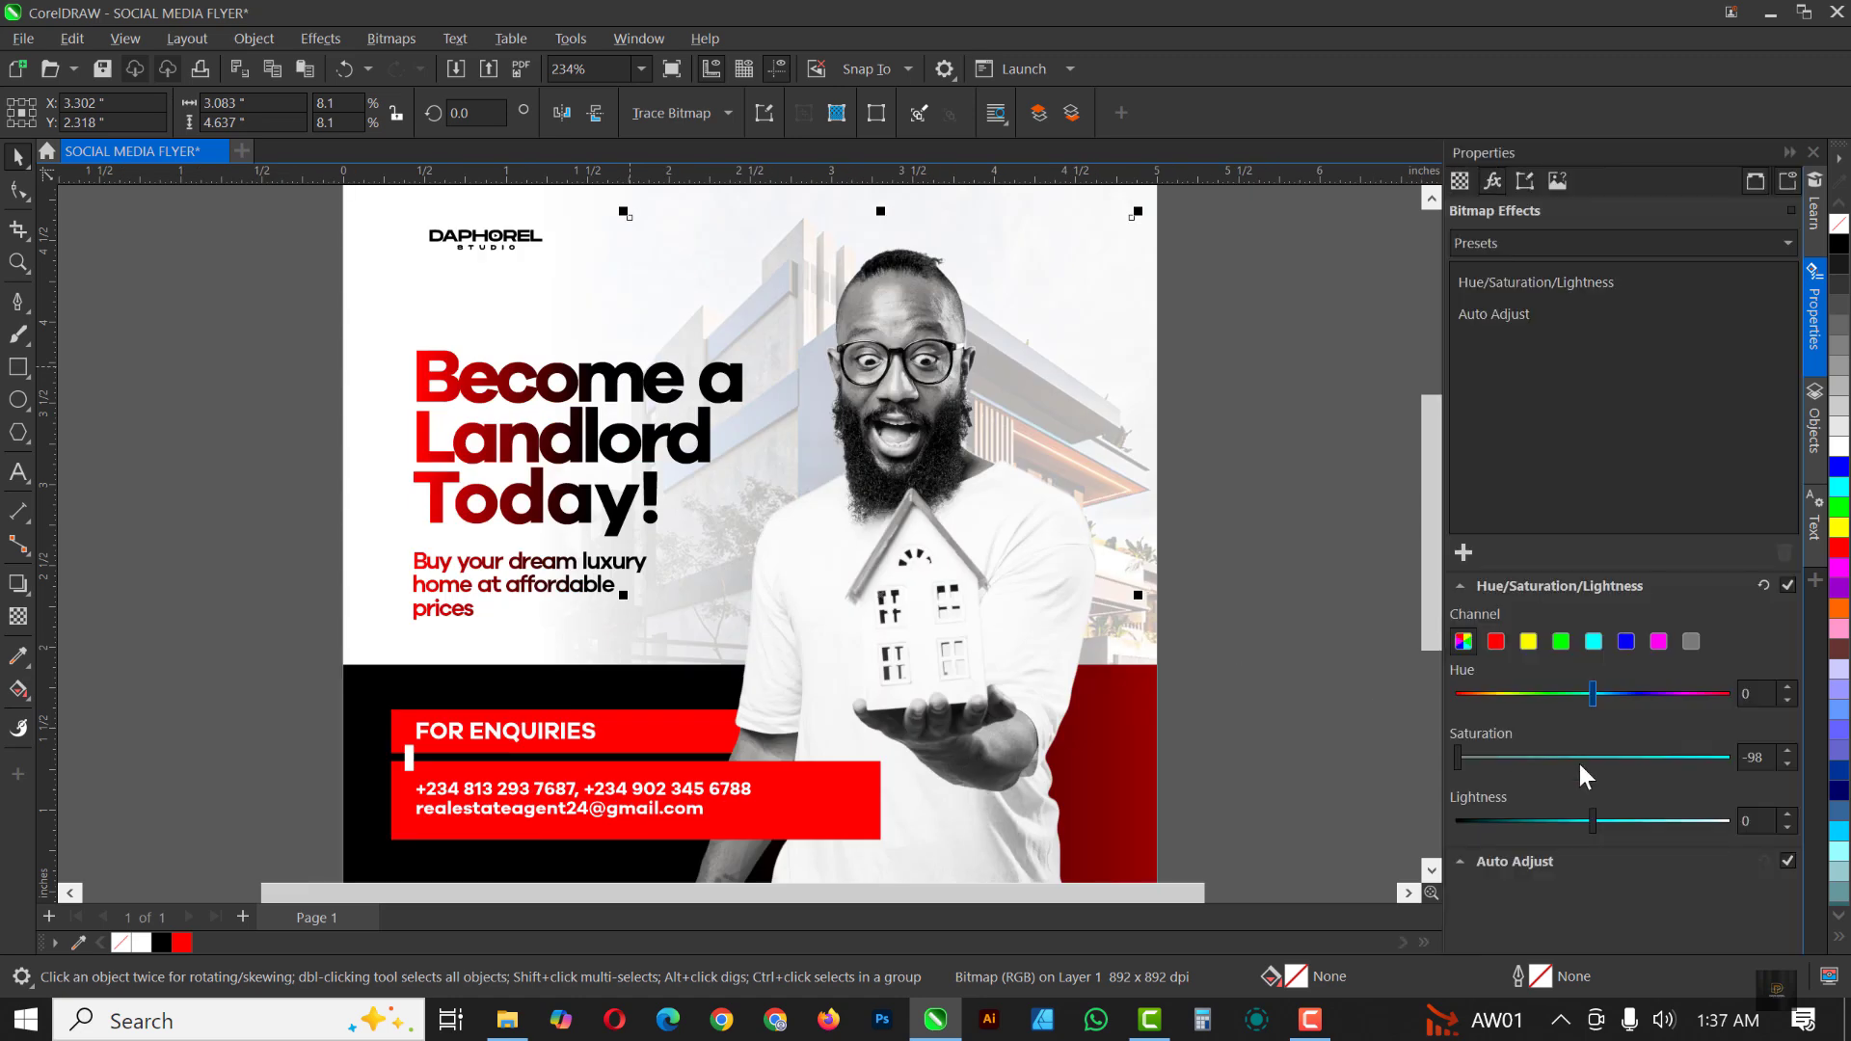
{"action": "left_click", "coordinate": [1604, 758]}
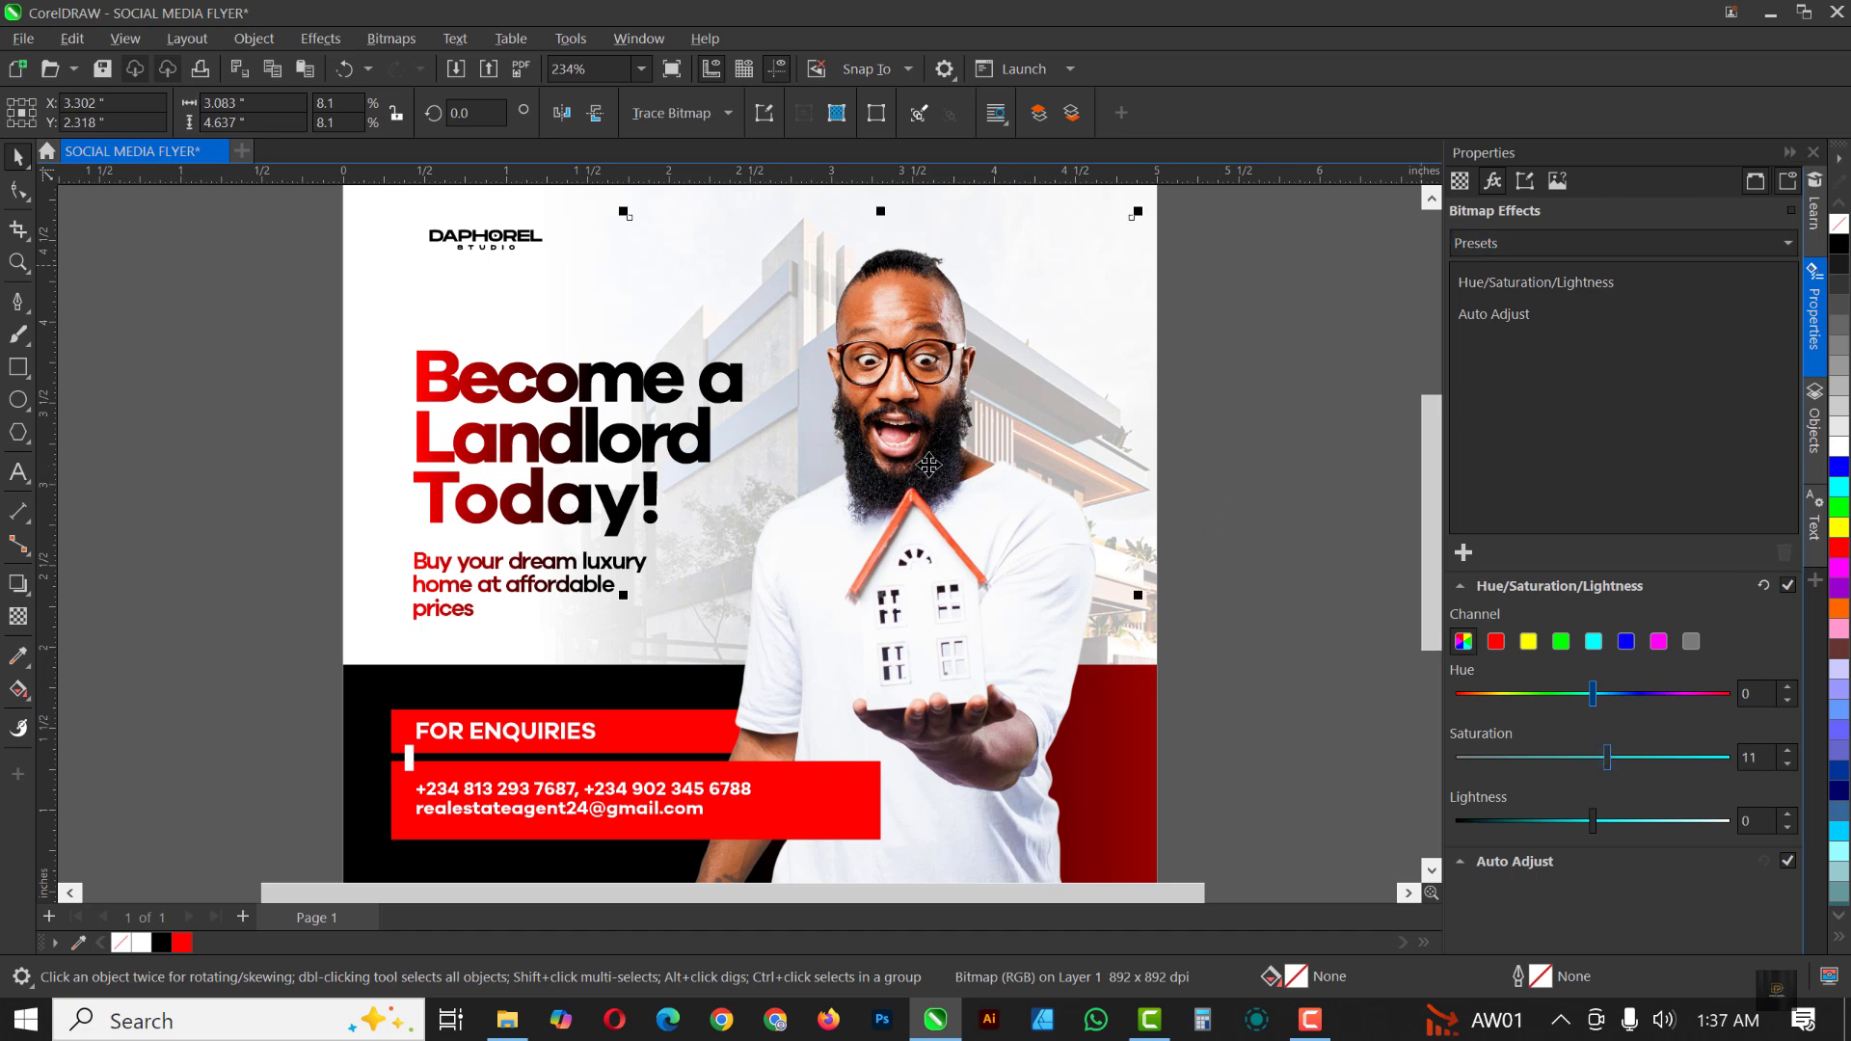
{"action": "left_click", "coordinate": [1790, 153]}
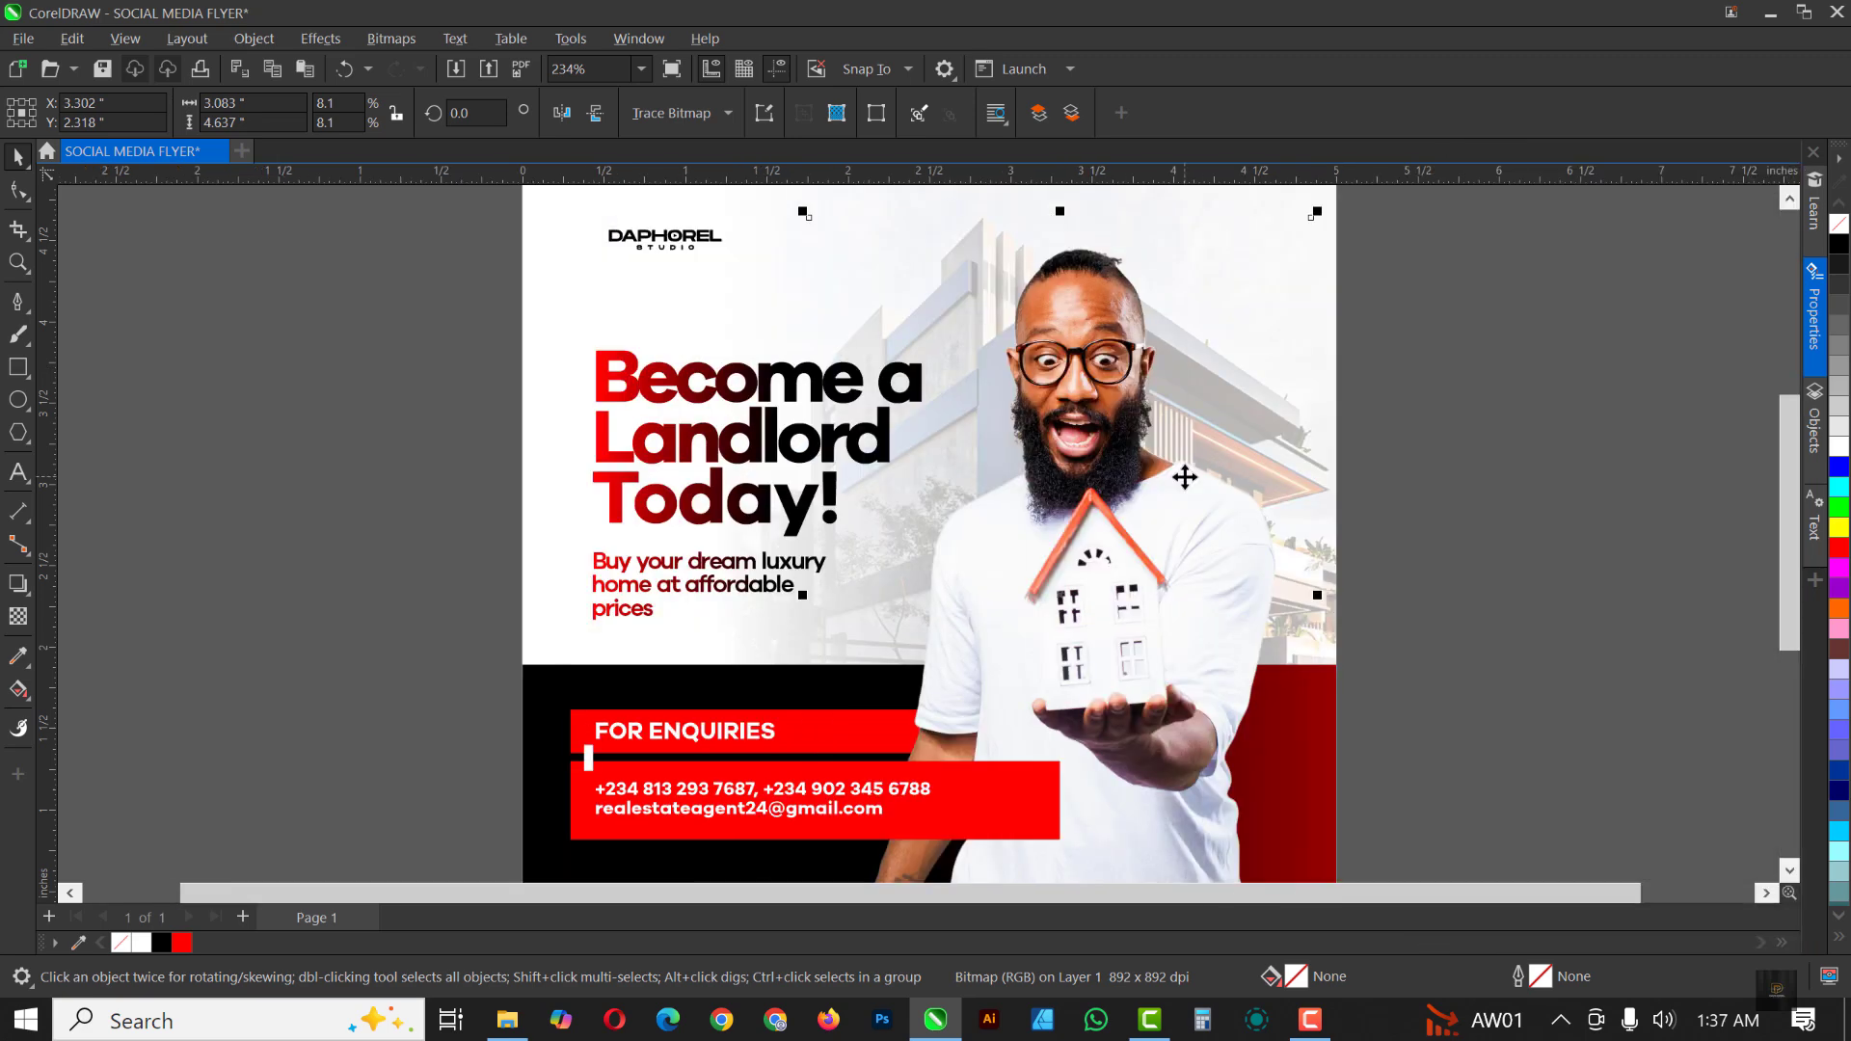
Step: Fit the page in view and draw a horizontal line along the black band's top edge
{"action": "left_click", "coordinate": [1396, 458]}
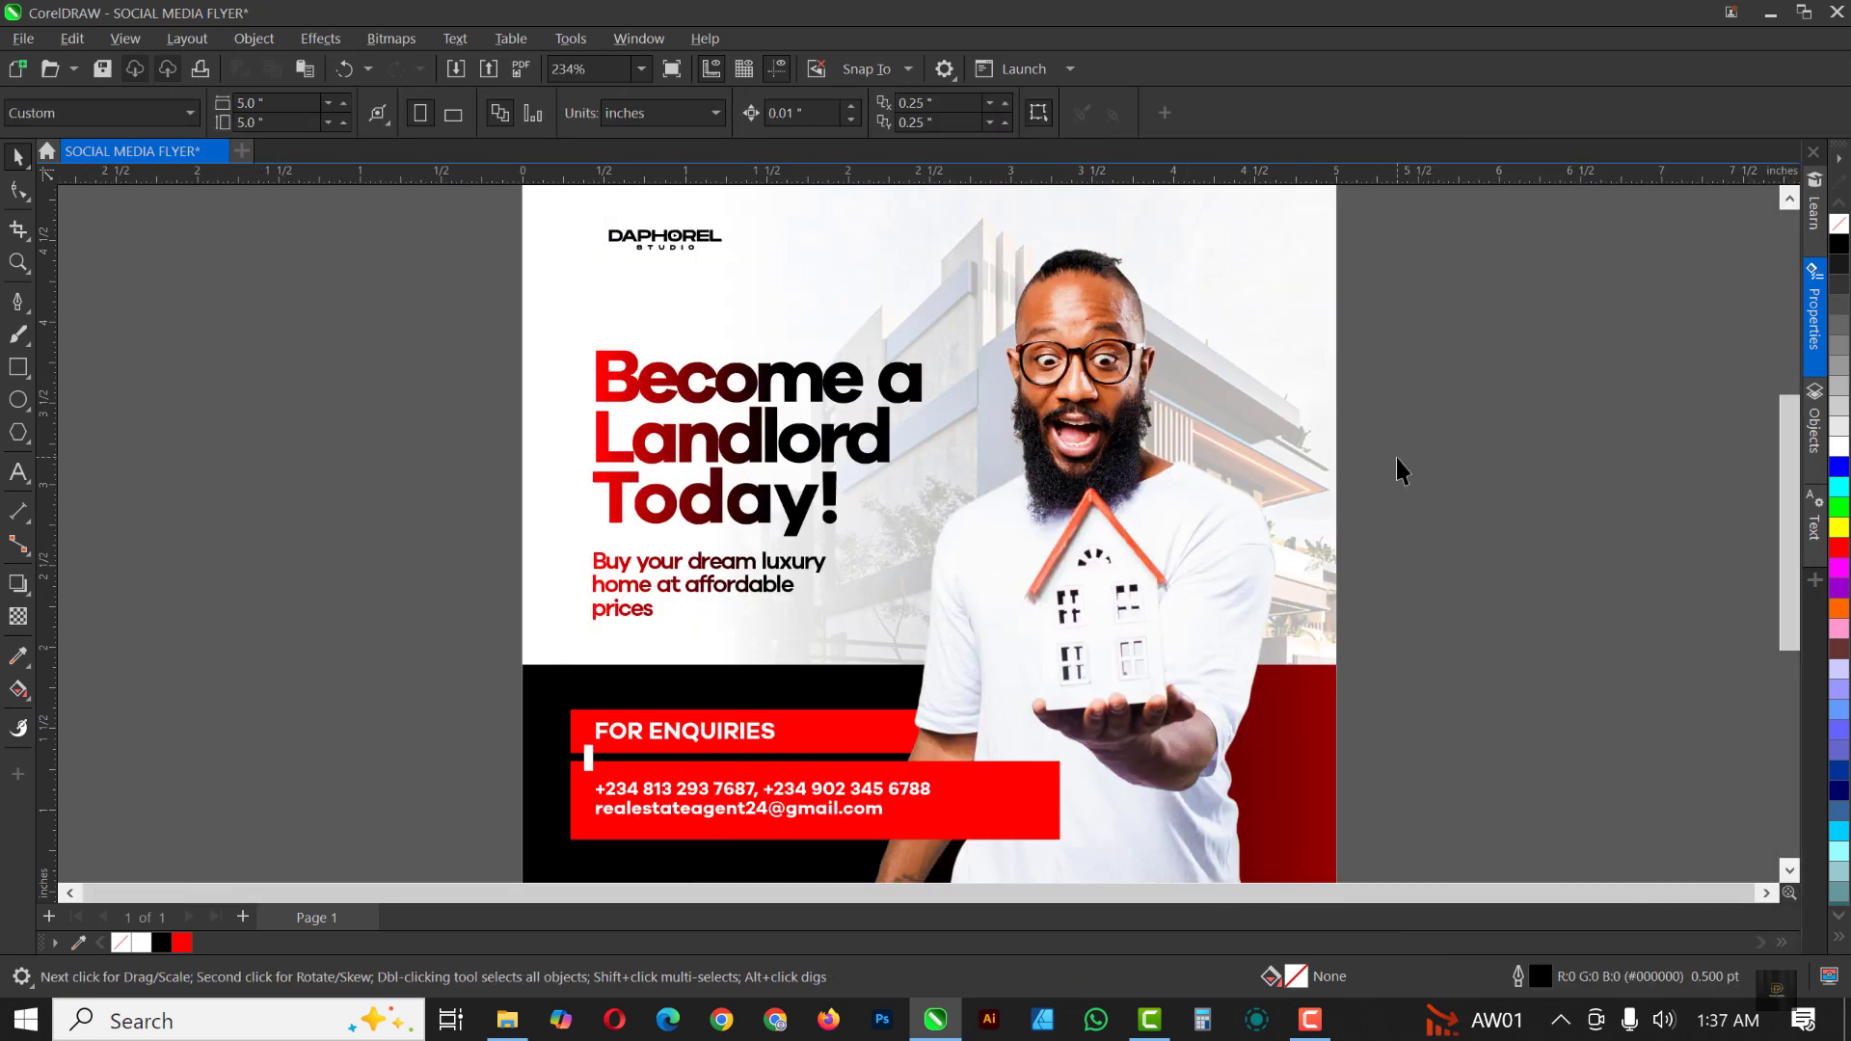
{"action": "key", "text": "shift+F4"}
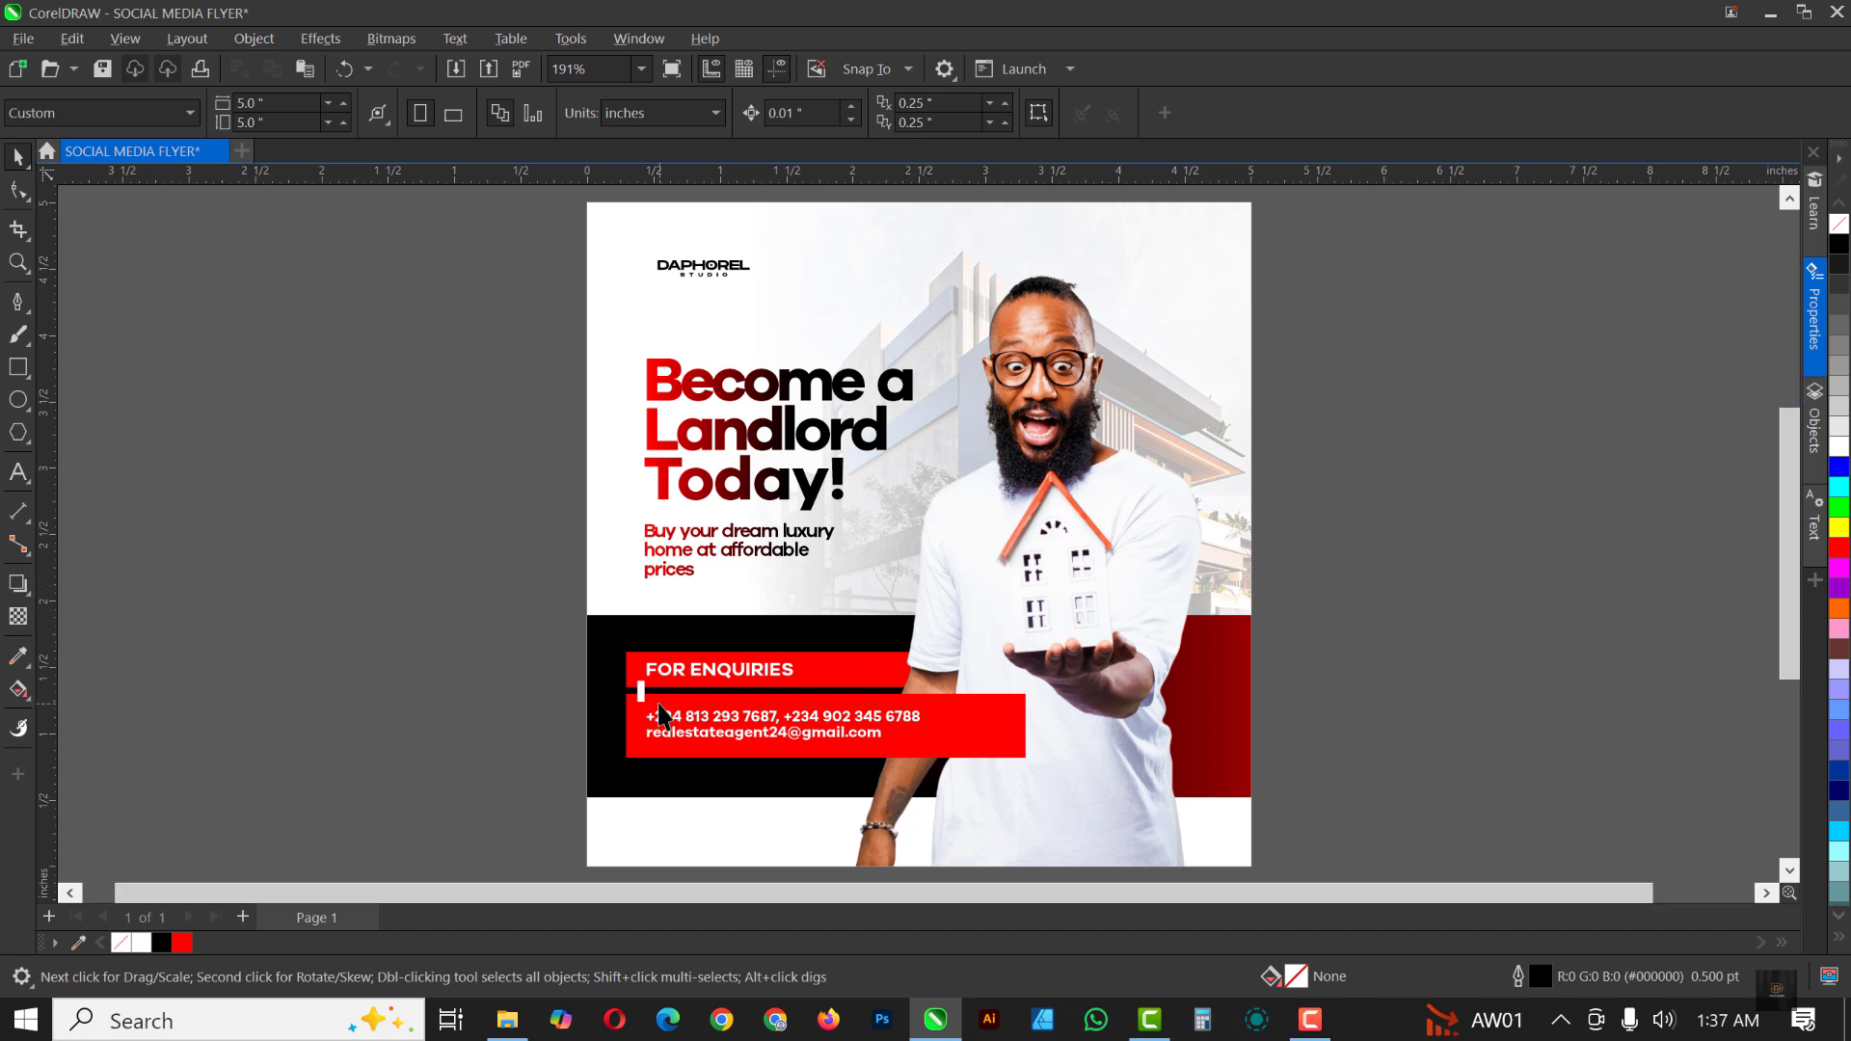
{"action": "scroll", "coordinate": [656, 703], "scroll_direction": "up", "scroll_amount": 1}
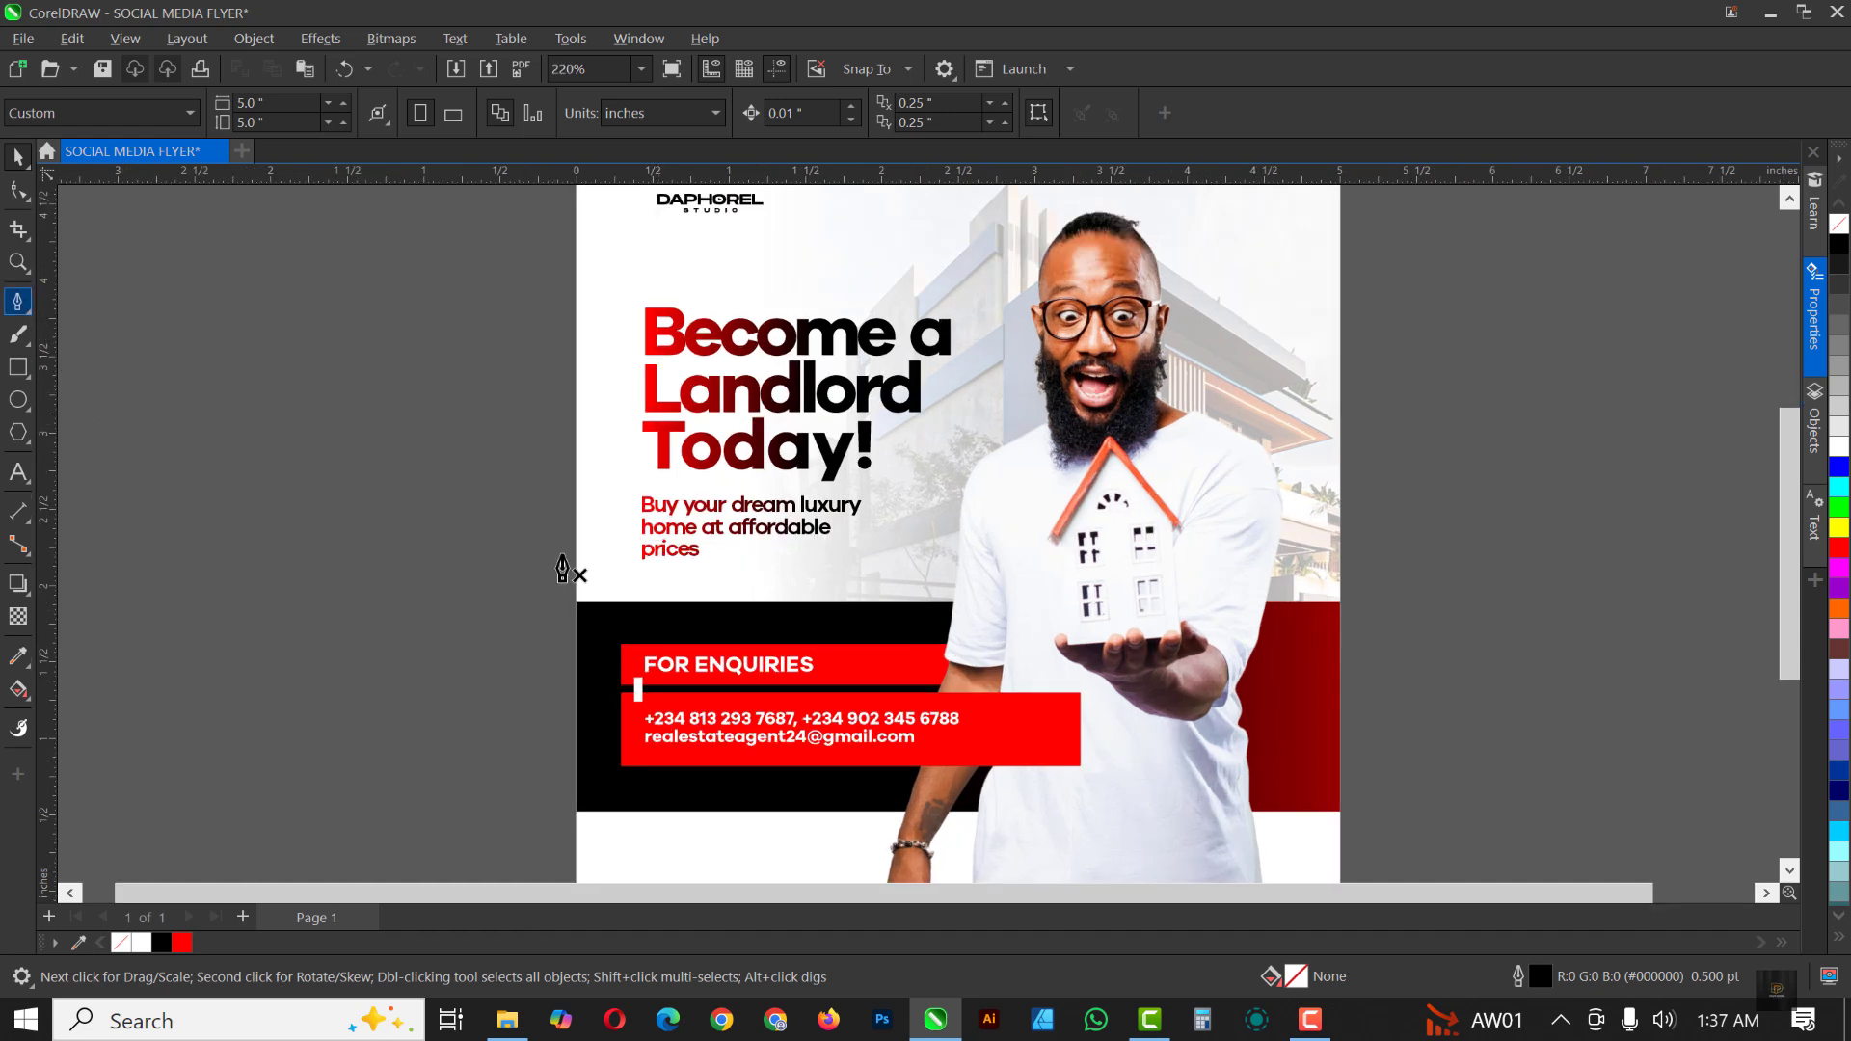
{"action": "left_click", "coordinate": [577, 614]}
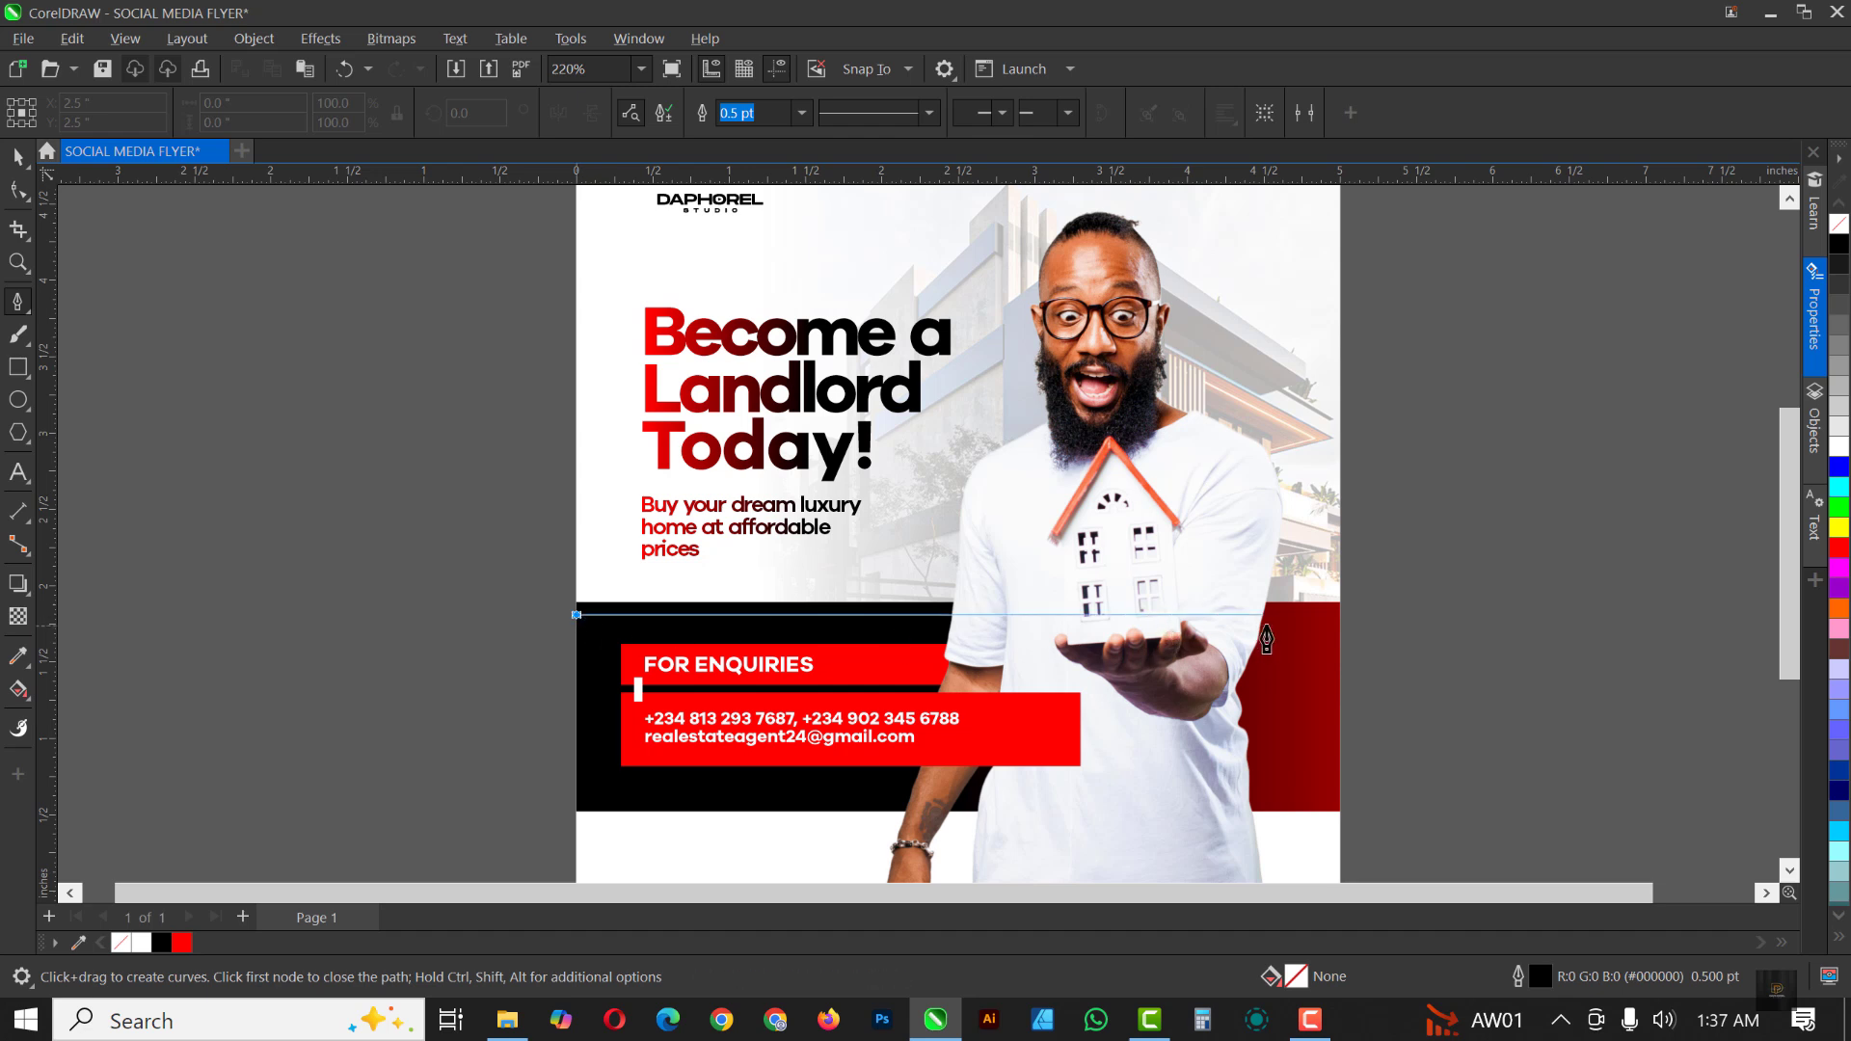
{"action": "double_click", "coordinate": [1340, 617]}
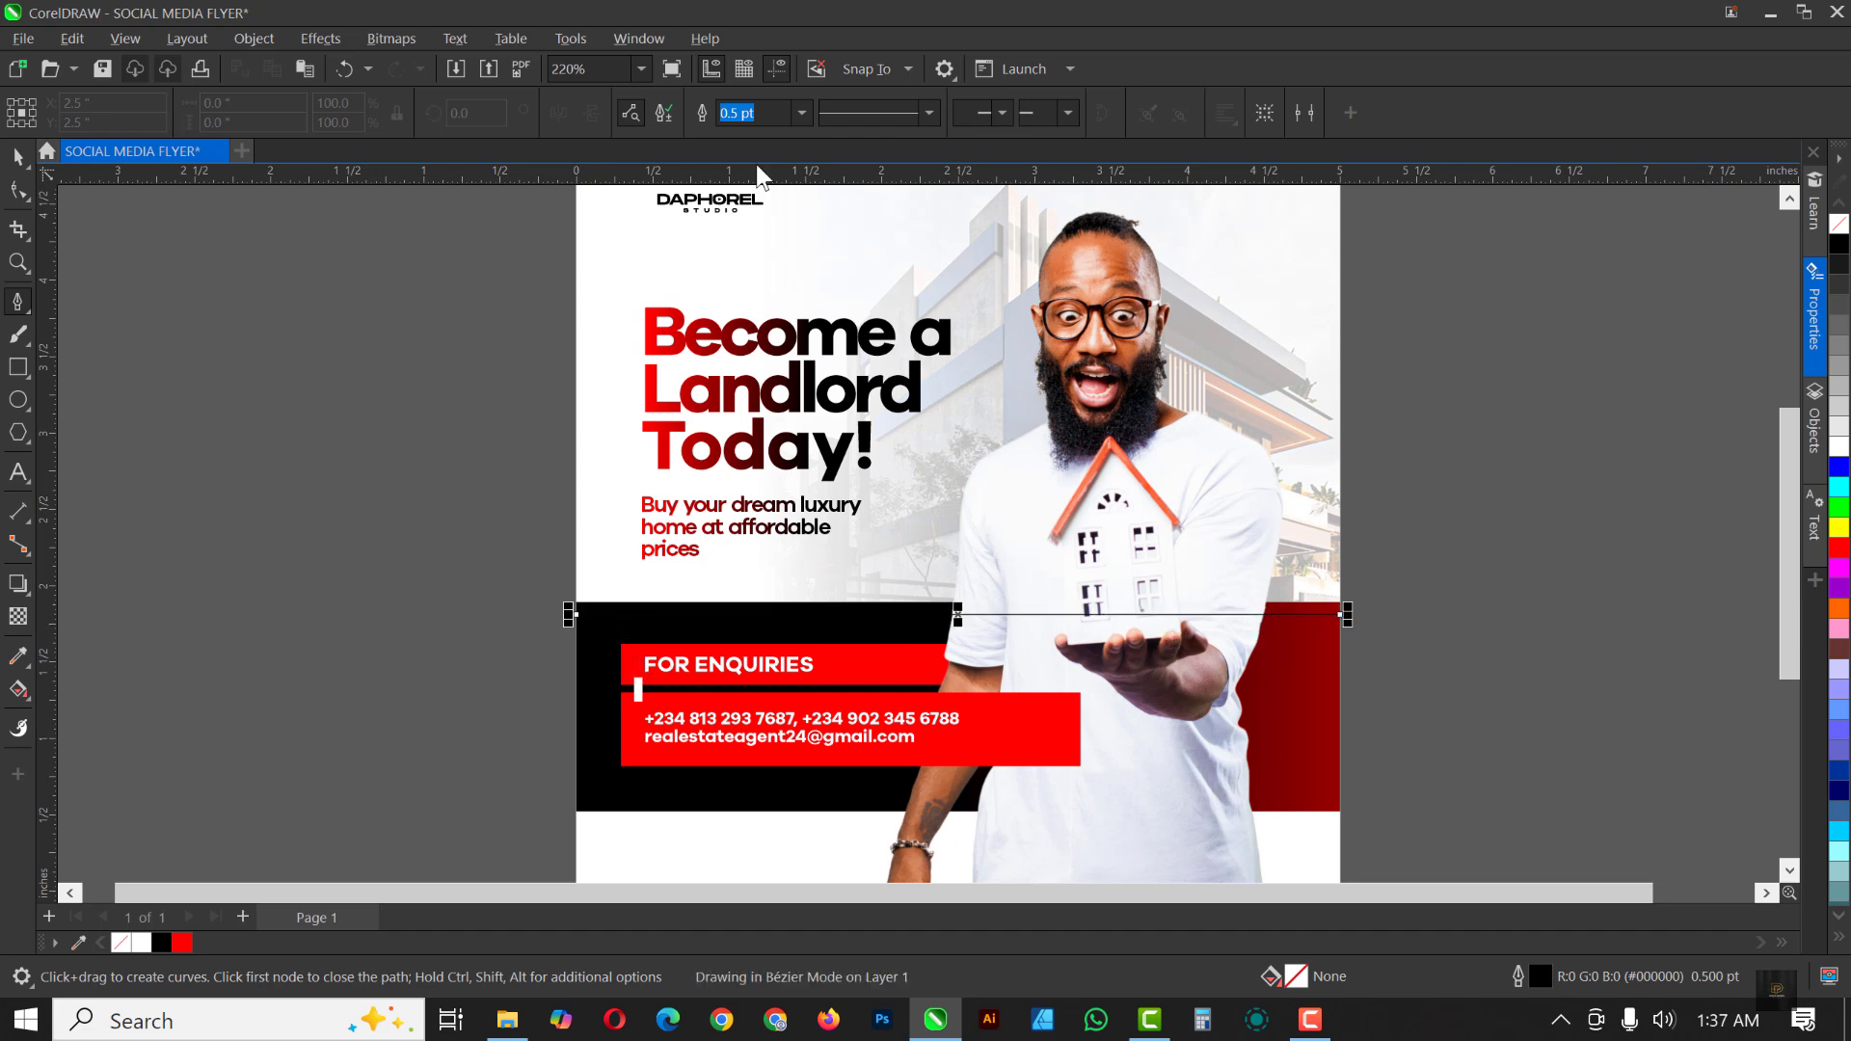
Step: Make the line 1.0 pt, dotted and white, and copy it to the band's bottom edge
{"action": "left_click", "coordinate": [801, 113]}
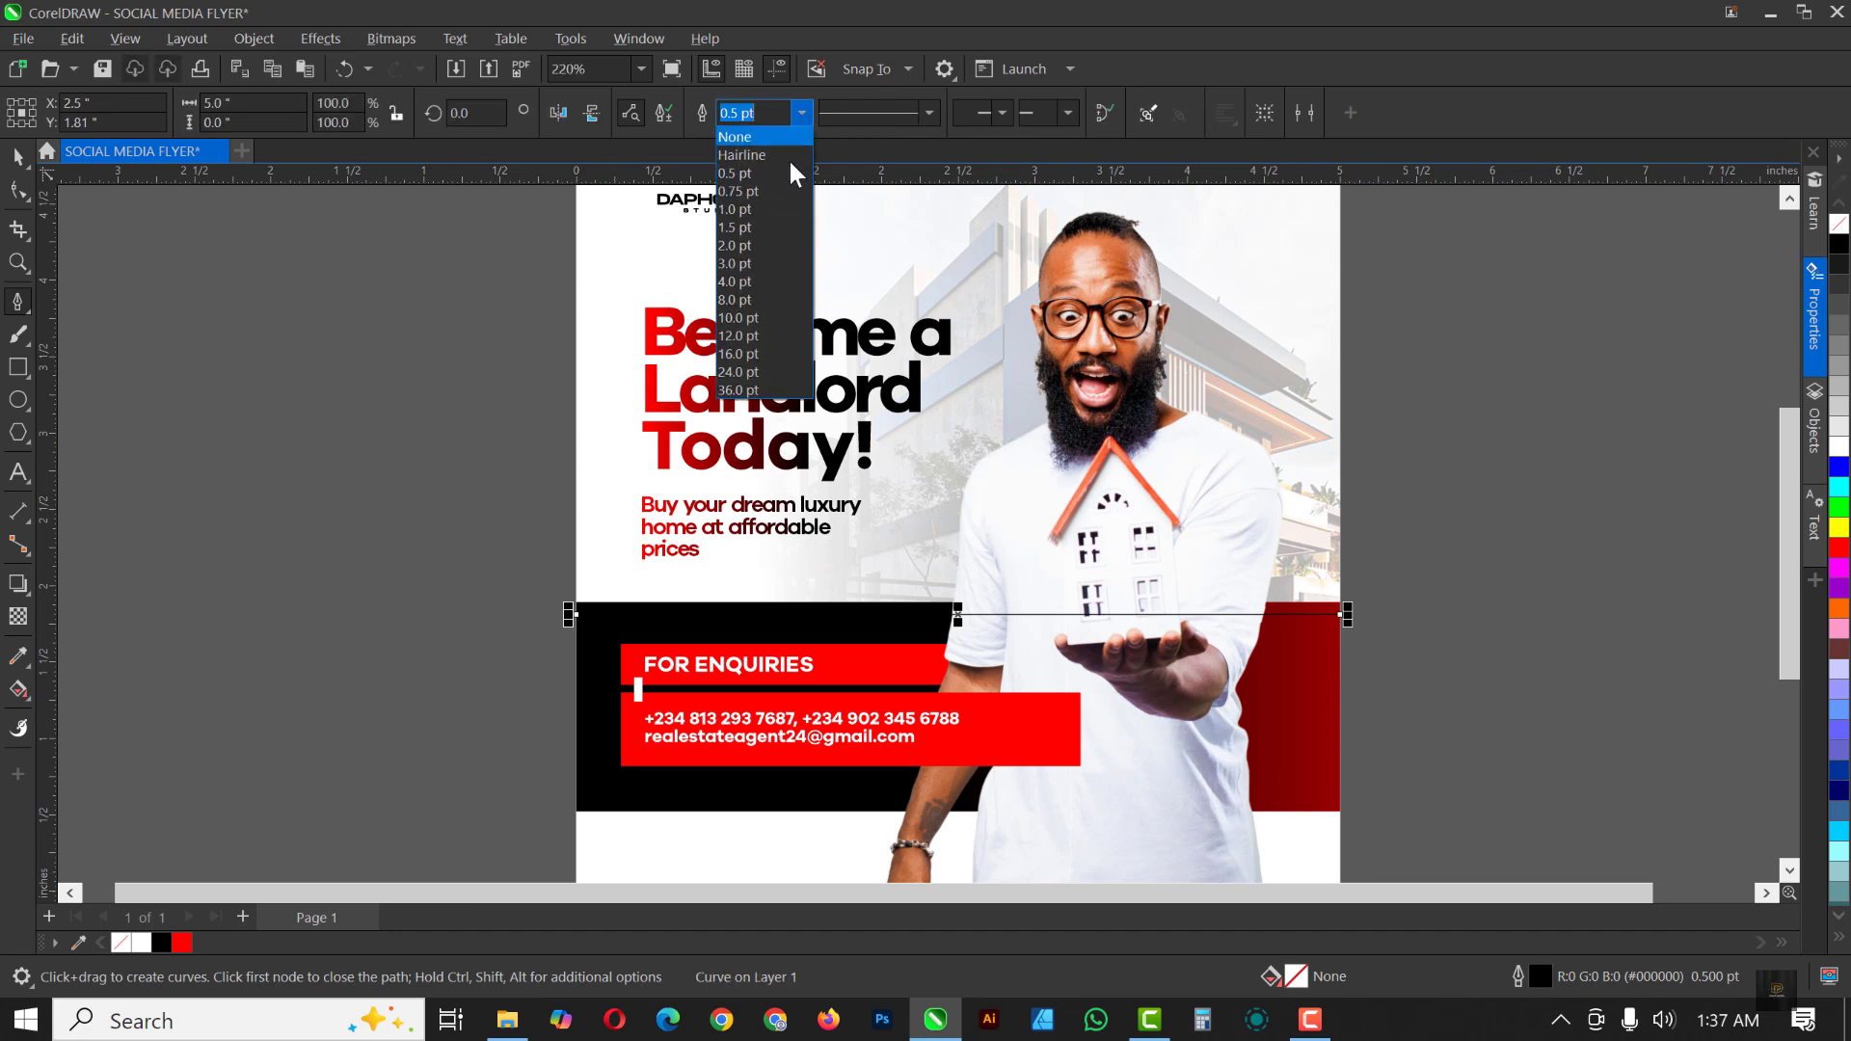
{"action": "left_click", "coordinate": [765, 207]}
{"action": "left_click", "coordinate": [929, 113]}
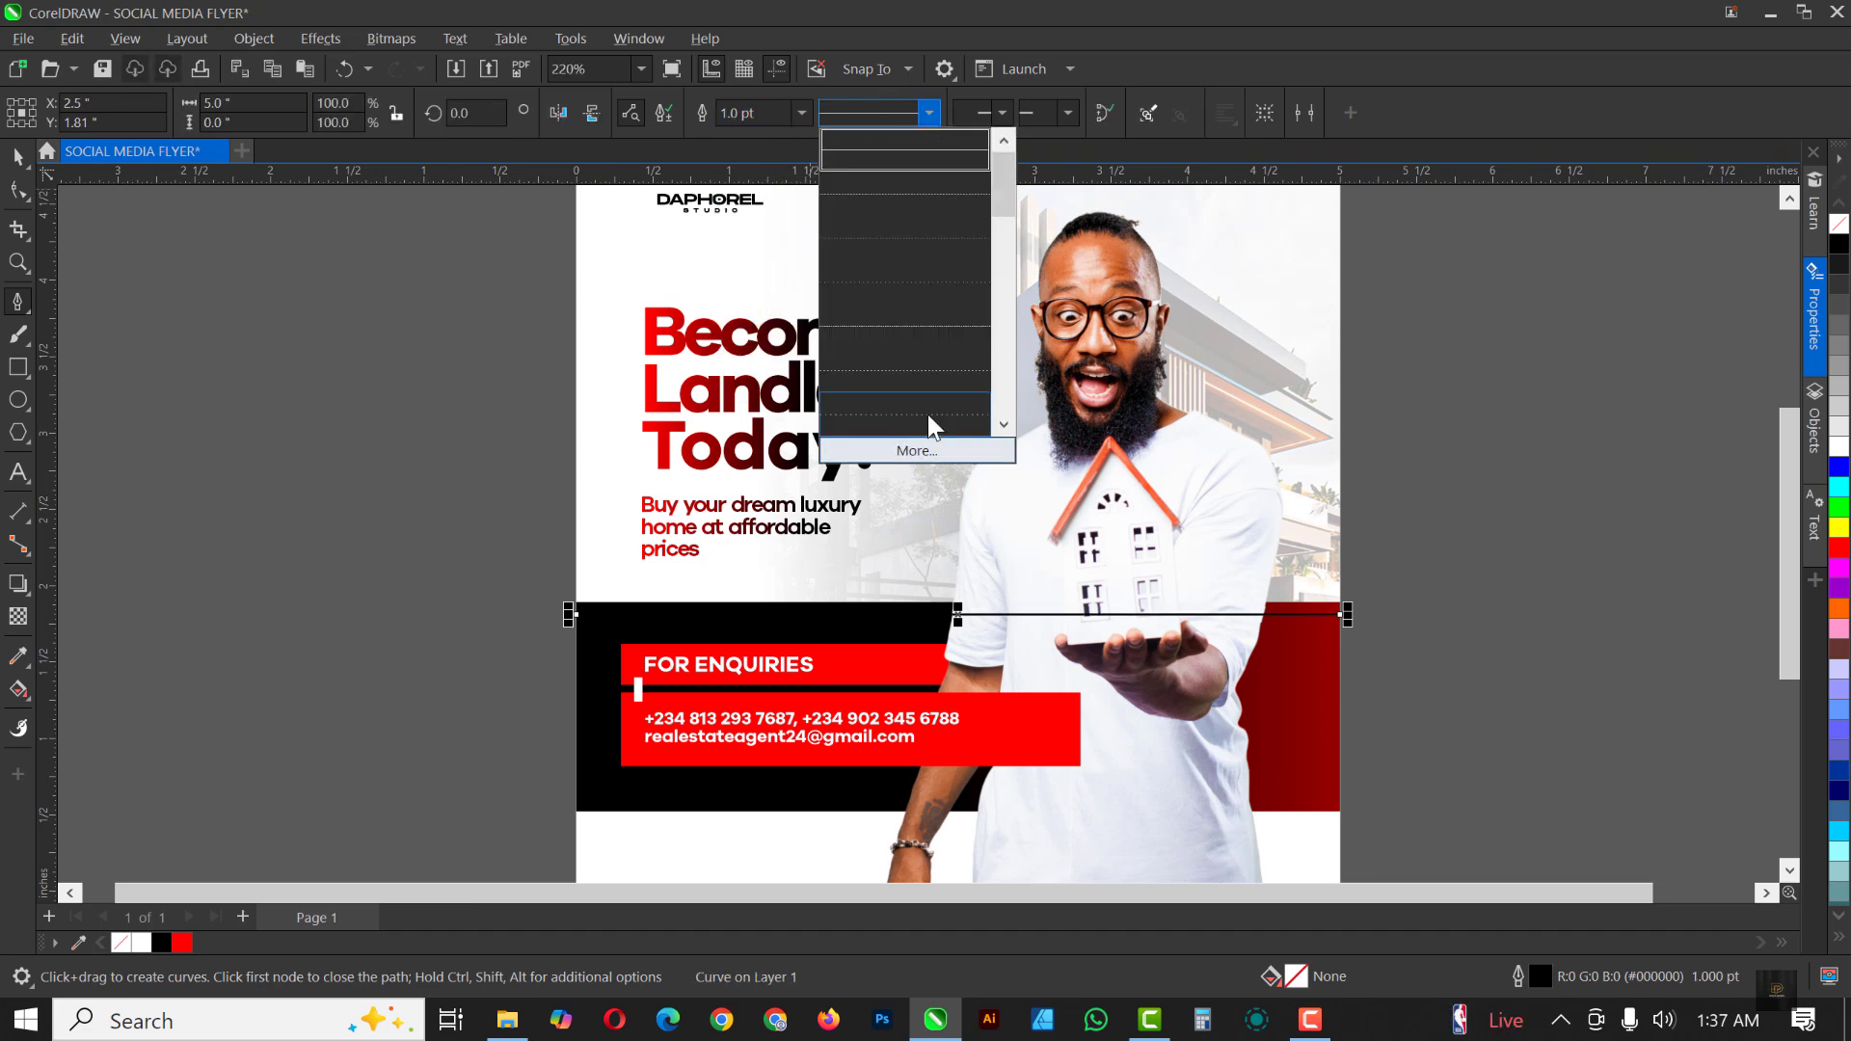
{"action": "left_click", "coordinate": [920, 370]}
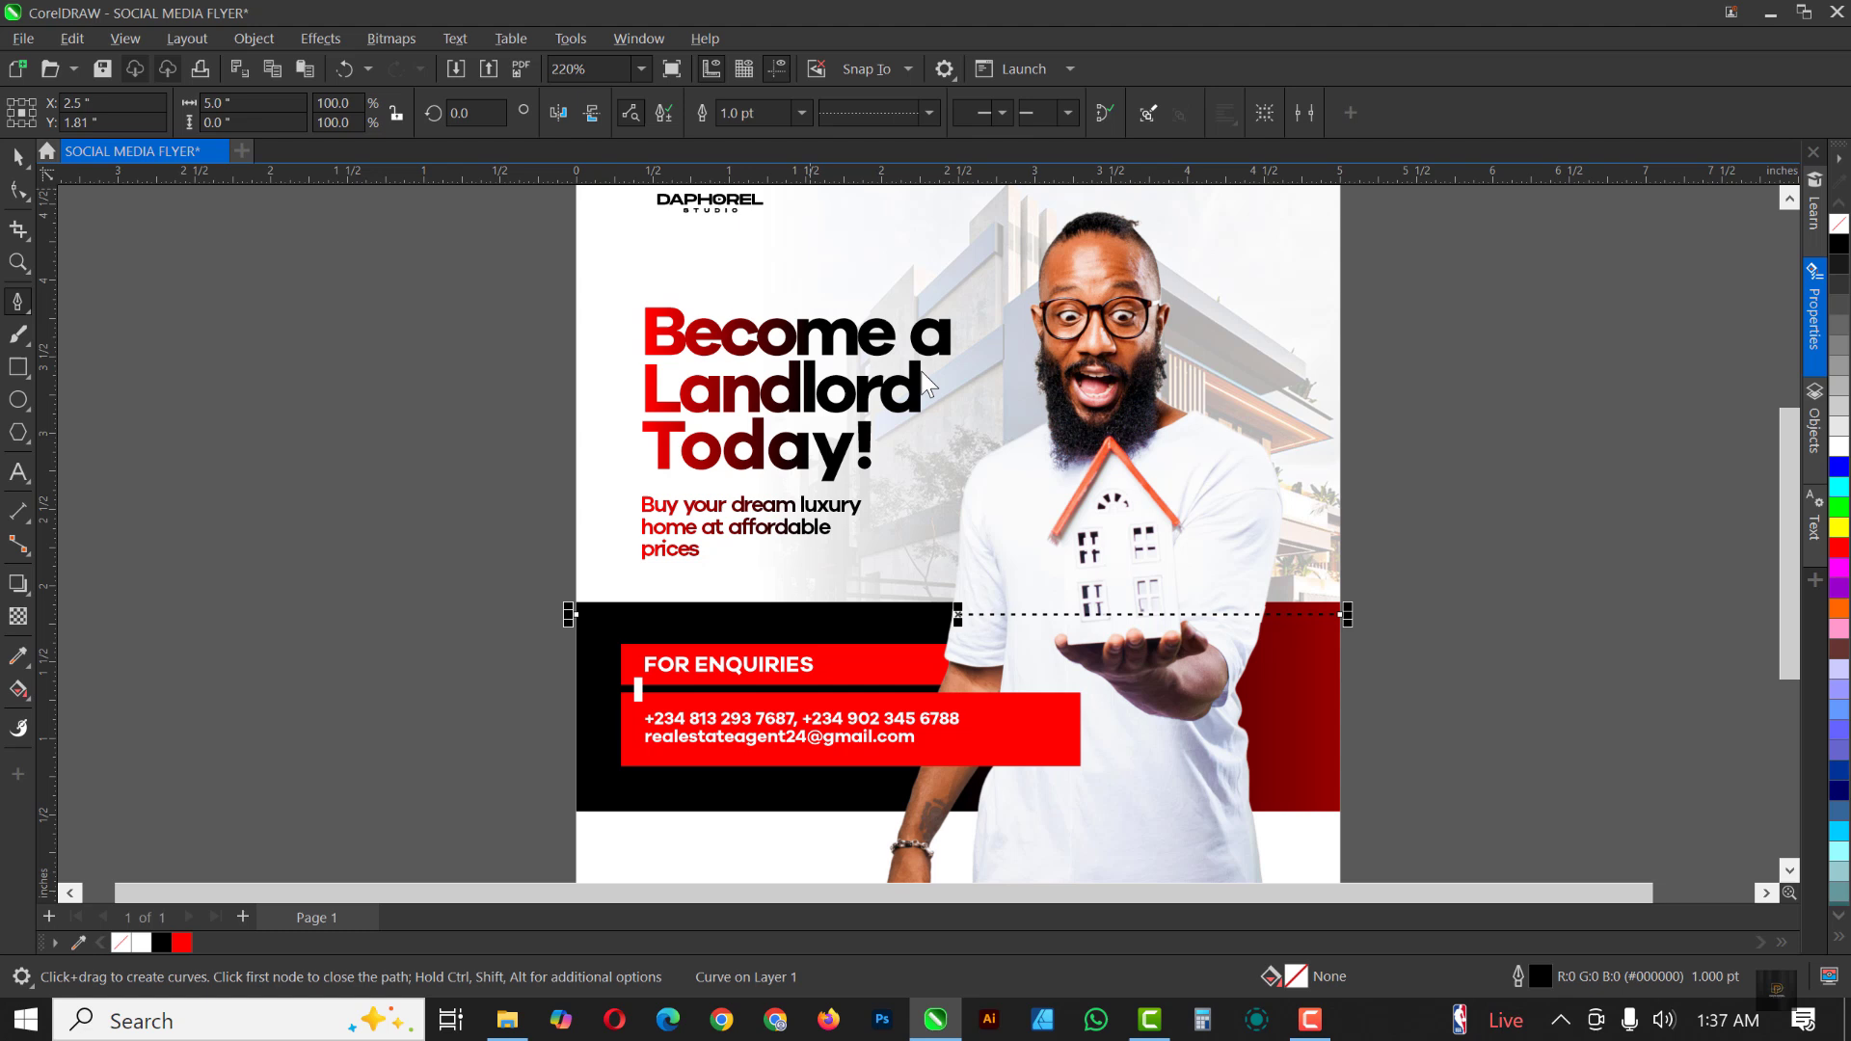
{"action": "right_click", "coordinate": [1840, 449]}
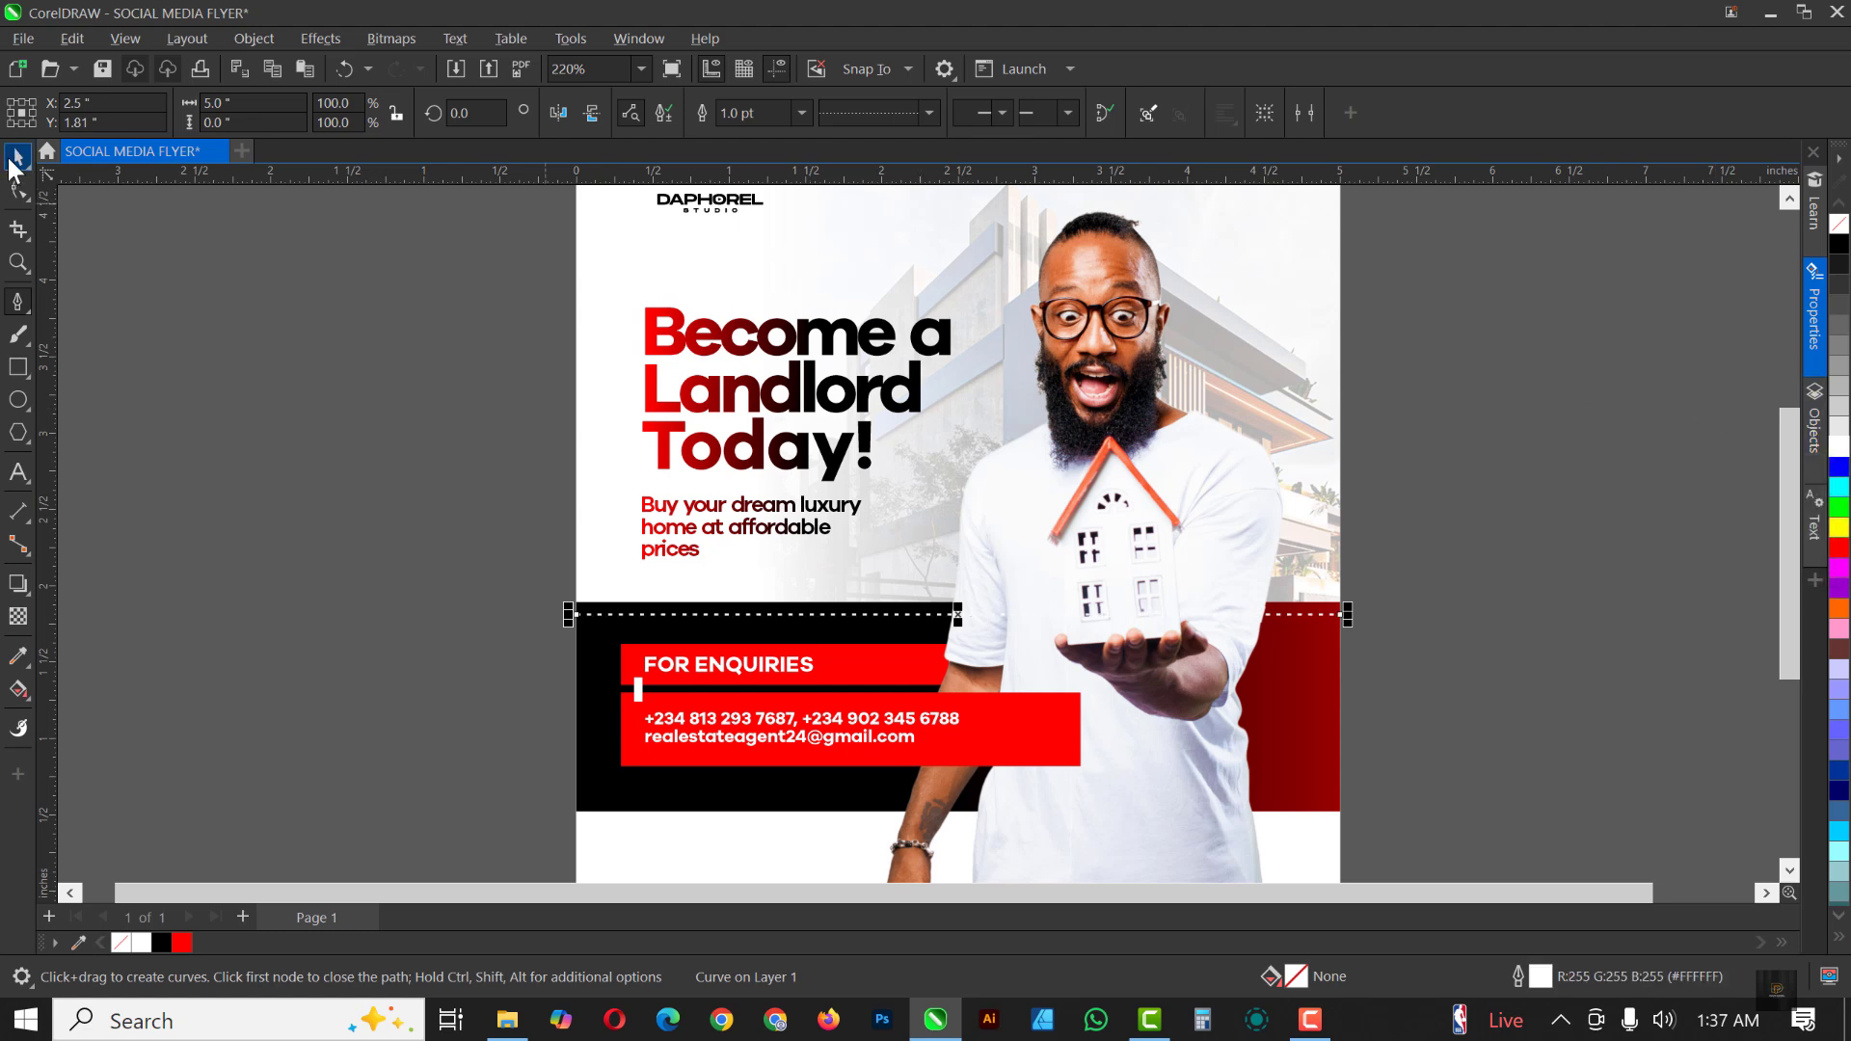
{"action": "left_click", "coordinate": [14, 162]}
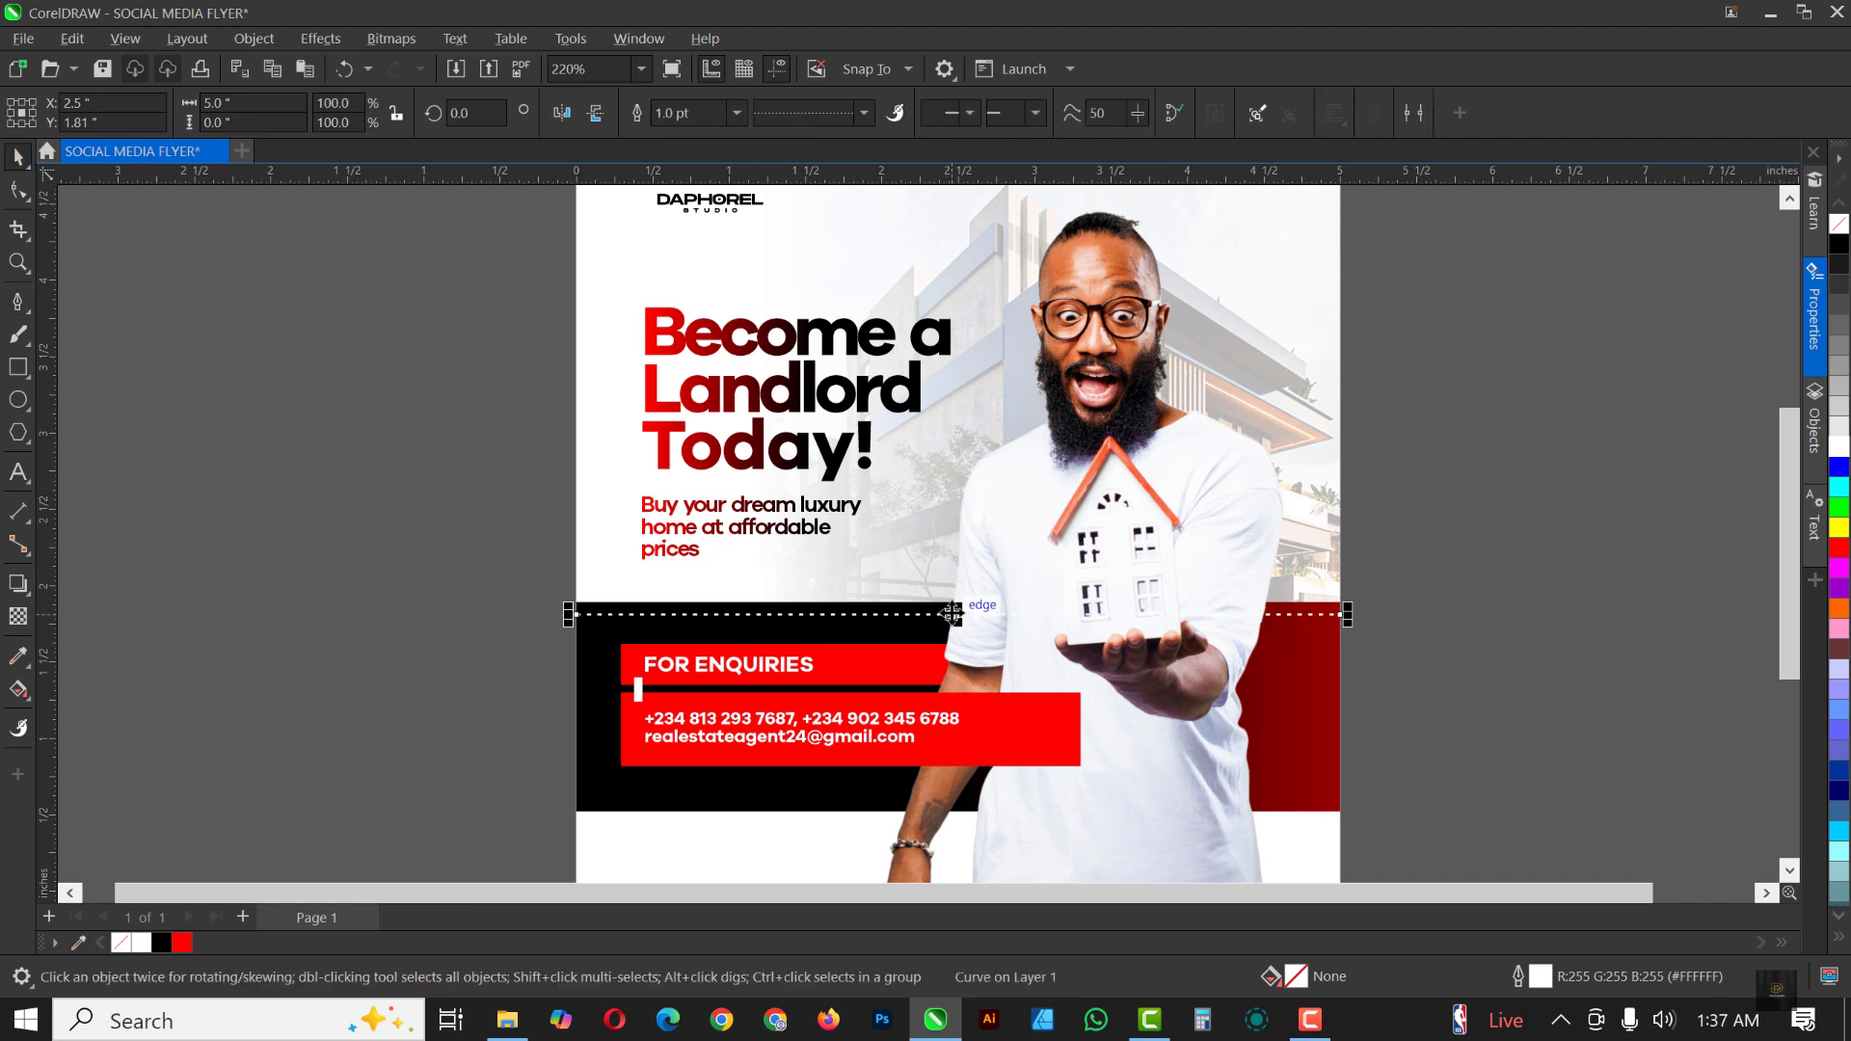
{"action": "left_click_drag", "start_coordinate": [958, 610], "coordinate": [1000, 796]}
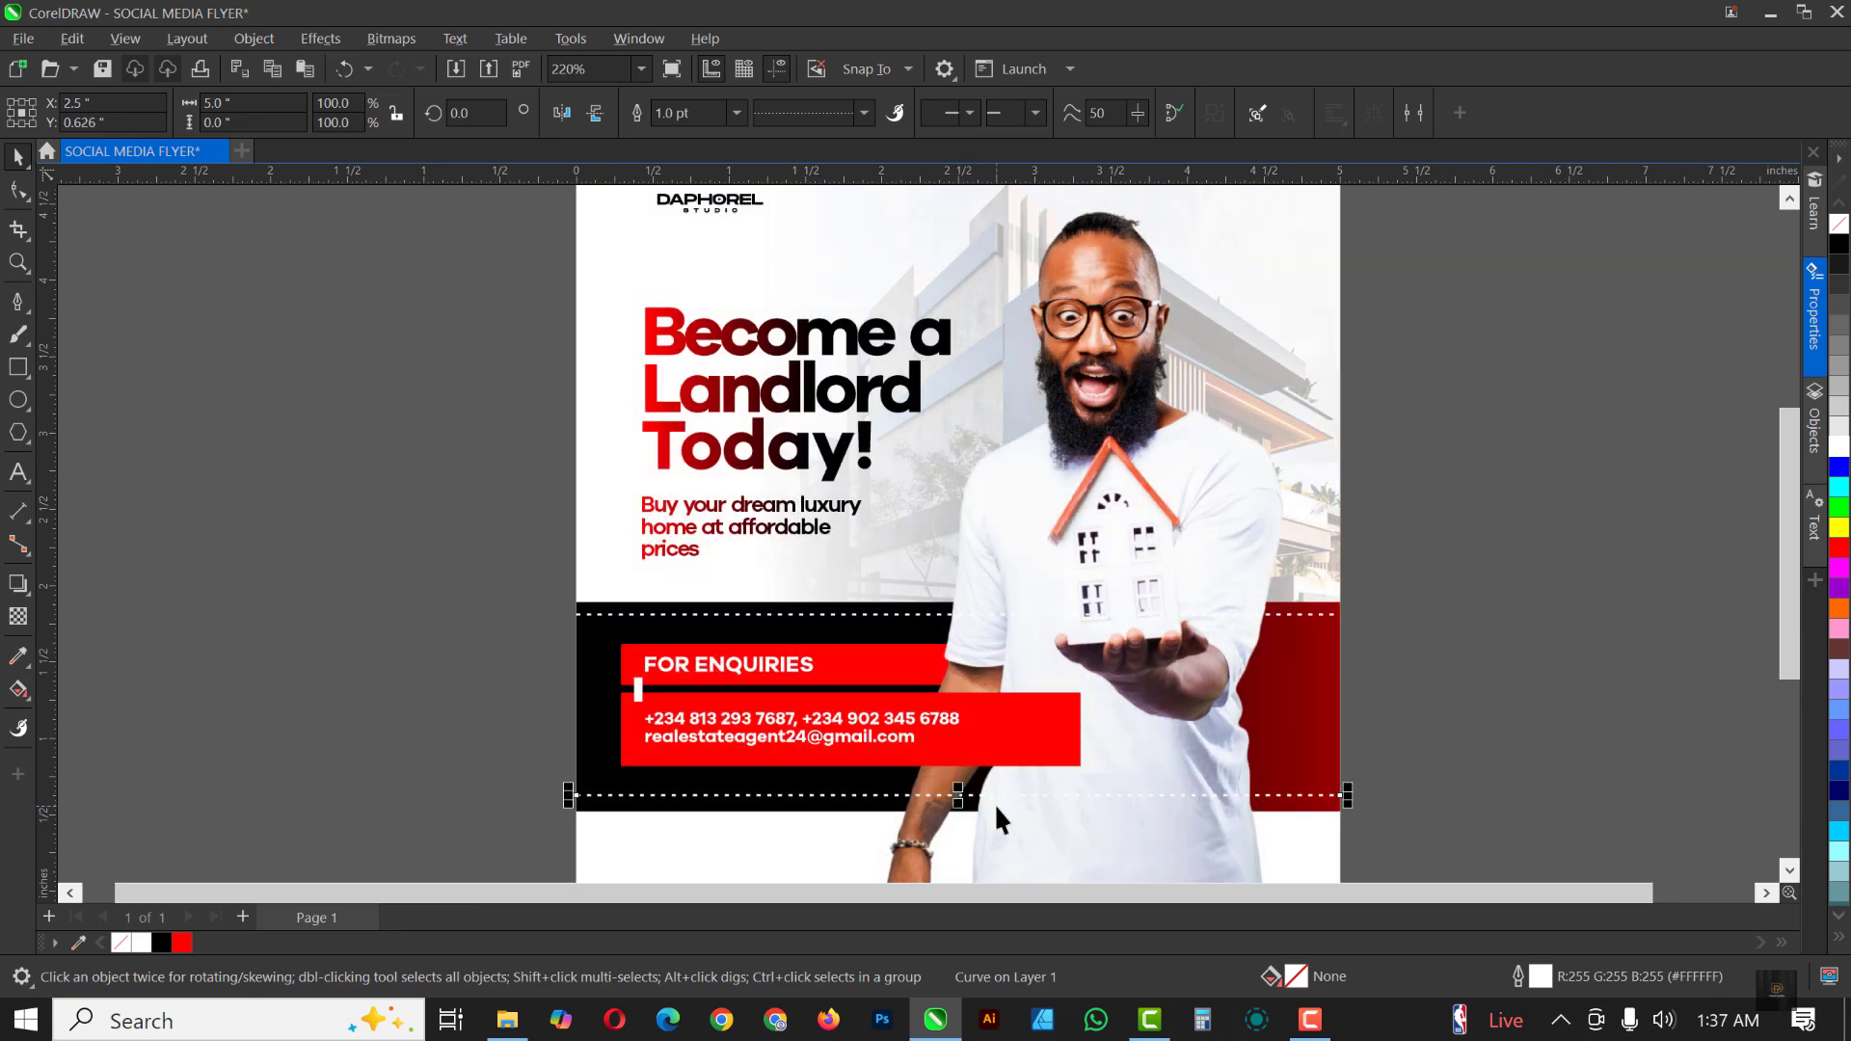
Step: Group the top and bottom white dashed lines with Ctrl+G, then check the Object menu
{"action": "left_click", "coordinate": [709, 614], "text": "shift"}
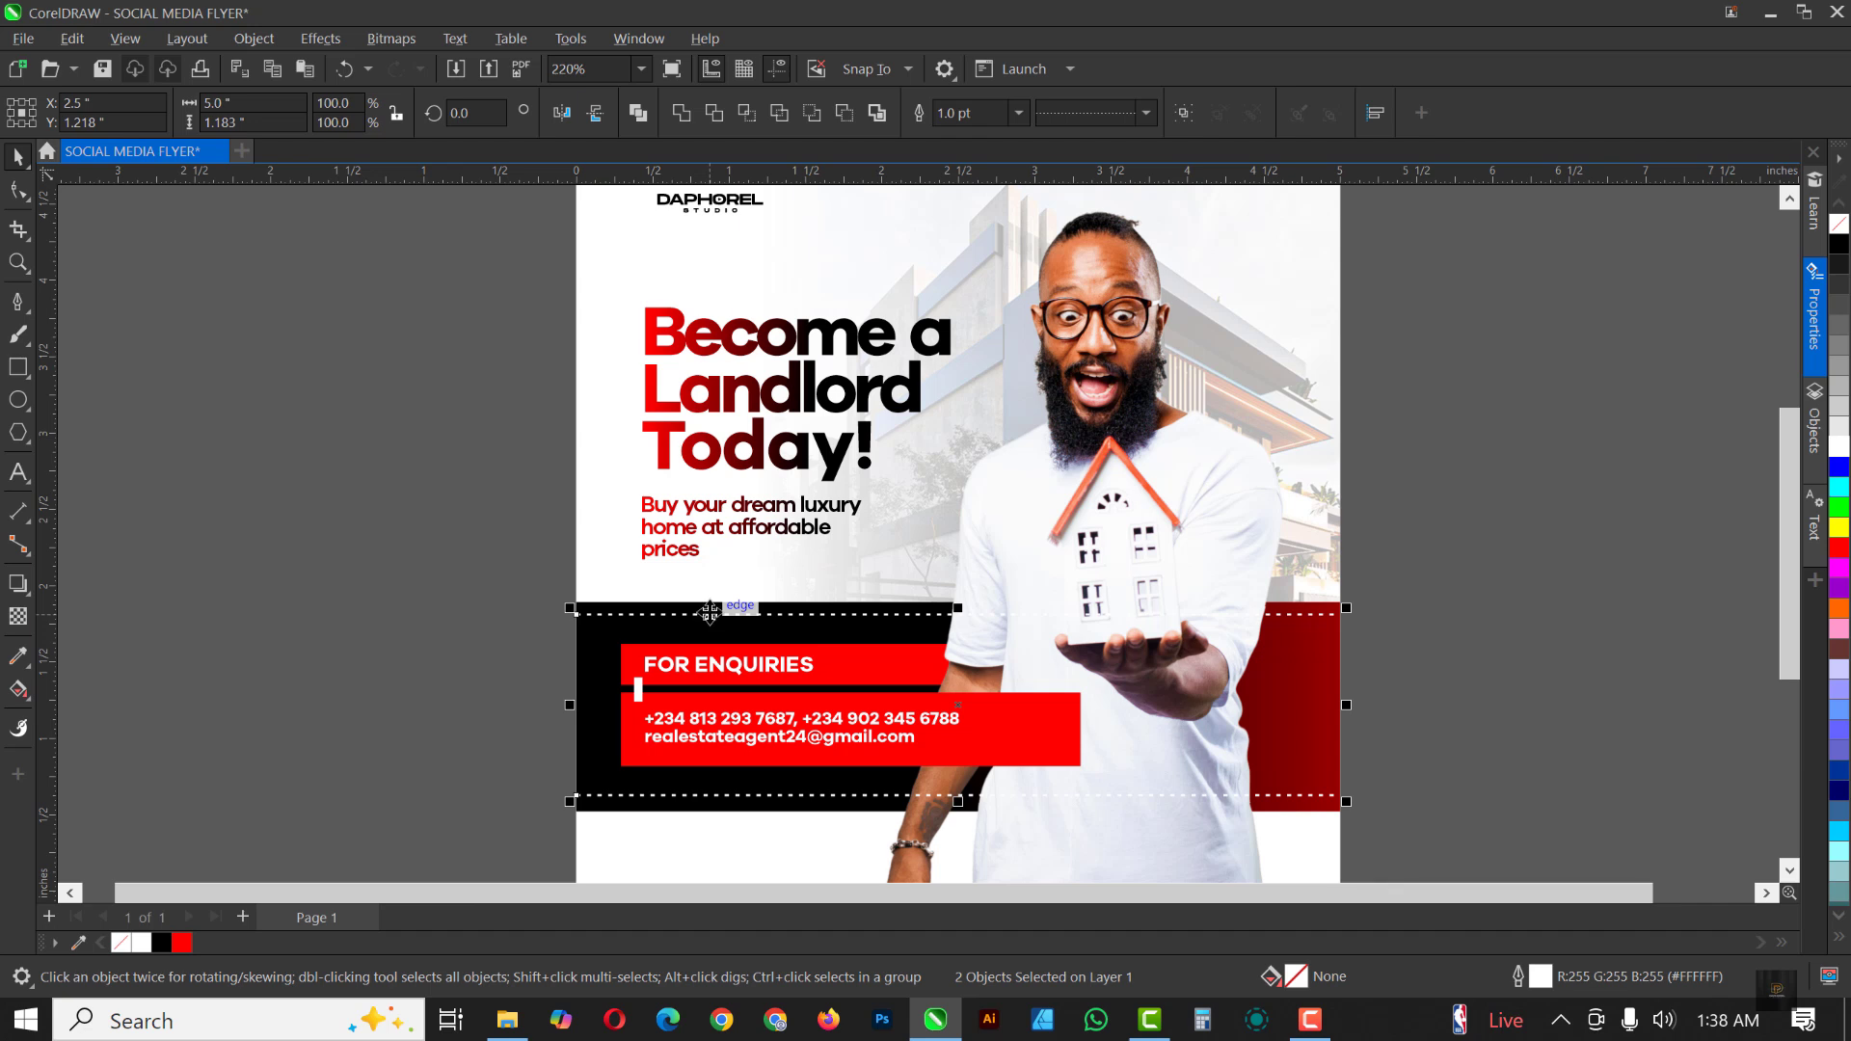
{"action": "key", "text": "ctrl+g"}
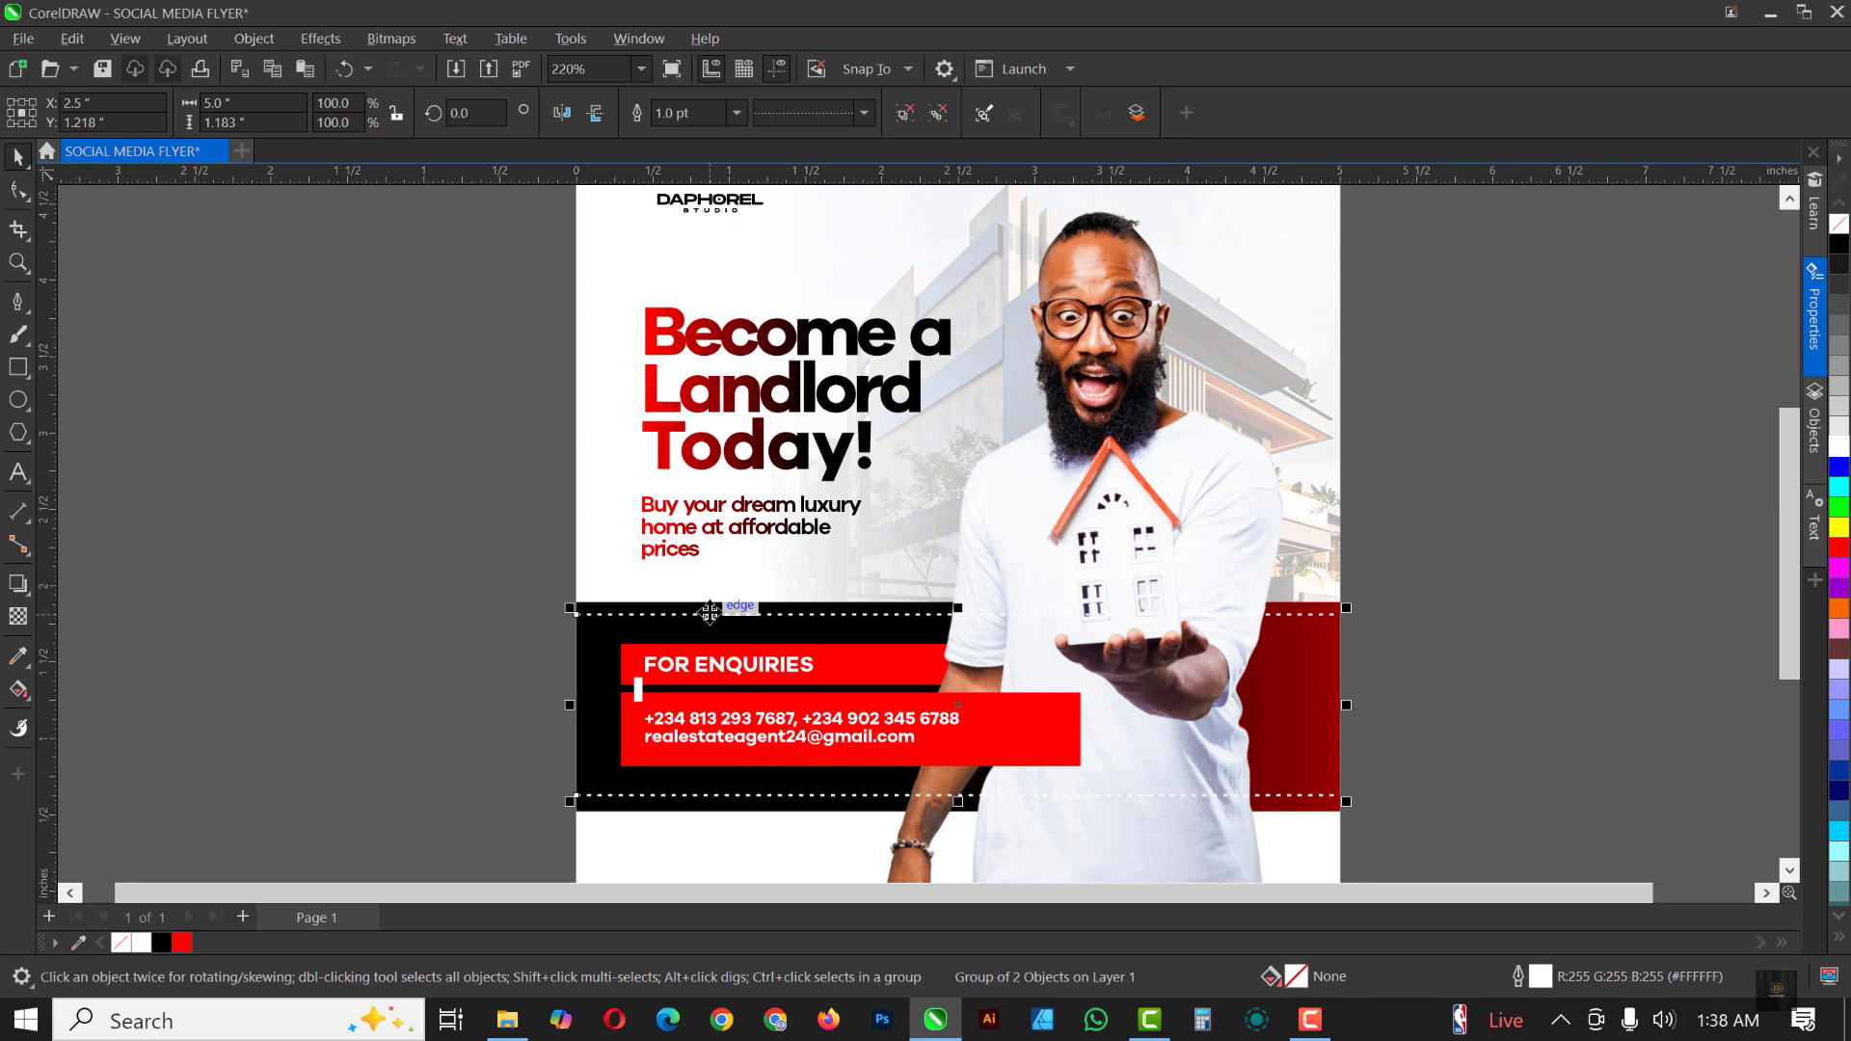
{"action": "left_click", "coordinate": [263, 36]}
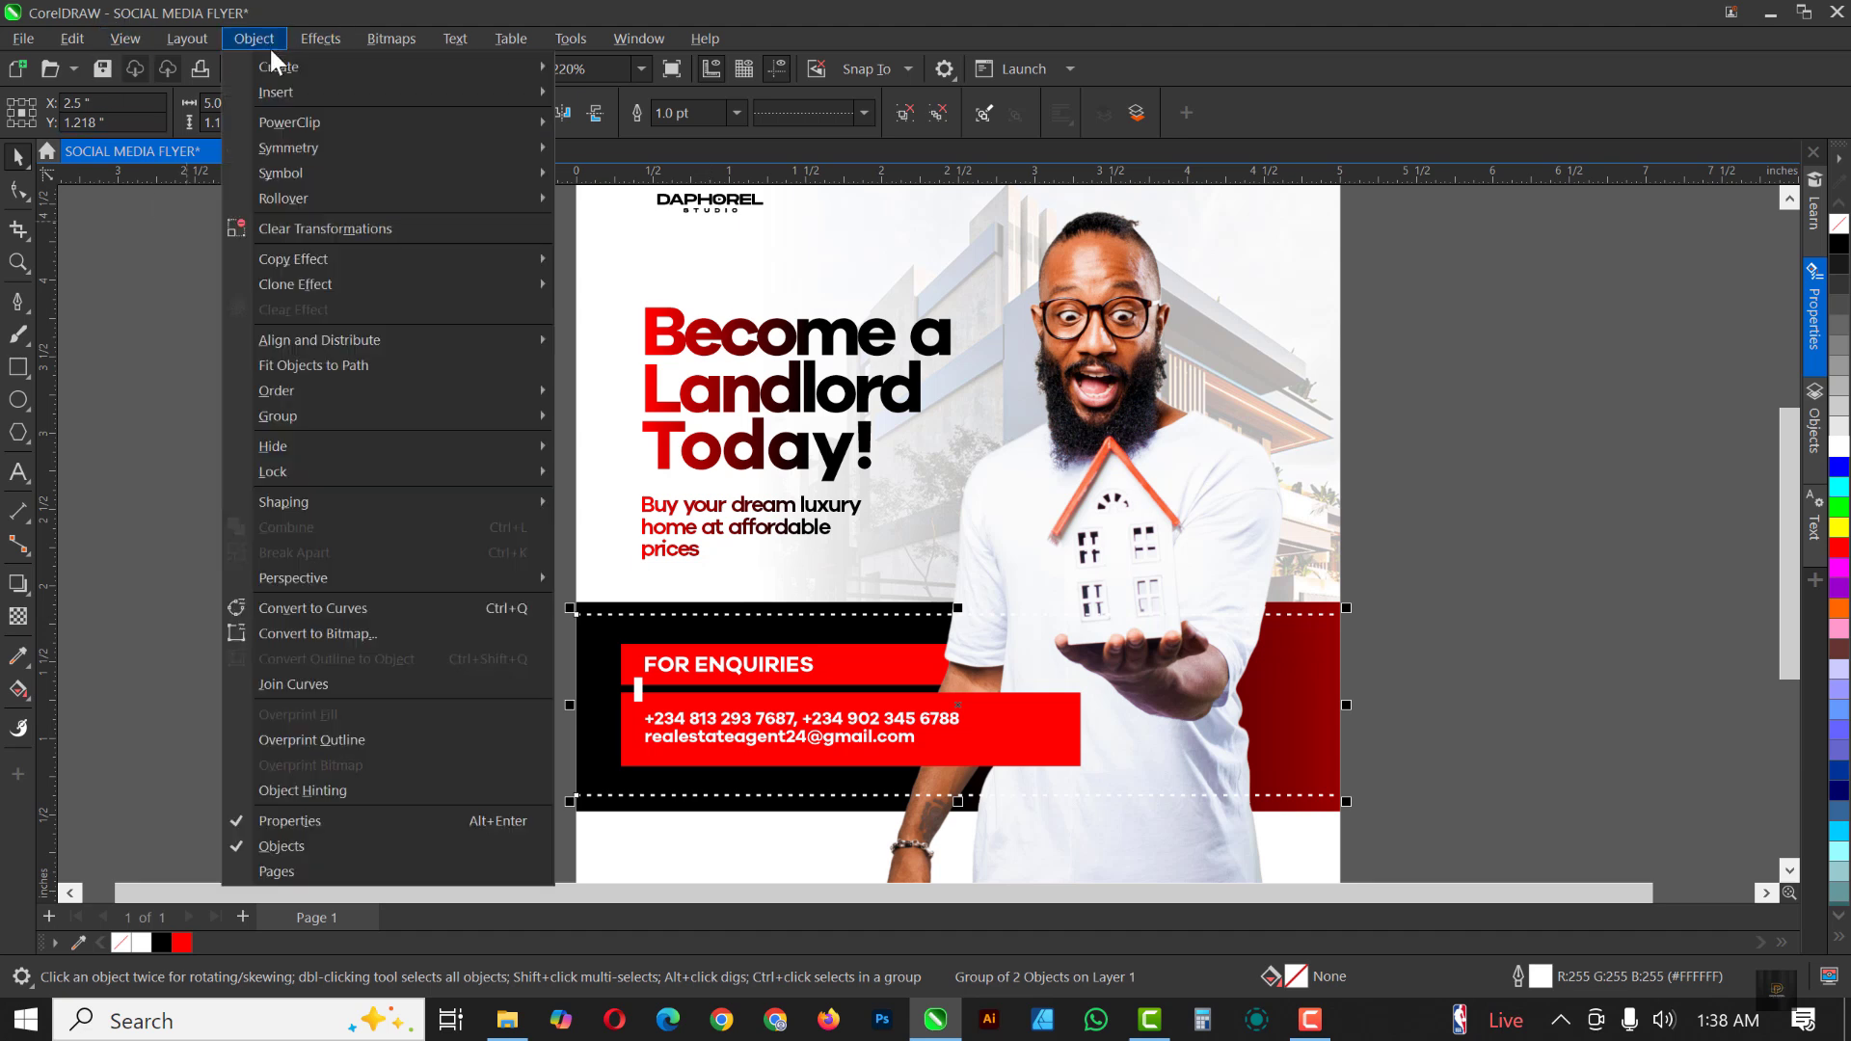
{"action": "left_click", "coordinate": [396, 609]}
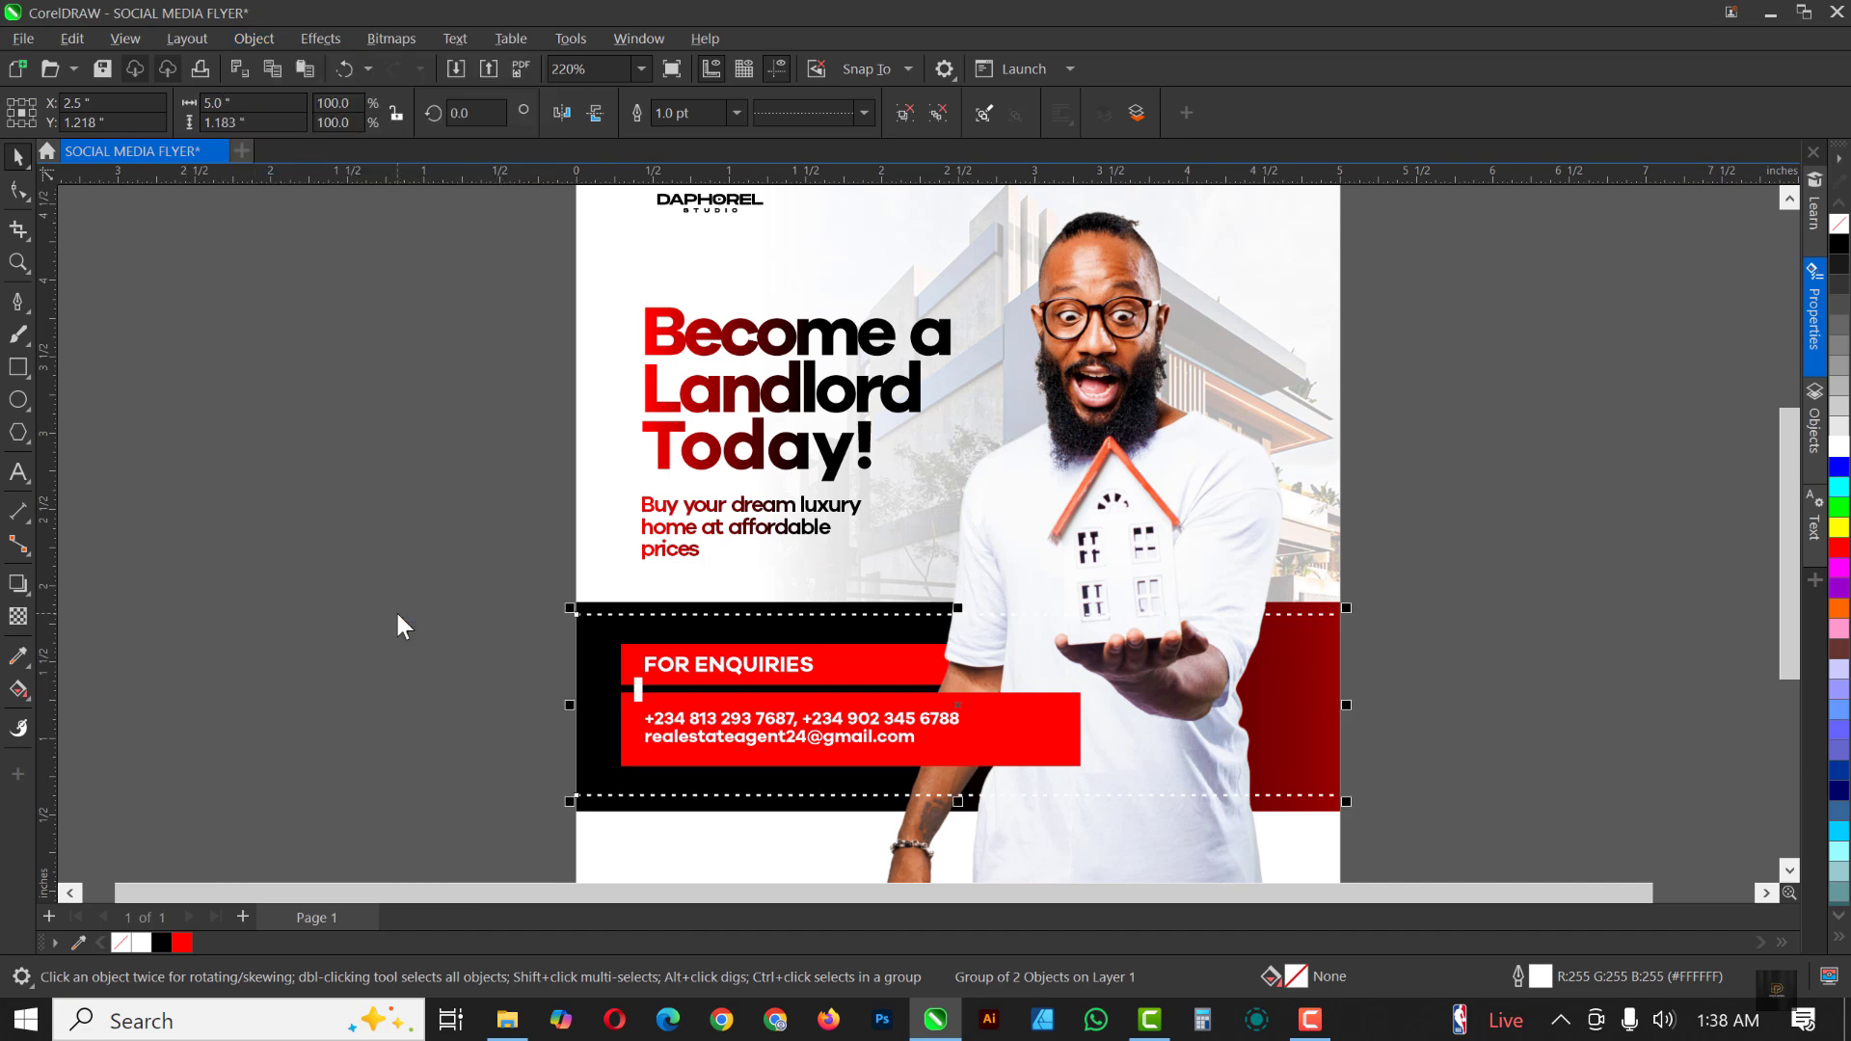
{"action": "left_click", "coordinate": [259, 36]}
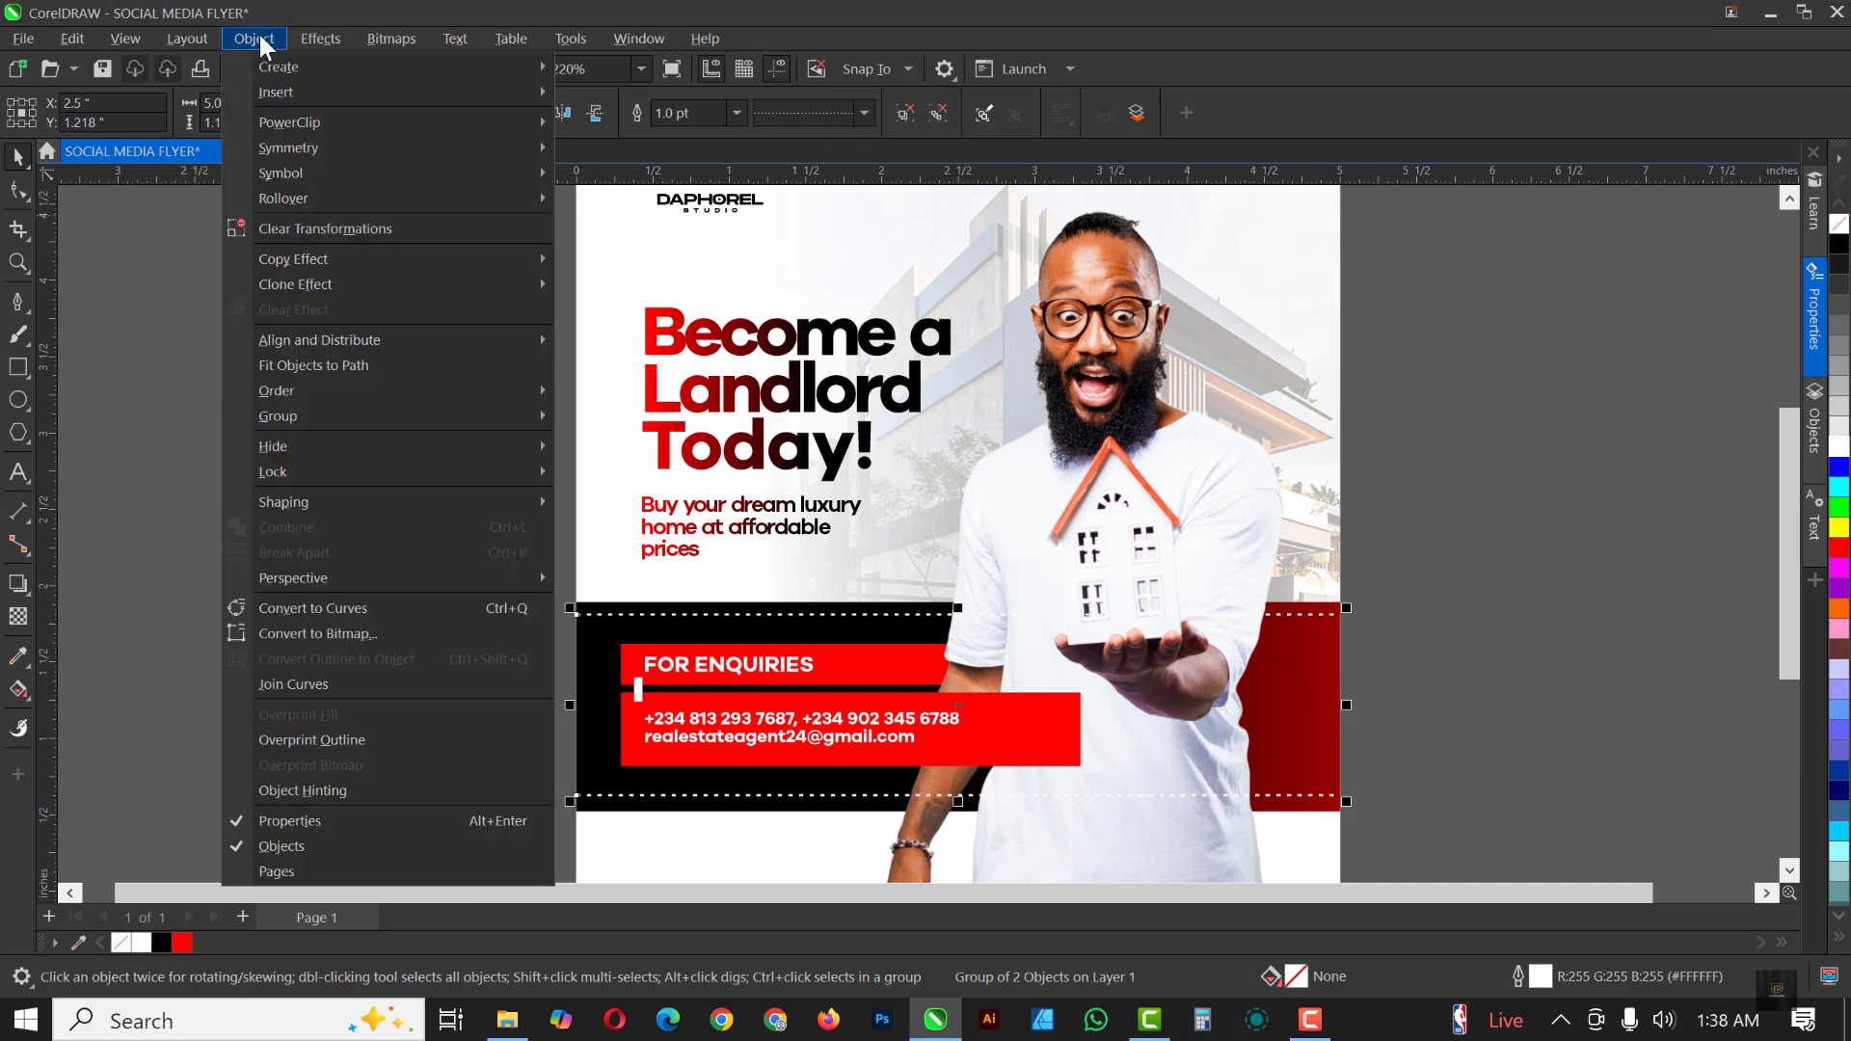
{"action": "left_click", "coordinate": [390, 608]}
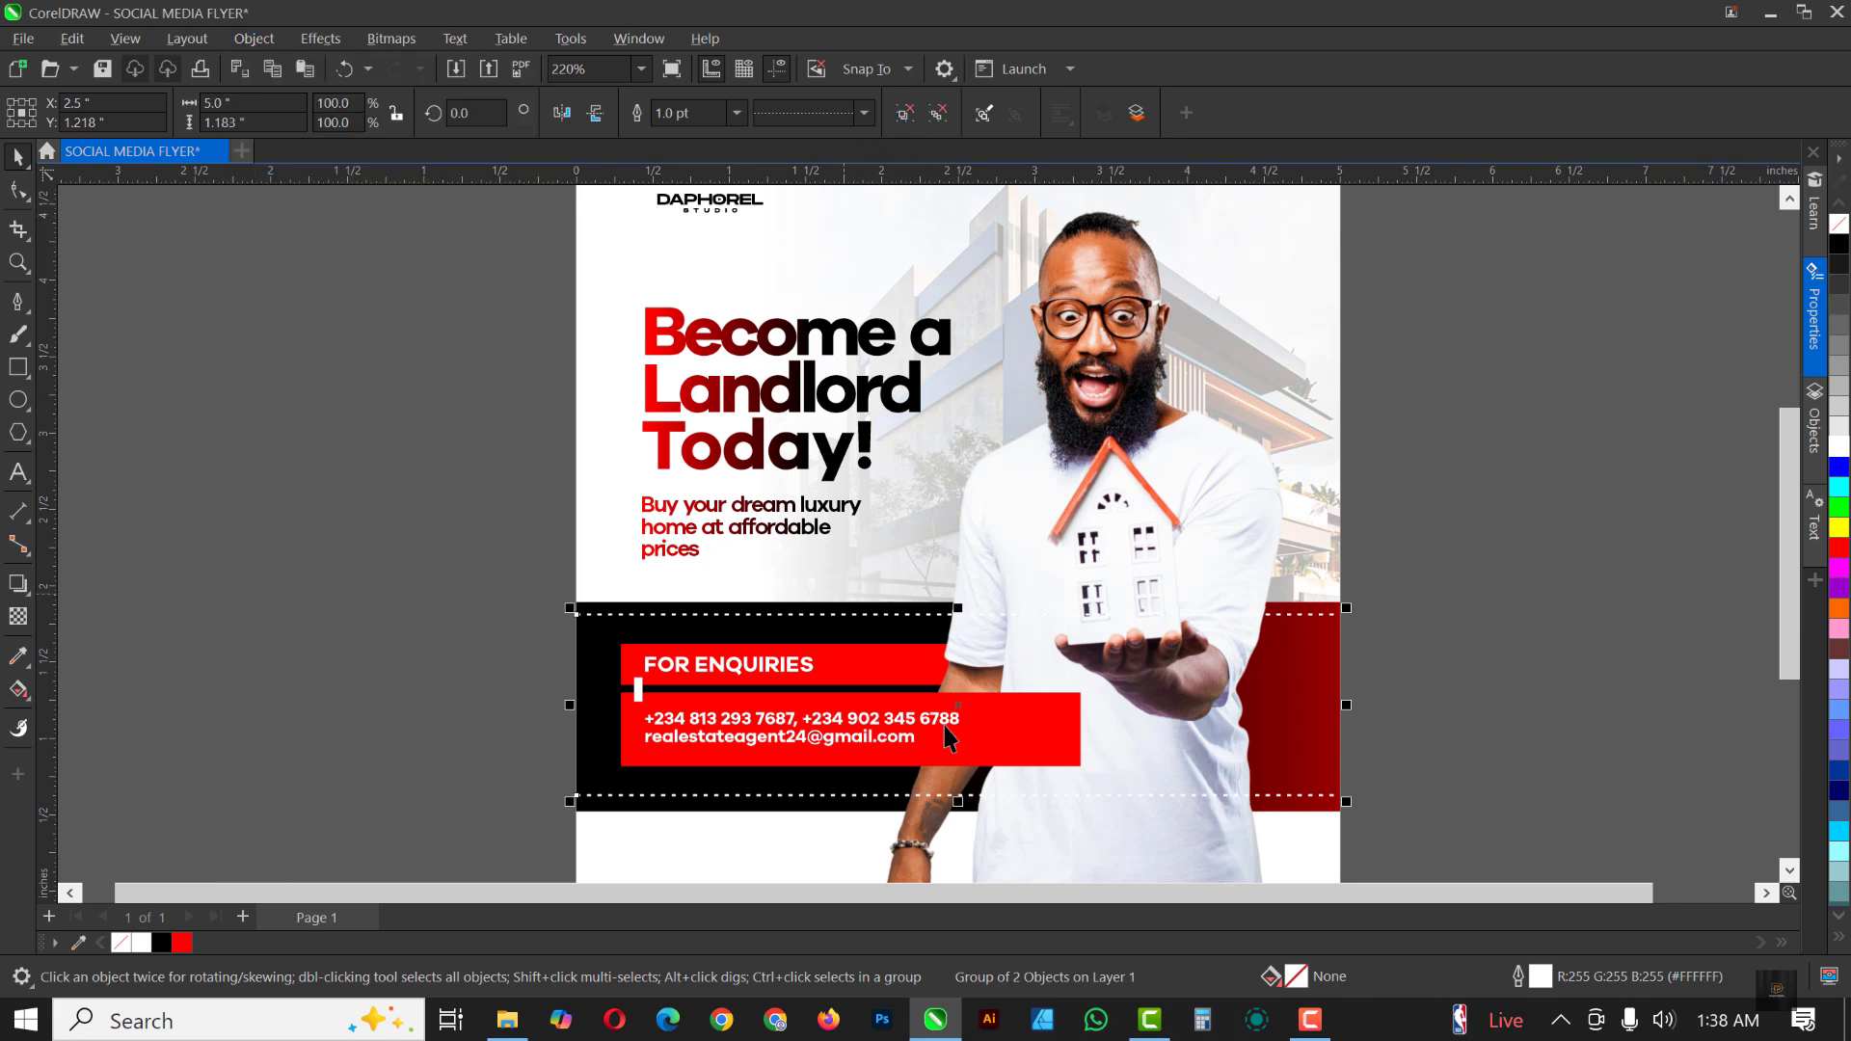
Step: Deselect the dashed-line group and zoom the view around the flyer
{"action": "scroll", "coordinate": [1078, 800], "scroll_direction": "up", "scroll_amount": 1}
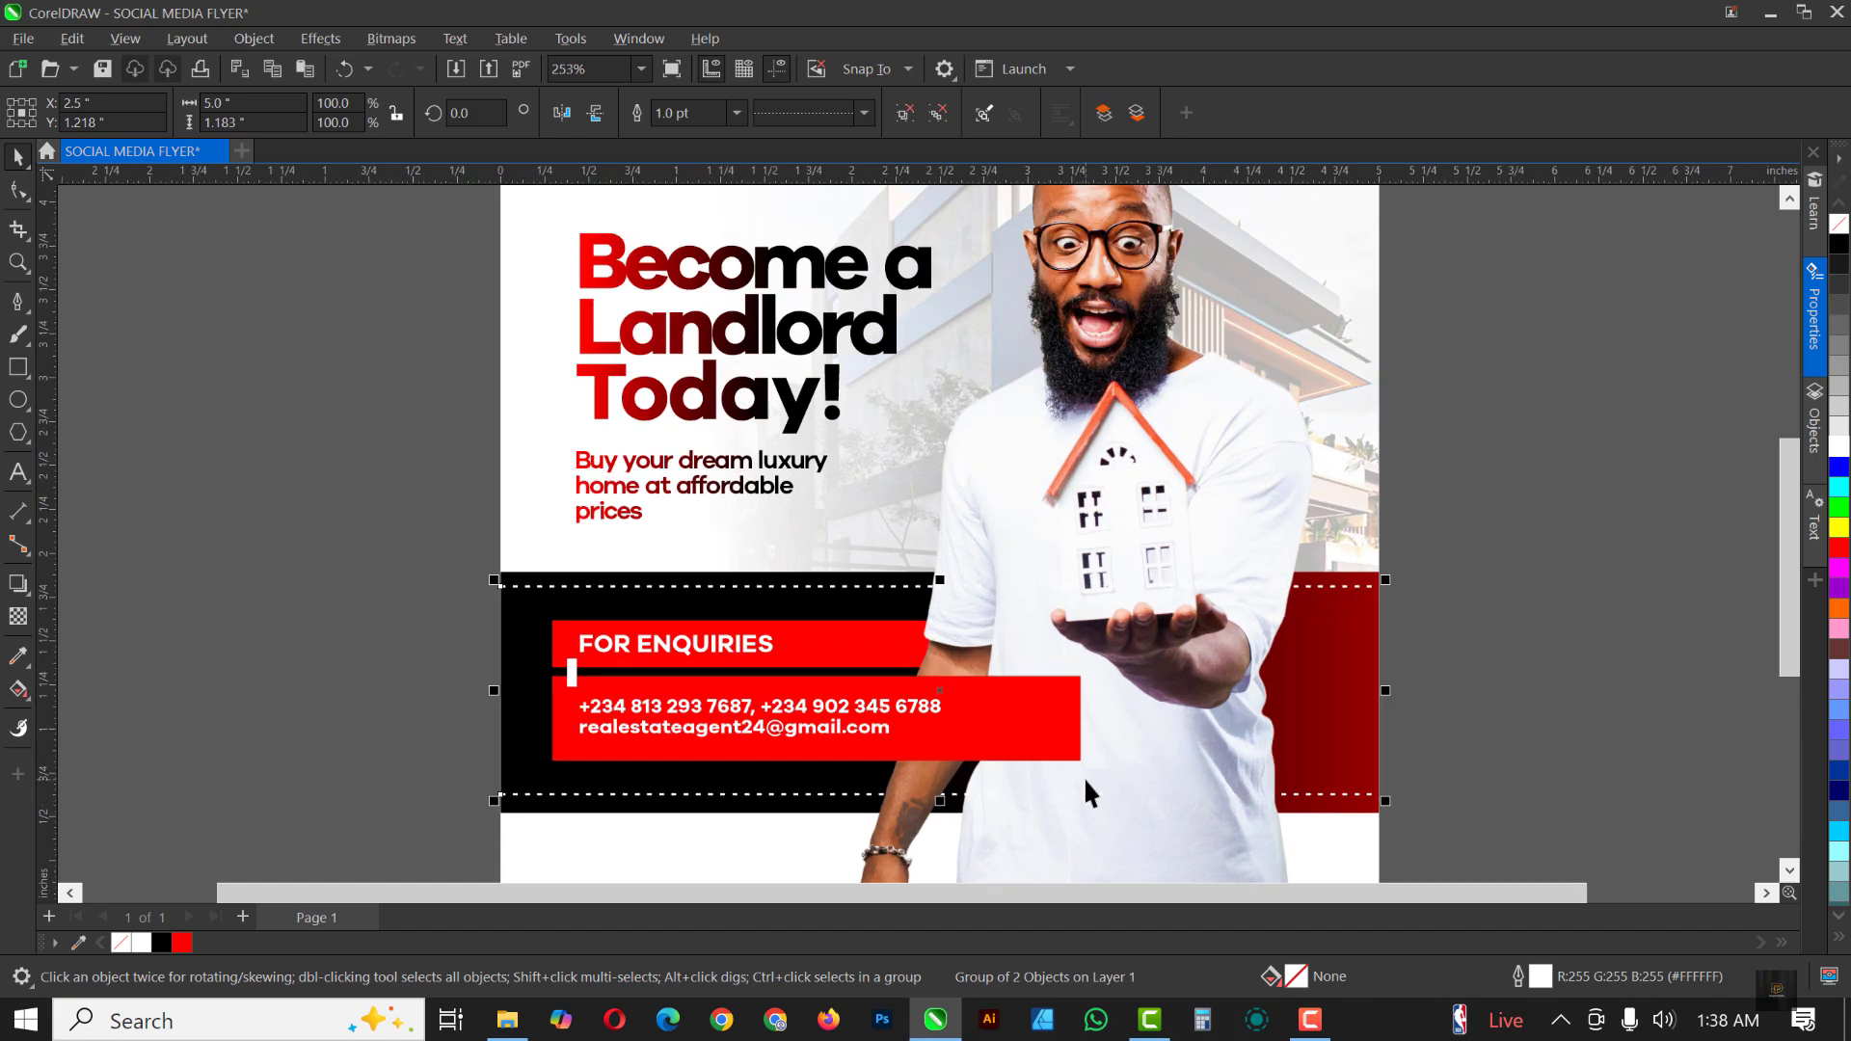
{"action": "left_click", "coordinate": [376, 708]}
{"action": "scroll", "coordinate": [502, 588], "scroll_direction": "up", "scroll_amount": 1}
{"action": "scroll", "coordinate": [540, 583], "scroll_direction": "up", "scroll_amount": 1}
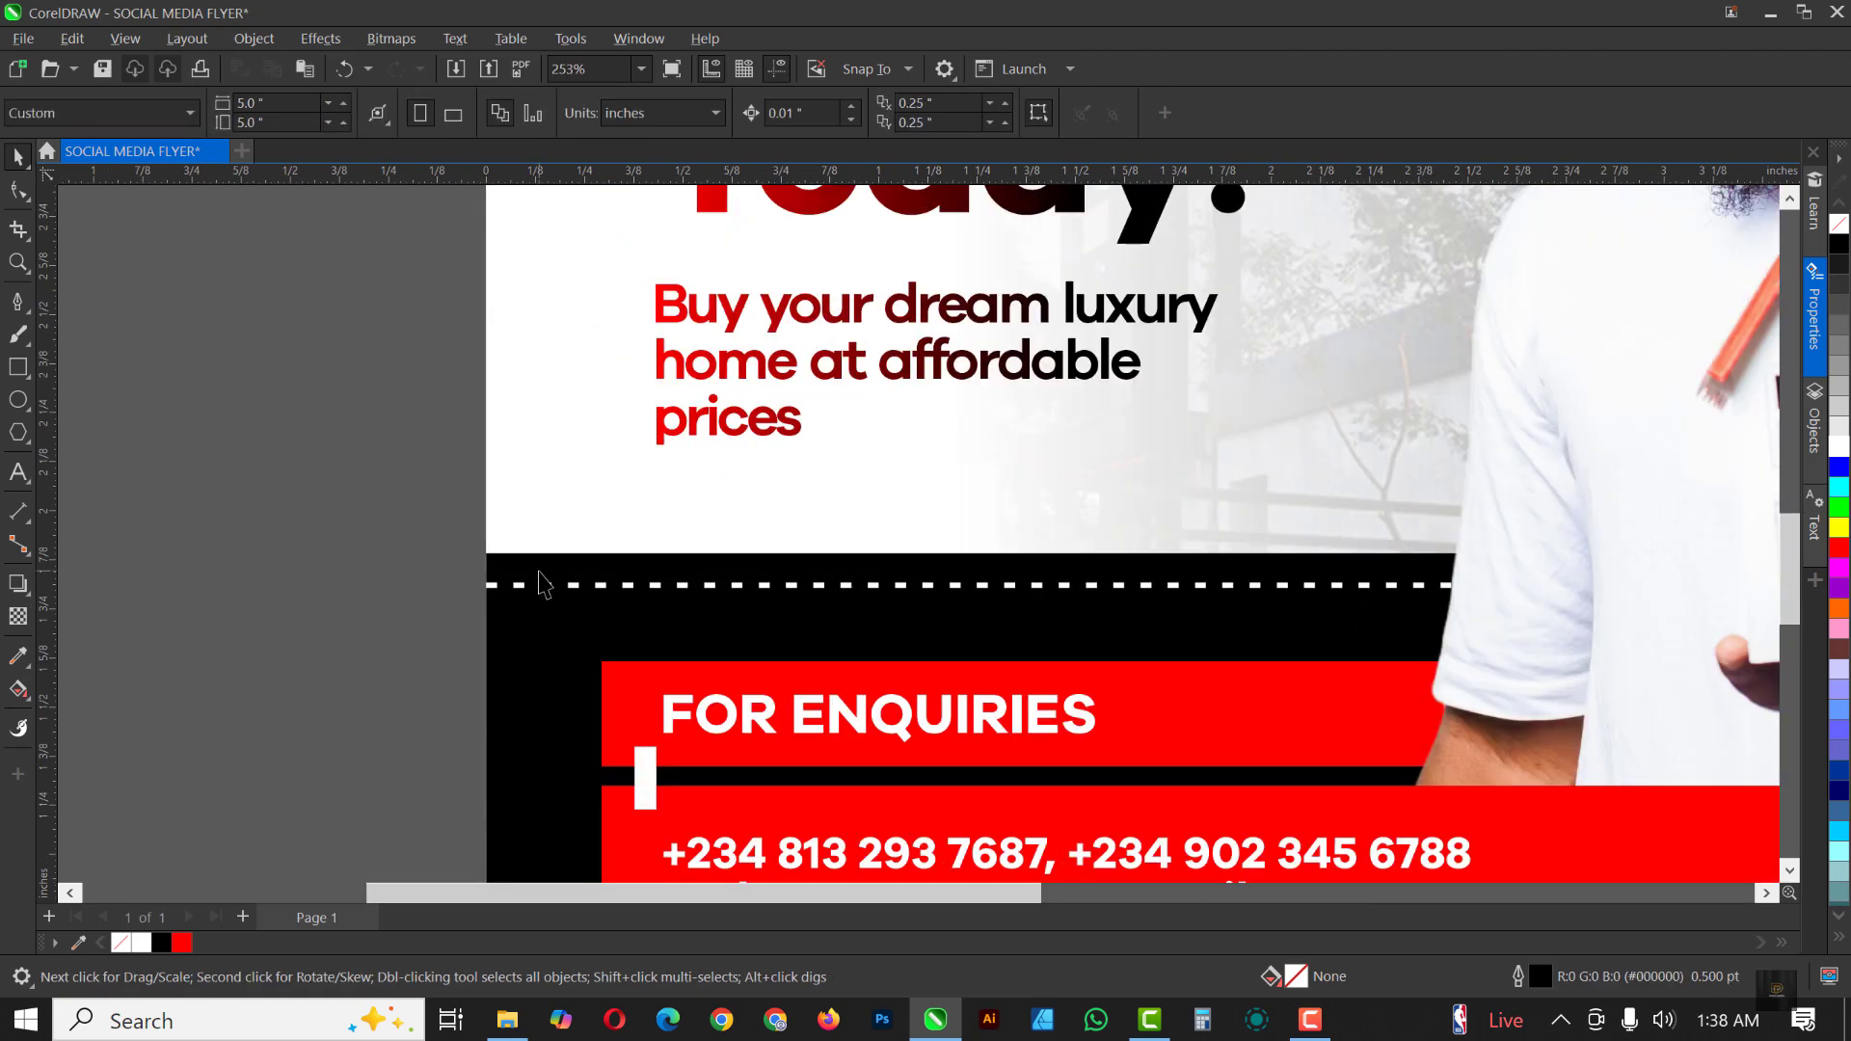
{"action": "scroll", "coordinate": [540, 583], "scroll_direction": "down", "scroll_amount": 3}
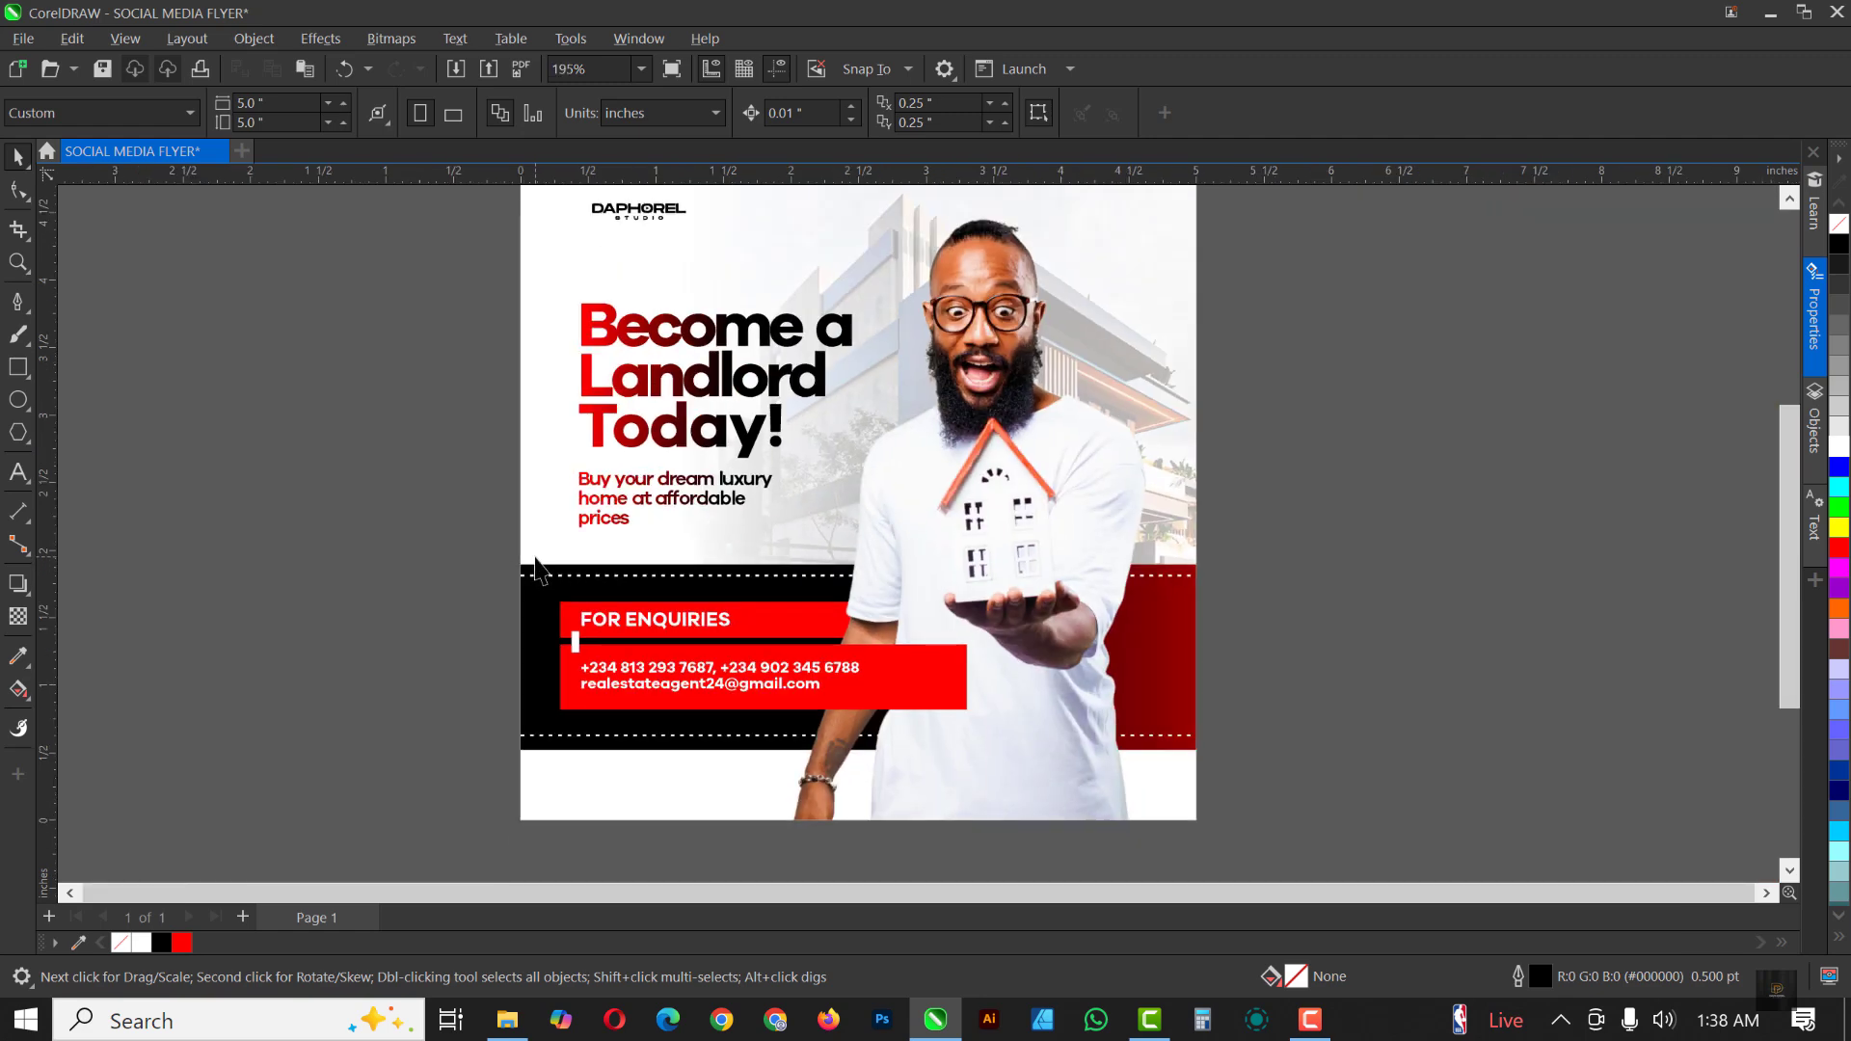
Step: Inside the PowerClip frame, scale the house photo to 110.9% (7.396 x 4.156 in) and nudge it right
{"action": "key", "text": "shift+F4"}
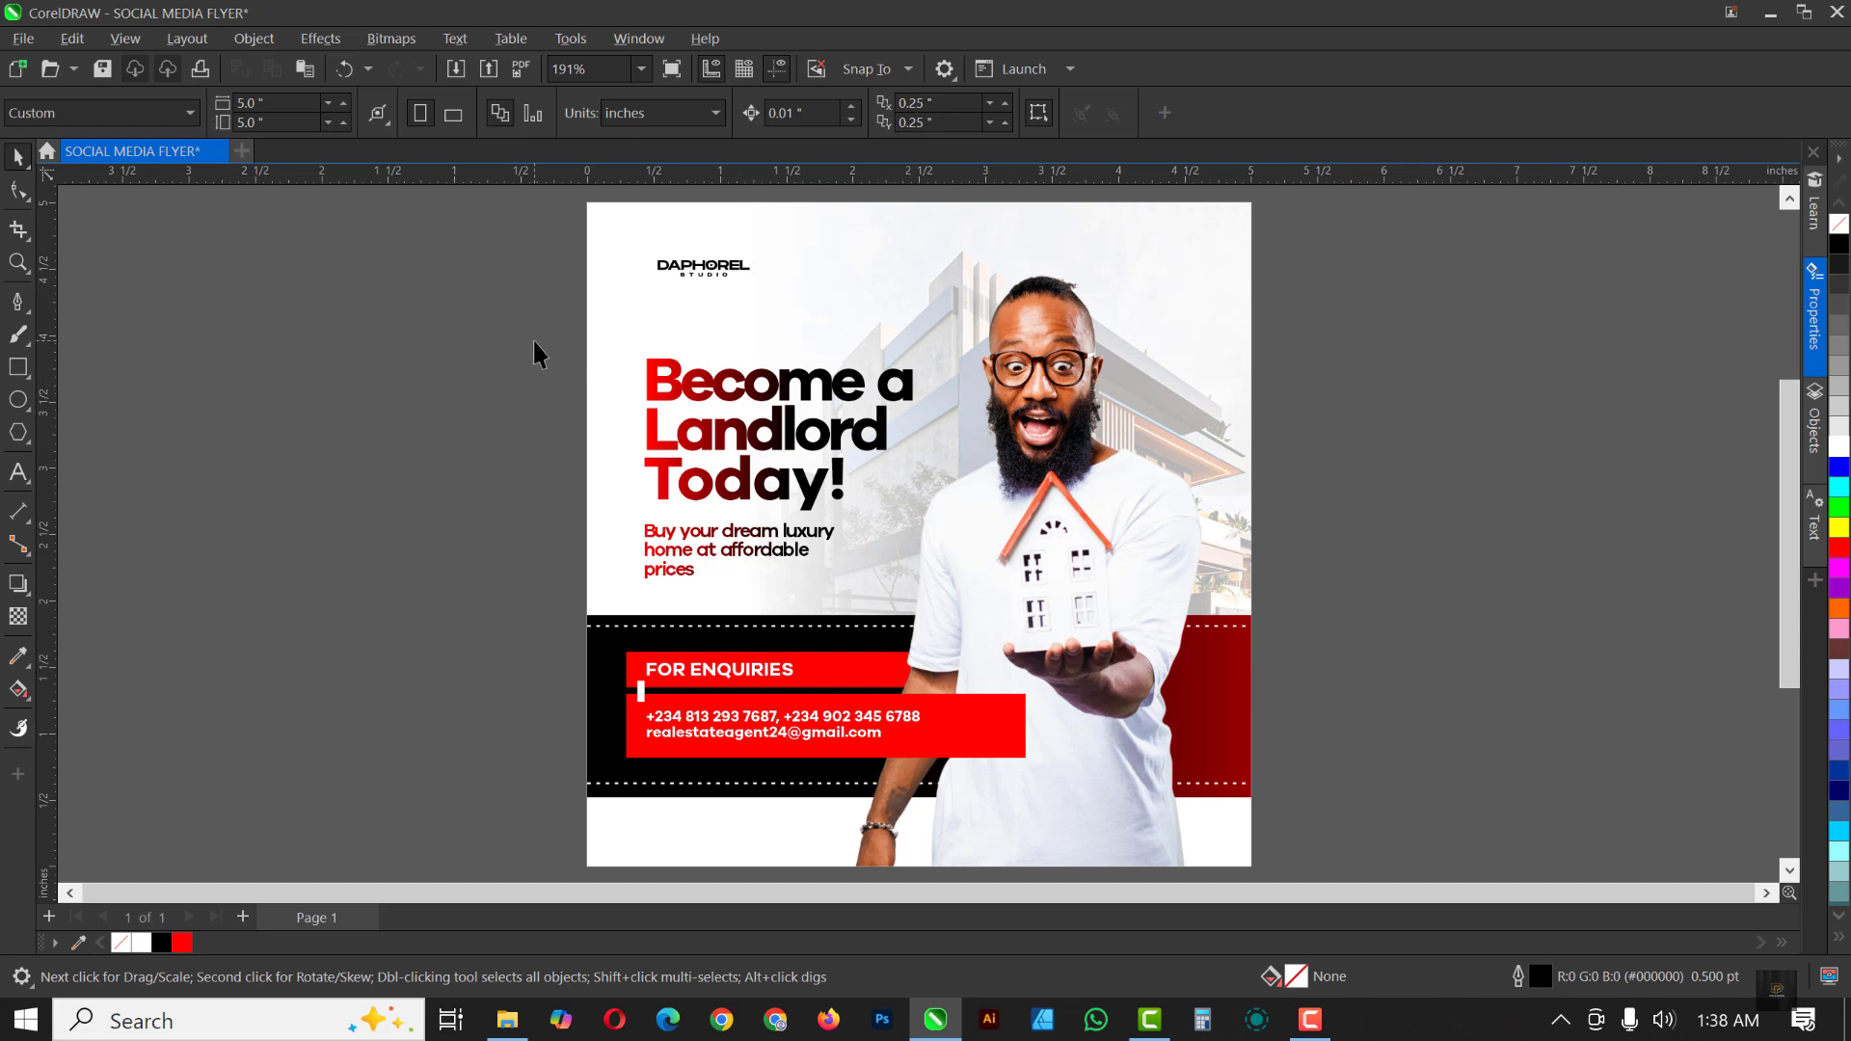
{"action": "left_click", "coordinate": [1176, 282]}
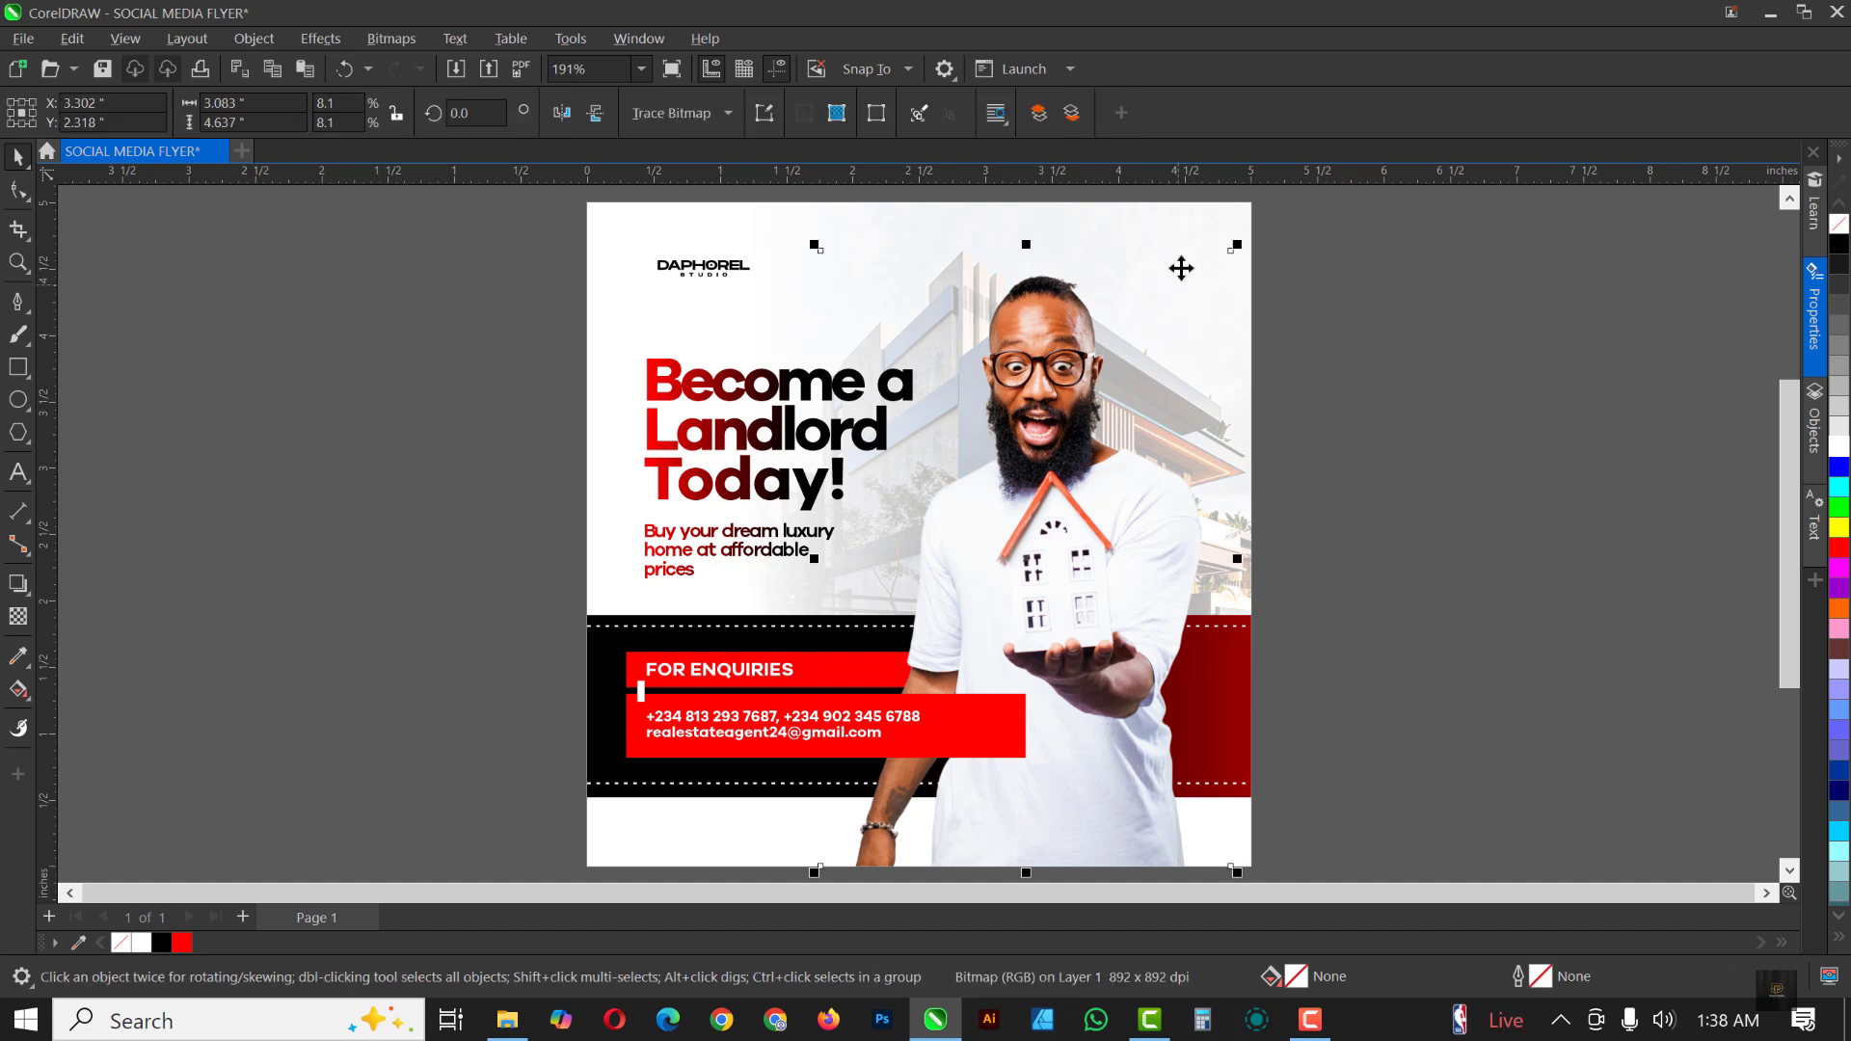
{"action": "double_click", "coordinate": [864, 220]}
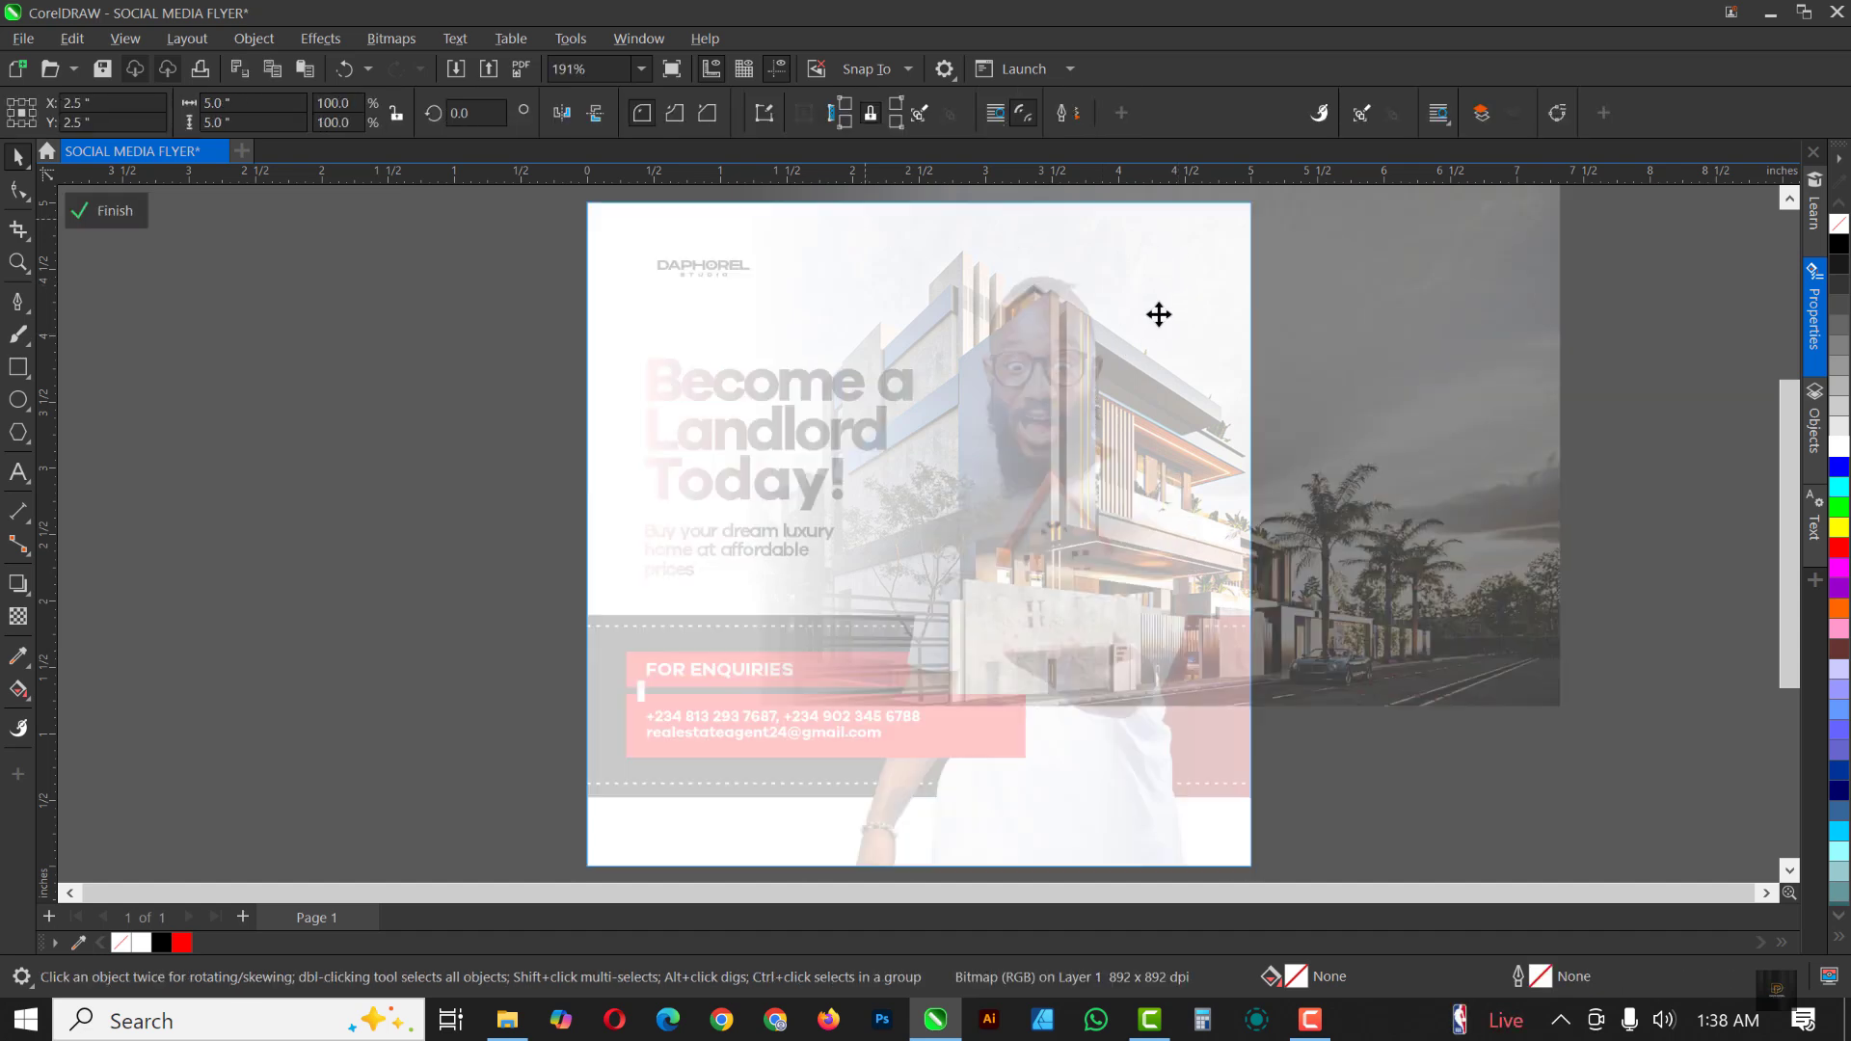
{"action": "left_click", "coordinate": [1548, 535]}
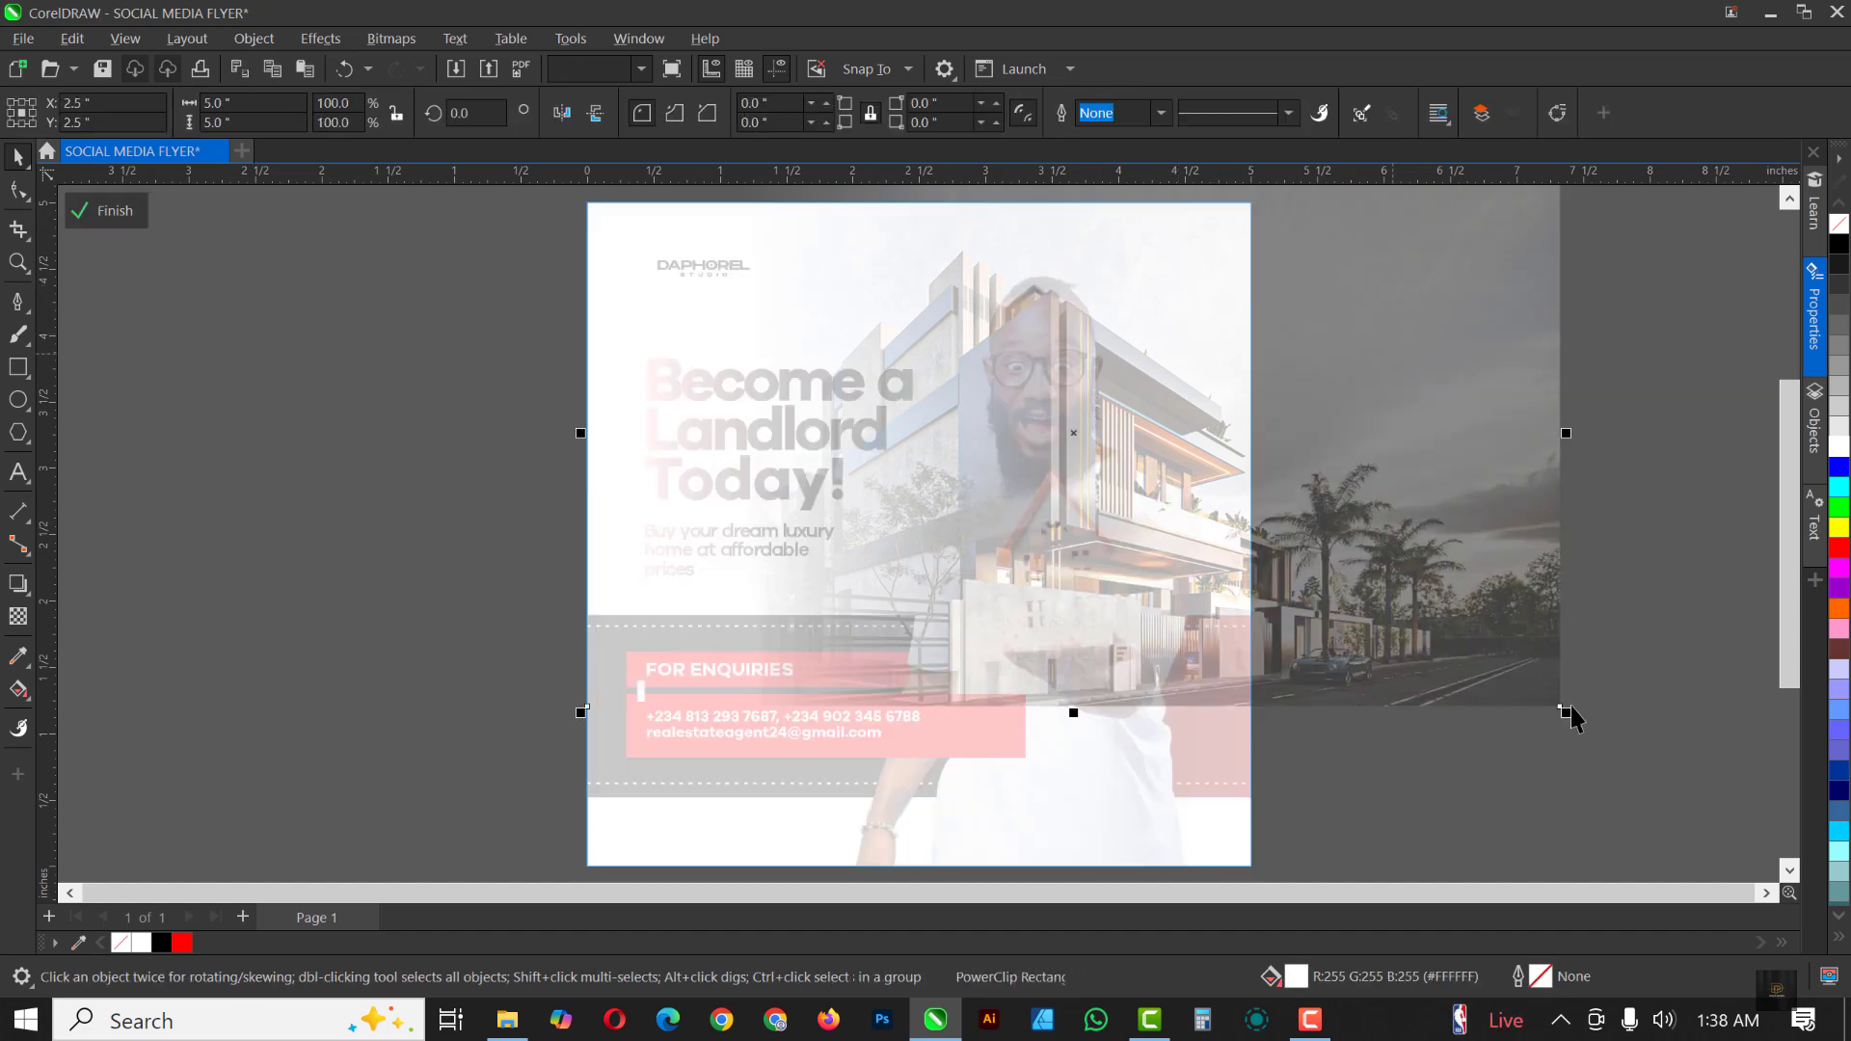
{"action": "left_click_drag", "start_coordinate": [1571, 712], "coordinate": [1619, 726]}
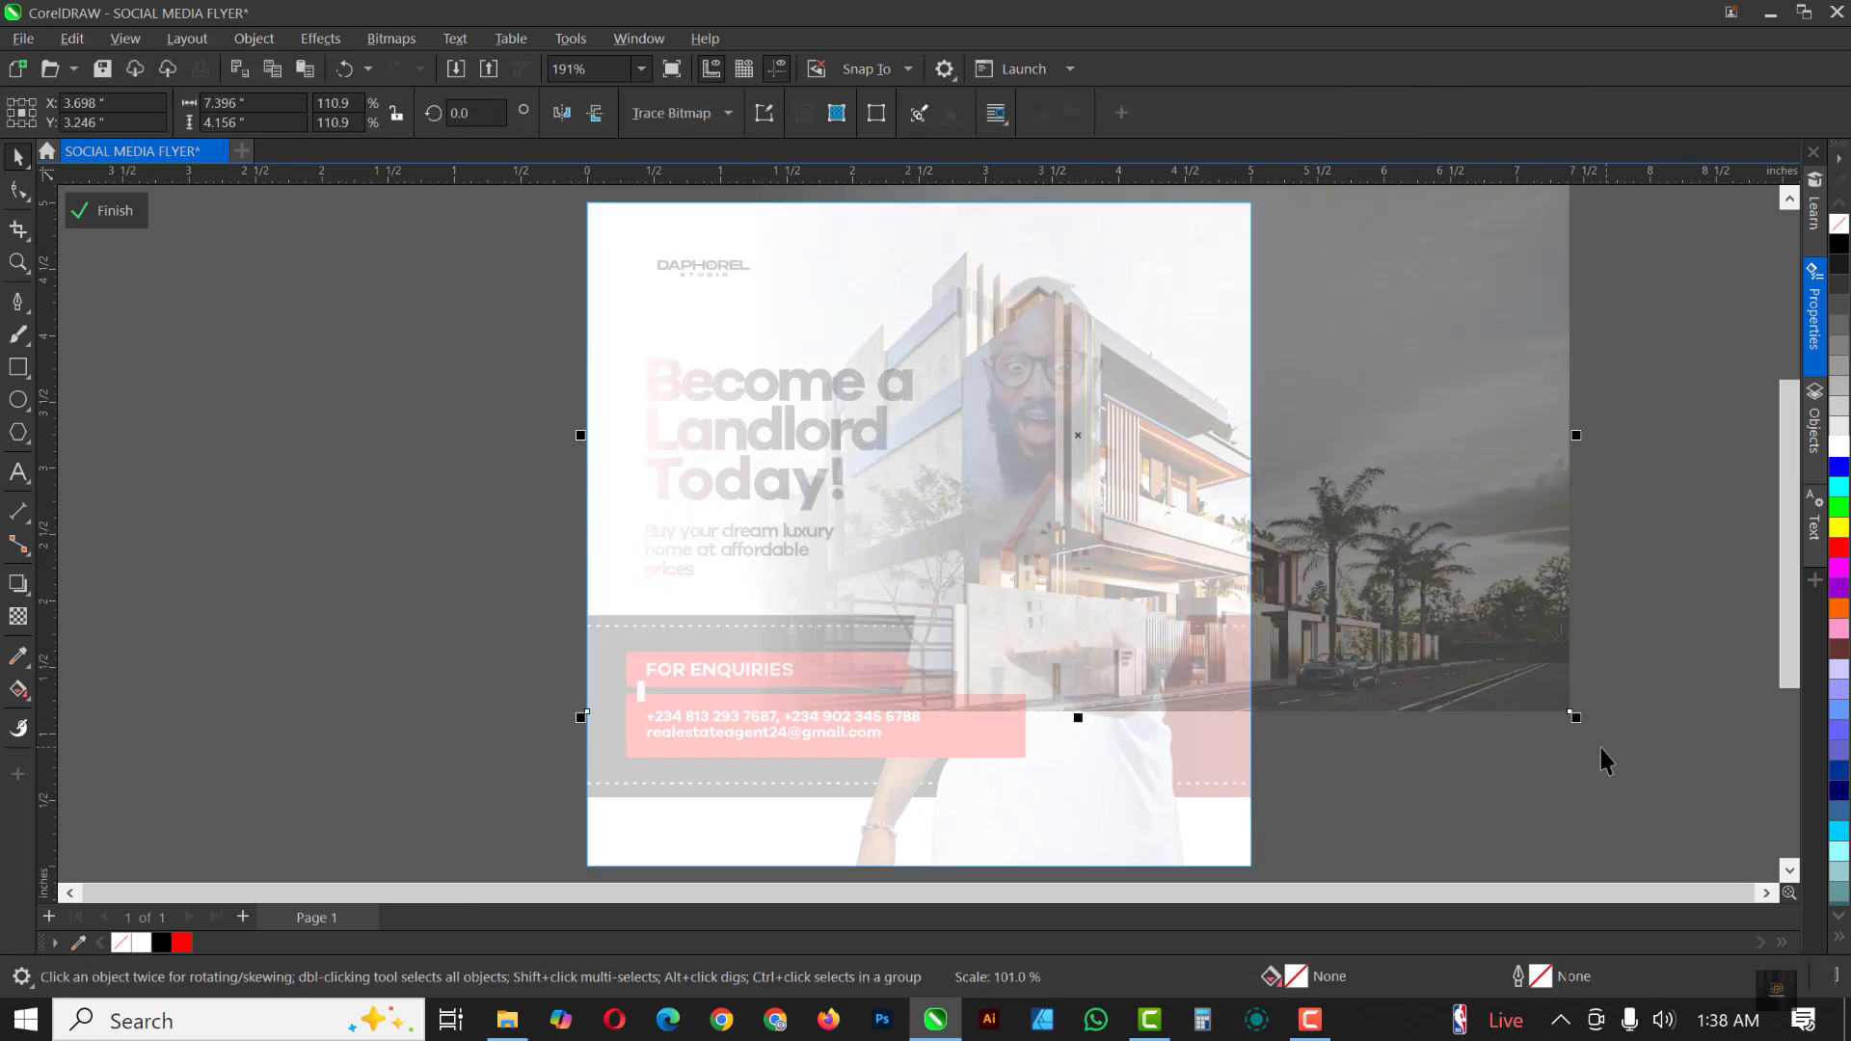
{"action": "left_click_drag", "start_coordinate": [1476, 562], "coordinate": [1497, 561]}
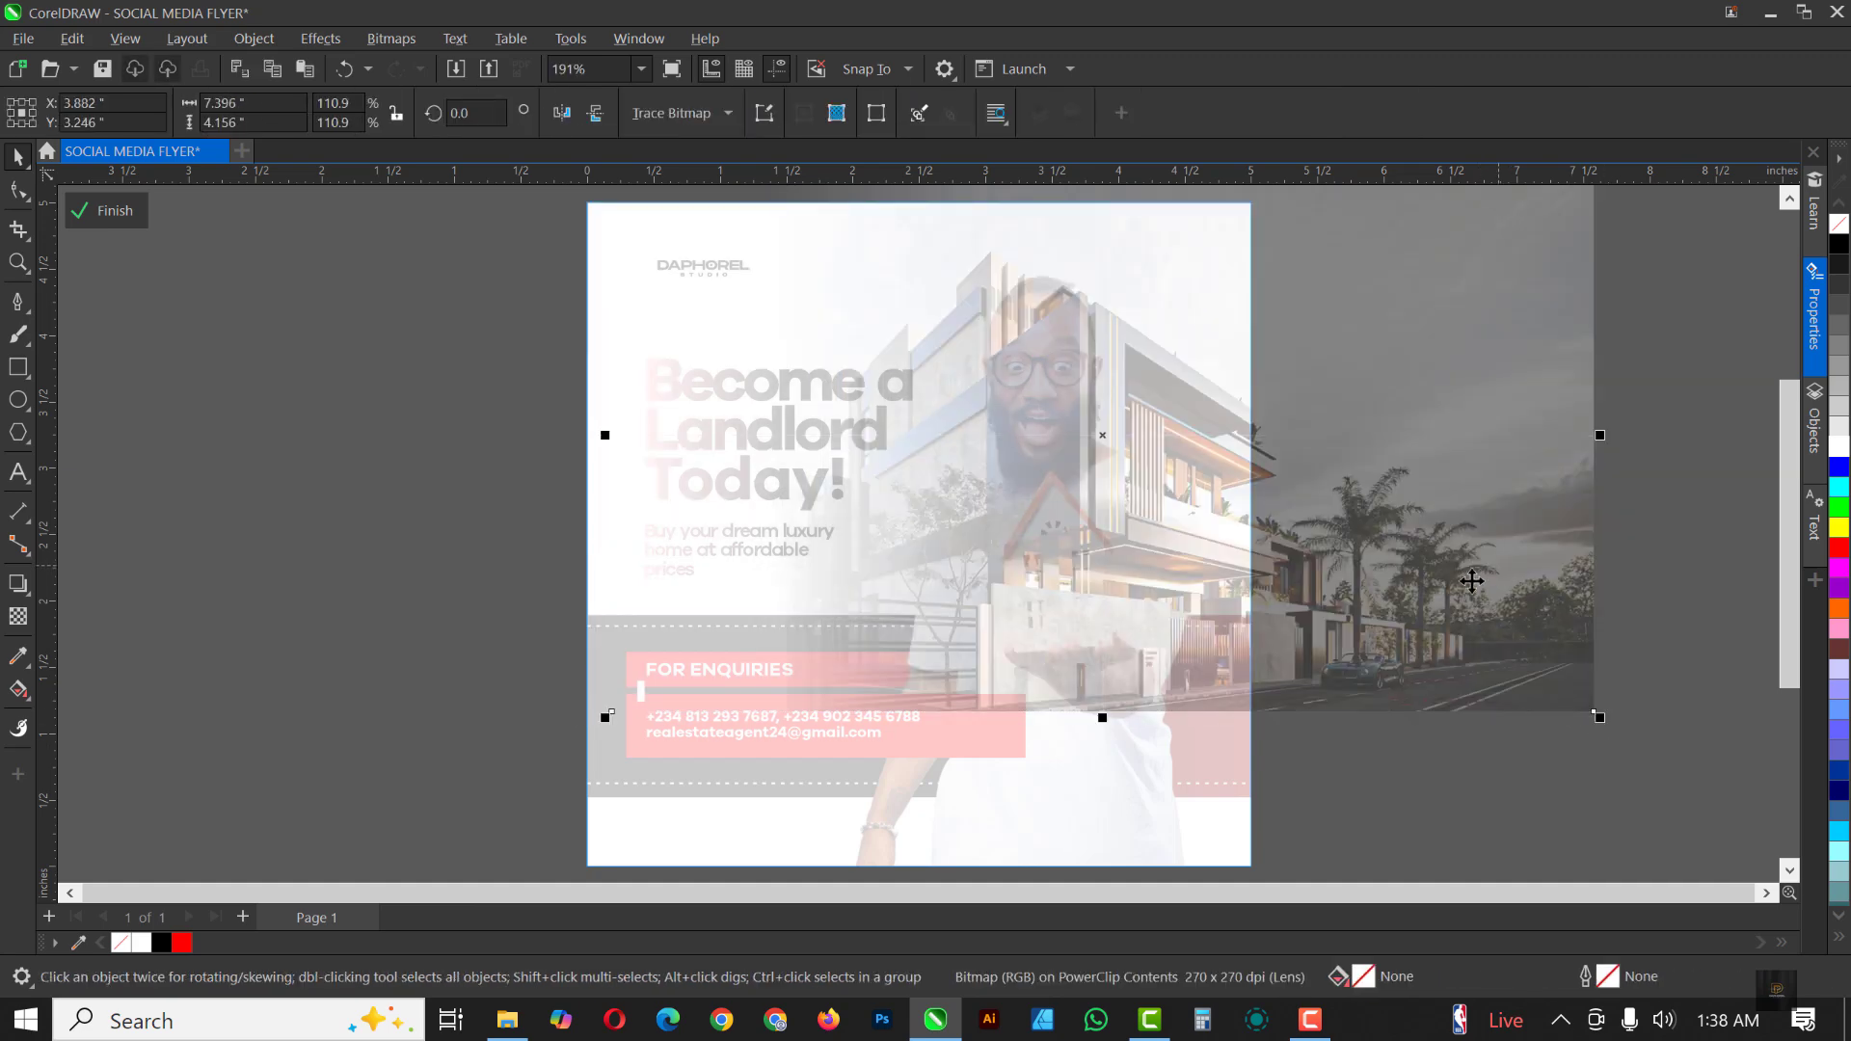
{"action": "left_click", "coordinate": [368, 493], "text": "ctrl"}
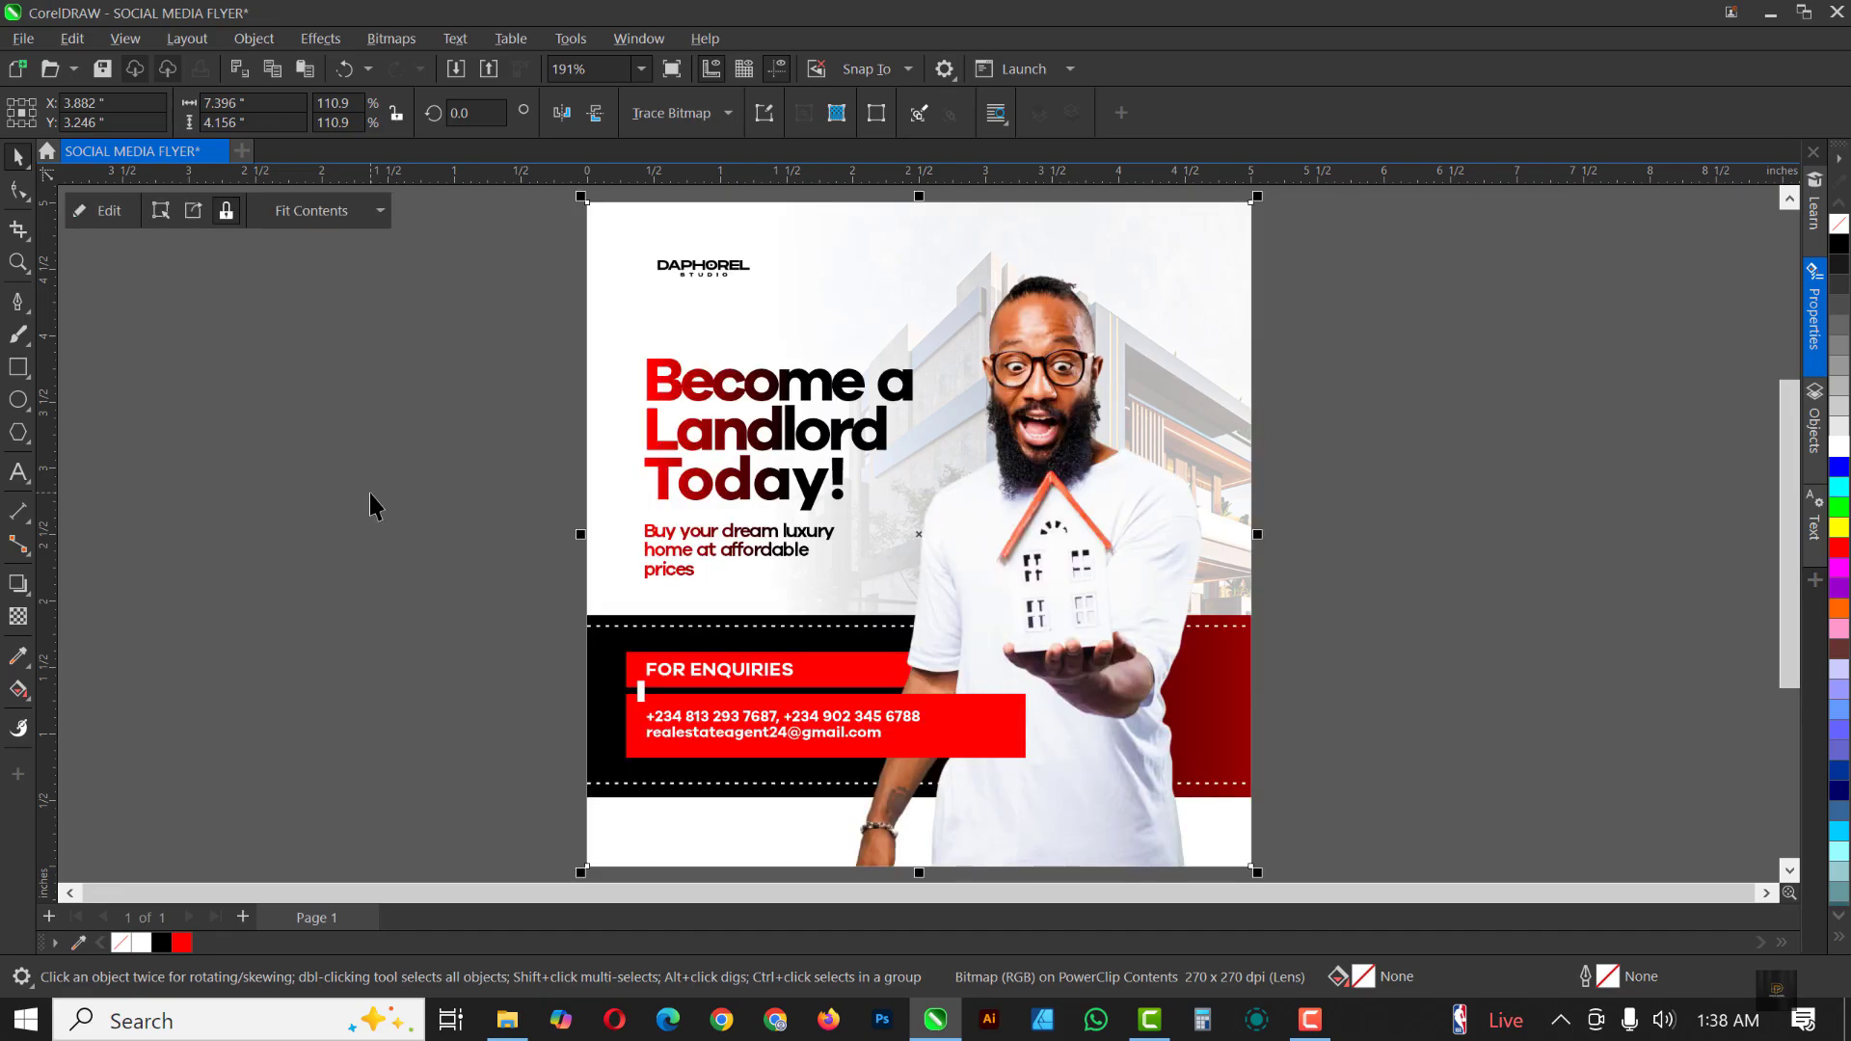